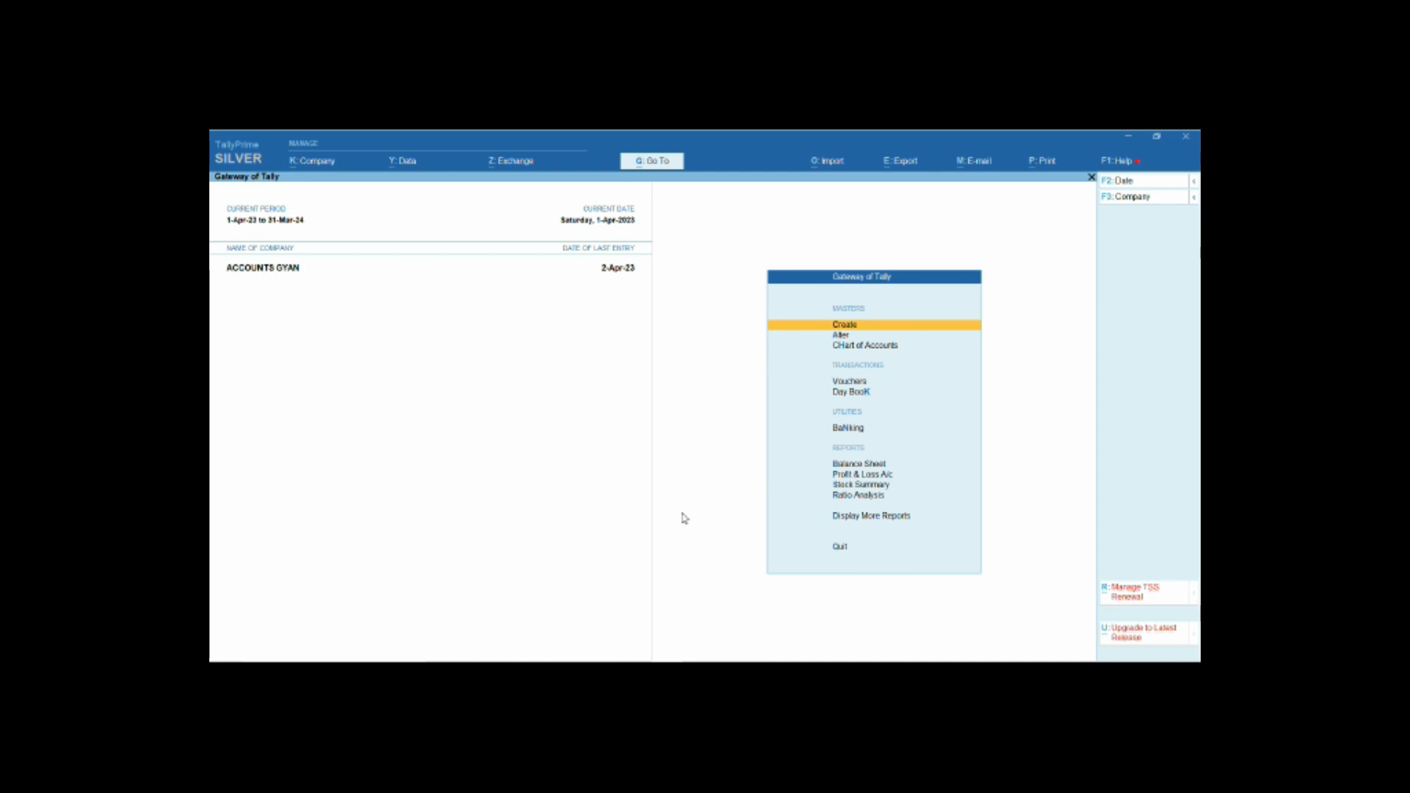
Open a new payment voucher for entry.
key("Down")
key("Down")
key("Down")
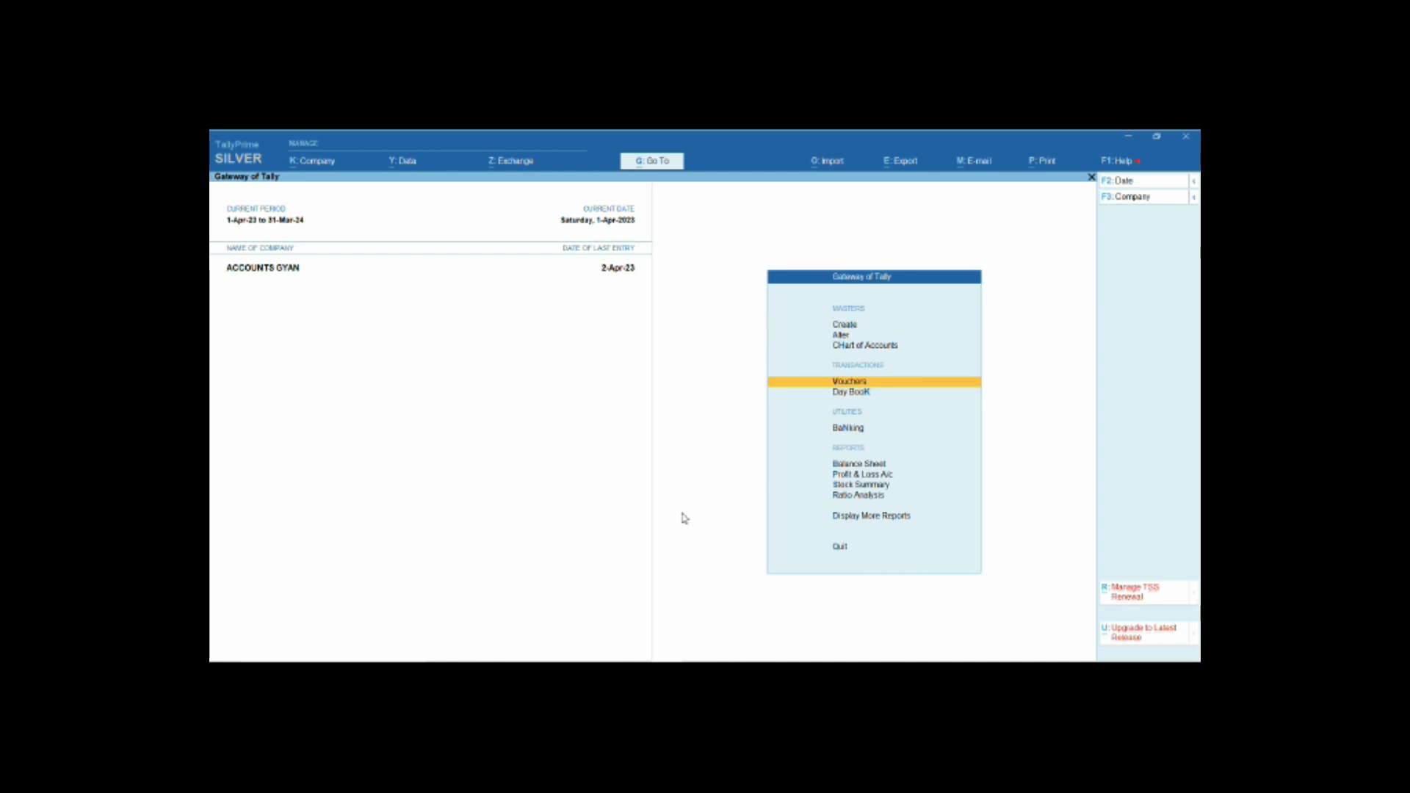
key("Return")
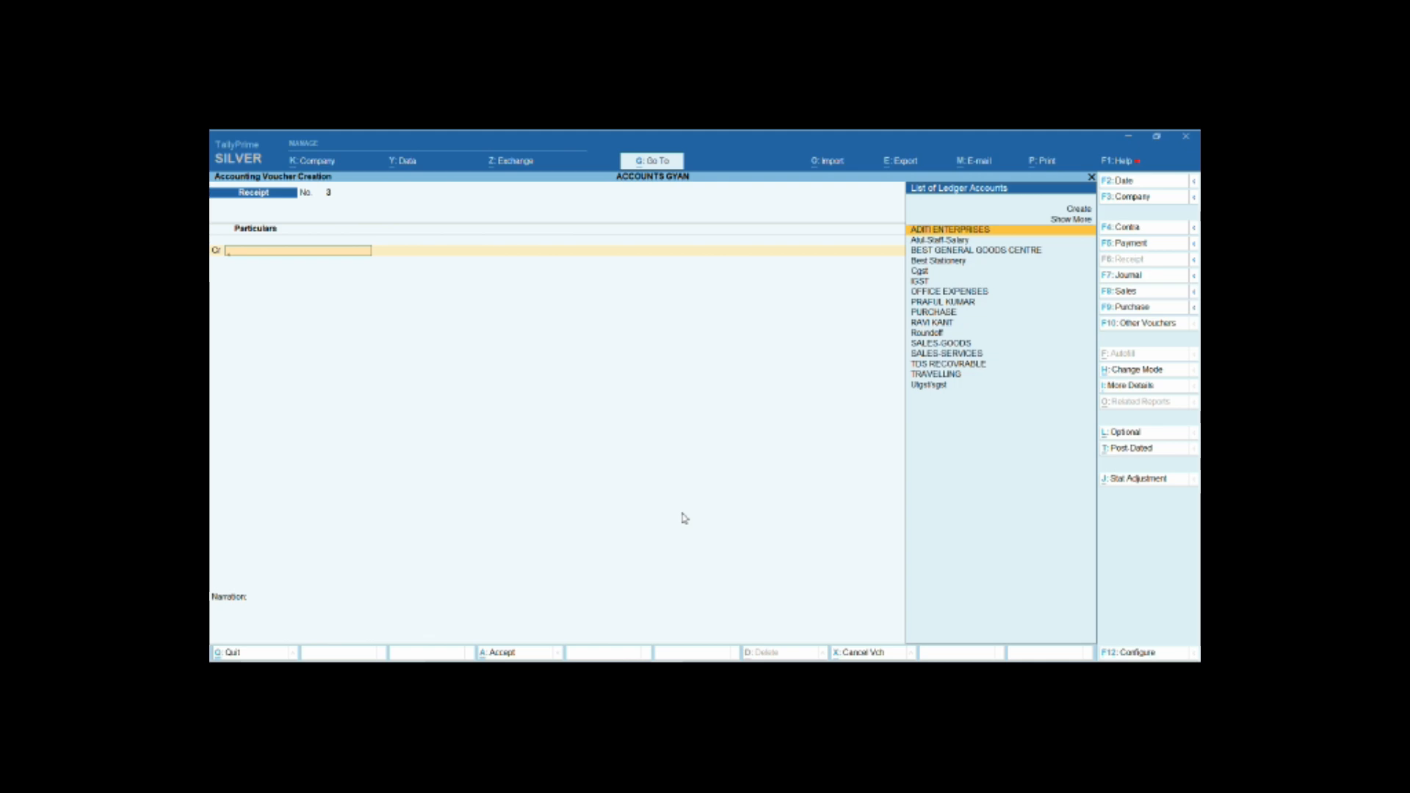
key("F5")
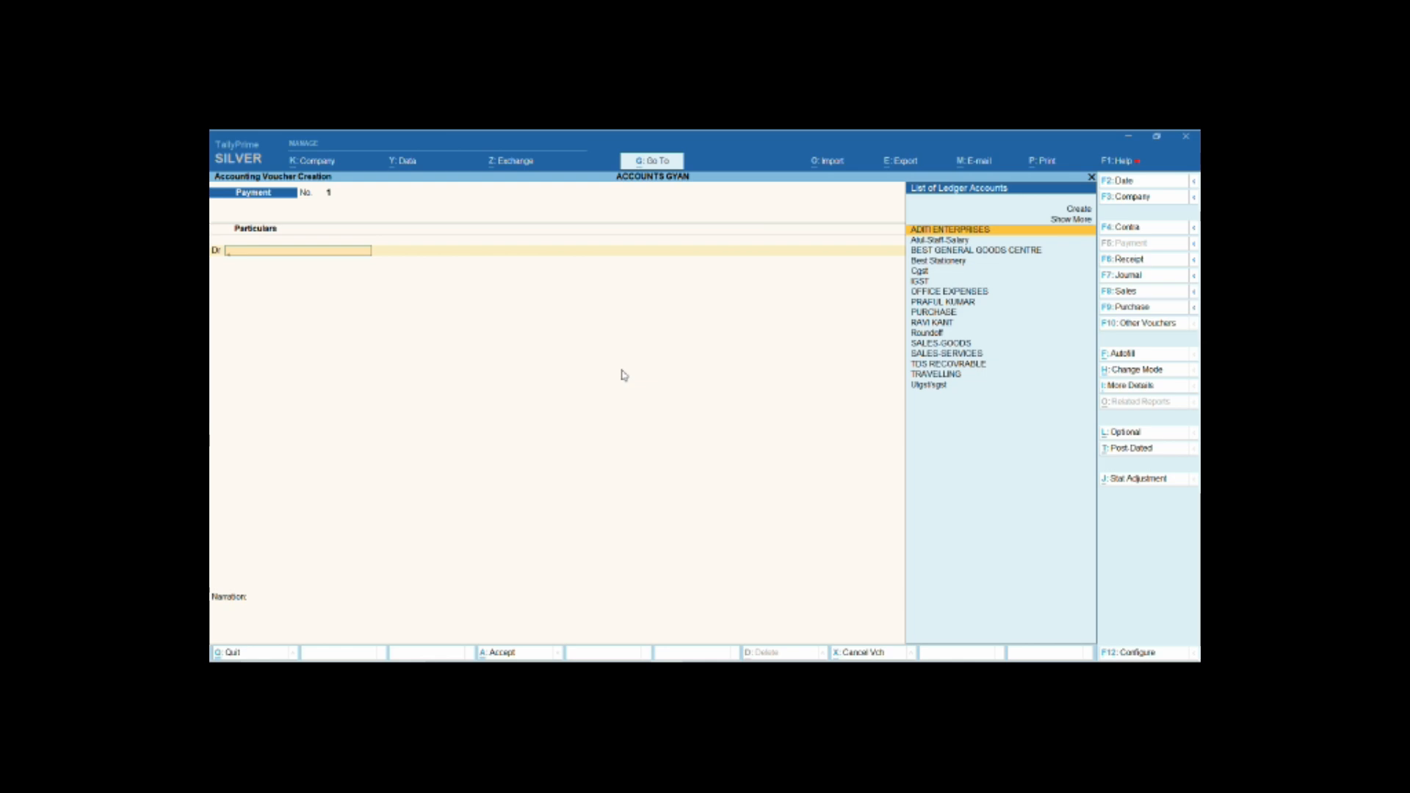
Look through the ledger accounts available for the payment voucher's debit entry.
key("Down")
key("Down")
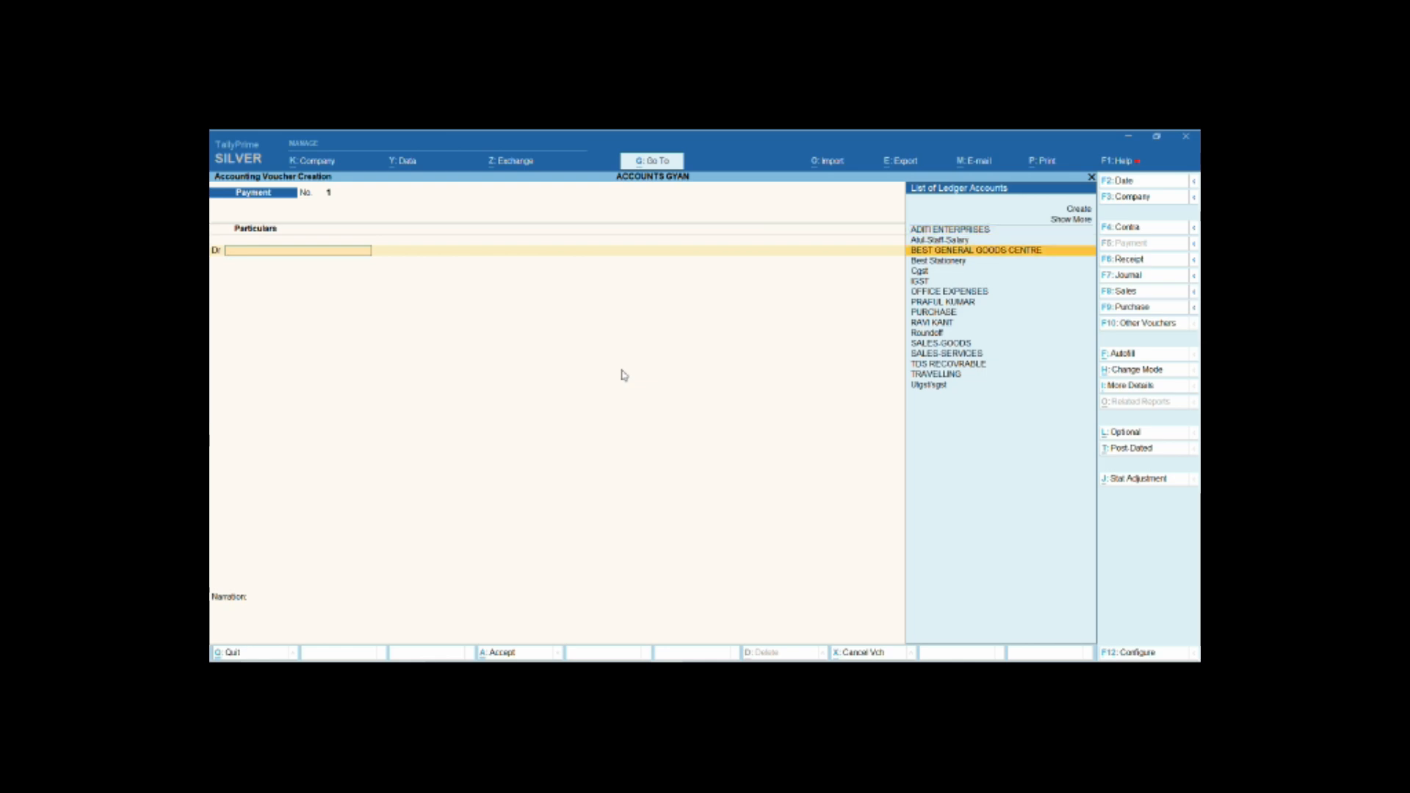
key("Up")
key("Up")
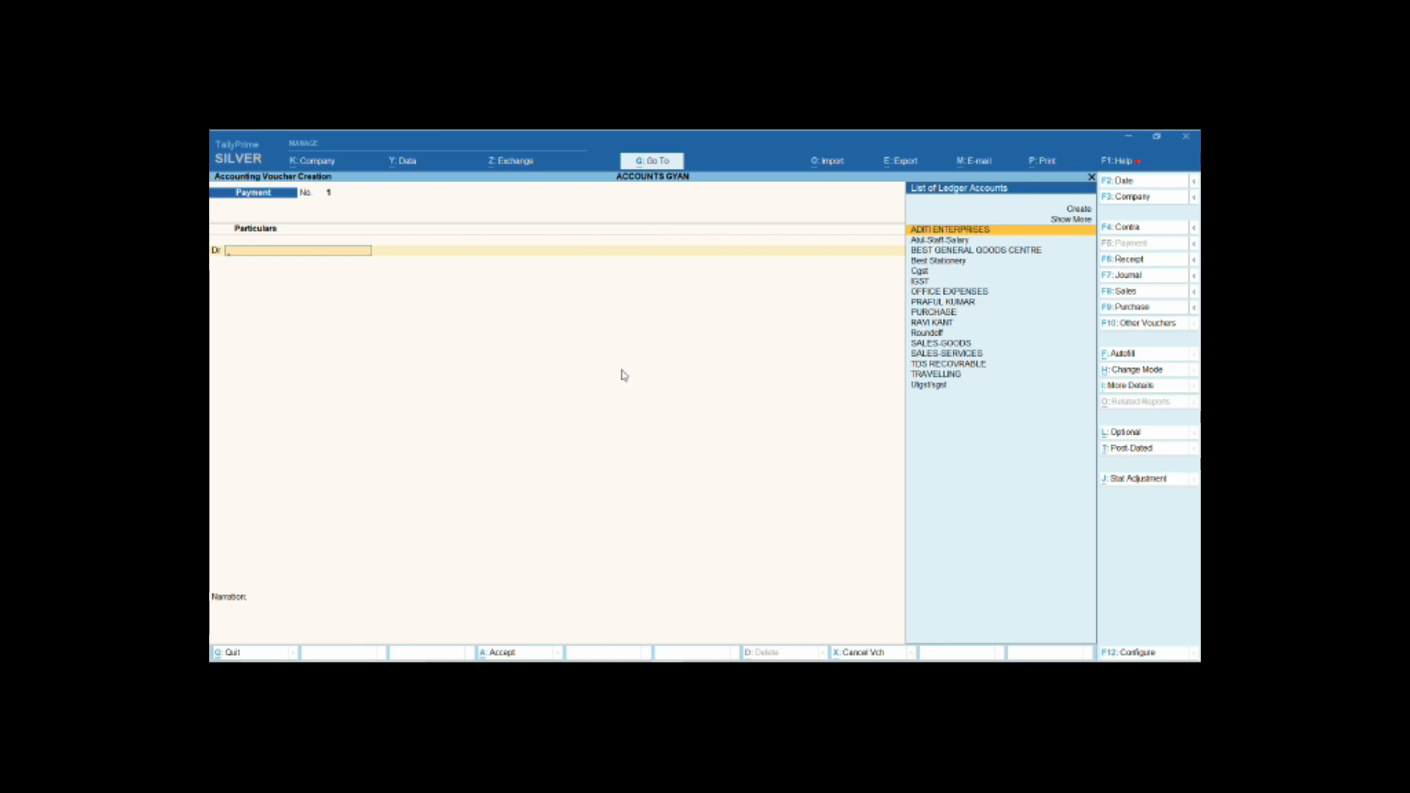
key("Down")
key("Down")
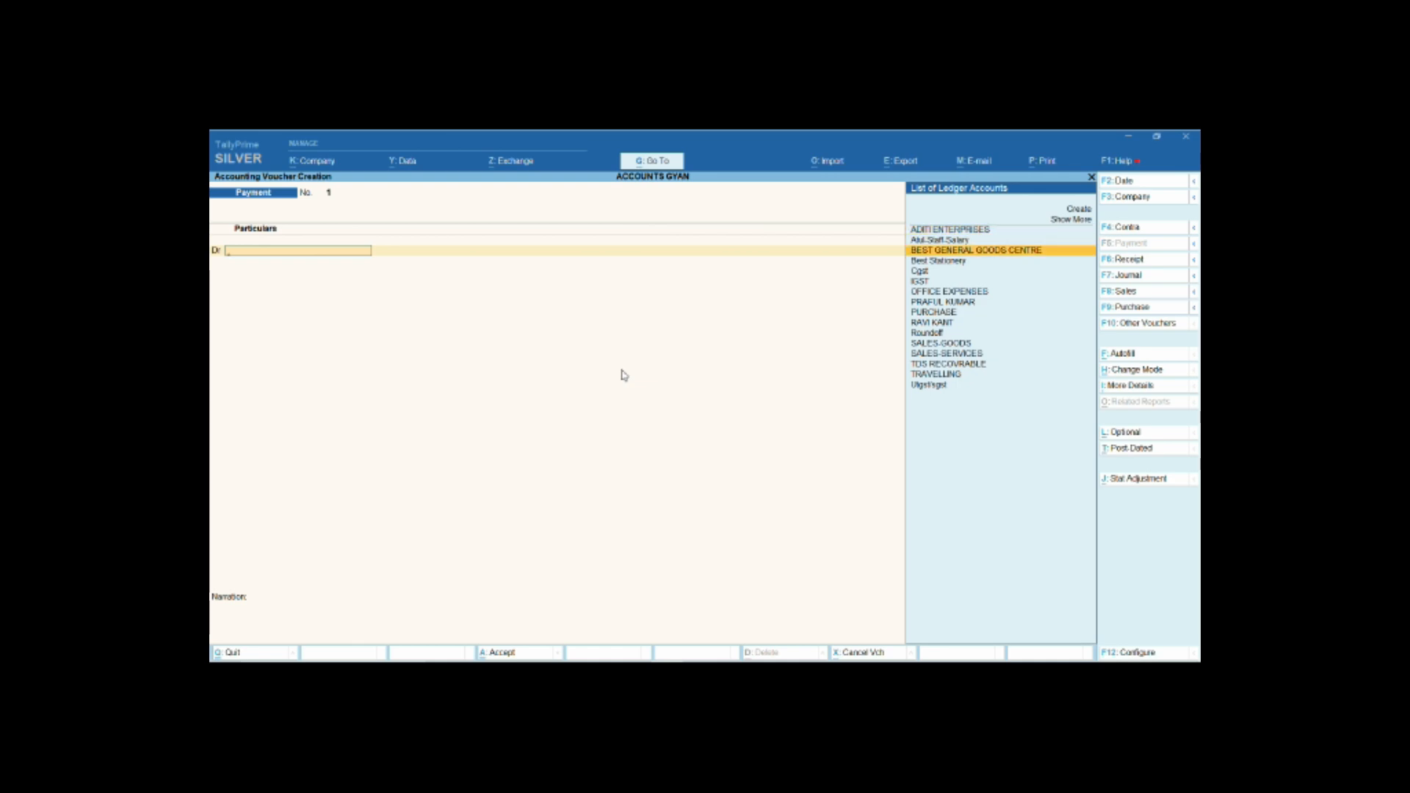
key("Up")
key("Up")
key("Up")
key("Down")
key("Down")
key("Down")
key("Up")
key("Up")
key("Down")
key("Down")
key("Down")
key("Down")
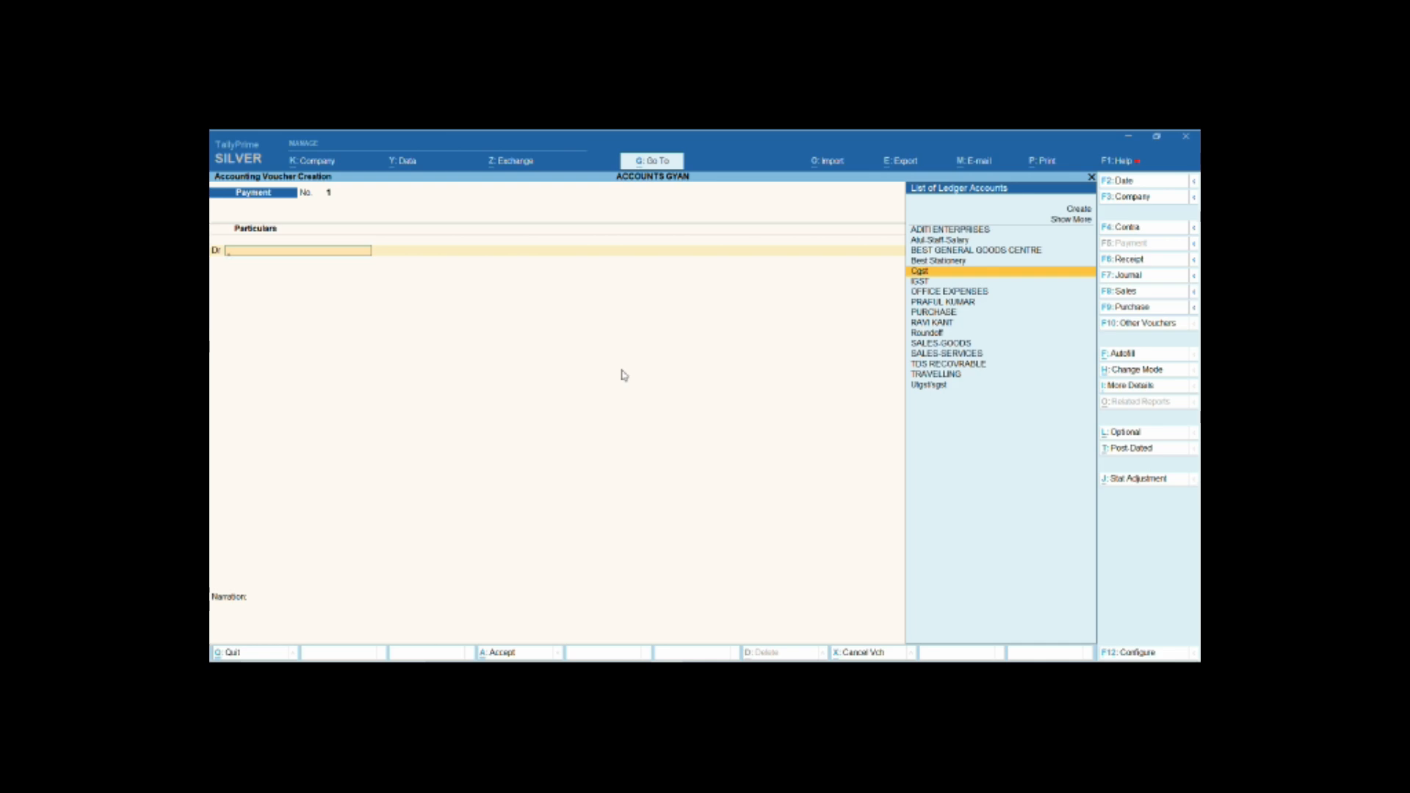
key("Up")
key("Up")
key("Up")
key("Up")
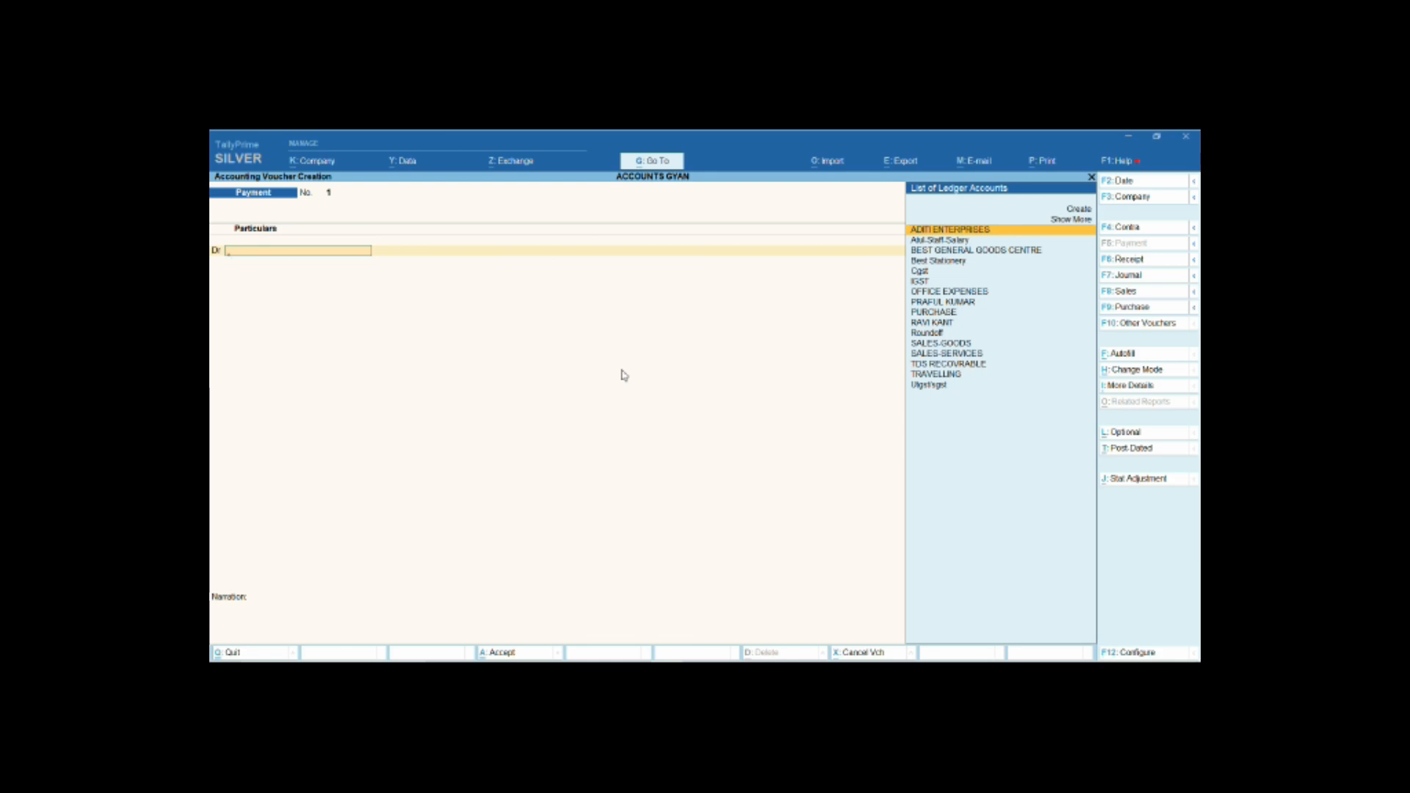
key("Down")
key("Down")
key("Up")
key("Up")
Debit ADITI ENTERPRISES with 1,00,536.00 in the payment voucher.
type("Ad")
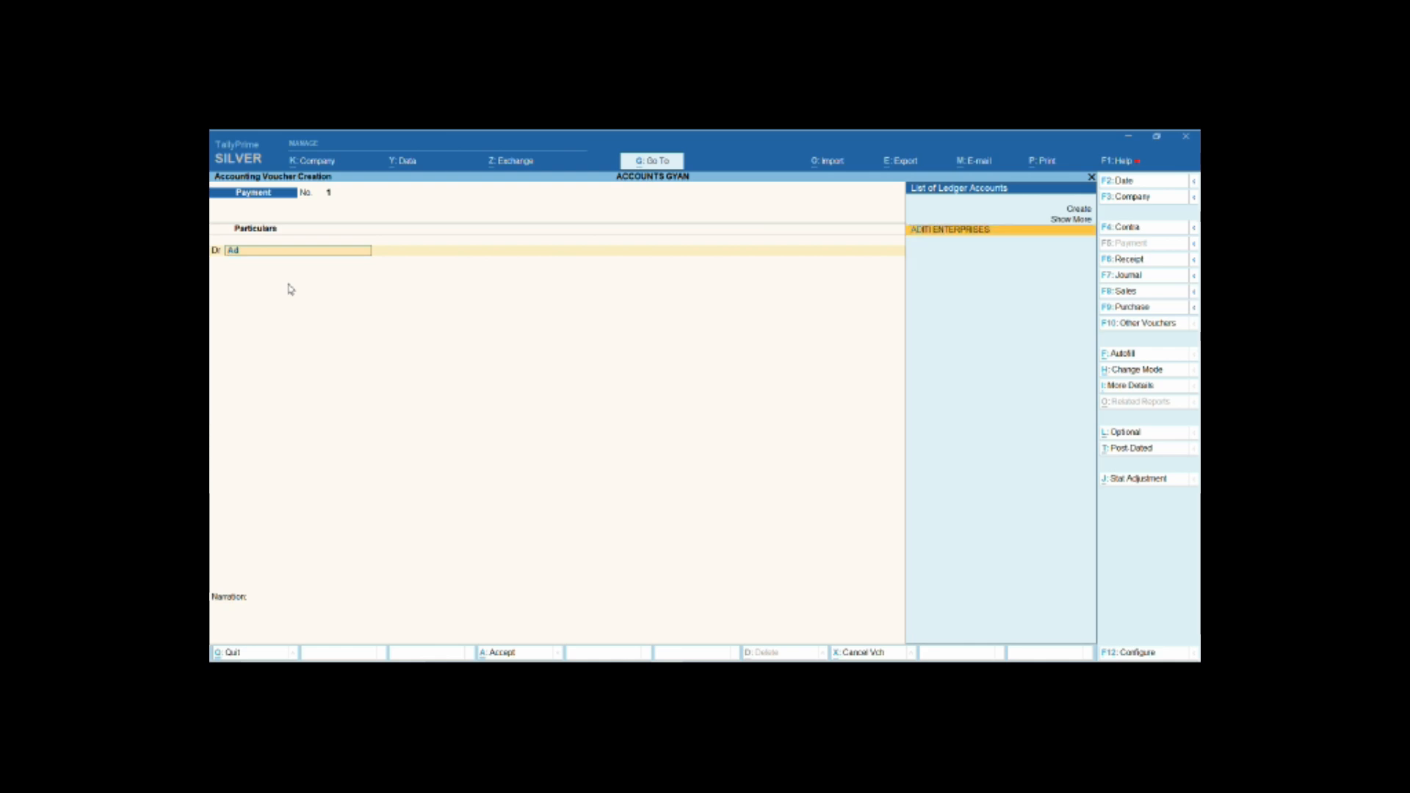
key("Return")
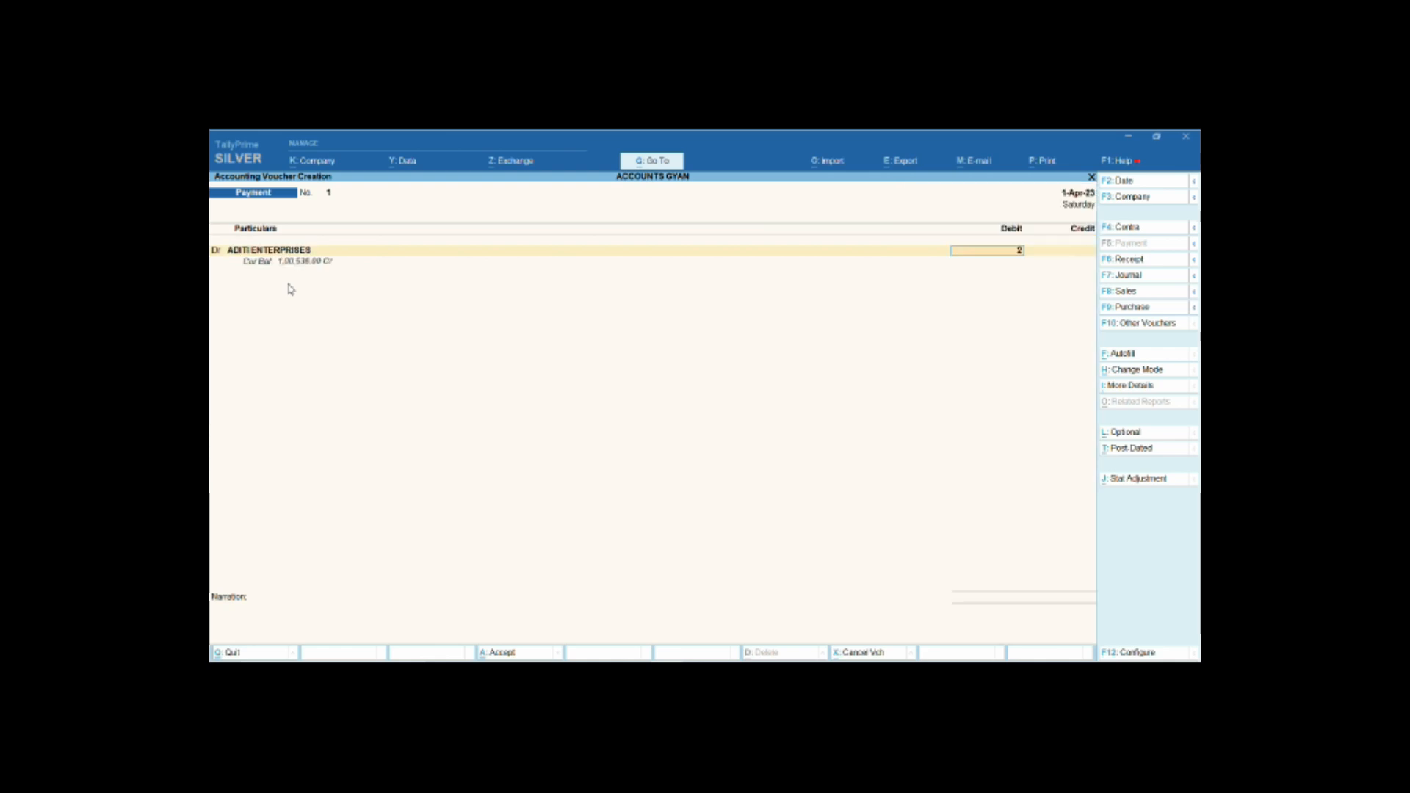
key("BackSpace")
type("1006")
key("Return")
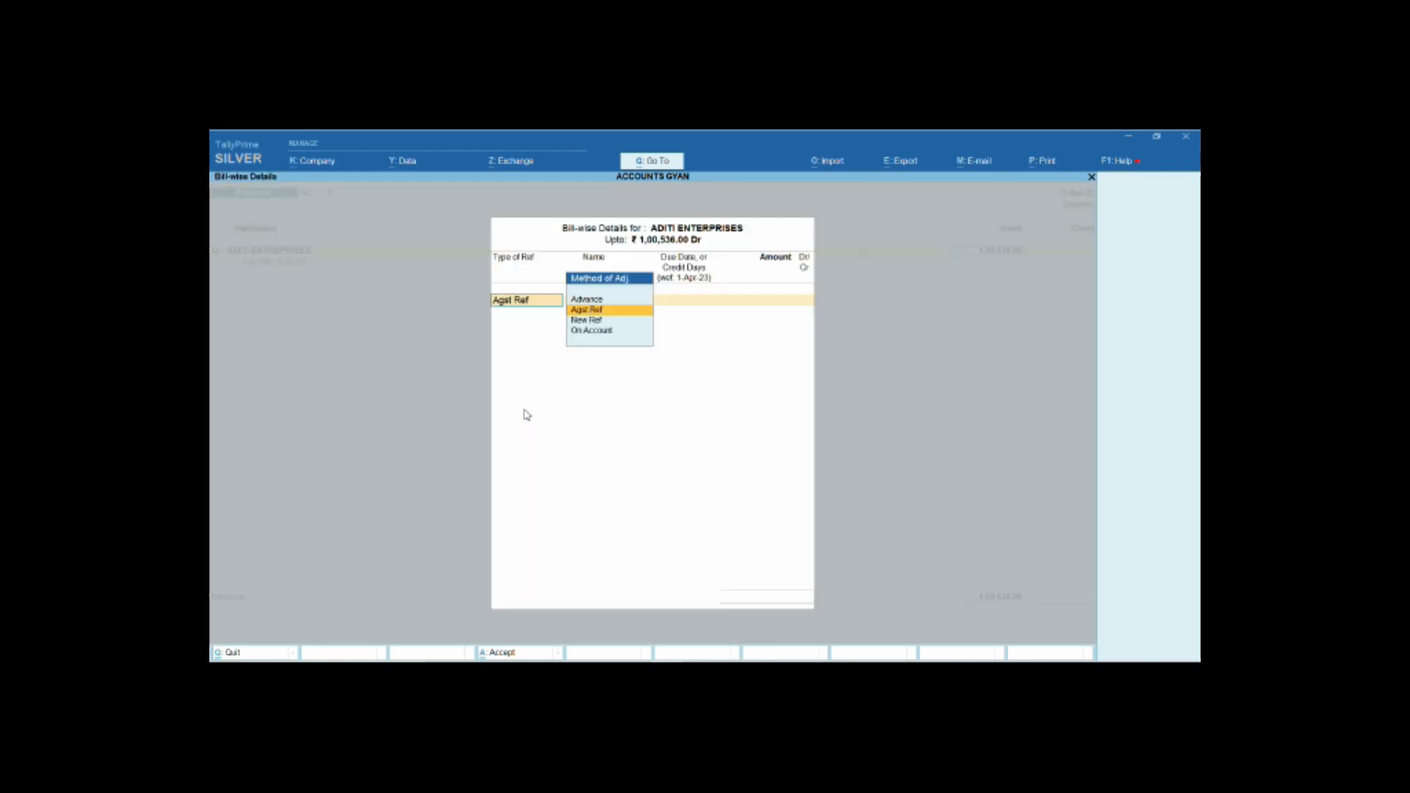
Allocate the full 1,00,536.00 debit as Agst Ref to pending bill 002 in the bill-wise details.
key("Up")
key("Down")
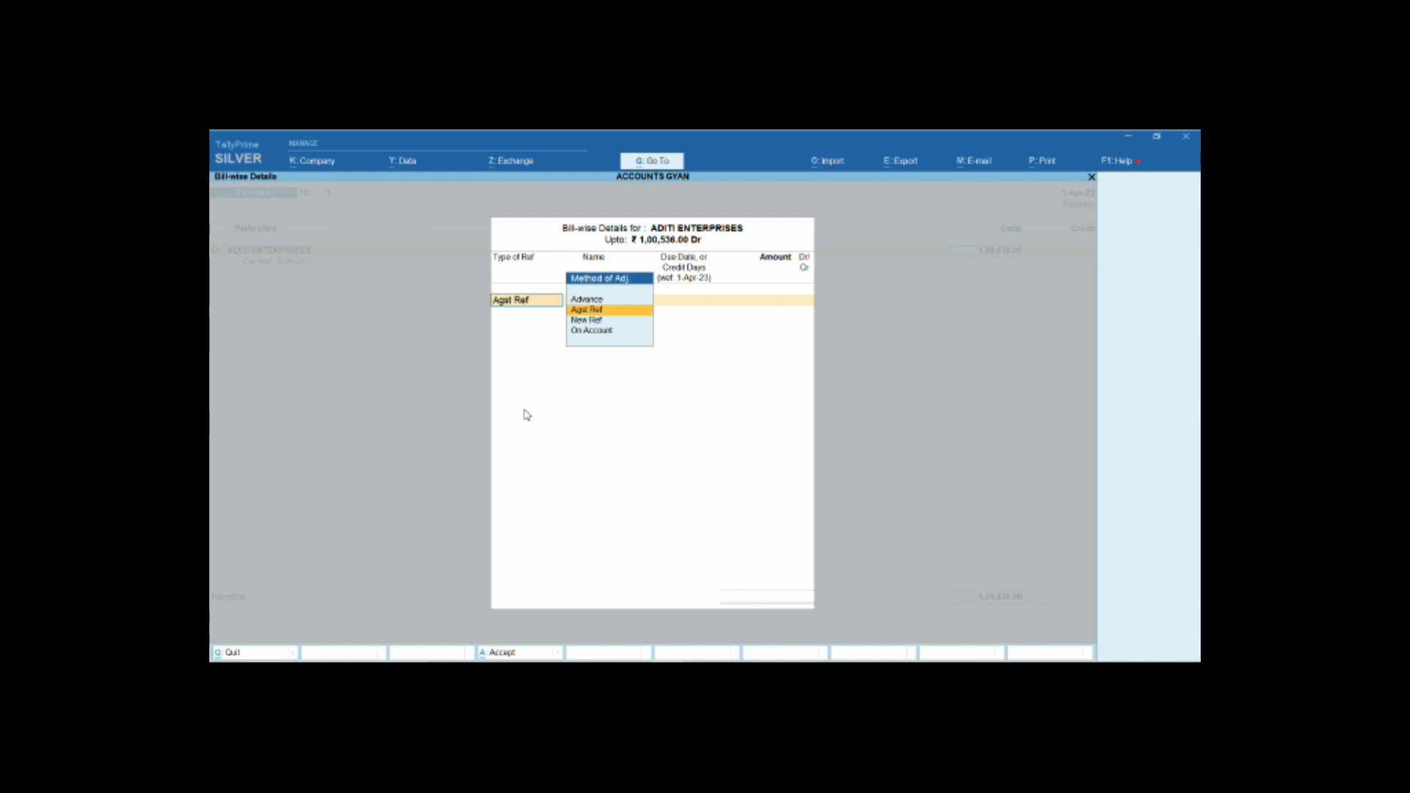
key("Return")
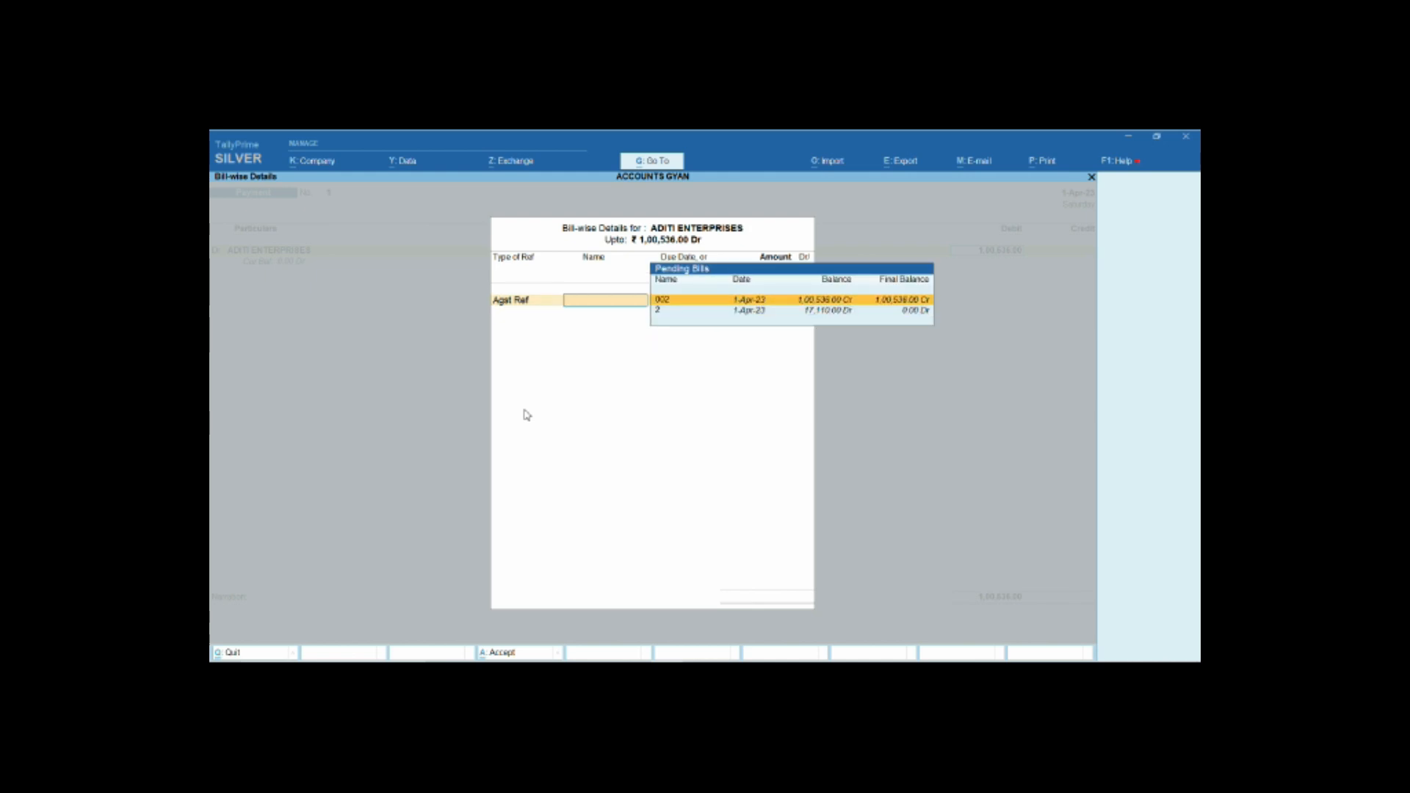
key("Down")
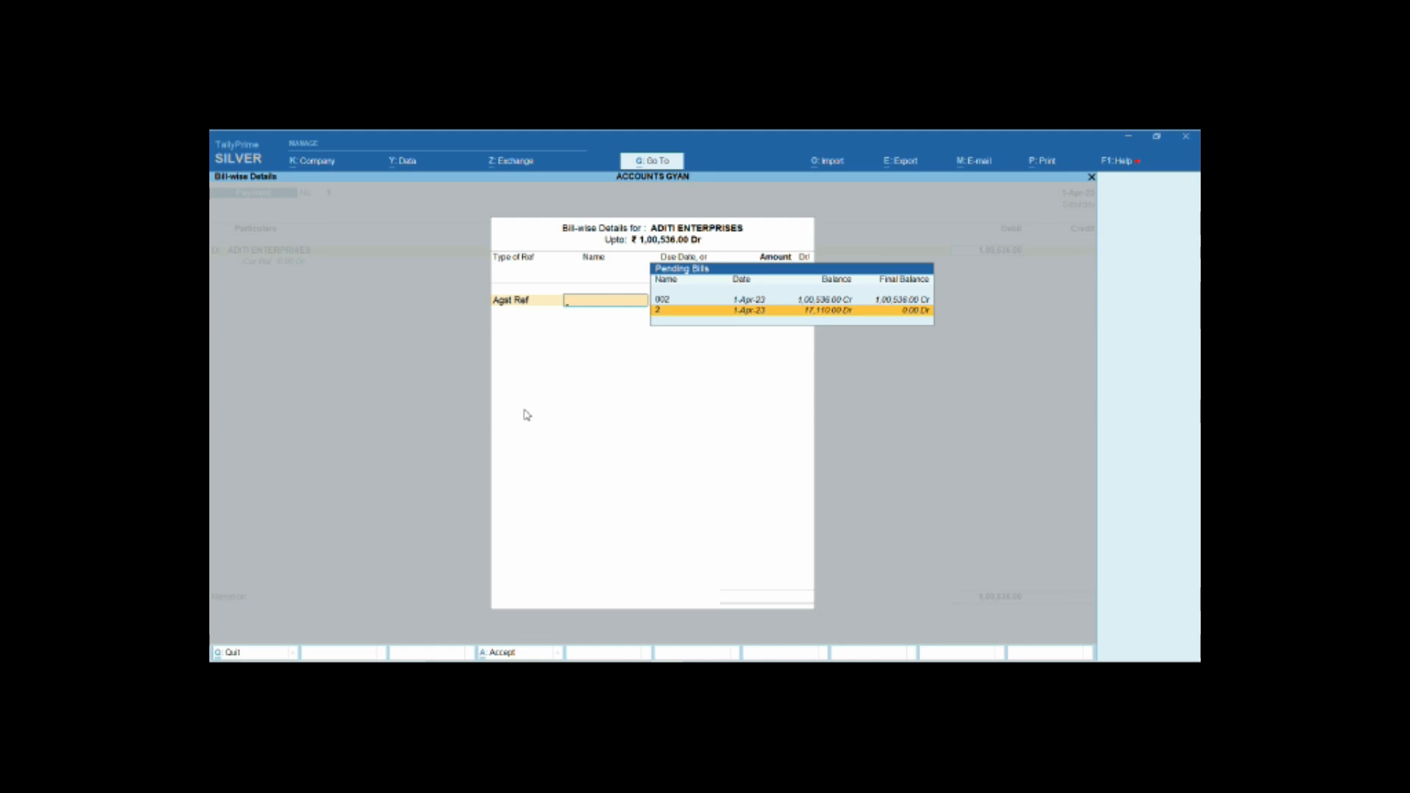
key("Up")
key("Down")
key("Up")
key("Return")
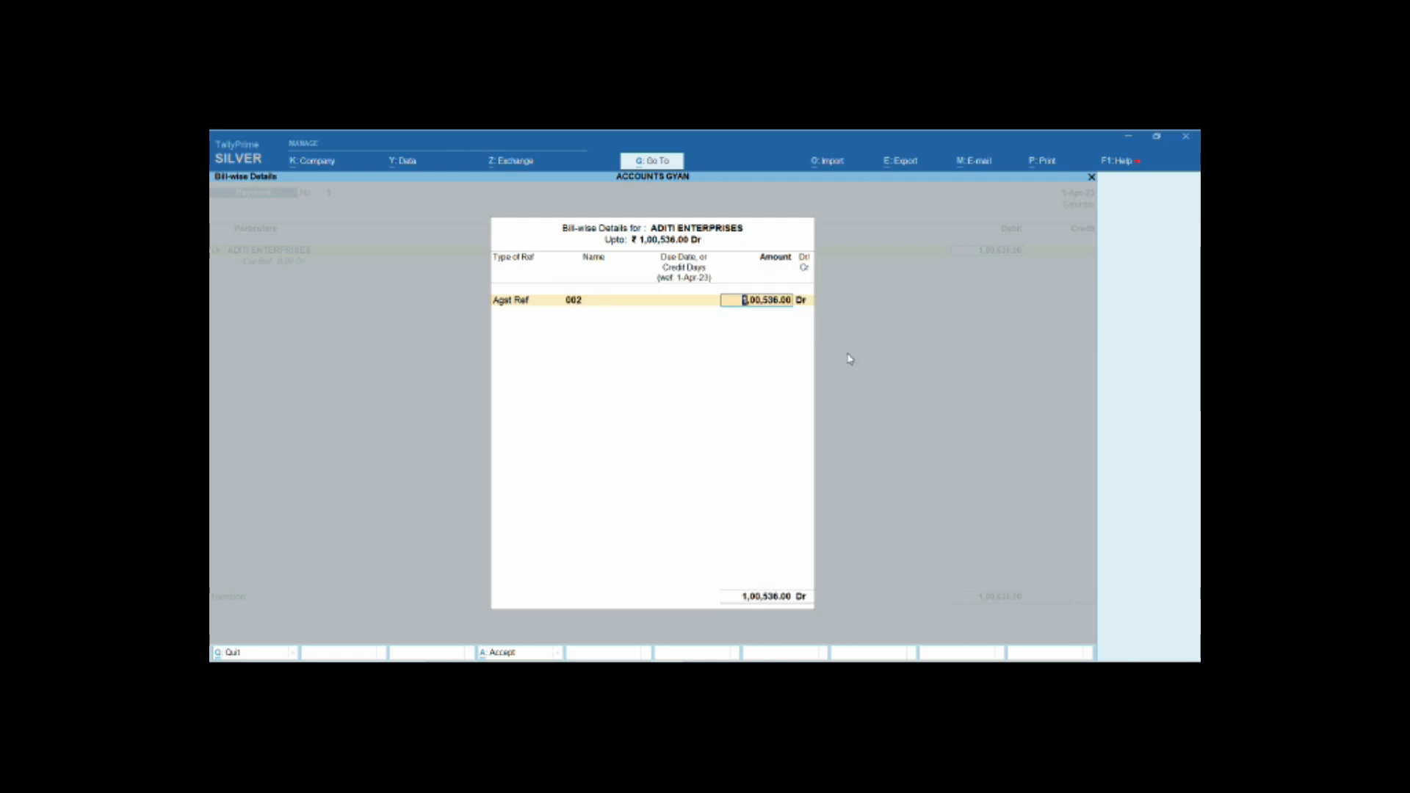
key("Return")
key("Return")
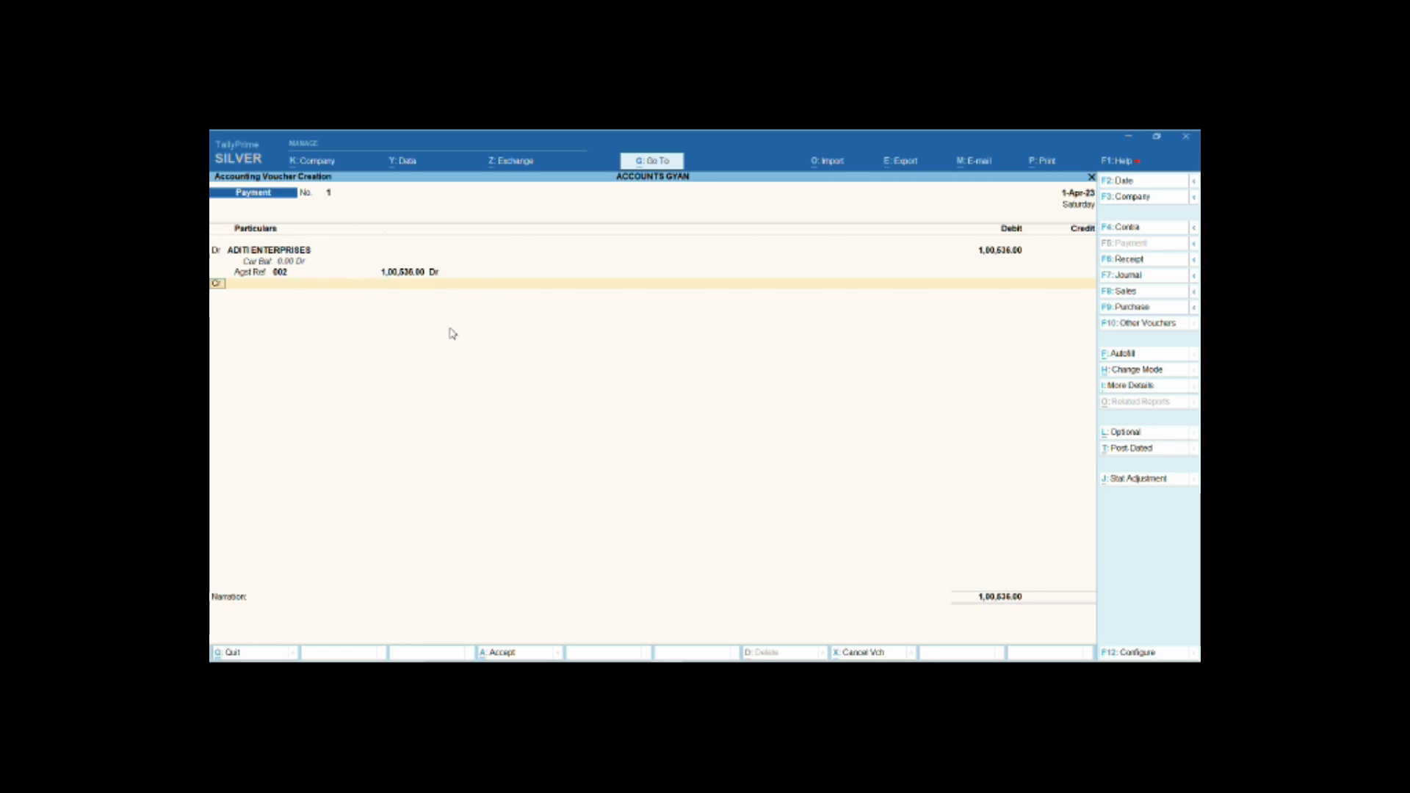
Credit the SBI ledger with the full payment amount of 1,00,536.00.
key("Return")
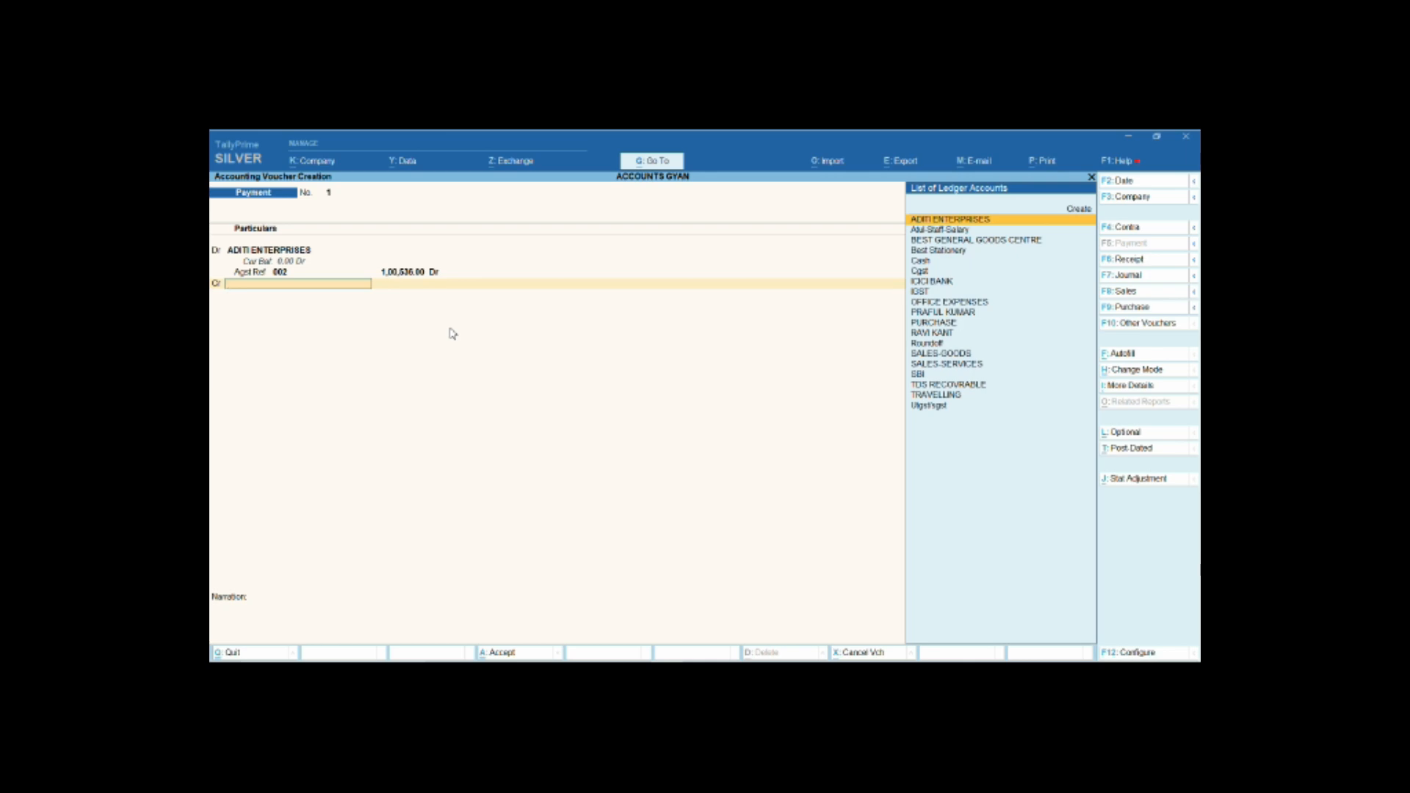
type("sbi")
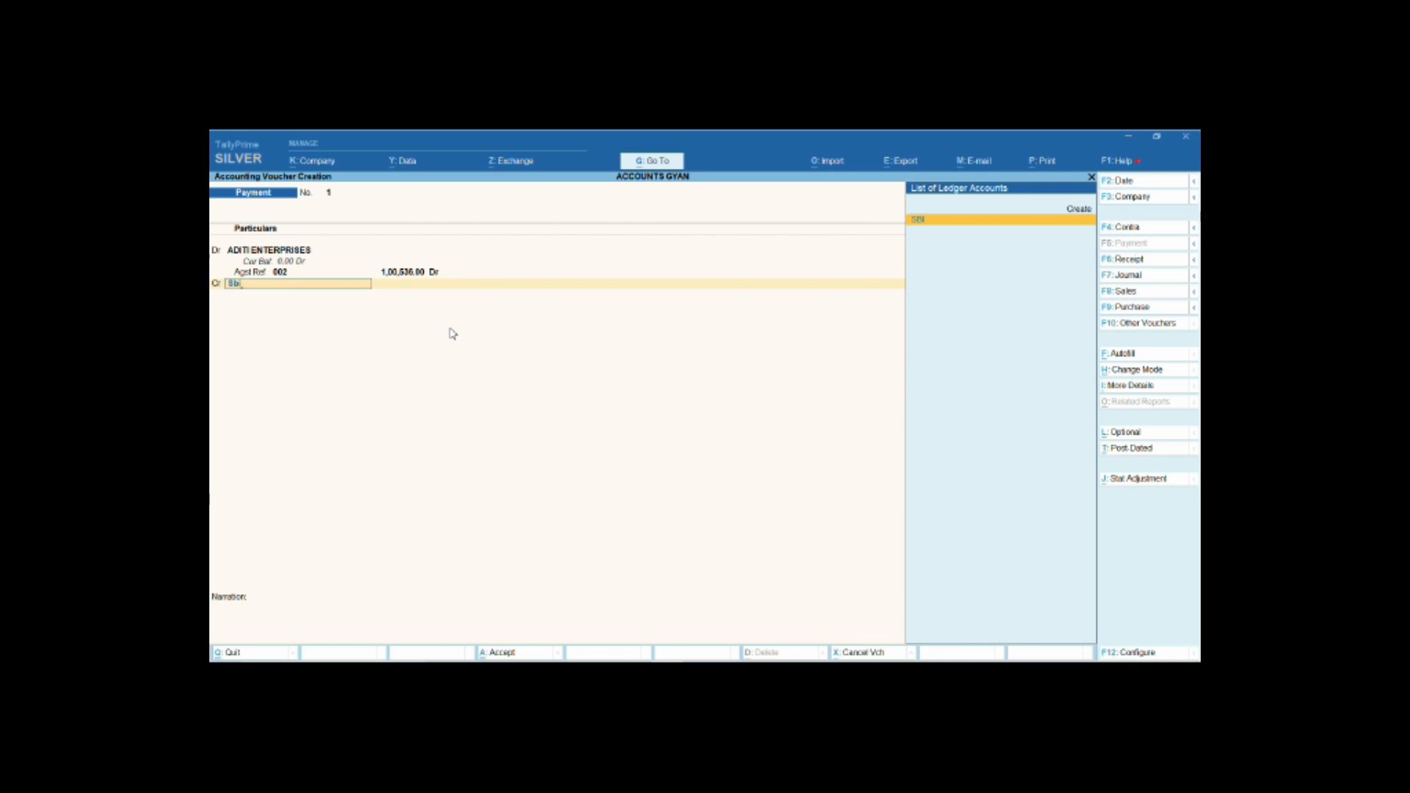
key("Return")
key("Return")
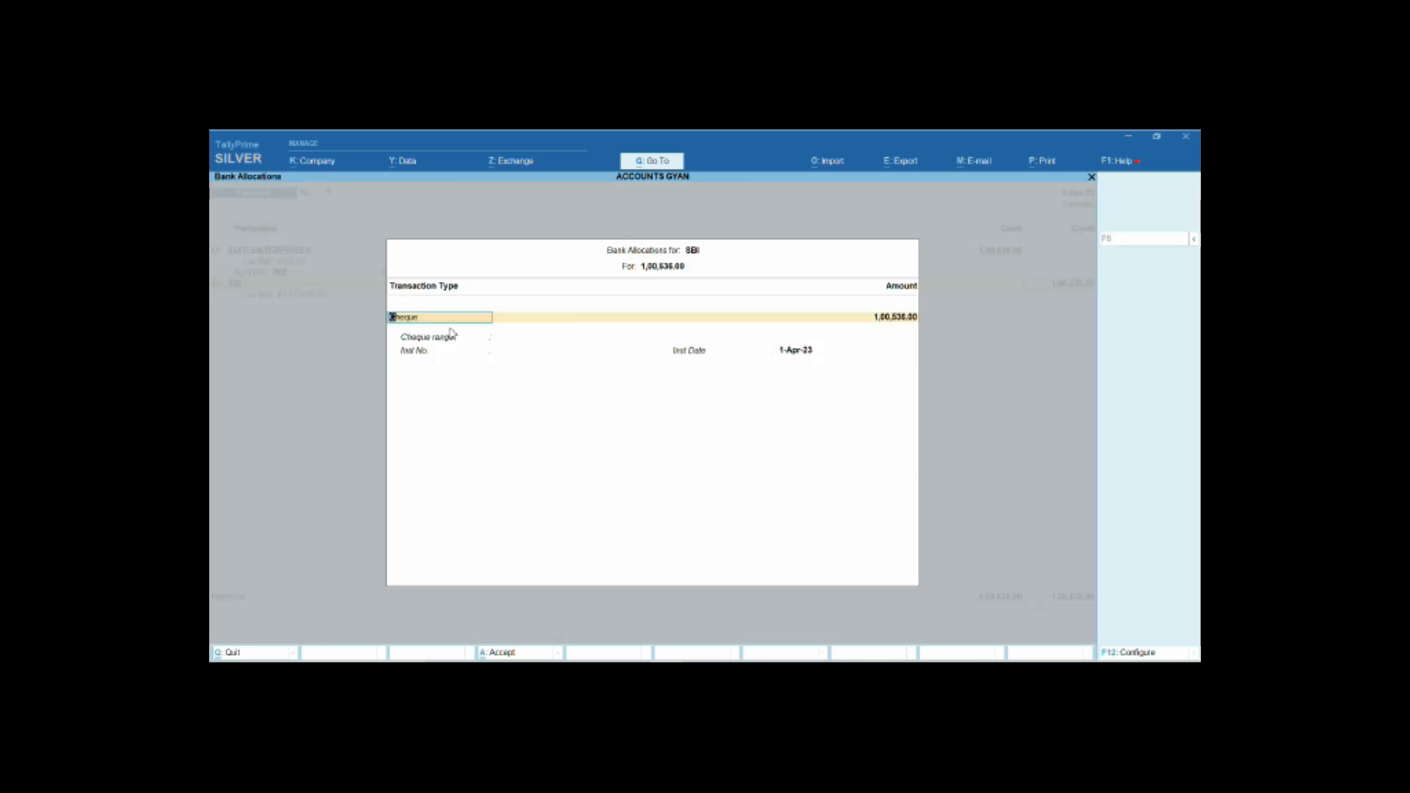
Complete the SBI bank allocation as Cheque with range Not Applicable, instrument number NEFT and instrument date 5.4.23.
key("Return")
key("Return")
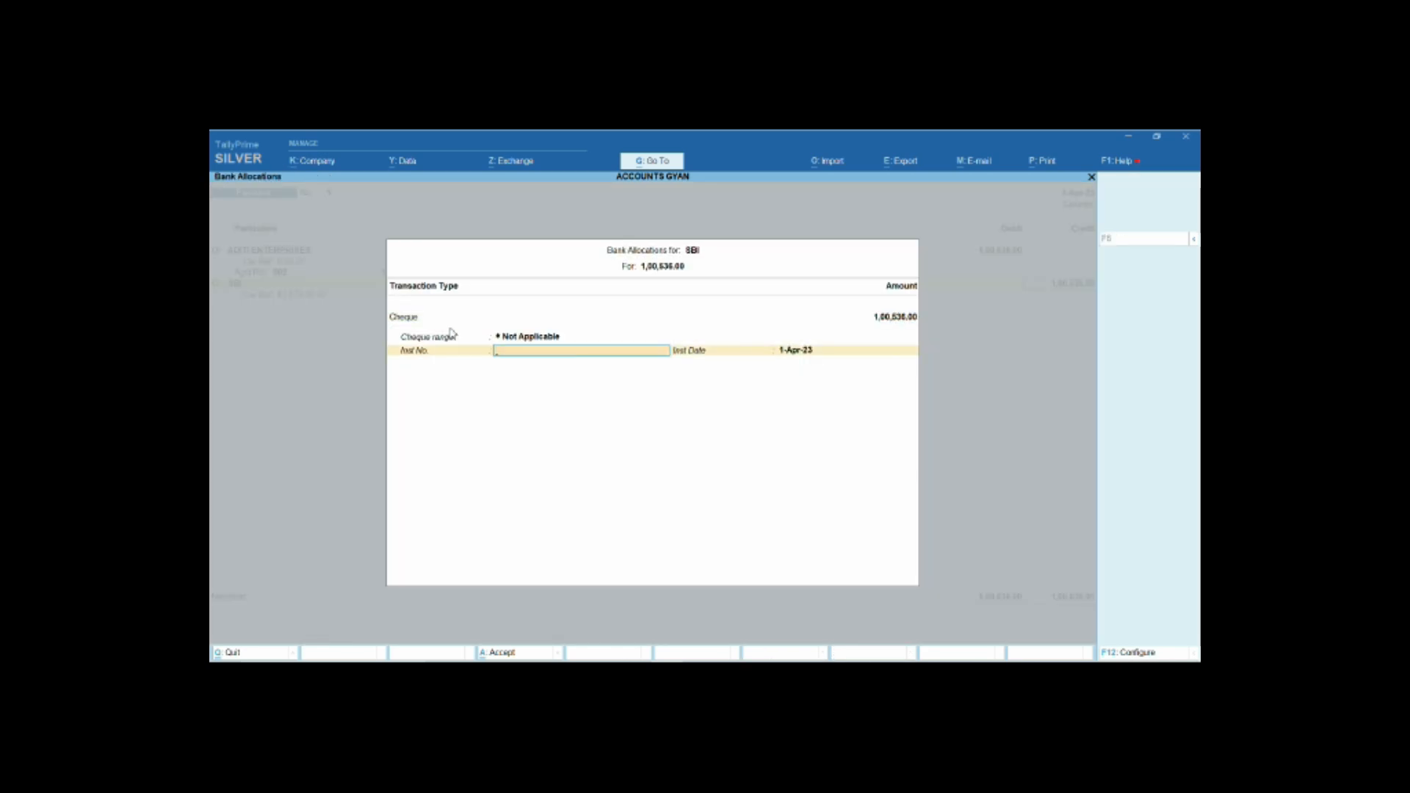
type("NEFT")
key("Return")
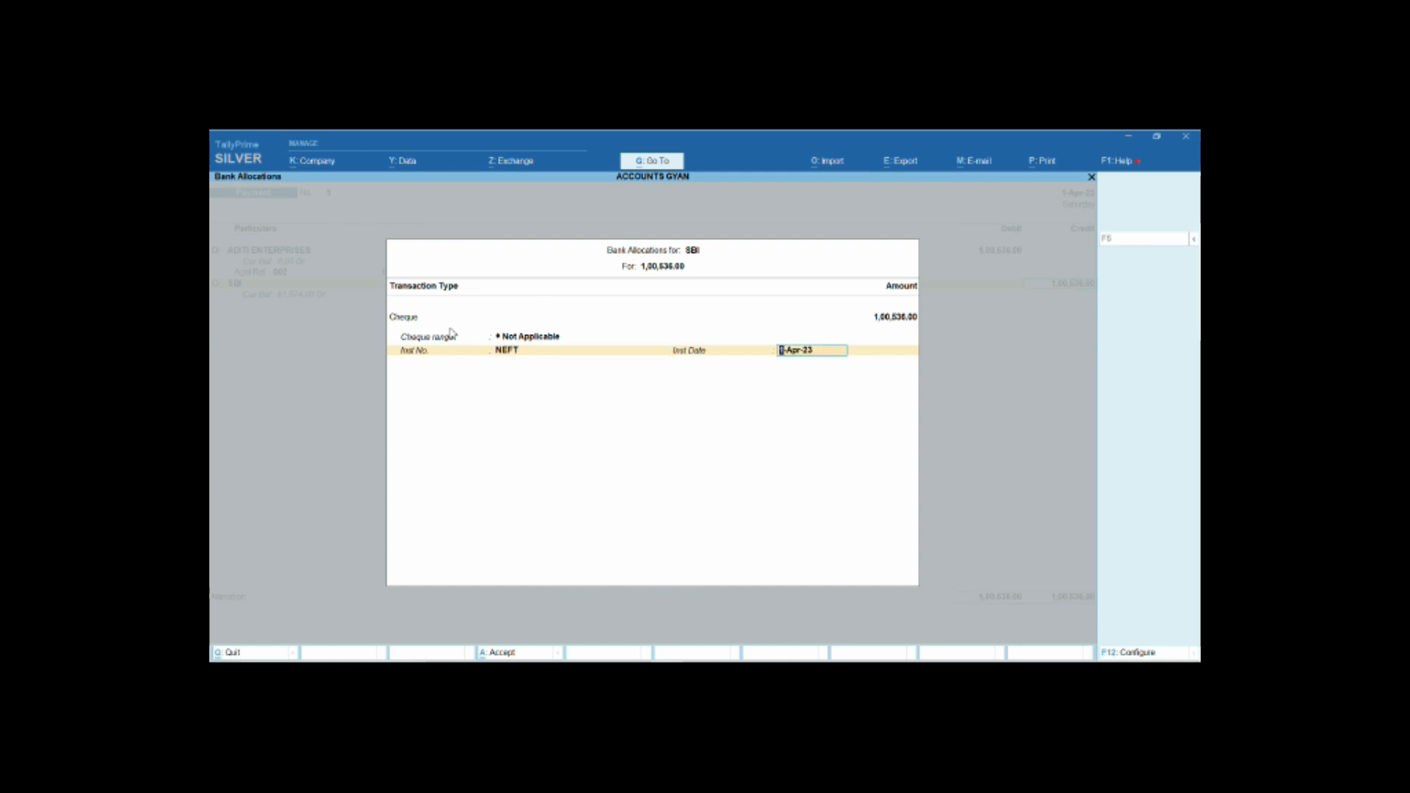
type("5.4.23")
key("Return")
Set the payment voucher's date to 5.4.23.
key("F2")
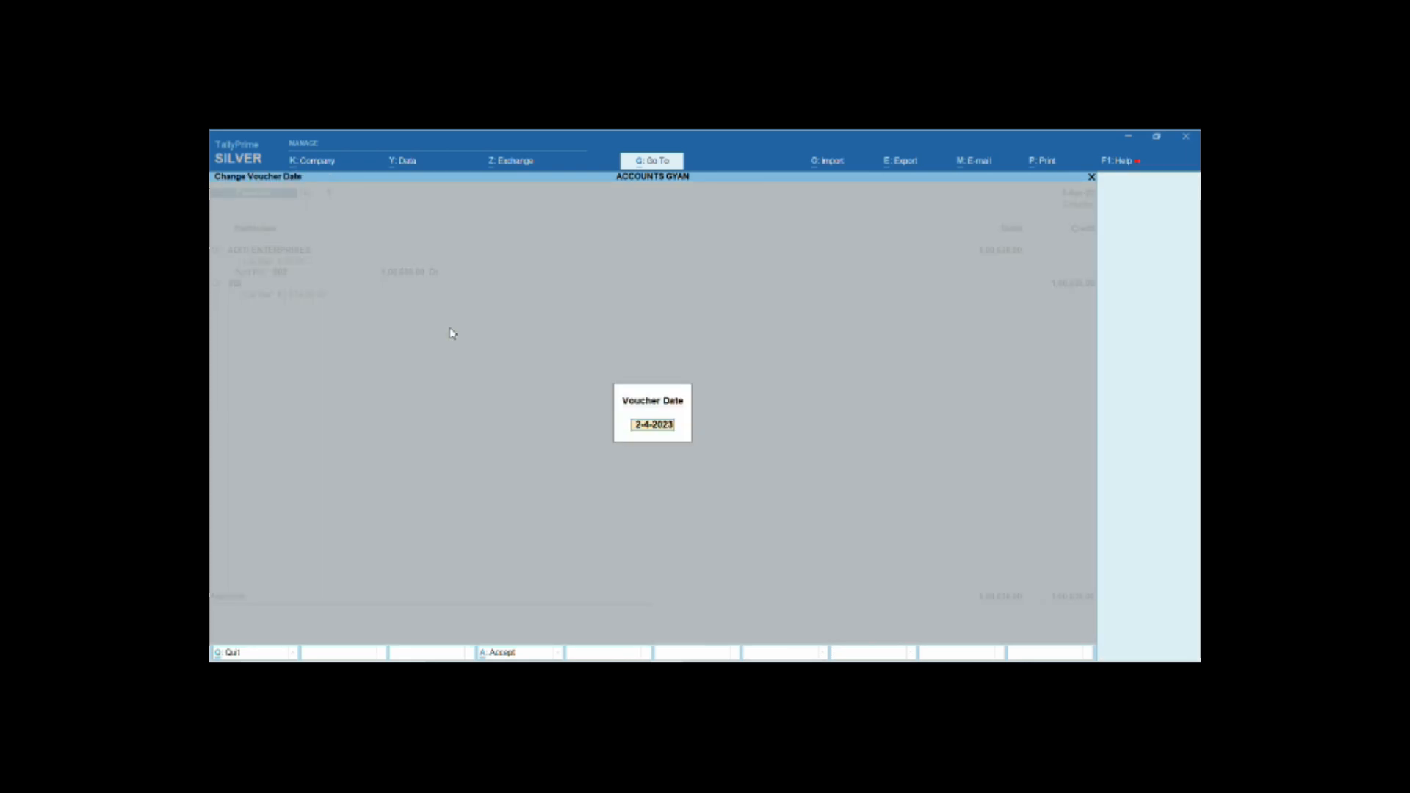
type("5.4.23")
key("Return")
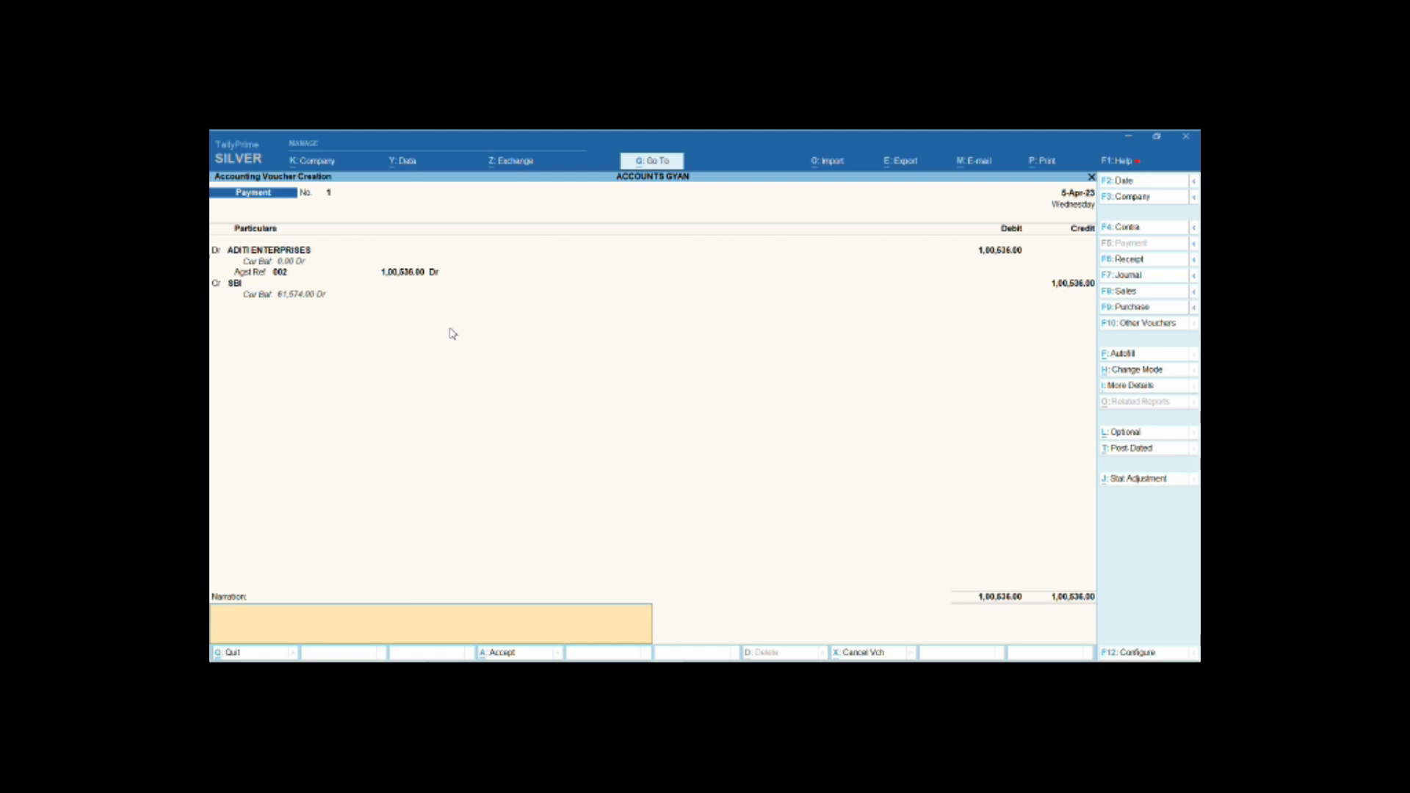
Add the narration "BEING AMOUNT PAID AGT BILL NO 002" and save the payment voucher.
type("BEING")
type("AMOUNT PAID AGT BILL NO 002")
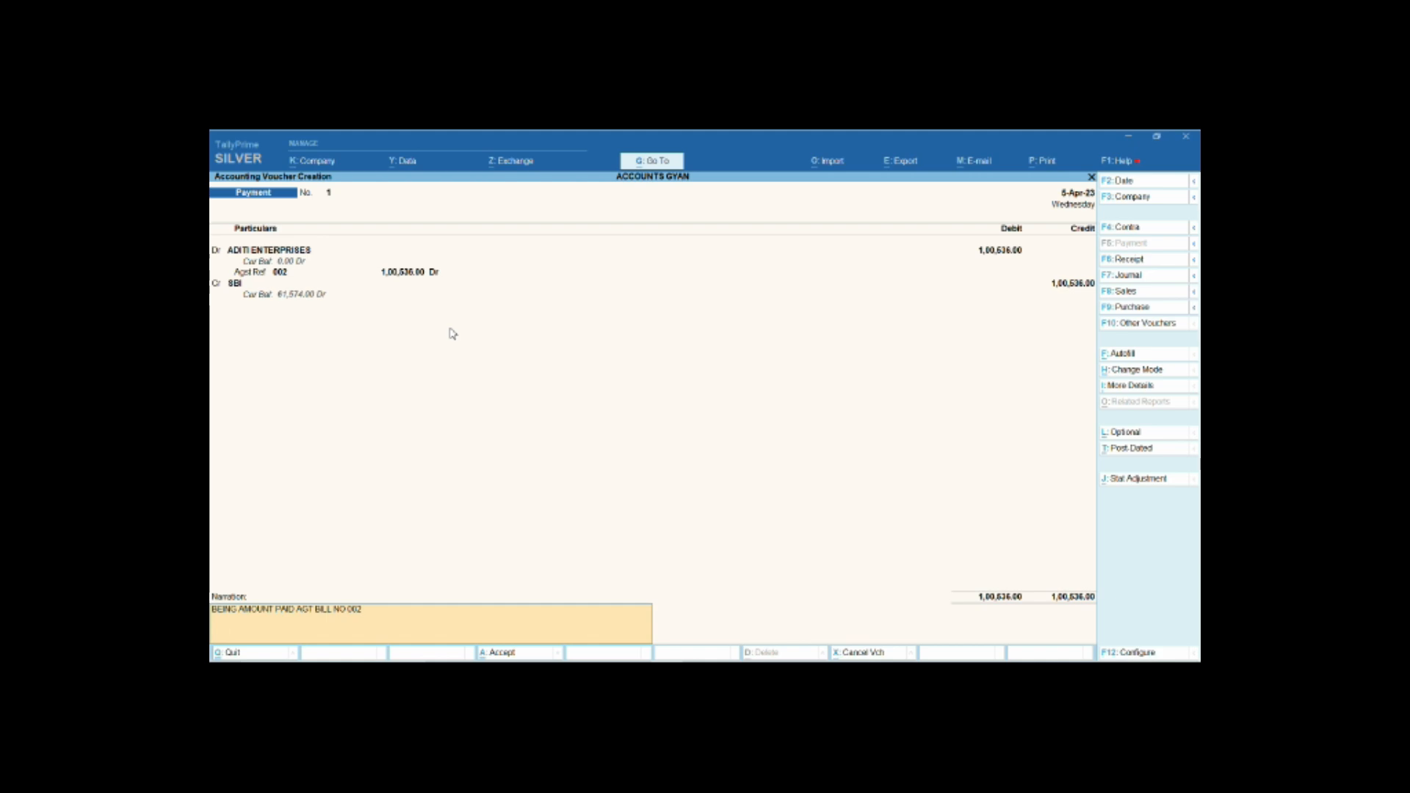
key("Return")
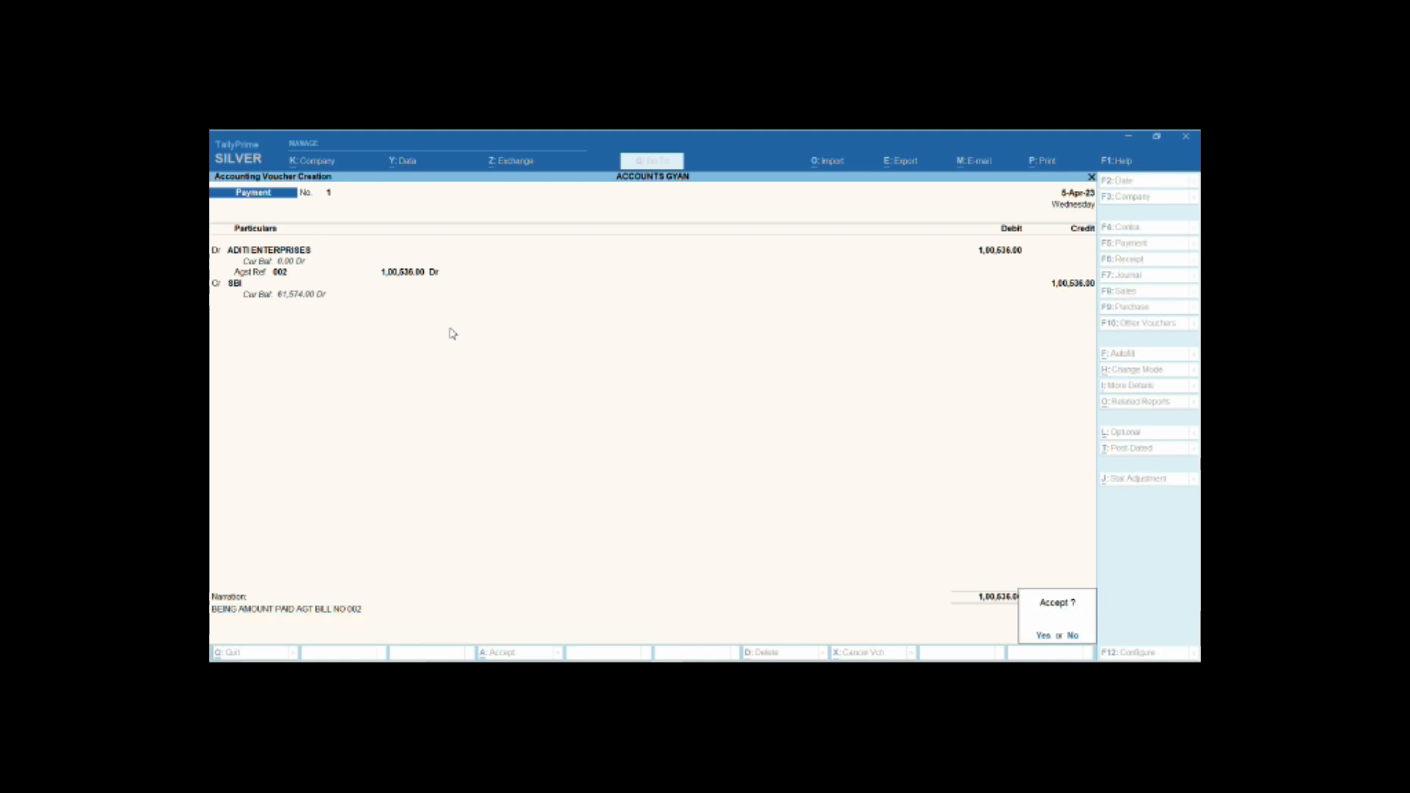
key("y")
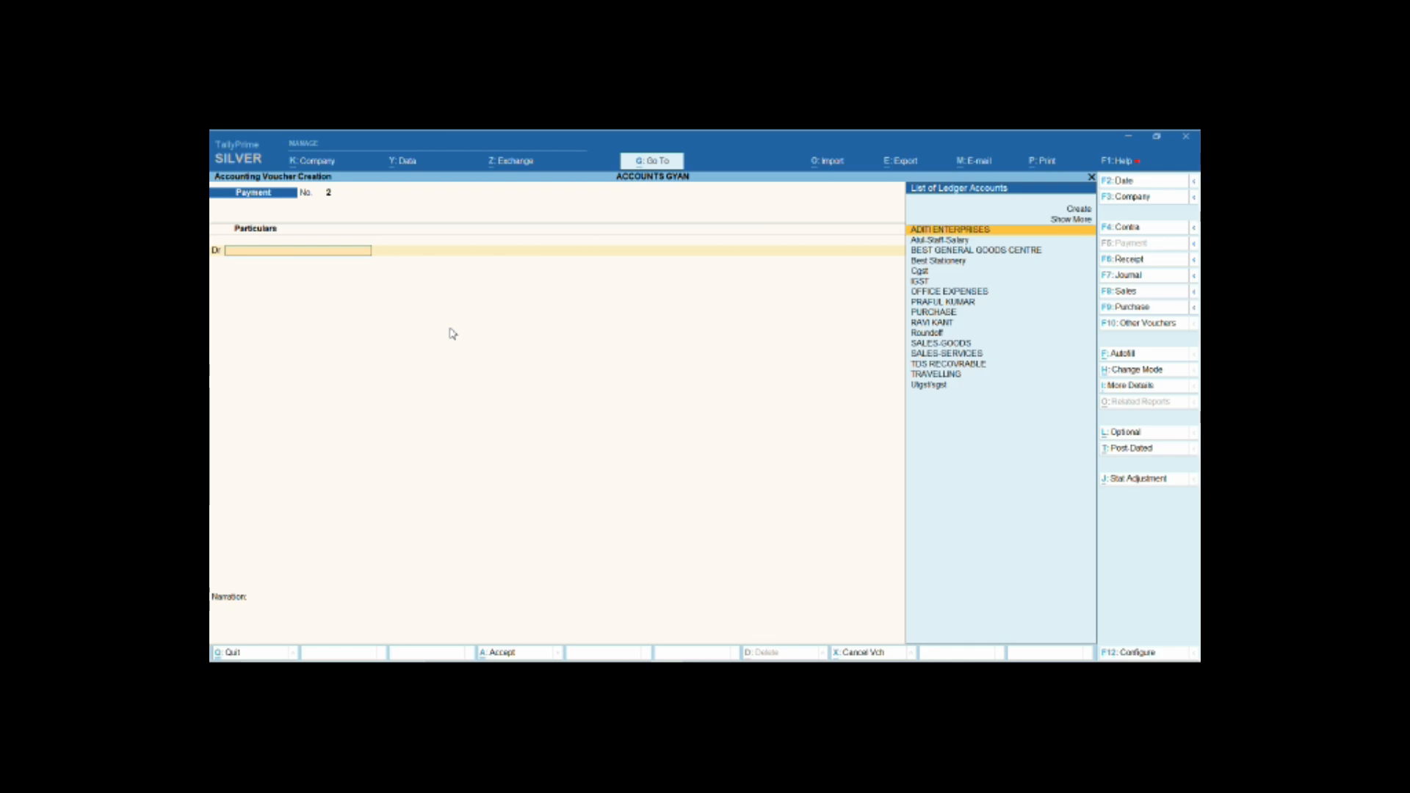
Choose BEST GENERAL GOODS CENTRE as the debit ledger of the second payment voucher.
key("Down")
key("Down")
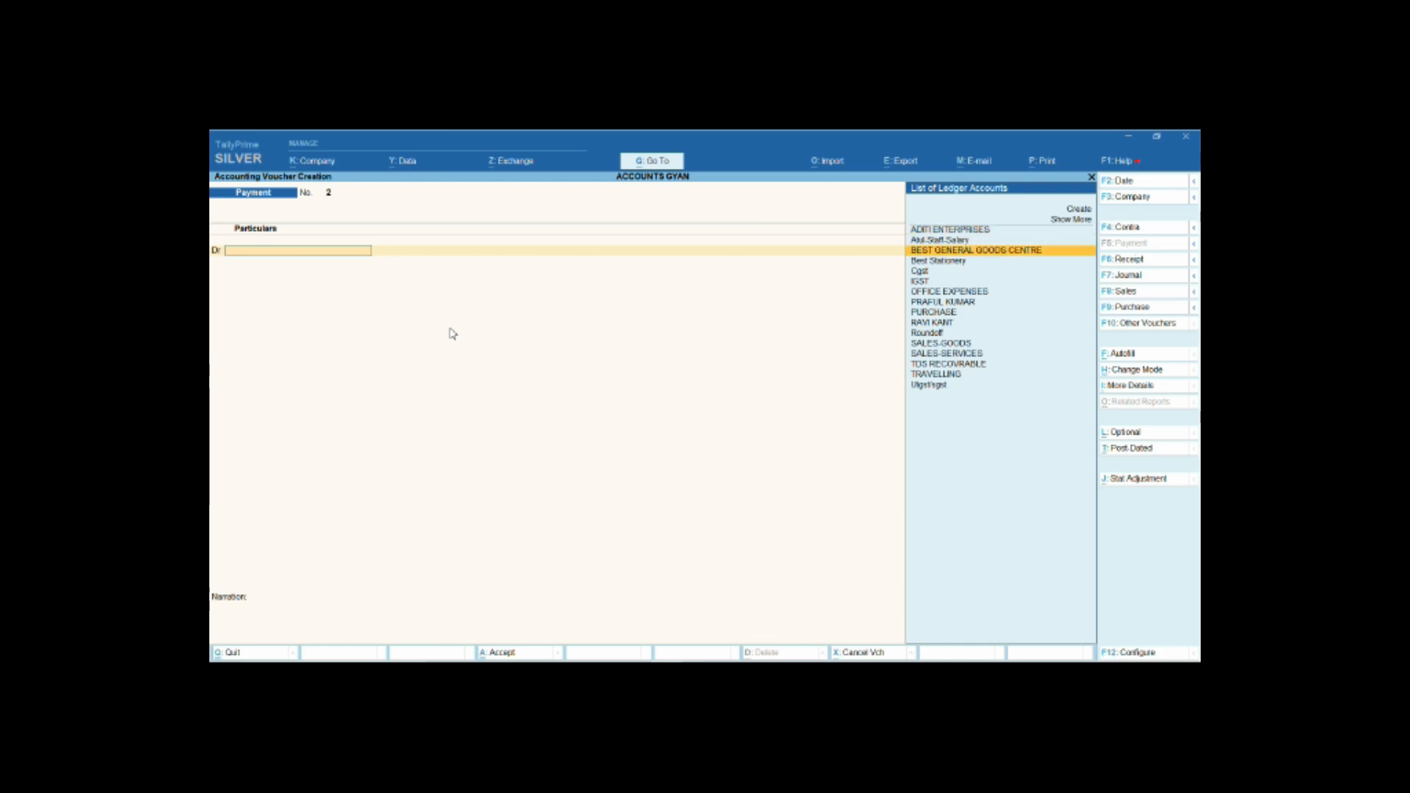
key("Up")
key("Down")
key("Return")
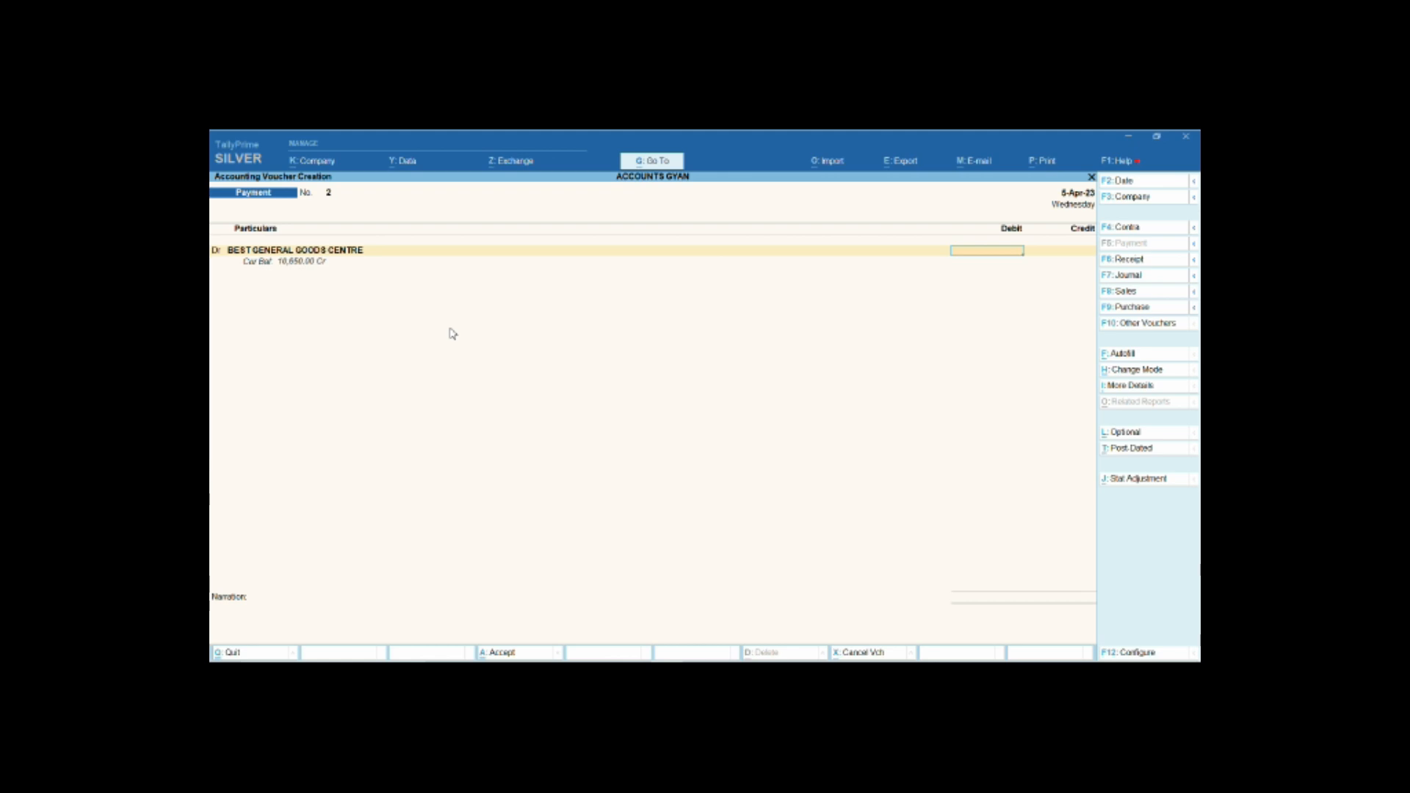
Examine the ledger vouchers of BEST GENERAL GOODS CENTRE and return to the unfinished payment voucher.
left_click(644, 166)
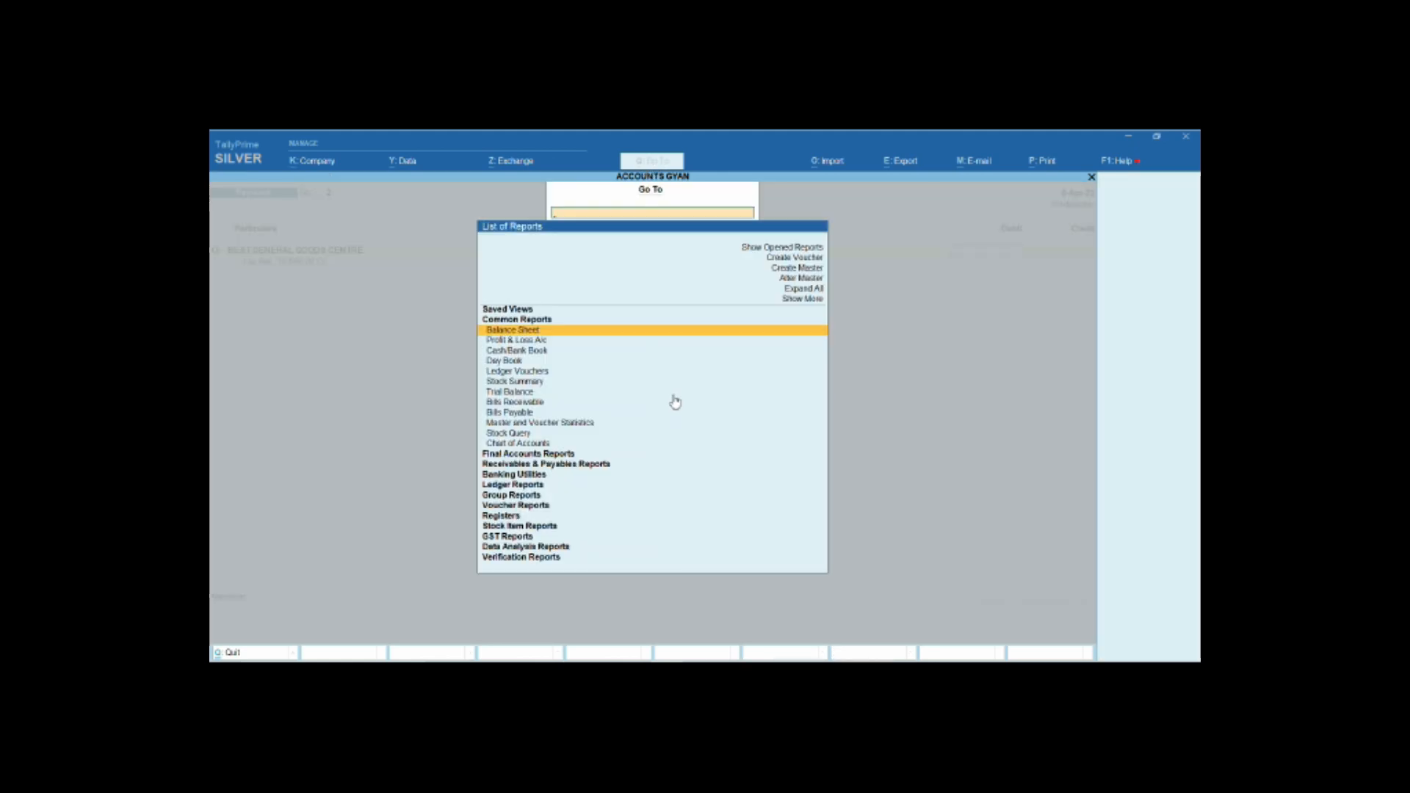
key("Down")
key("Down")
key("Down")
key("Down")
key("Return")
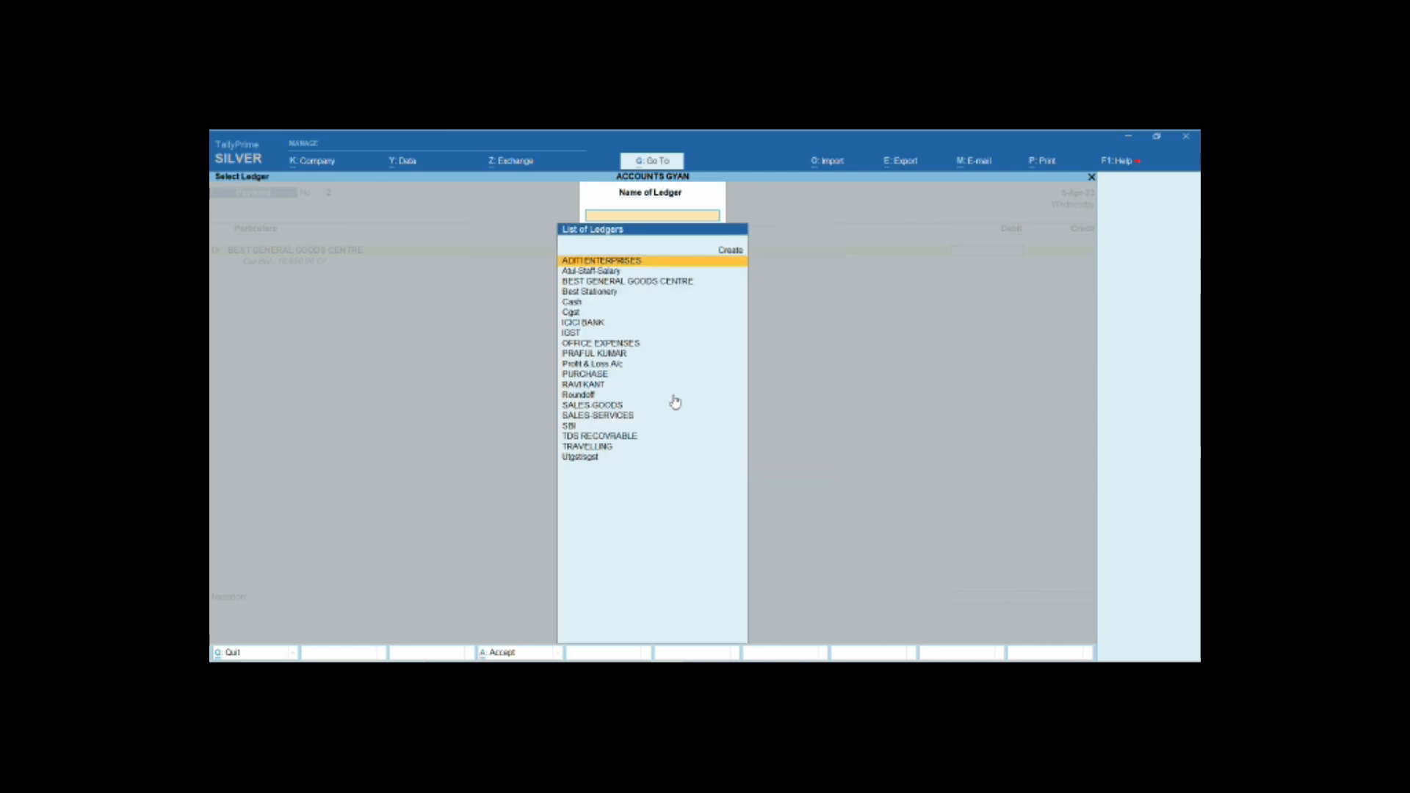
type("b")
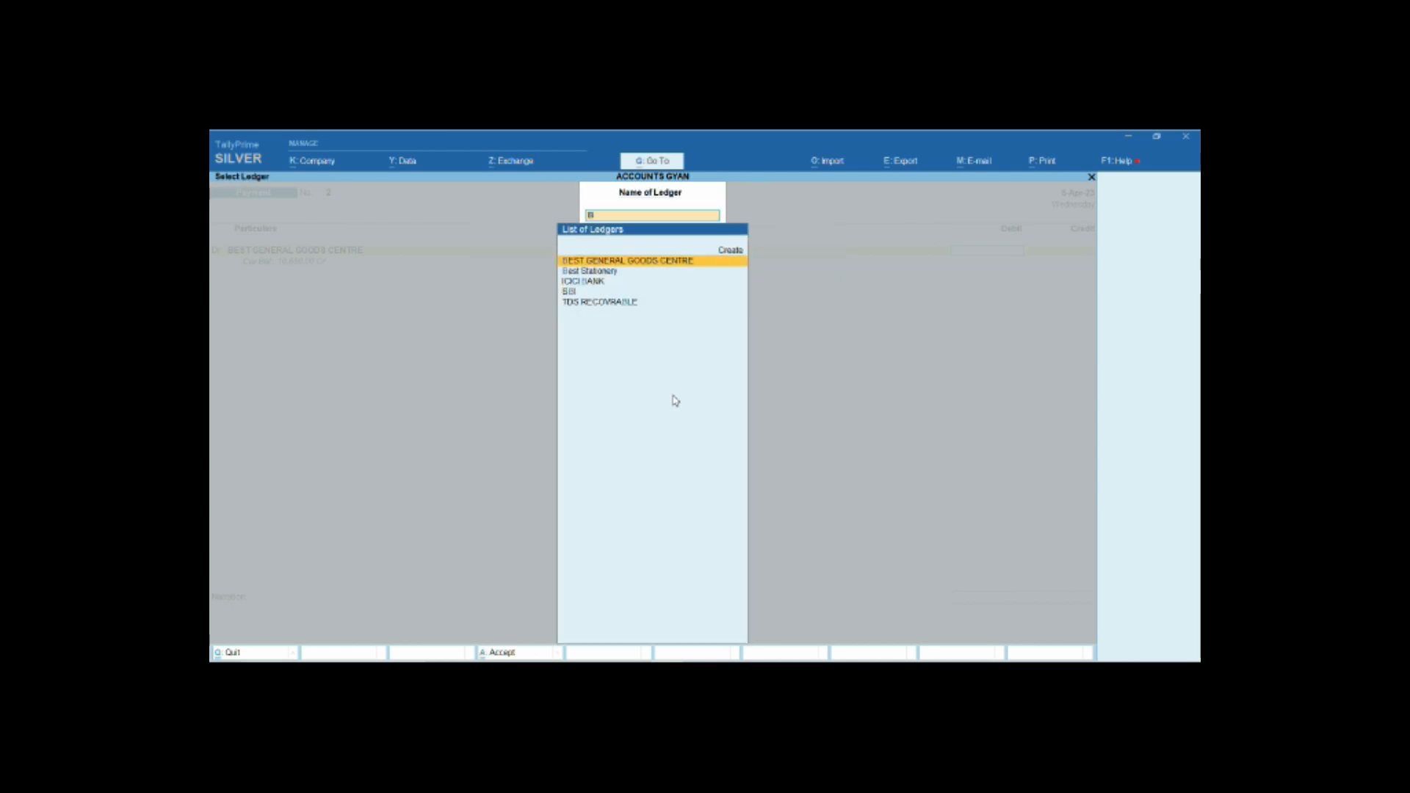
key("Return")
key("F3")
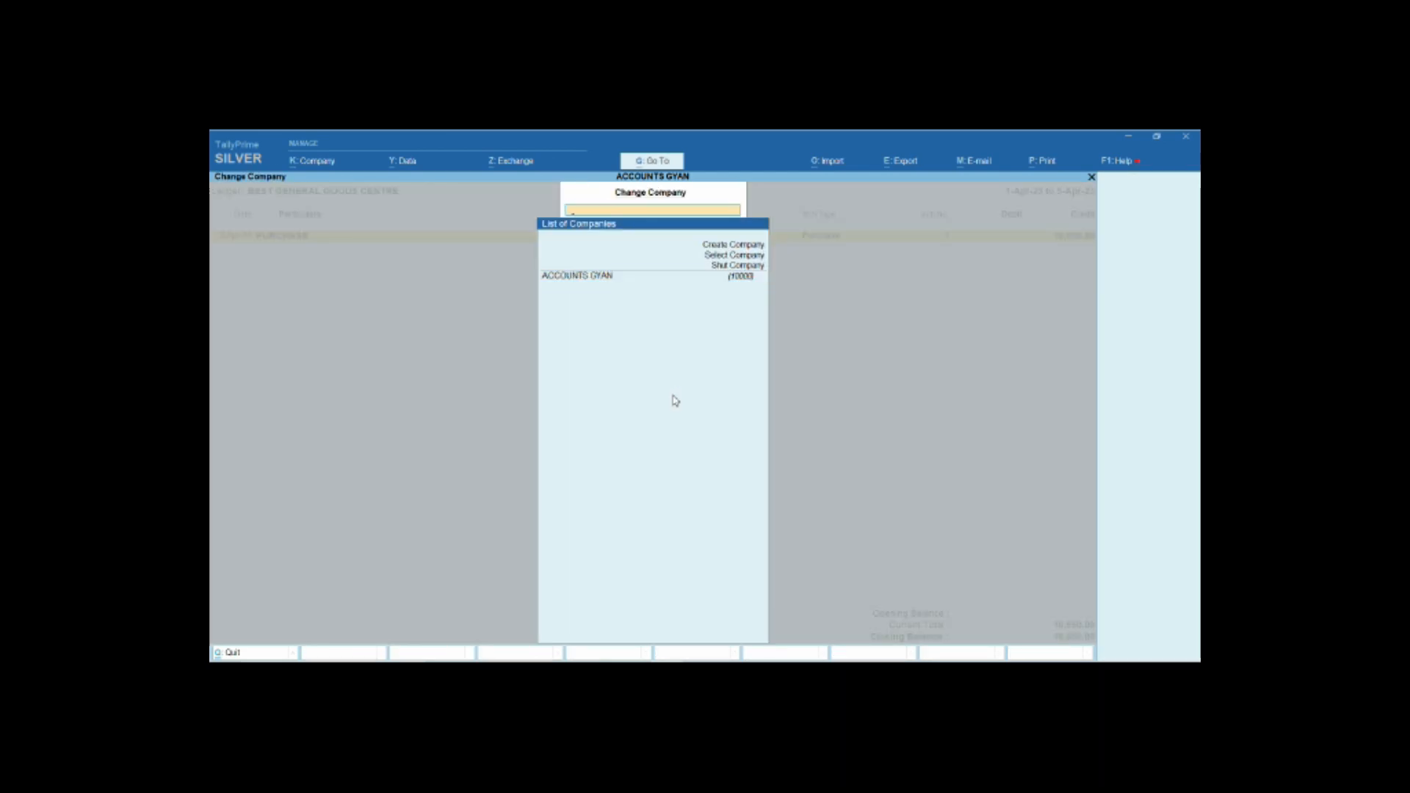
key("Escape")
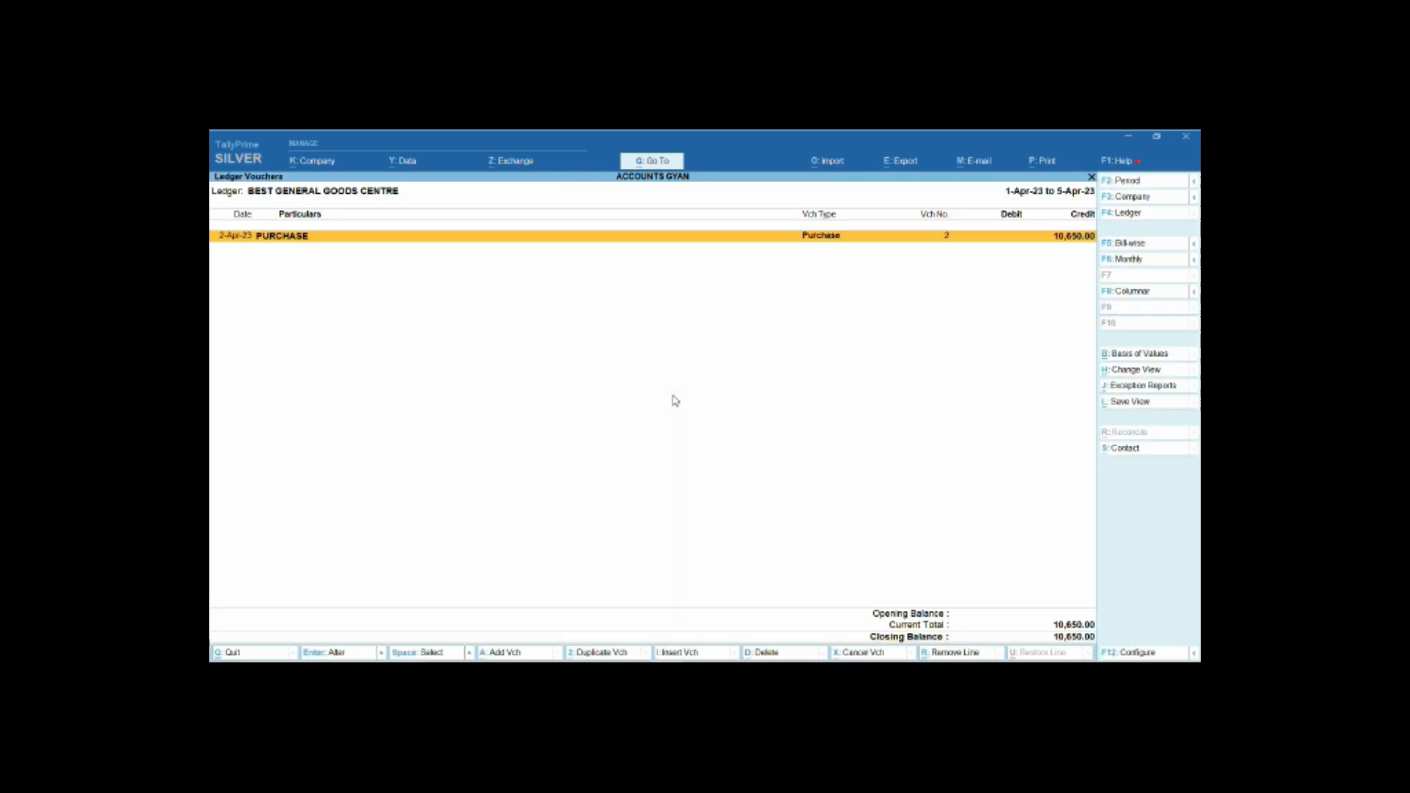
key("F2")
key("Return")
key("Return")
key("F4")
key("Escape")
key("Escape")
key("Escape")
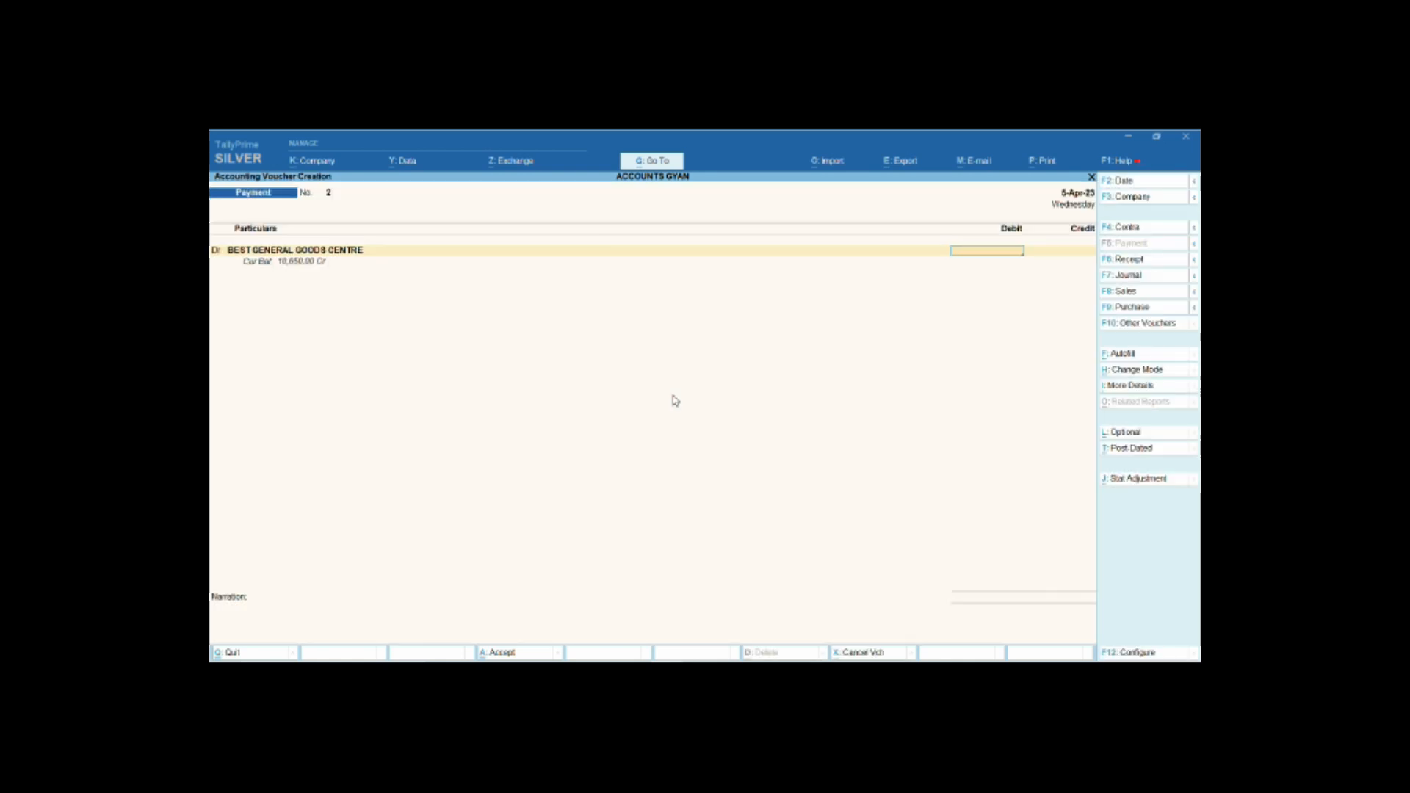
Discard the unfinished second payment voucher and reopen a blank one.
key("Escape")
key("Return")
key("Return")
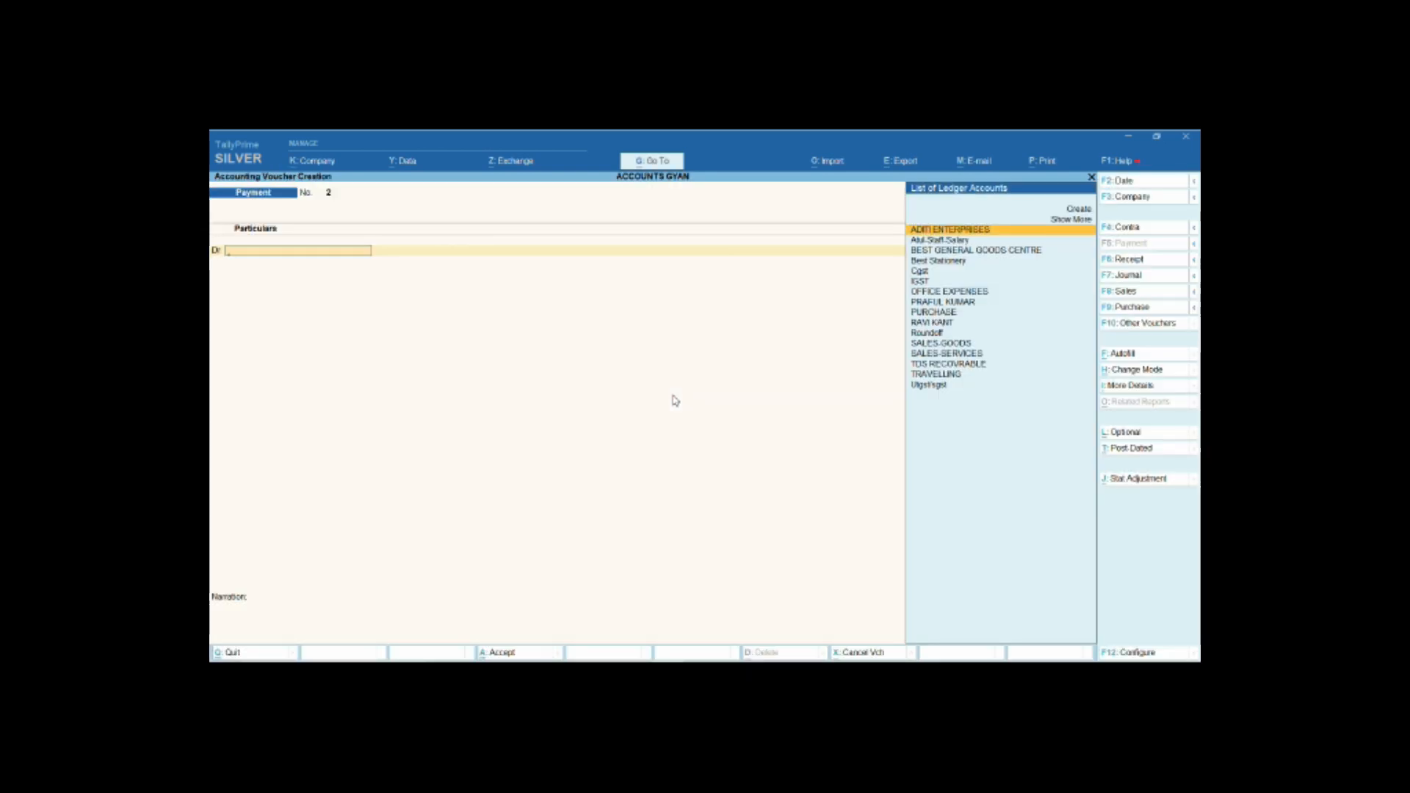
Leave the blank payment voucher, open the ledger vouchers of BEST GENERAL GOODS CENTRE and examine its GST-2 purchase voucher.
key("Escape")
key("Return")
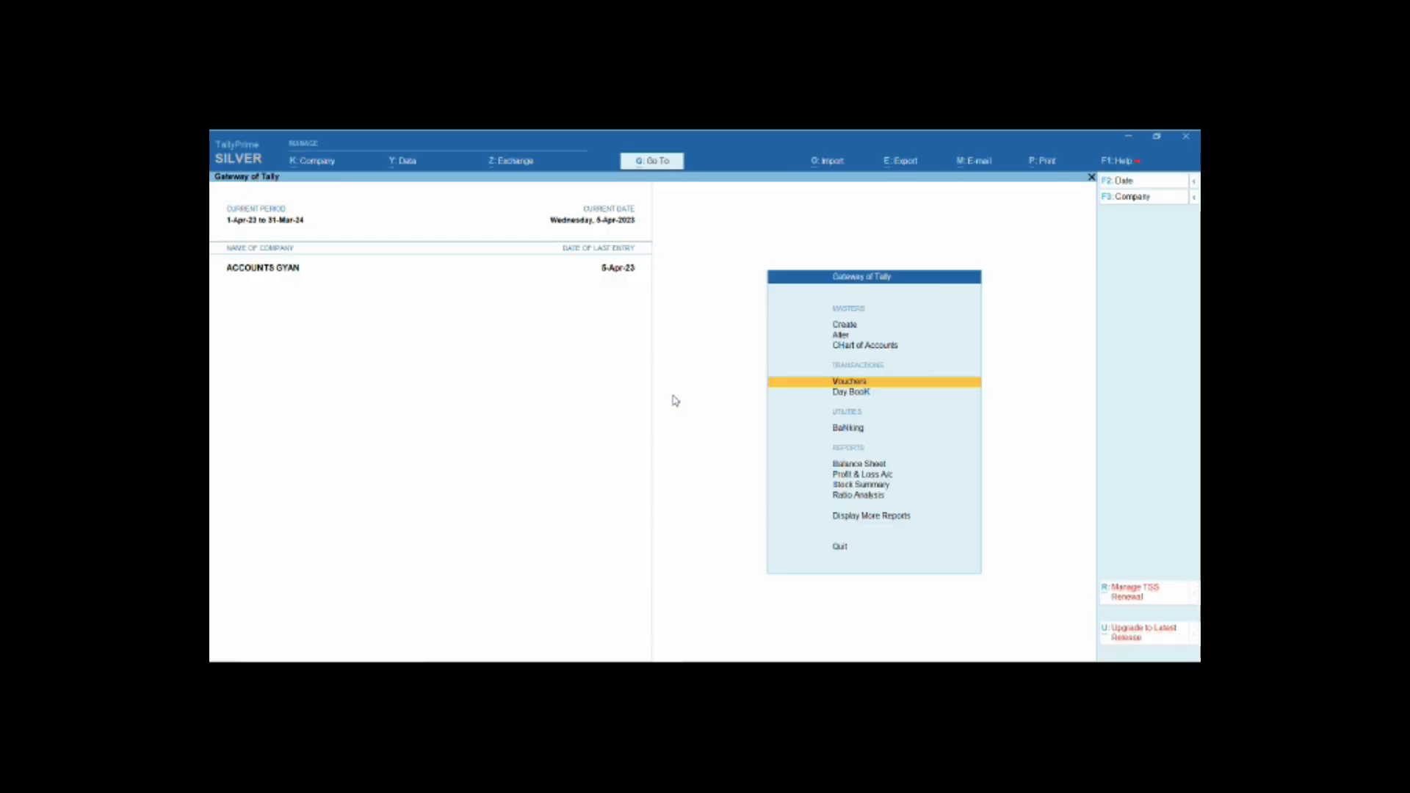
key("d")
key("a")
key("l")
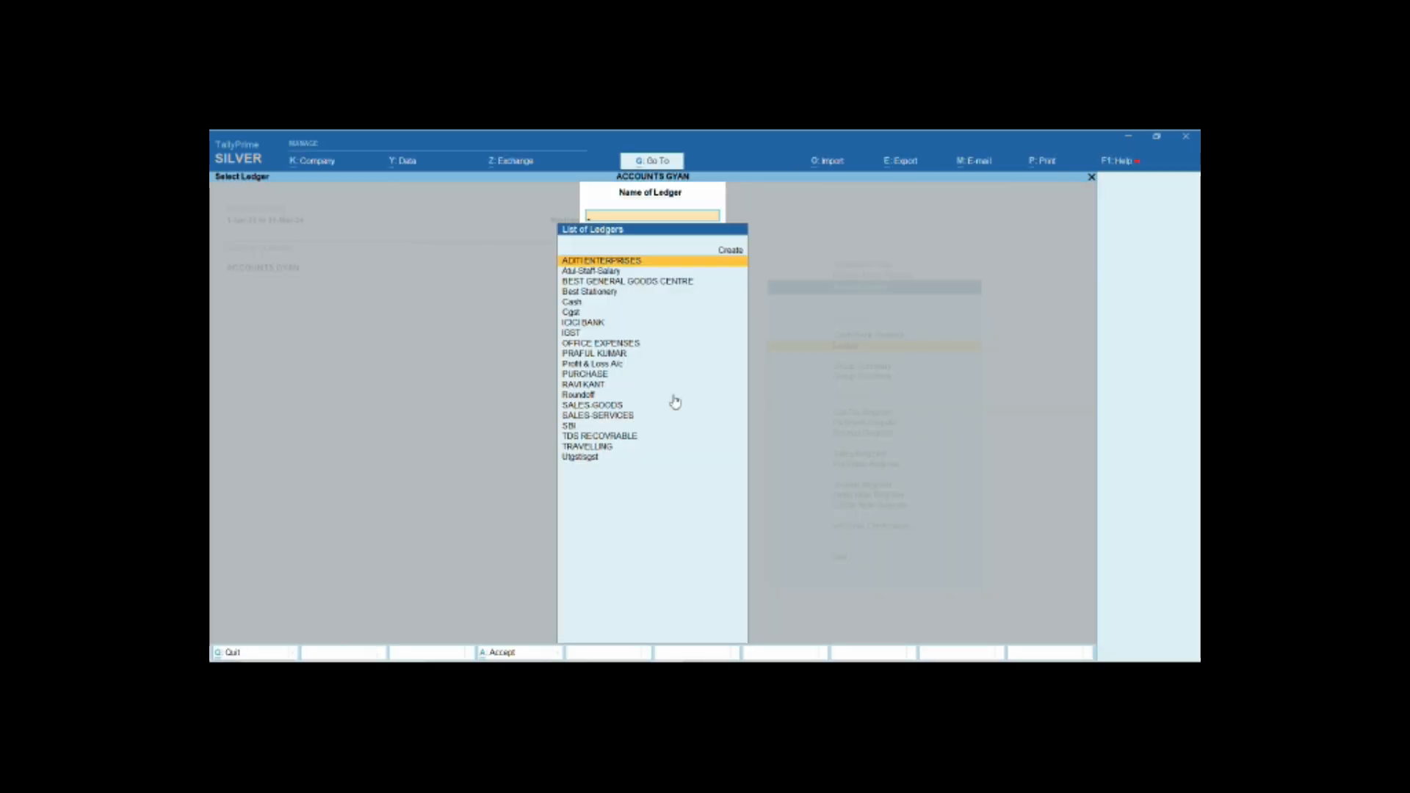
key("Down")
key("Down")
key("Return")
key("Return")
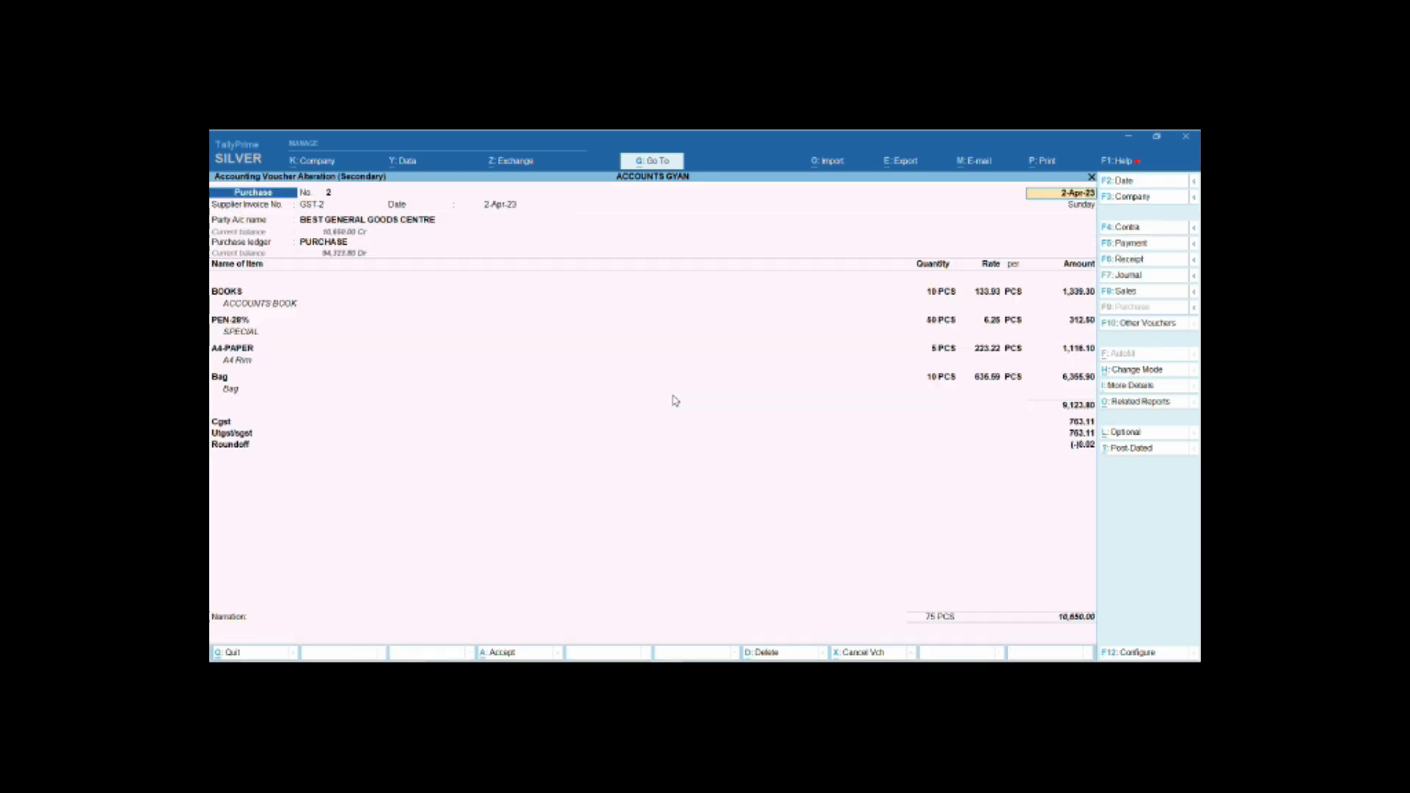
key("Return")
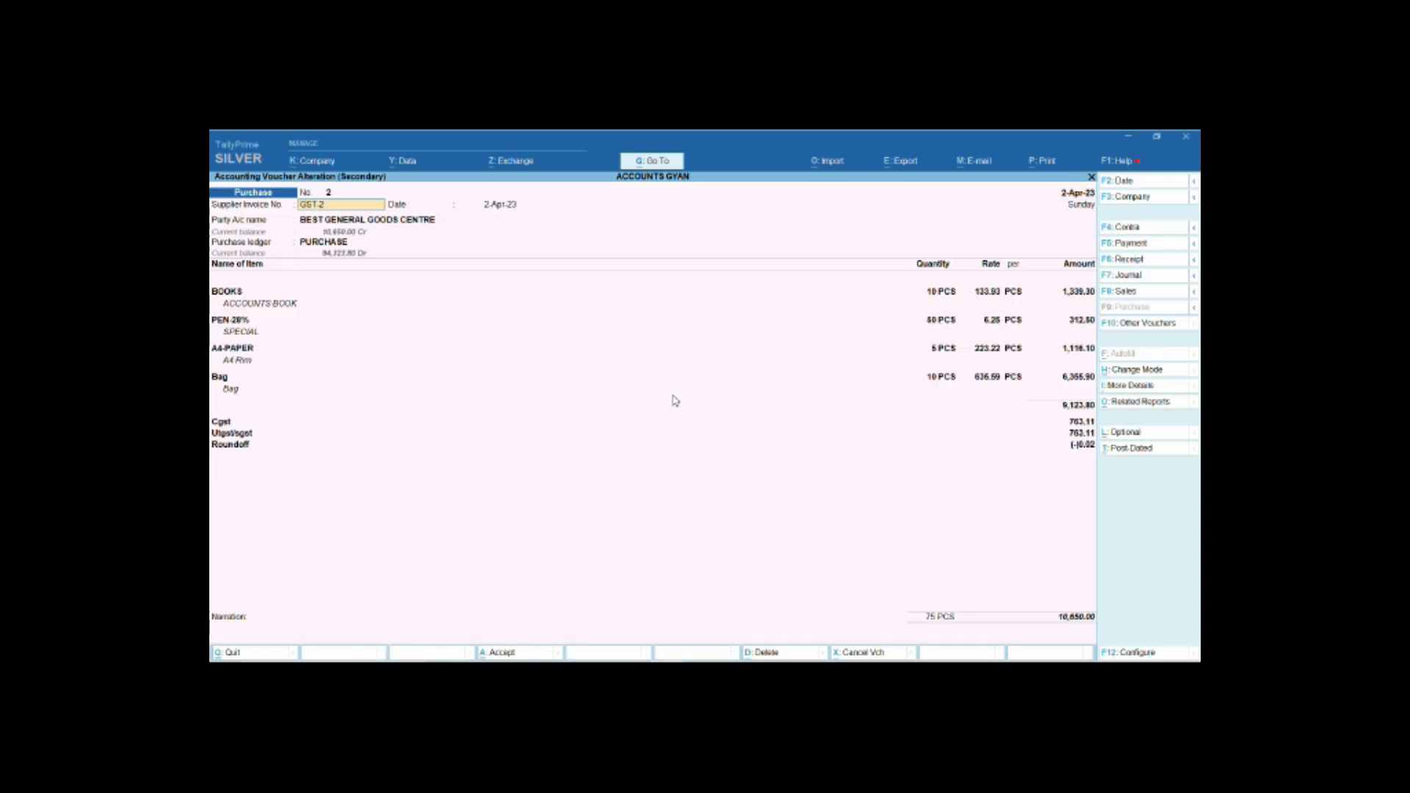
Quit the purchase voucher without altering it and return to the Gateway of Tally.
key("Escape")
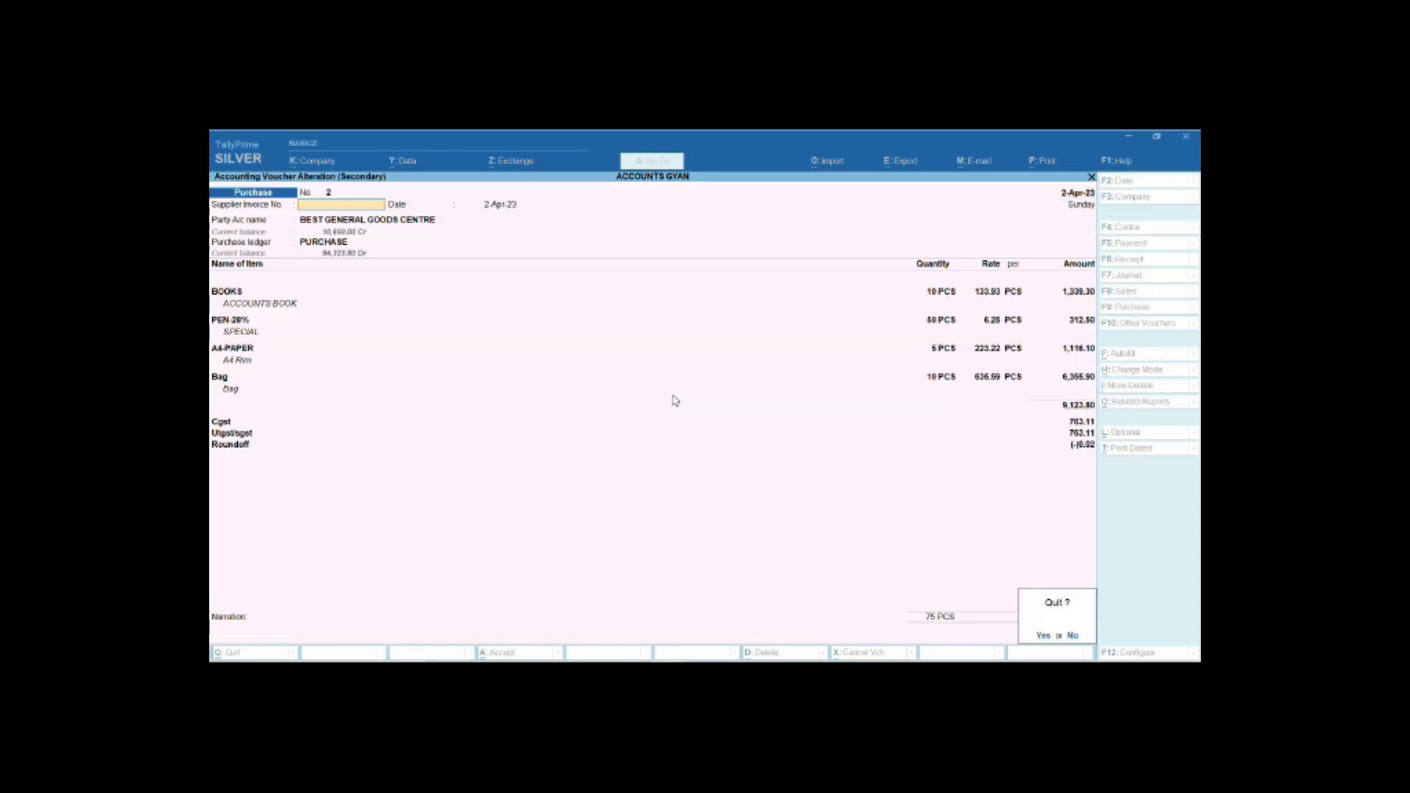
key("y")
key("Escape")
key("Escape")
key("Escape")
key("Escape")
key("Escape")
key("Escape")
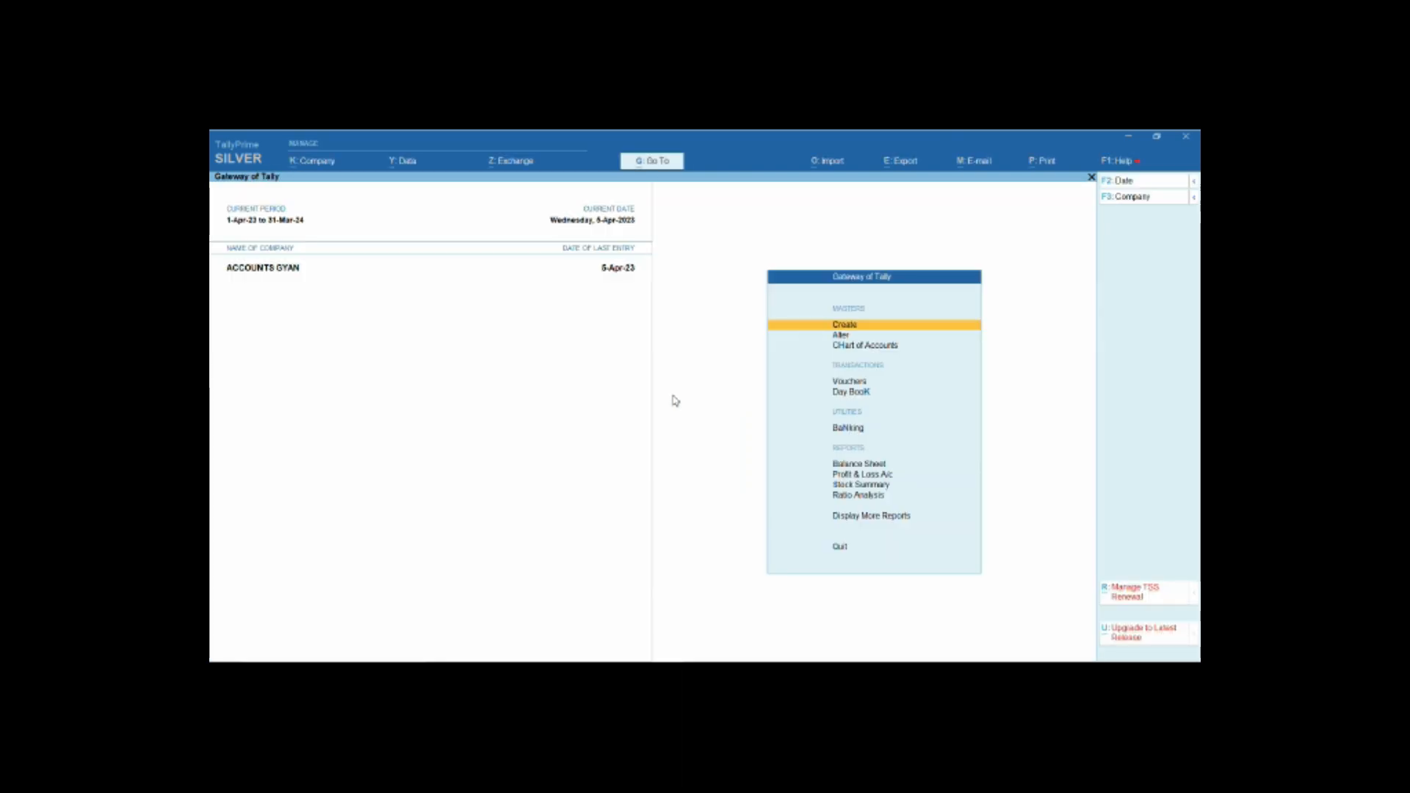
Start a new payment voucher and debit BEST GENERAL GOODS CENTRE with 10,650.
key("v")
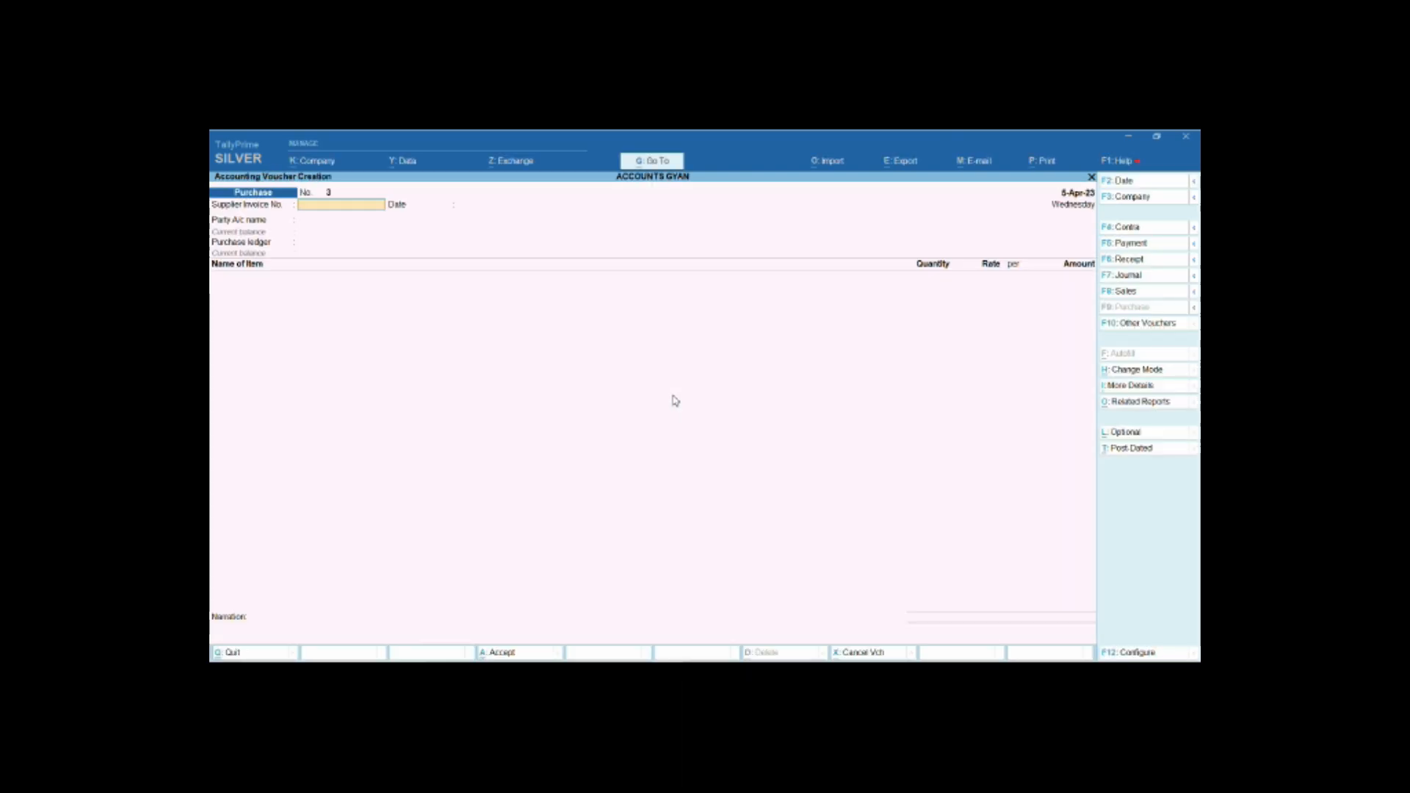
key("F6")
key("F5")
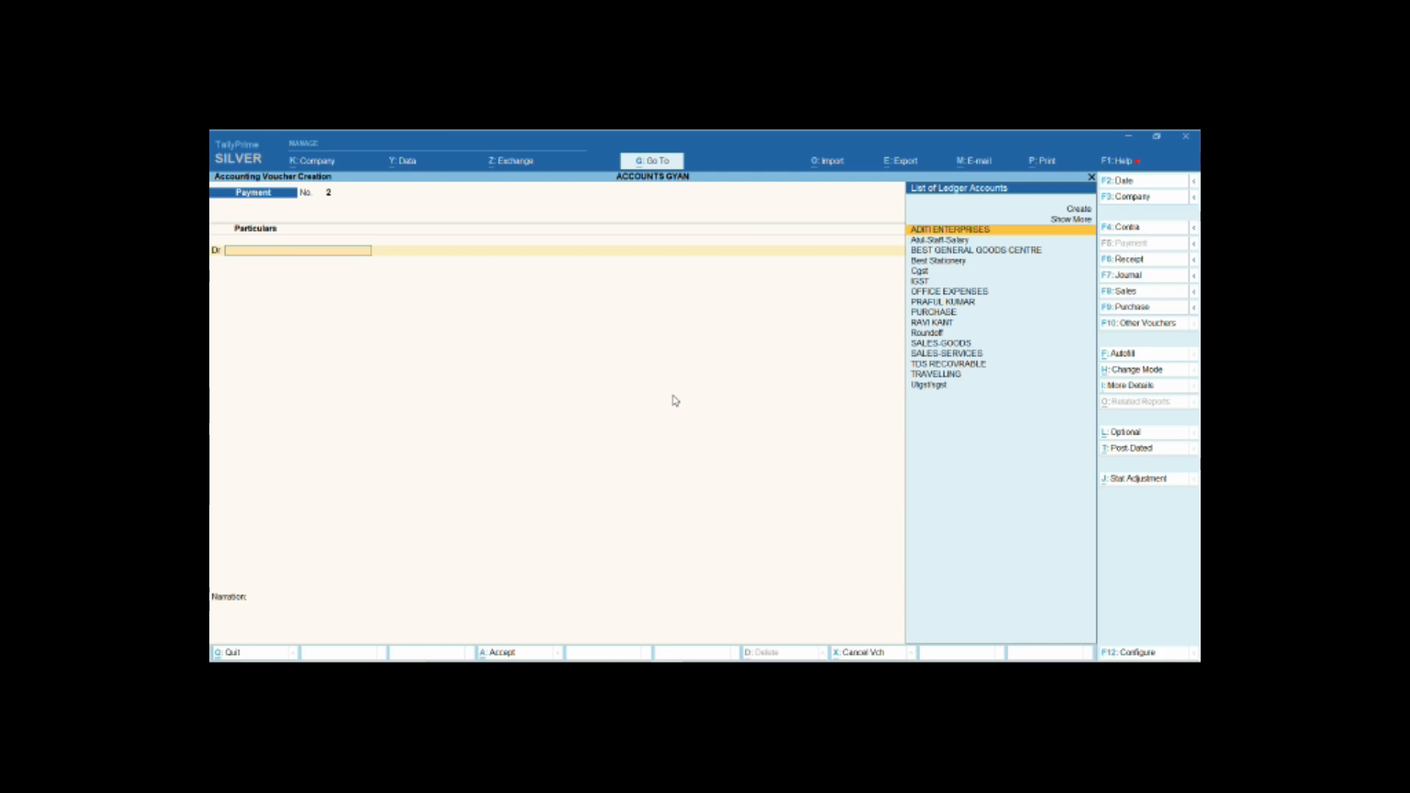
key("Down")
key("Down")
key("Return")
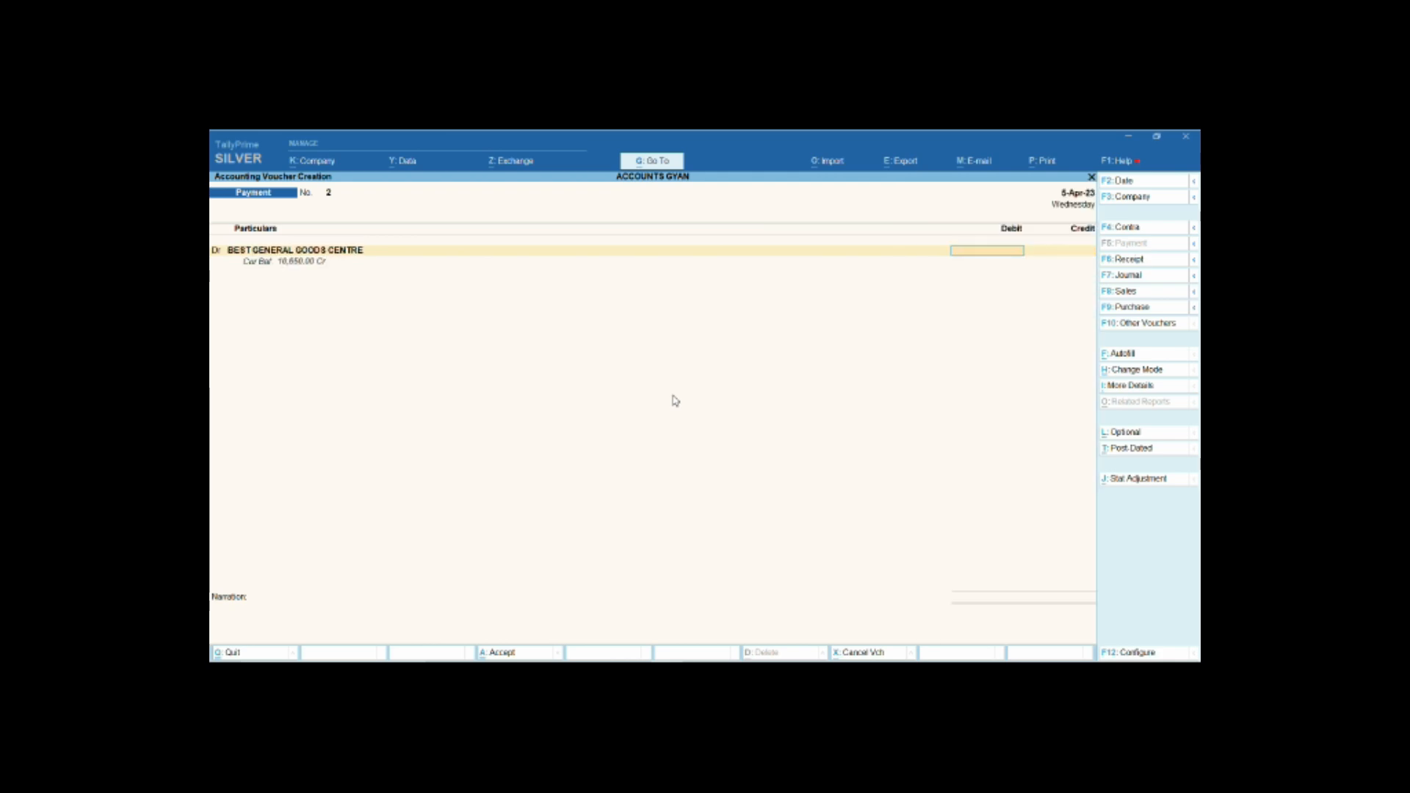
type("10650")
key("Return")
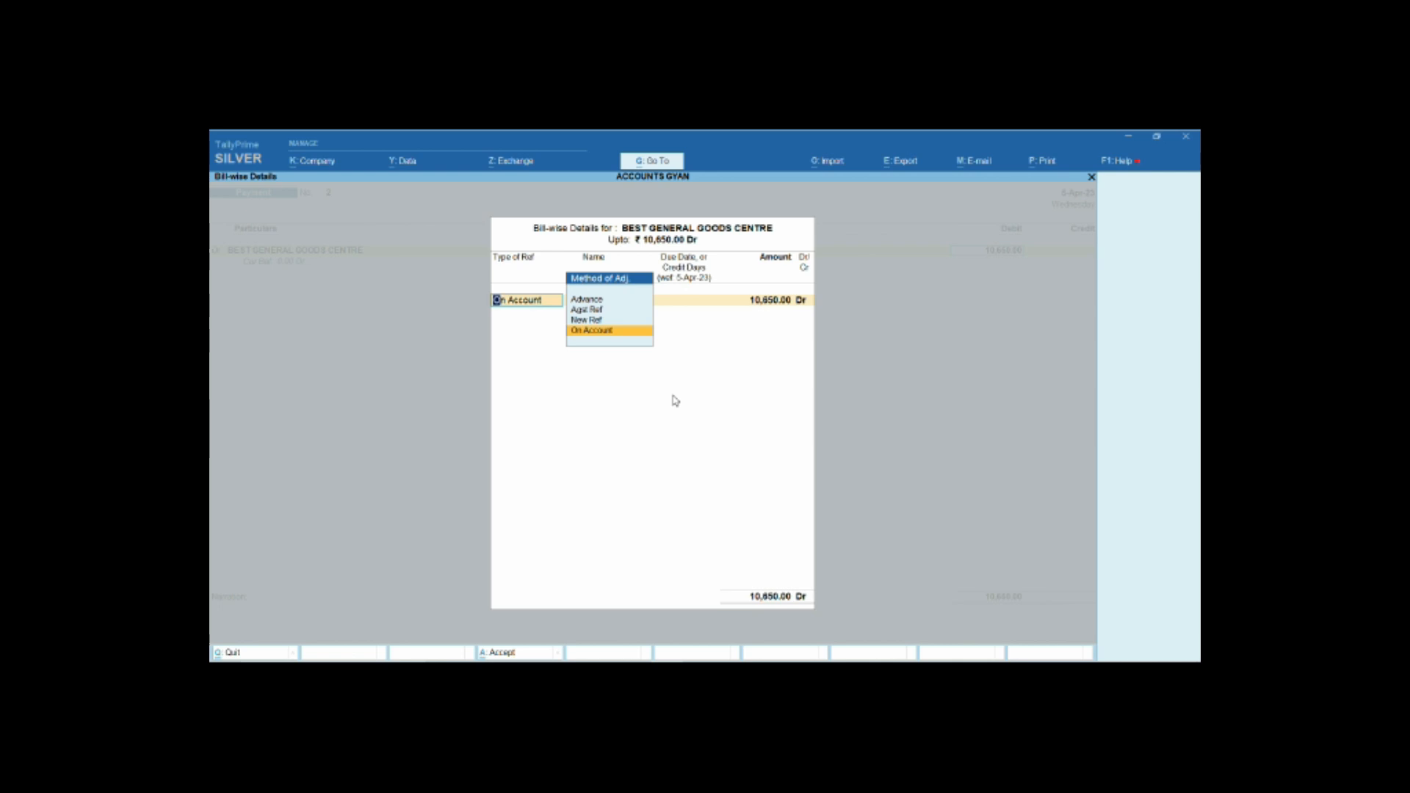
Look through the Advance, Agst Ref, New Ref and On Account adjustment methods in the bill-wise details.
key("Up")
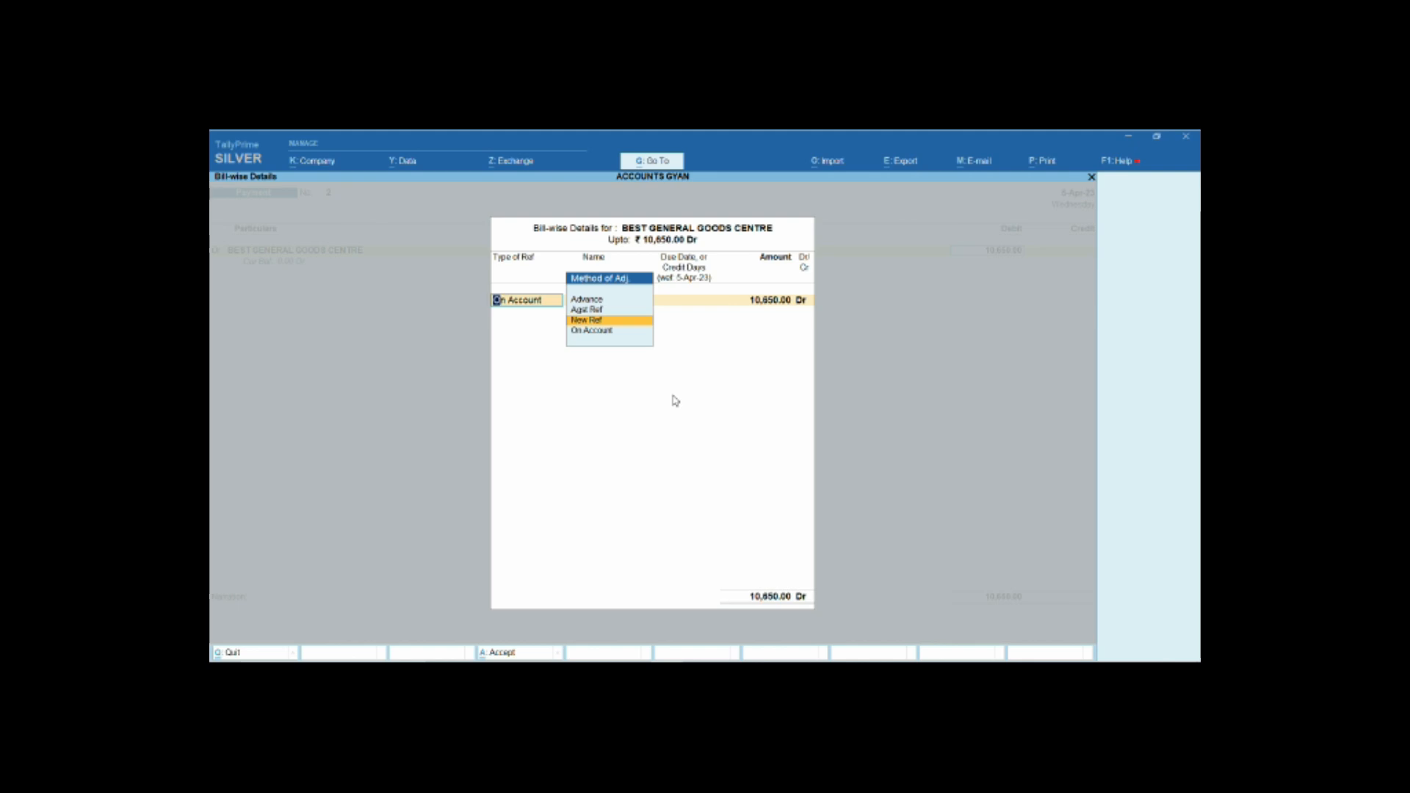
key("Up")
key("Up")
key("Down")
key("Up")
key("Down")
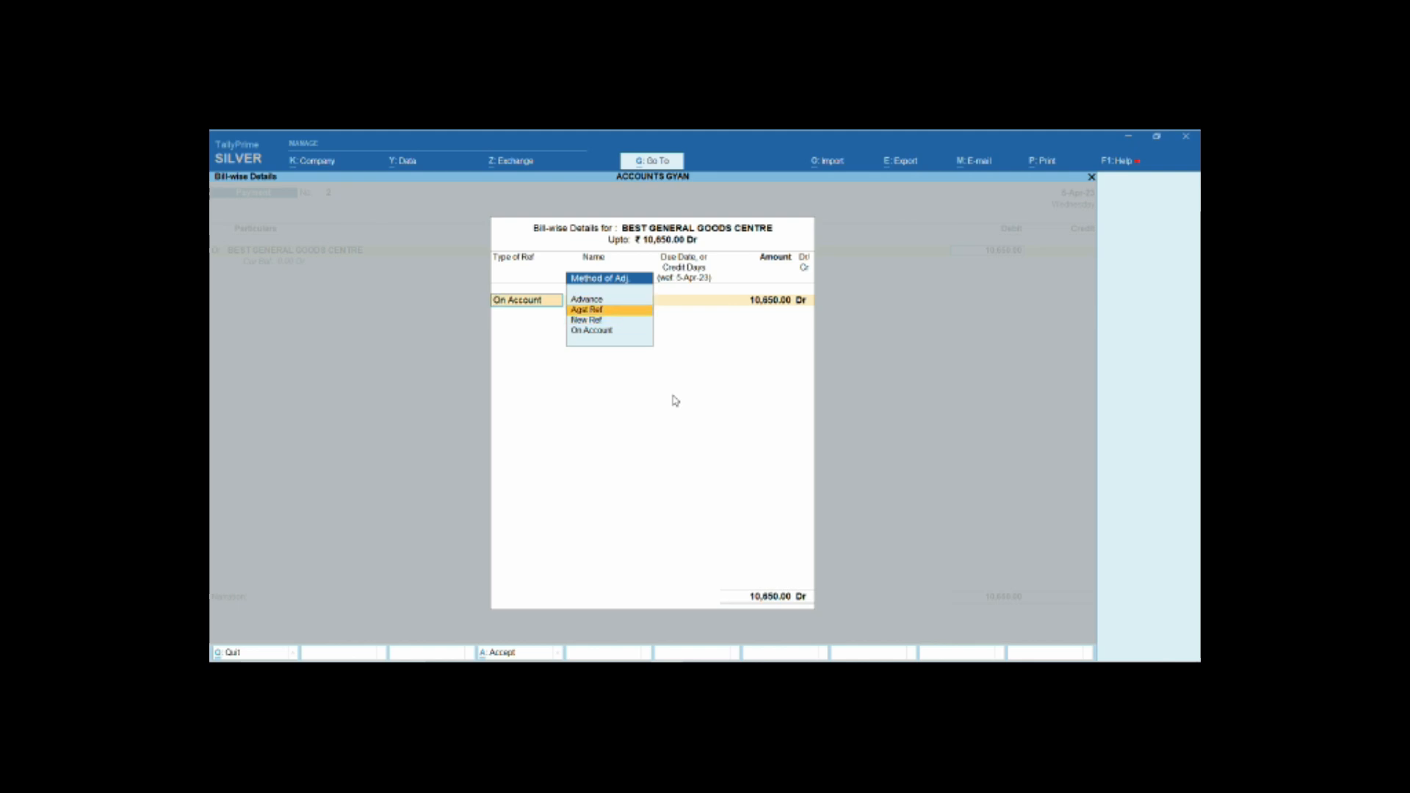
key("Down")
key("Down")
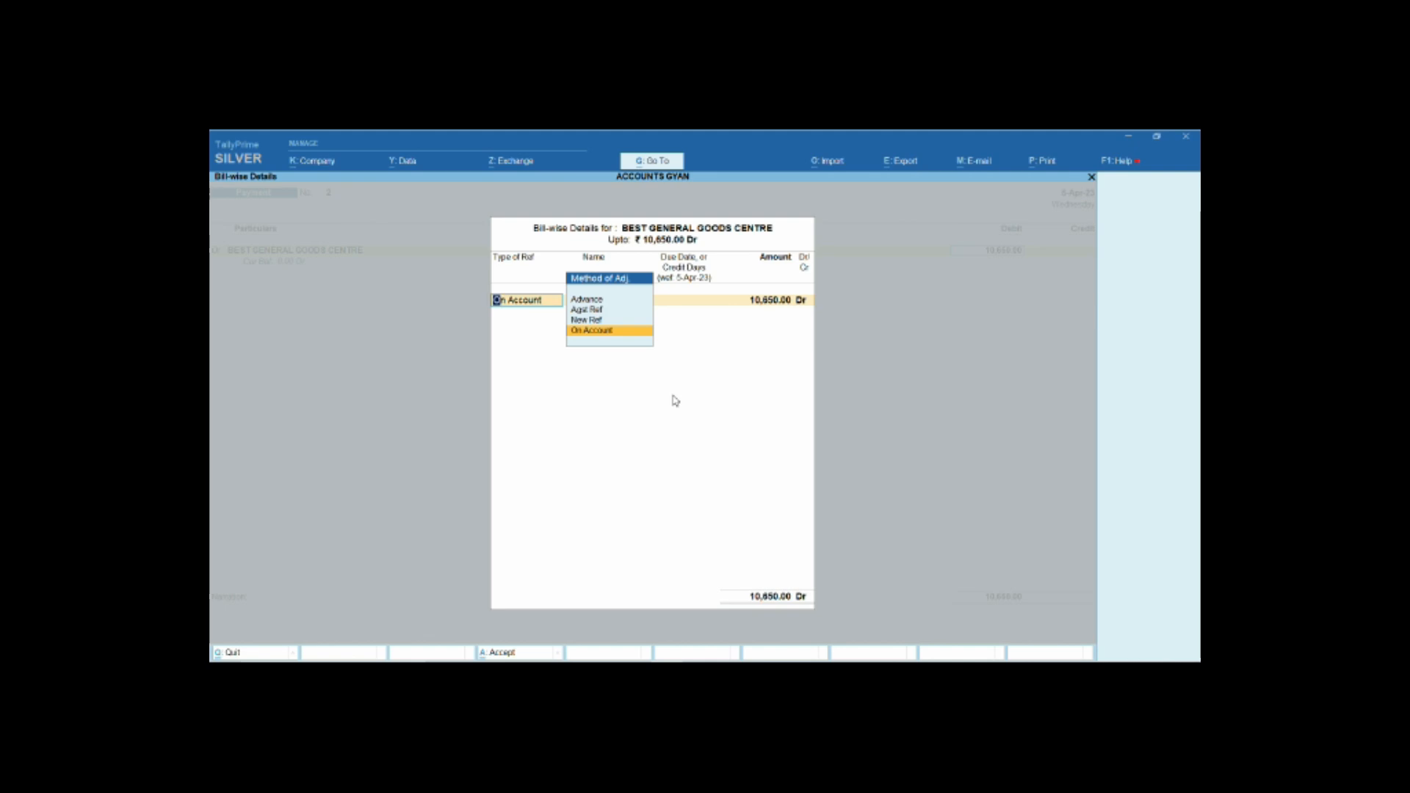
Try Agst Ref as the reference type in the bill-wise details and return to the choice of method.
key("Up")
key("Up")
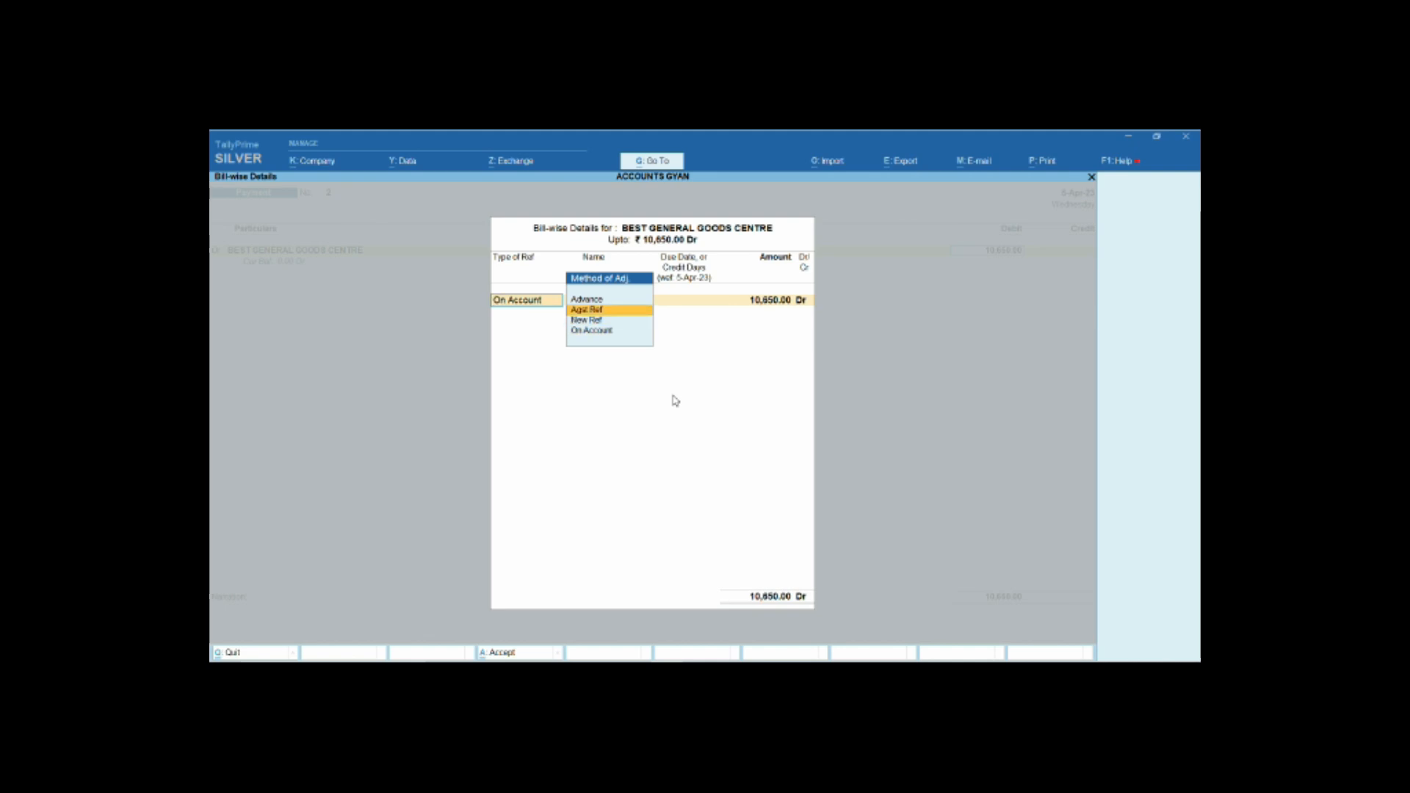
key("Return")
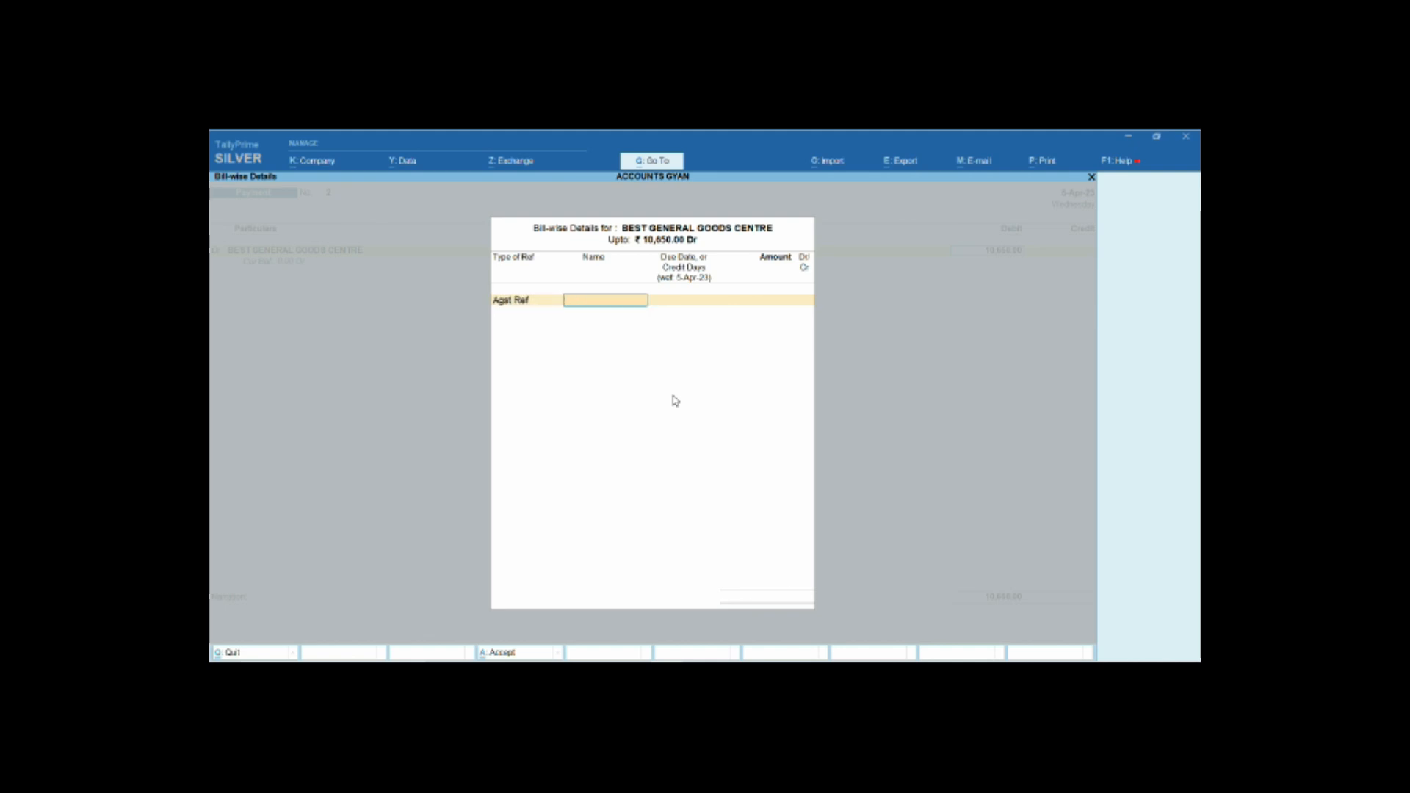
key("BackSpace")
key("Down")
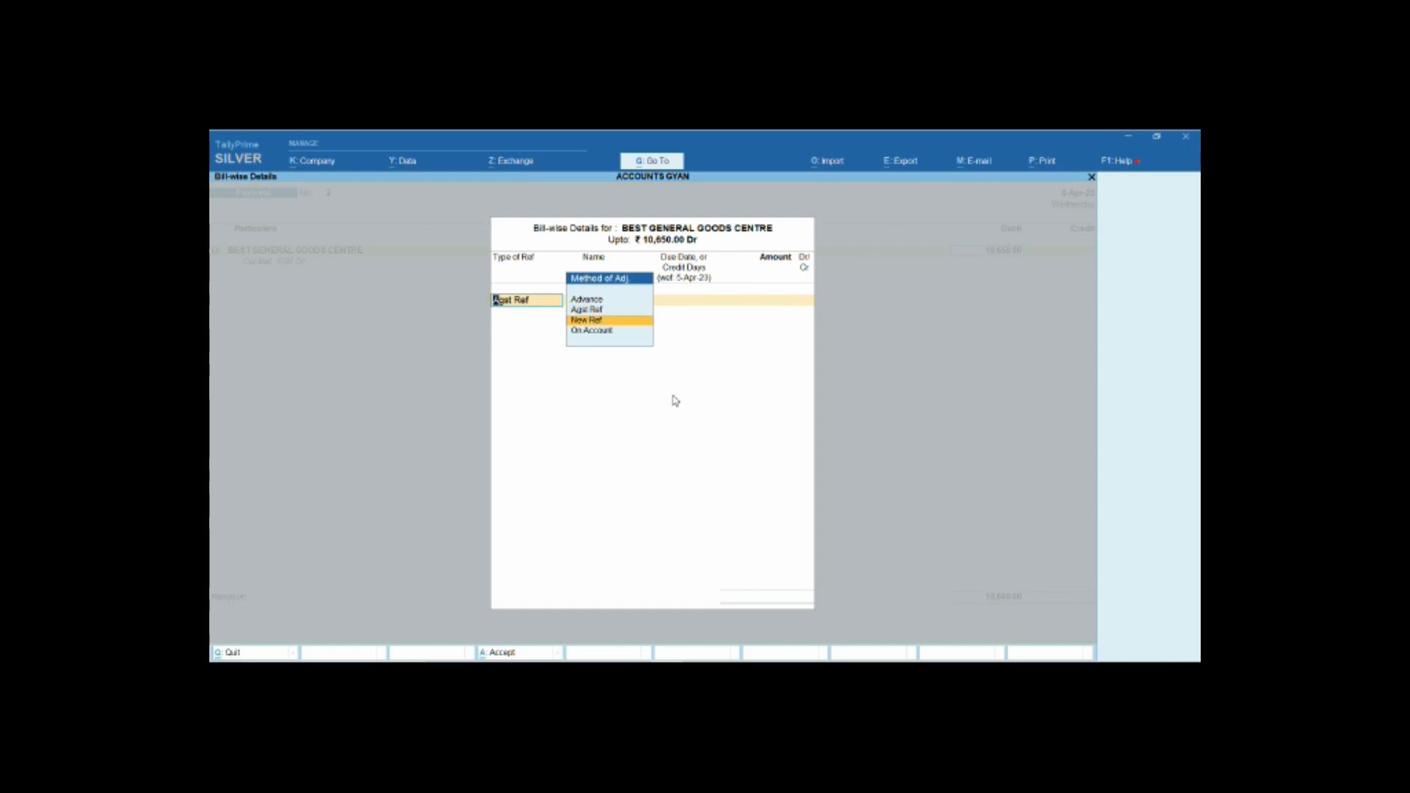
key("Up")
key("Return")
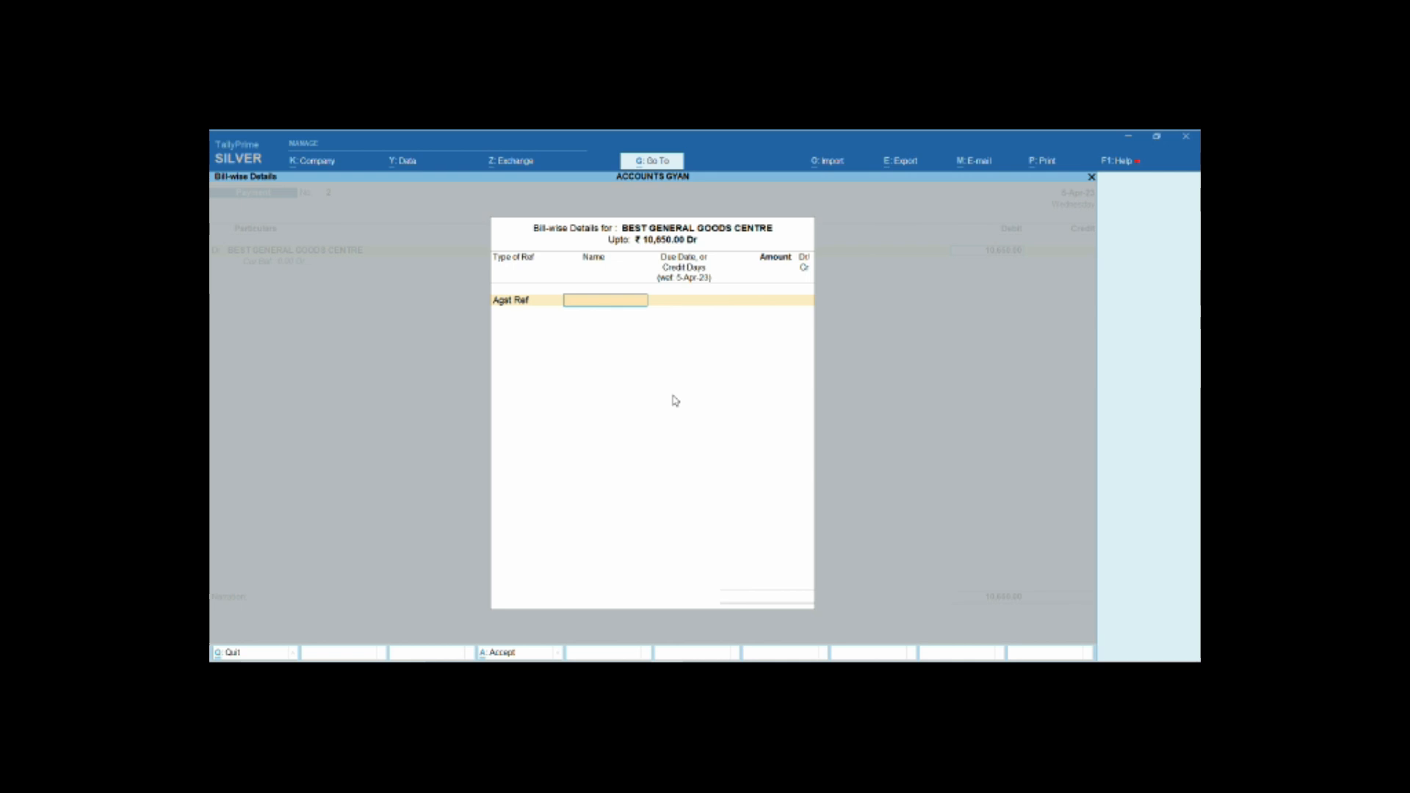
key("BackSpace")
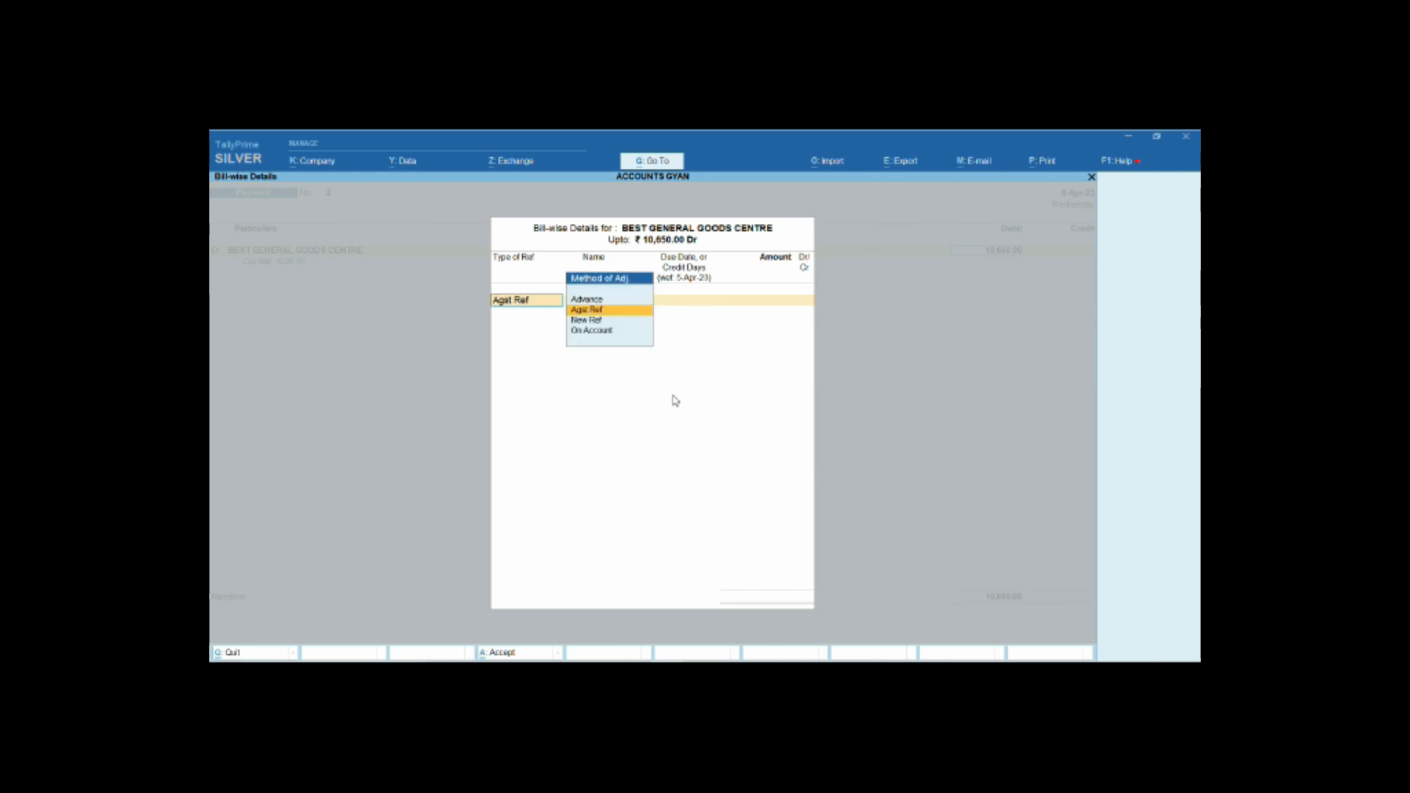
Allocate the 10,650 debit as On Account in the bill-wise details and go on to the credit ledger.
key("Down")
key("Up")
key("Down")
key("Down")
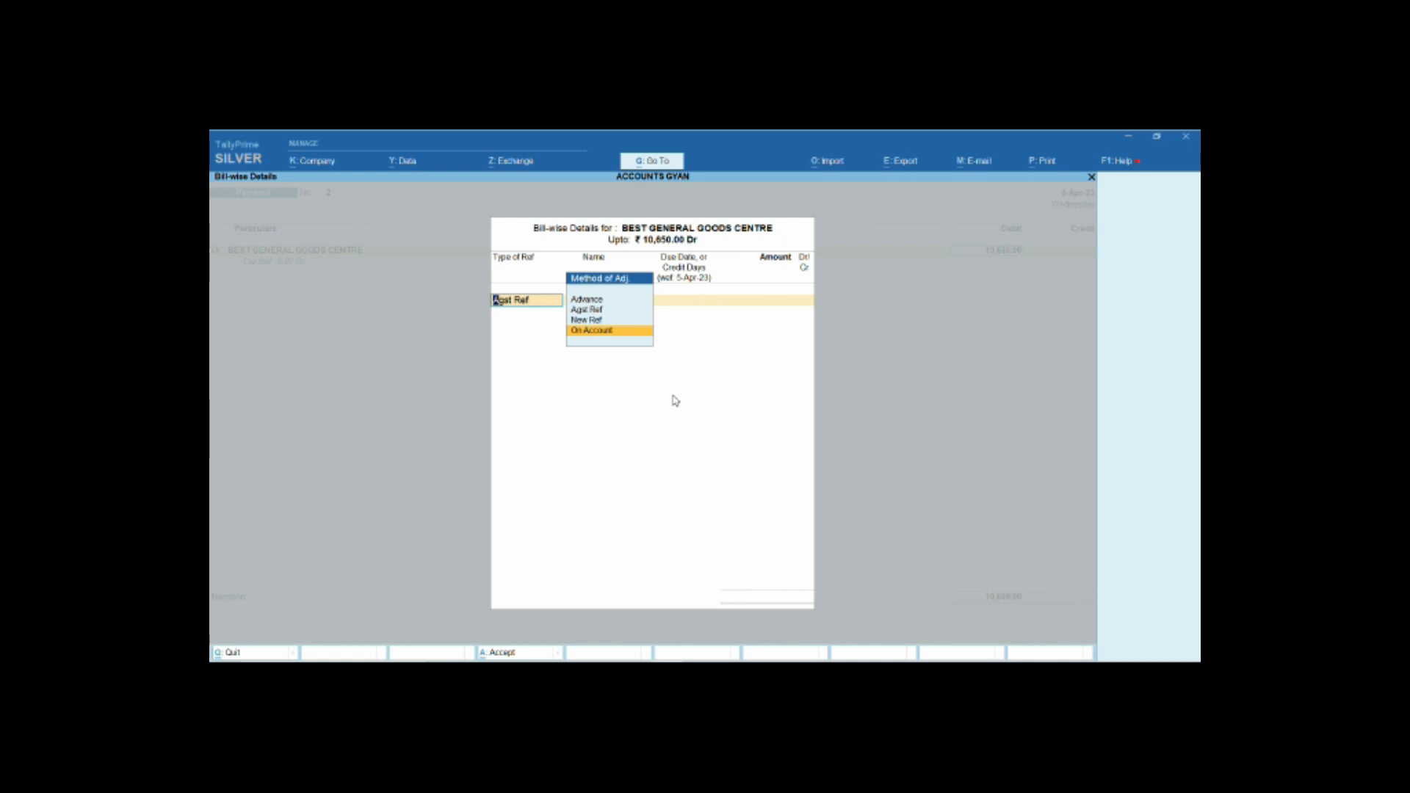
key("Return")
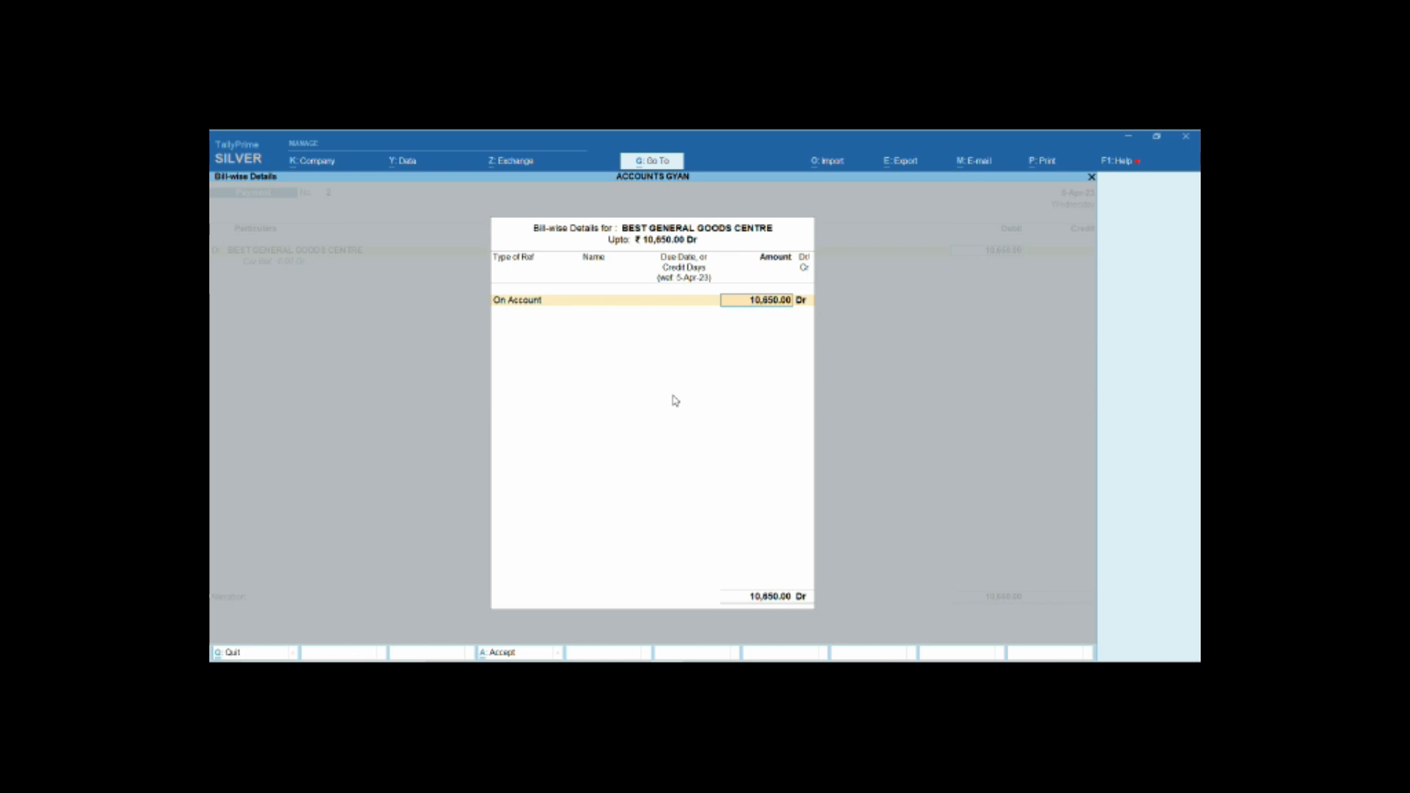
key("Return")
key("Return")
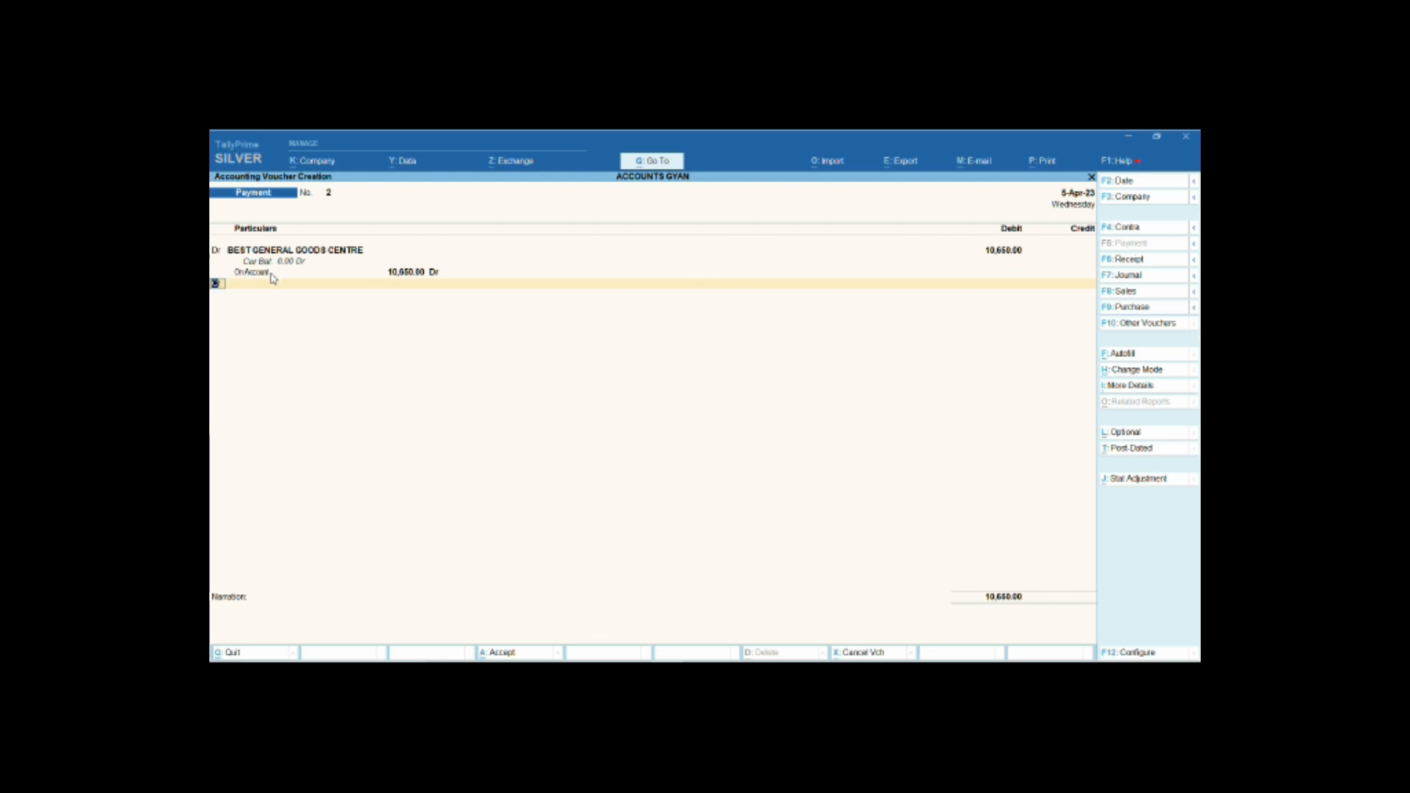
key("Return")
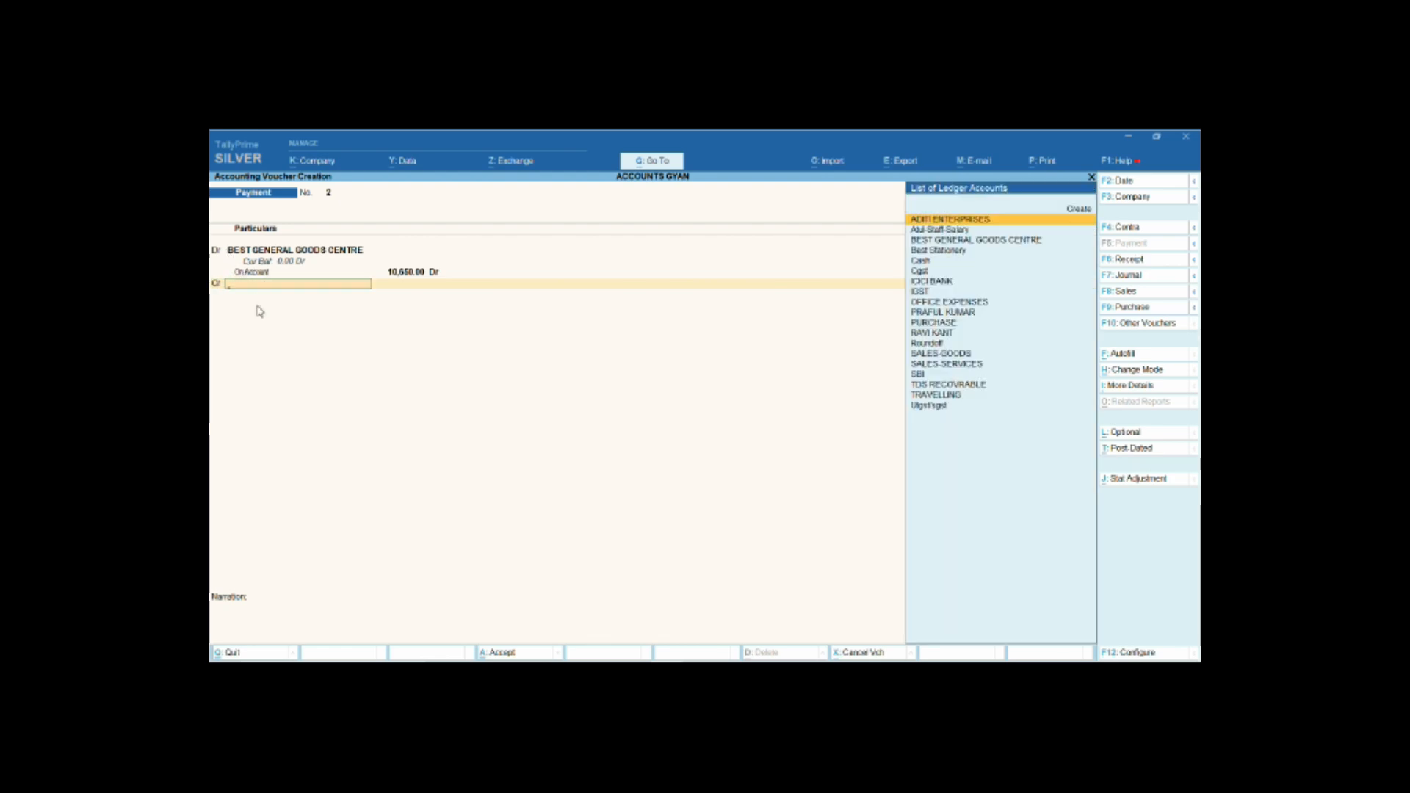
type("sbi")
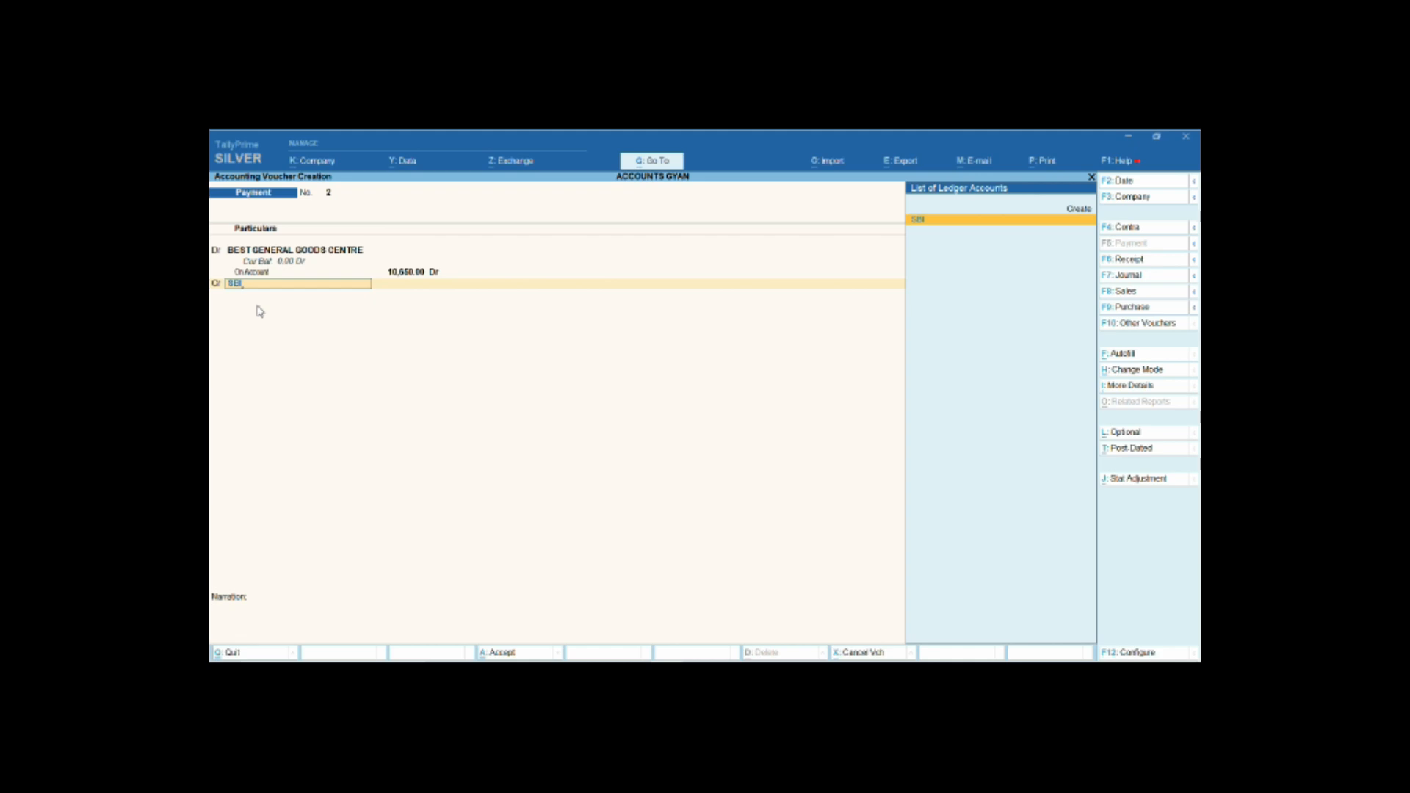
key("BackSpace")
key("BackSpace")
key("BackSpace")
Credit Cash with 5,000 and choose SBI as the second credit ledger for the remaining 5,650.
type("cash")
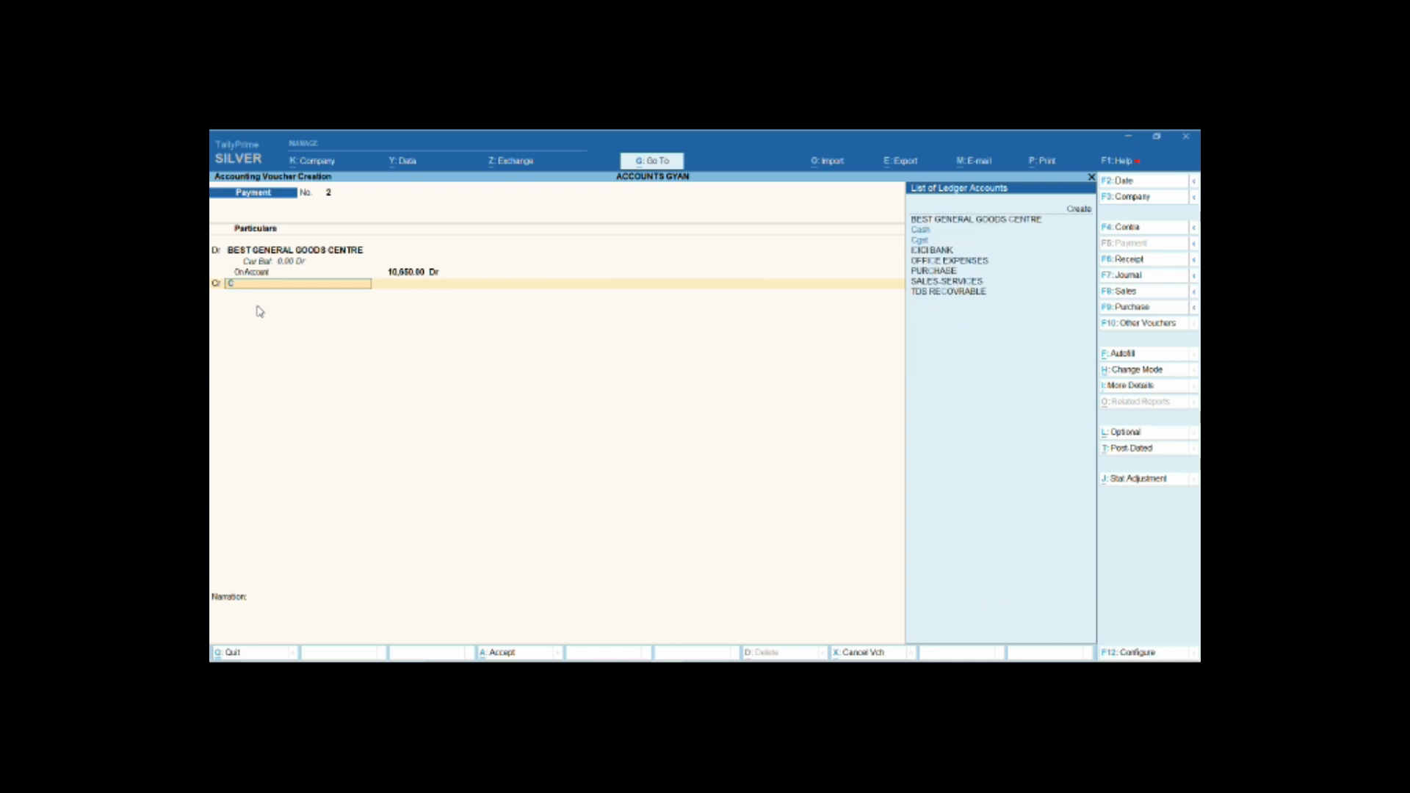
key("Return")
type("5")
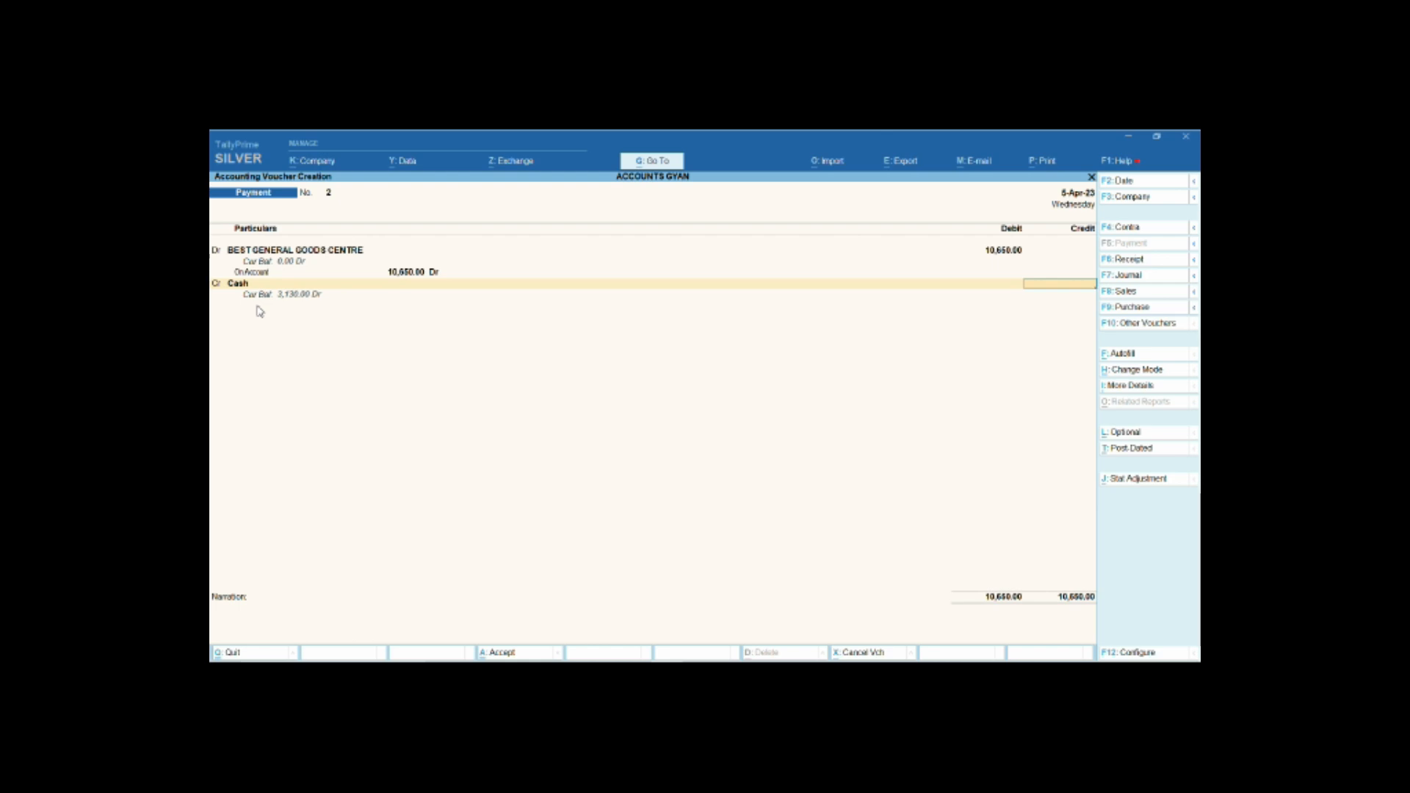
type("5")
key("BackSpace")
type("5000")
key("Return")
key("Return")
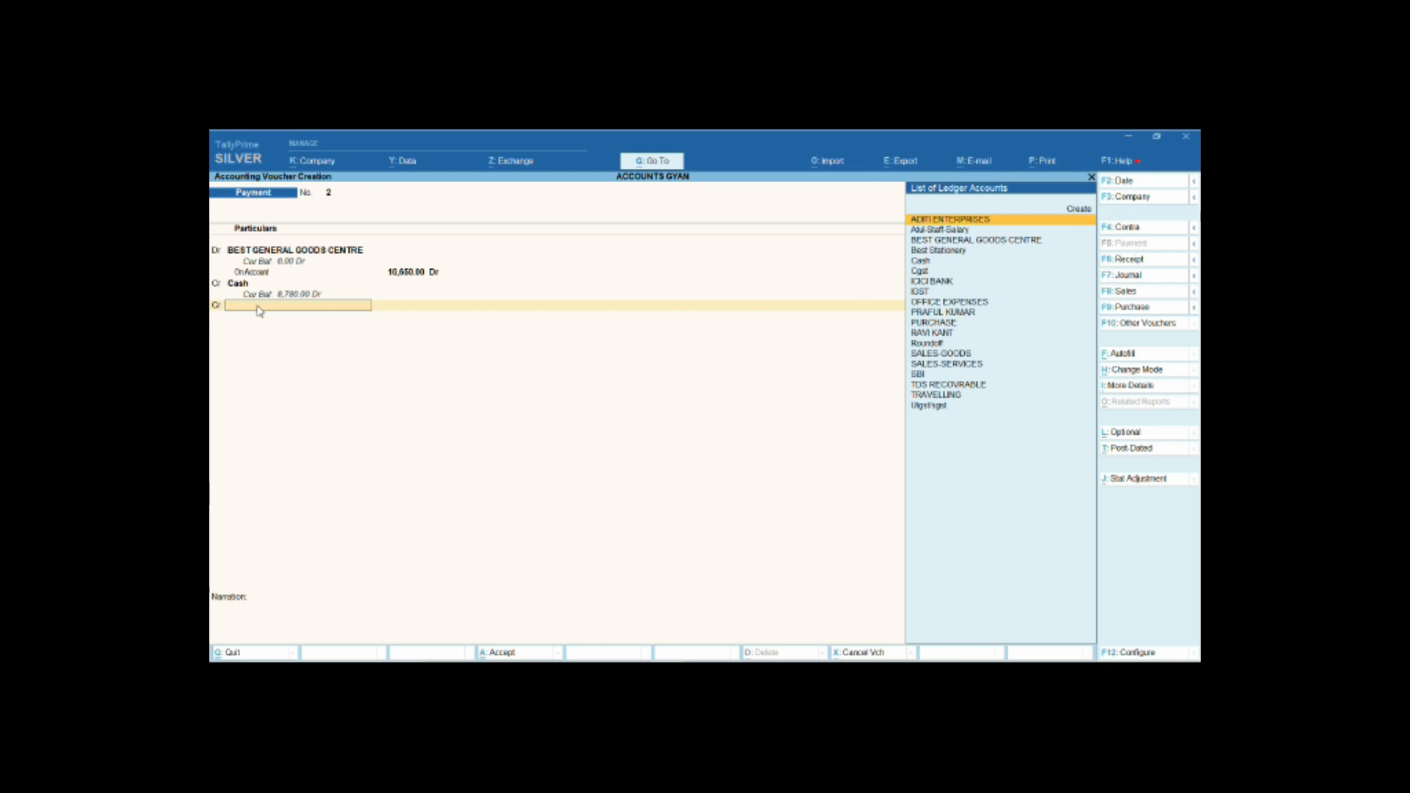
type("SBI")
key("Return")
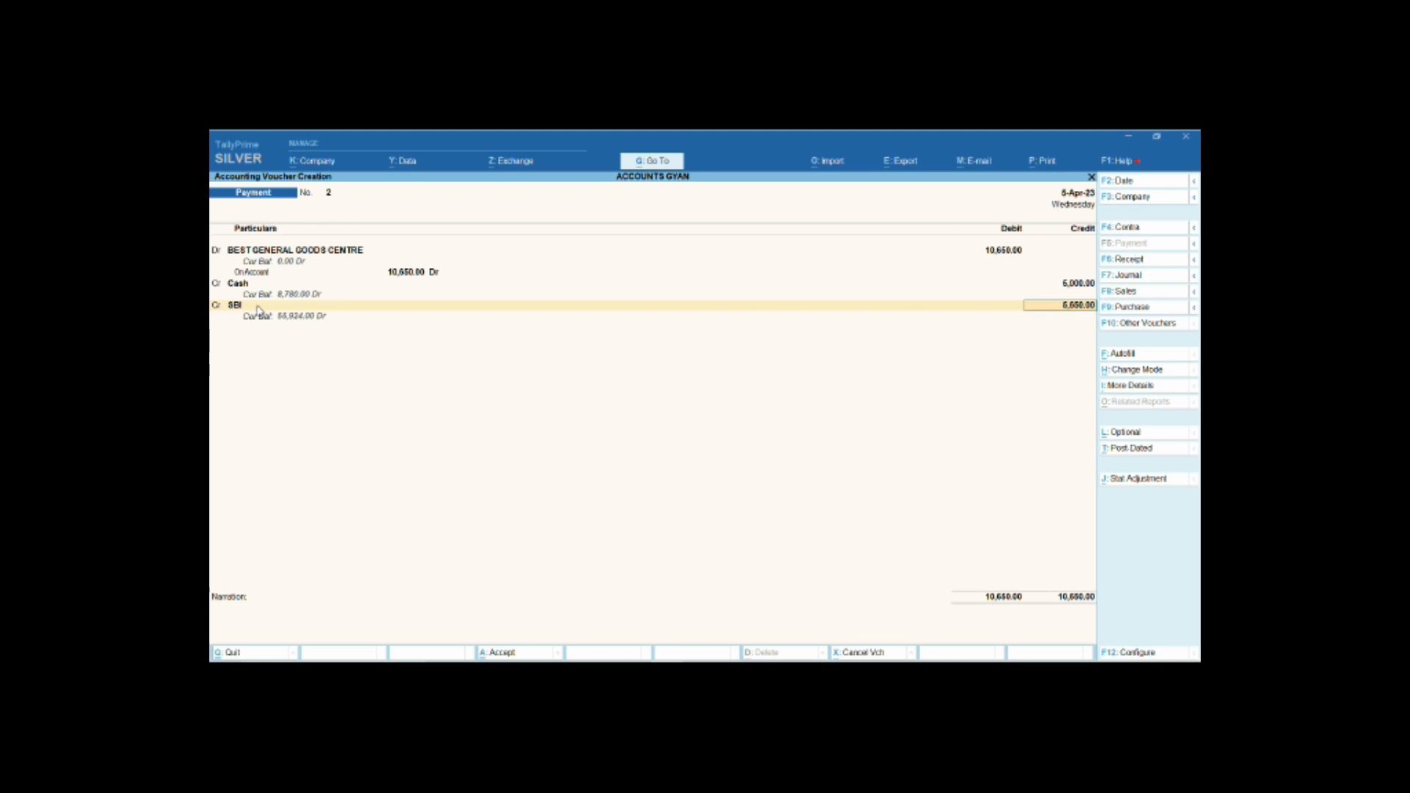
Go back through the voucher lines to review the debit ledger, its On Account allocation and the Cash credit.
key("BackSpace")
key("BackSpace")
key("BackSpace")
key("BackSpace")
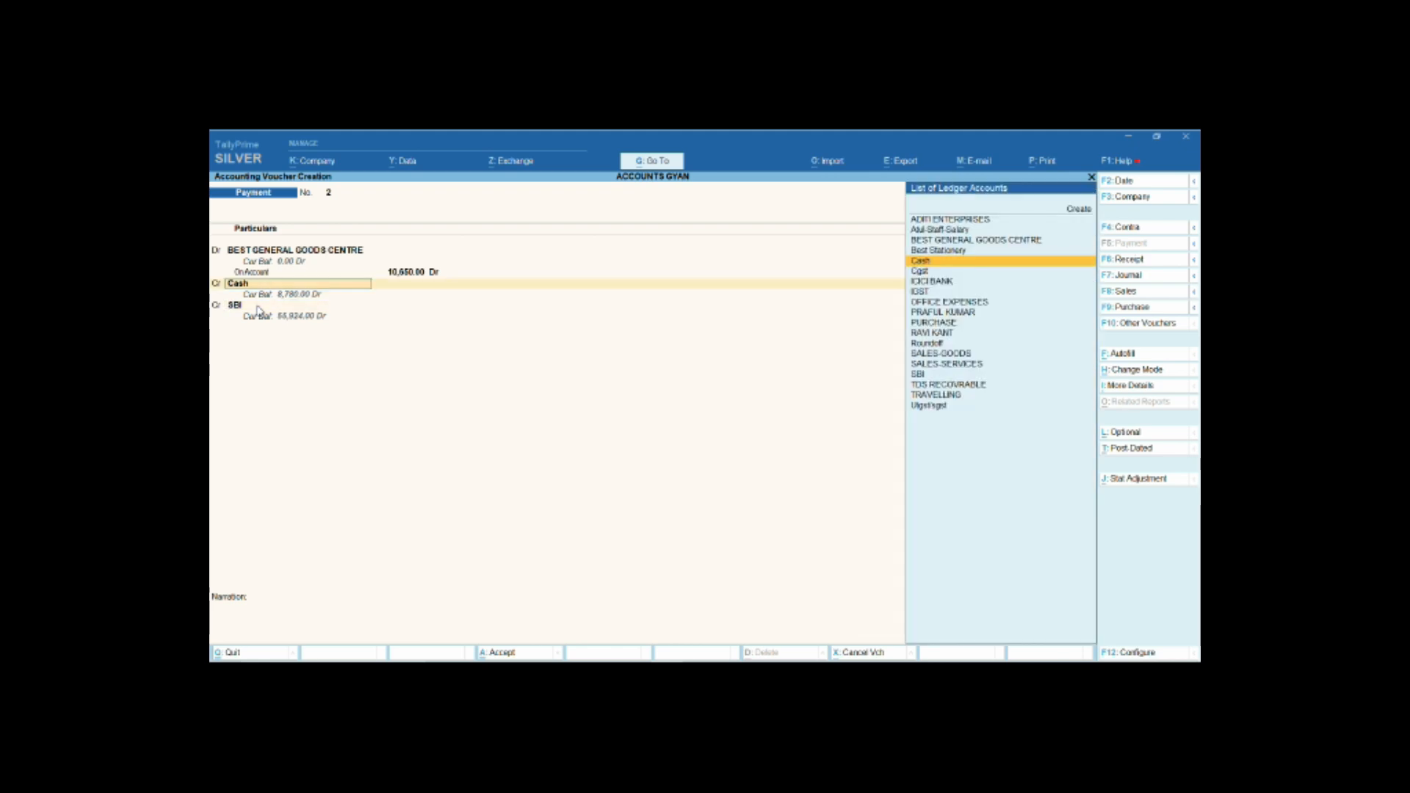
key("BackSpace")
key("BackSpace")
key("BackSpace")
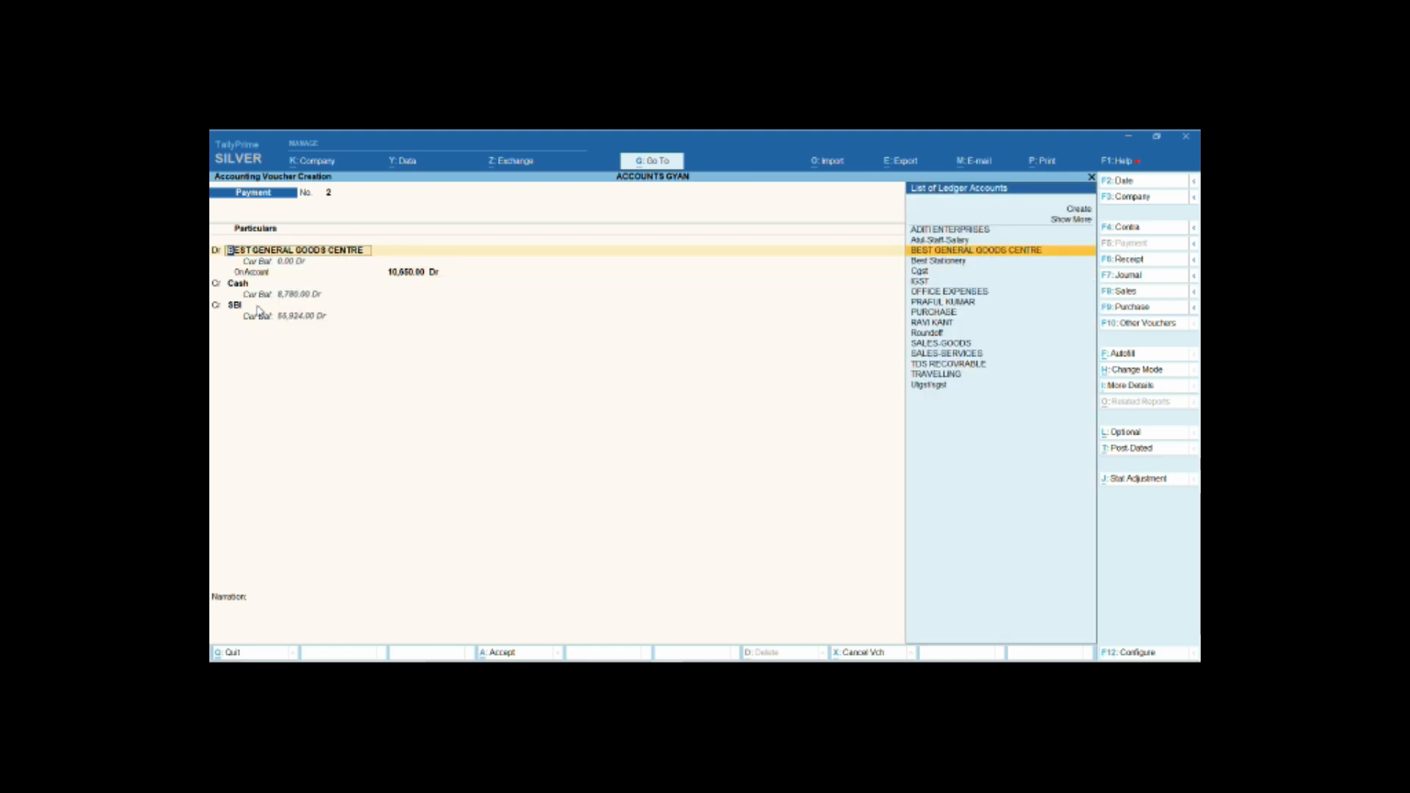
key("Return")
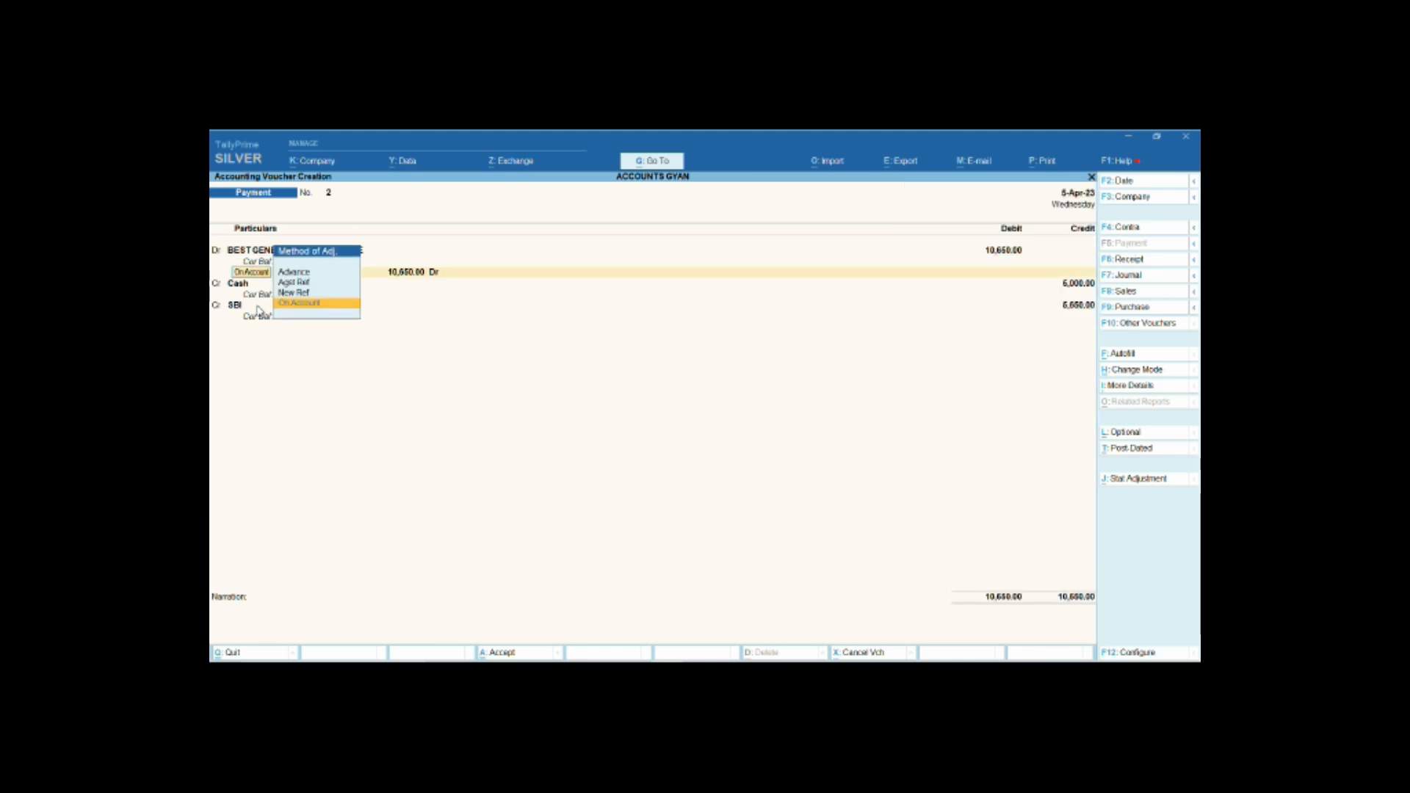
key("Return")
key("Return")
key("Return")
key("Return")
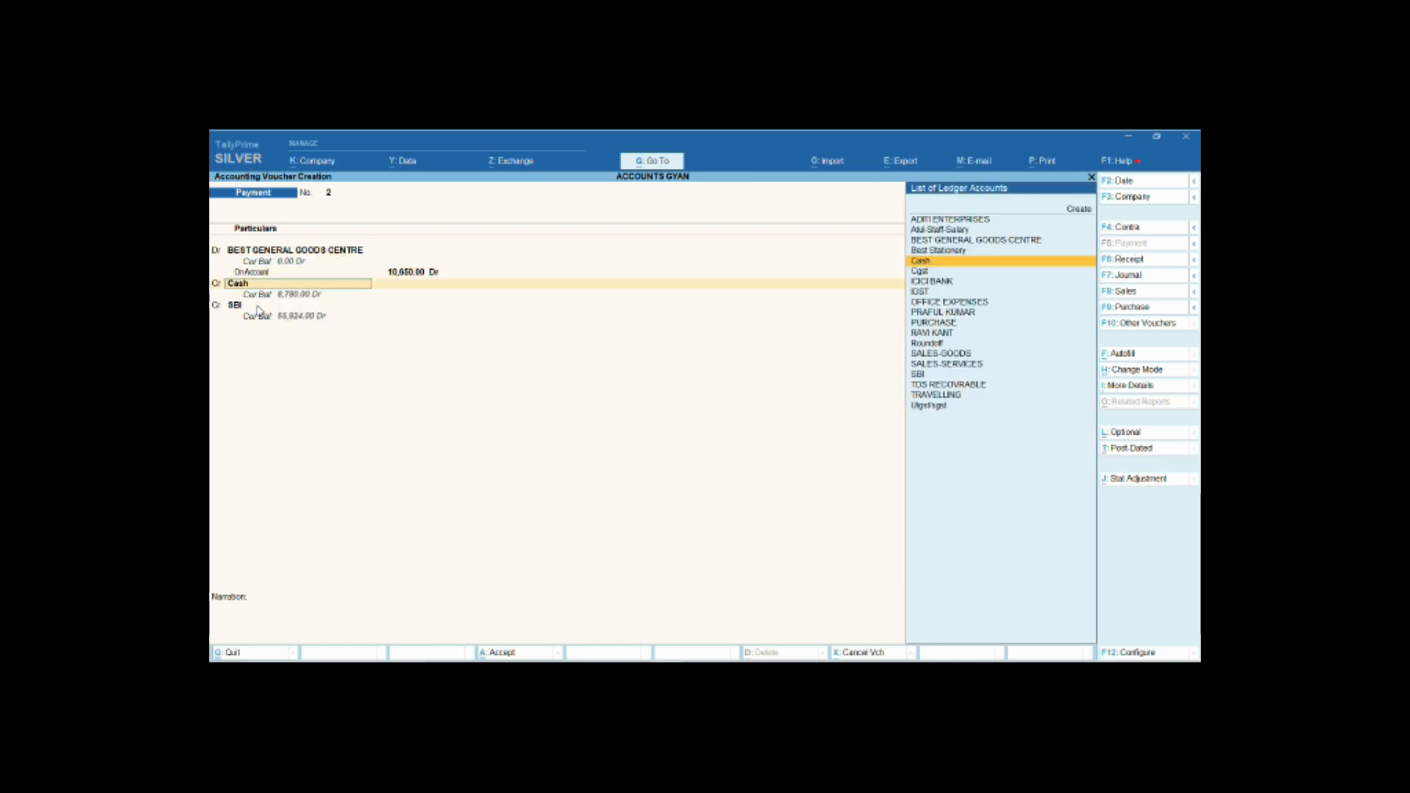
key("Return")
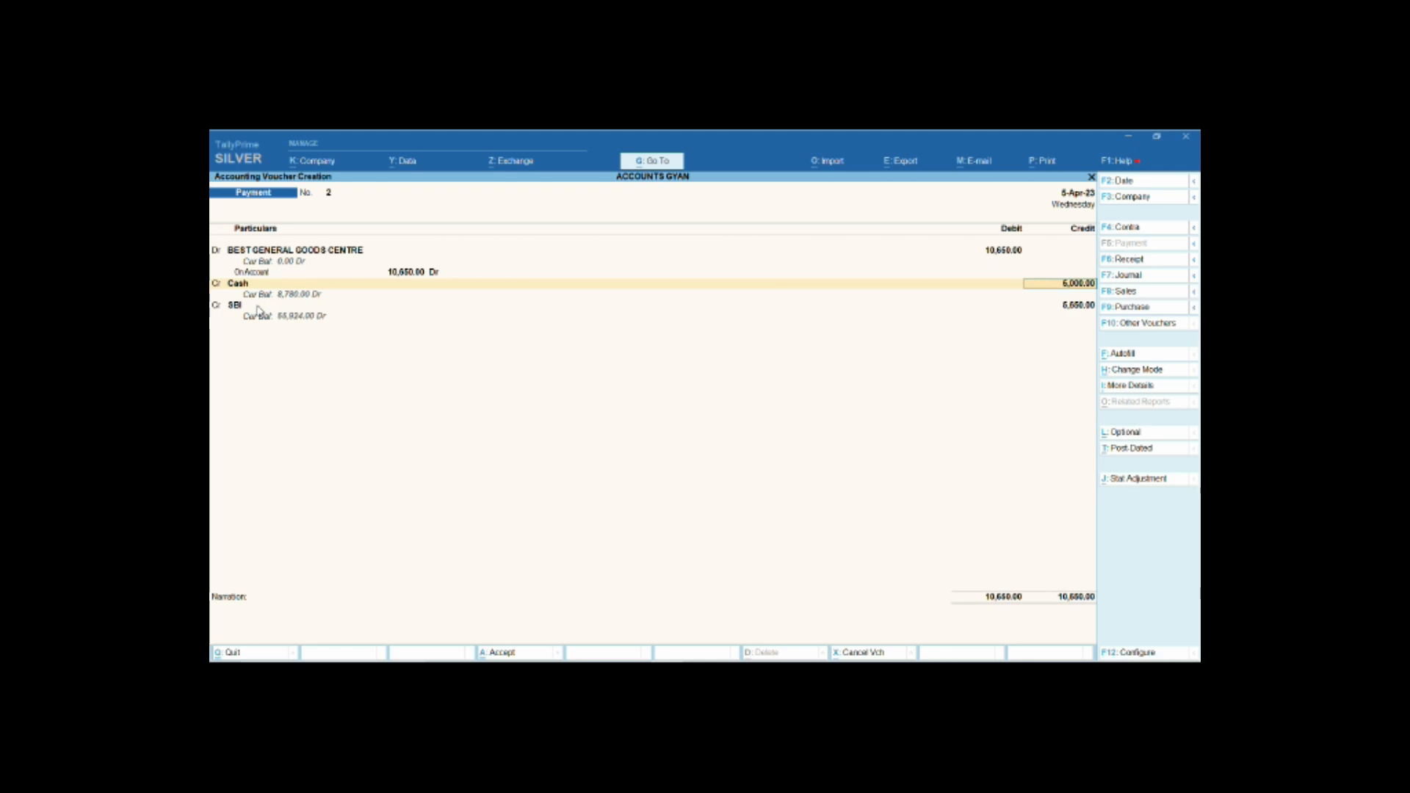
Accept the credit amounts and allocate SBI's 5,650 as a Cheque with range Not Applicable and instrument number GAPY.
key("Return")
key("Return")
key("Return")
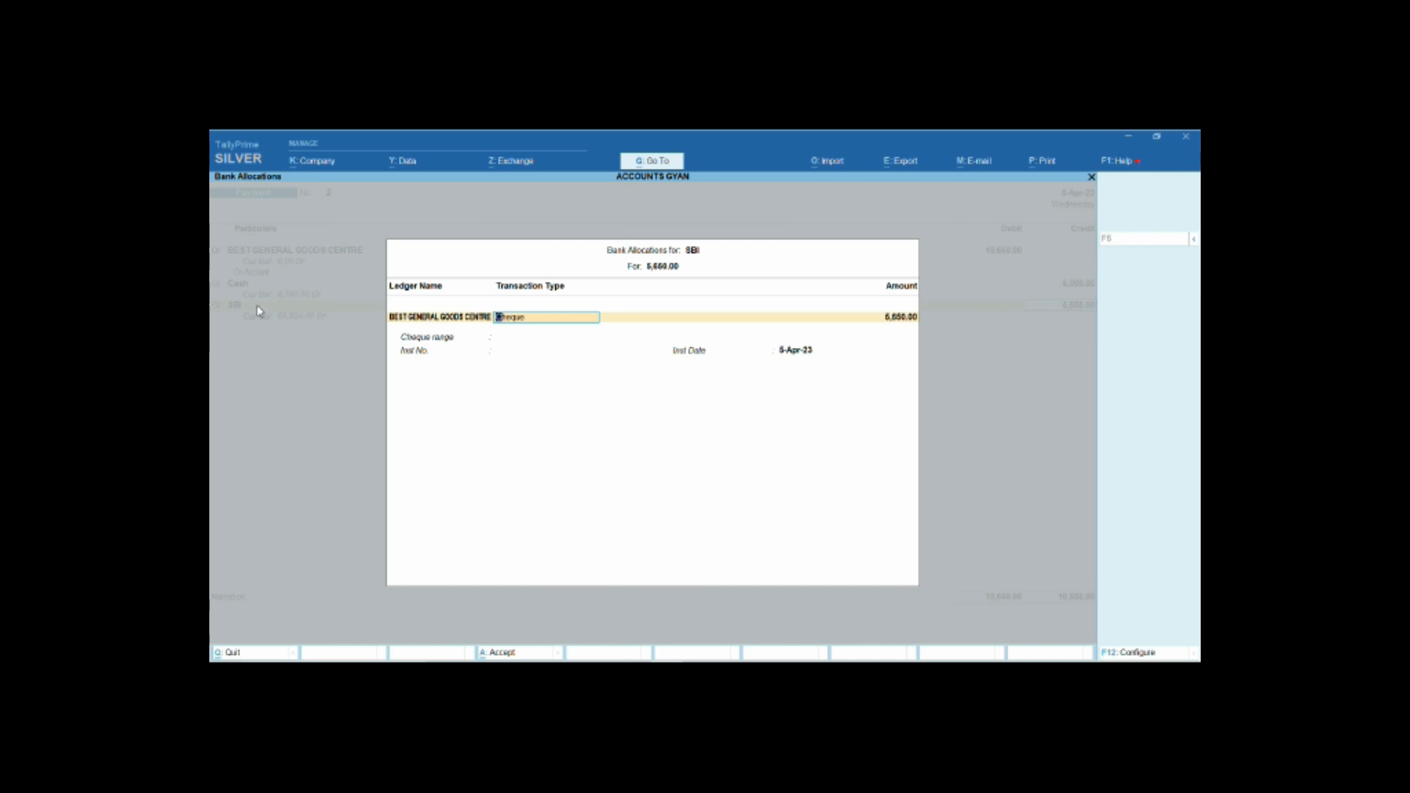
key("Return")
key("Return")
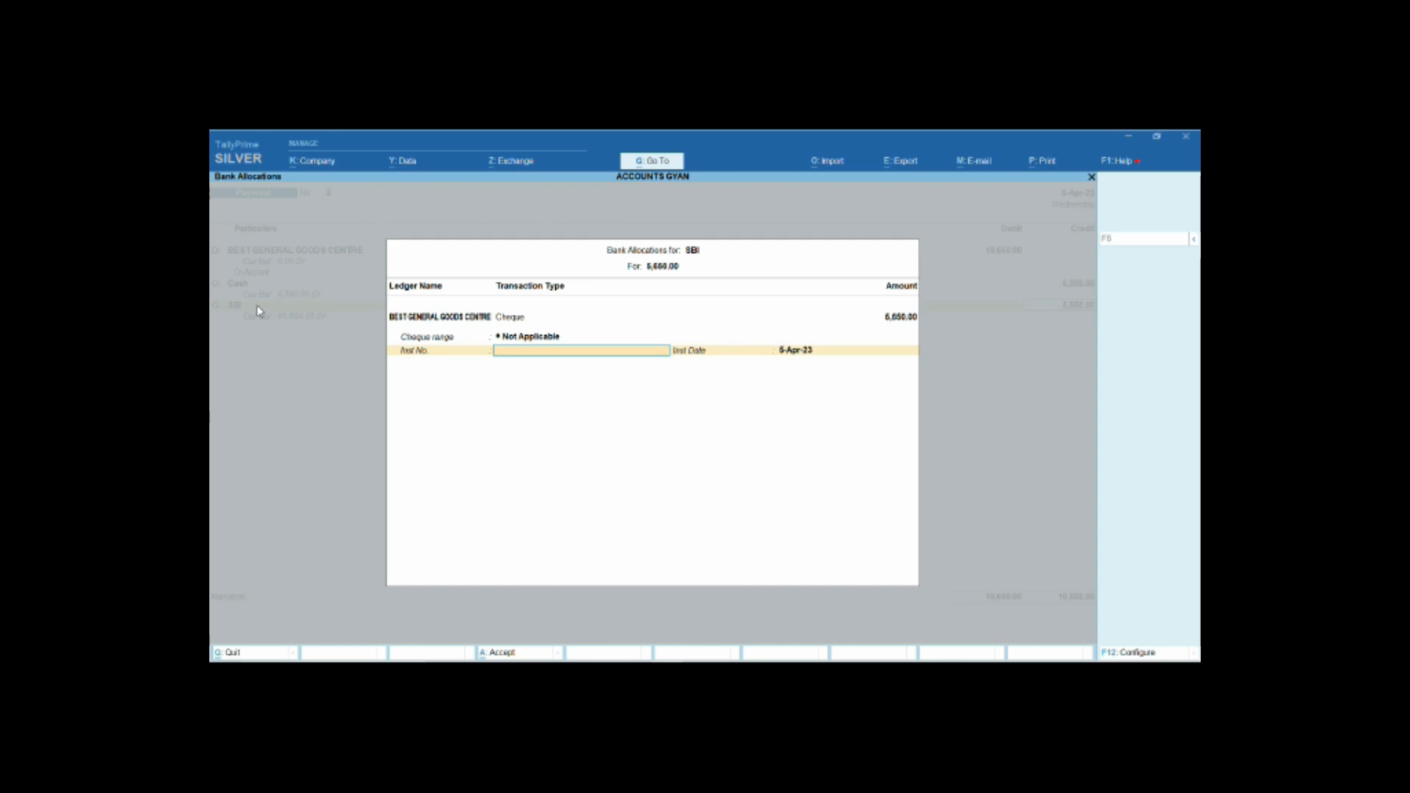
type("GAPY")
key("Return")
key("Return")
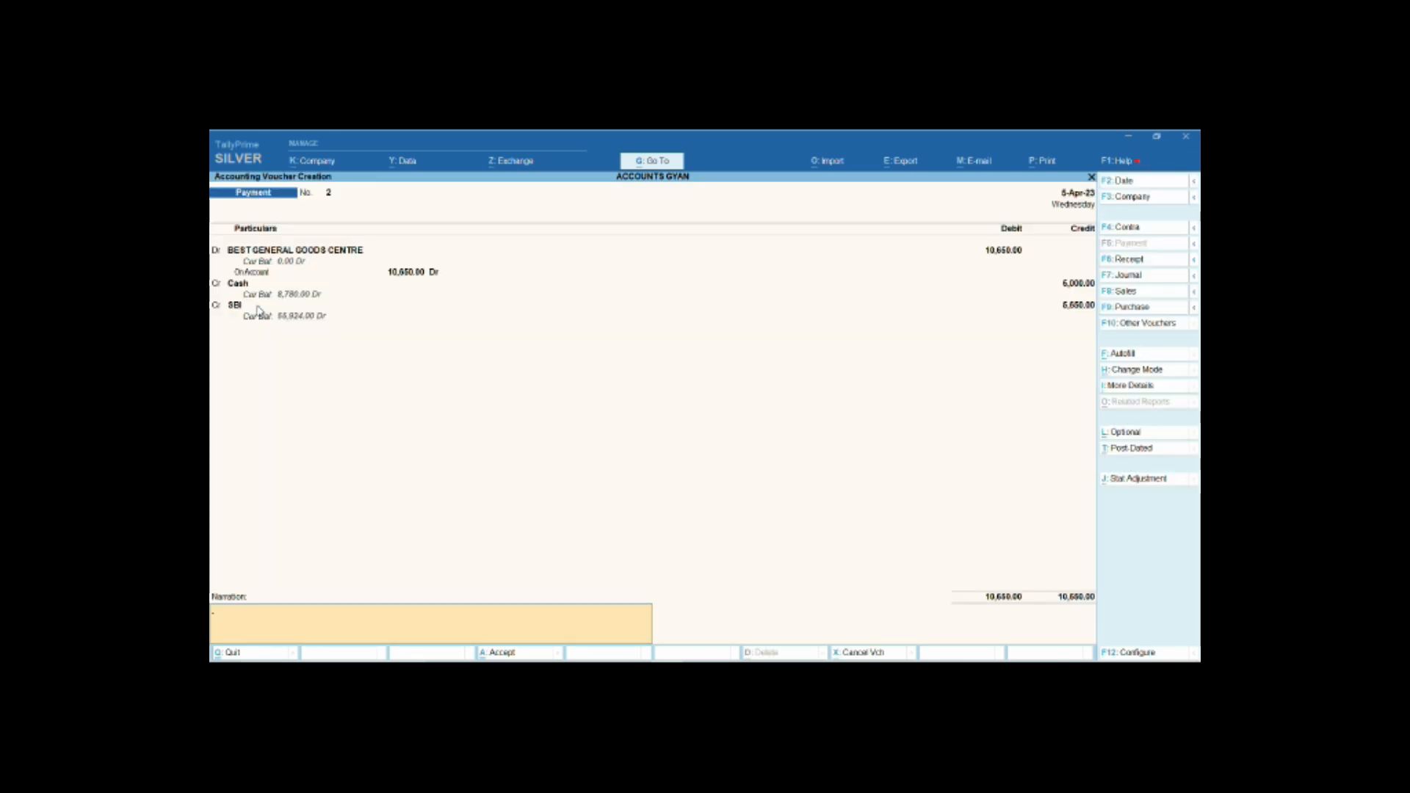
Leave the narration blank and save the payment voucher for BEST GENERAL GOODS CENTRE.
key("Return")
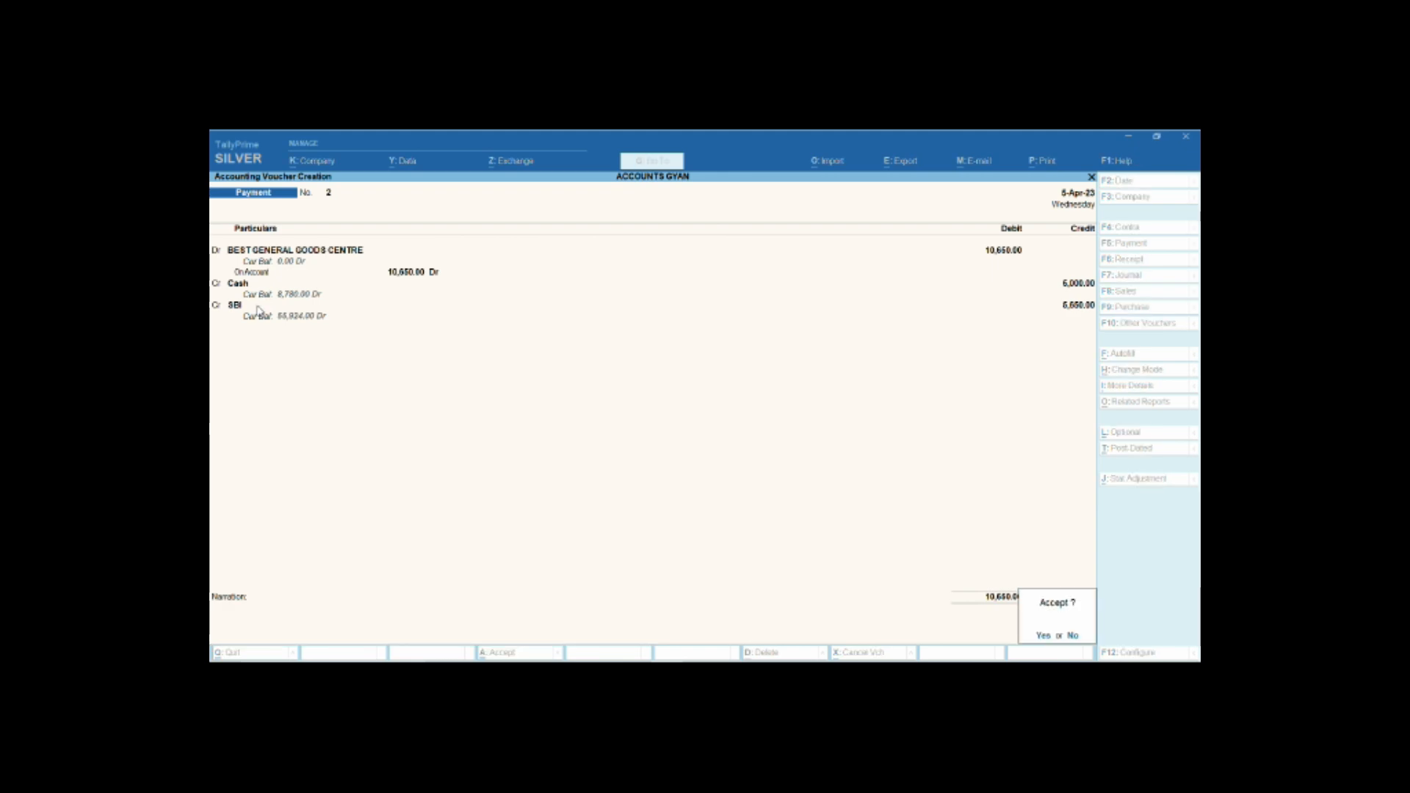
key("Return")
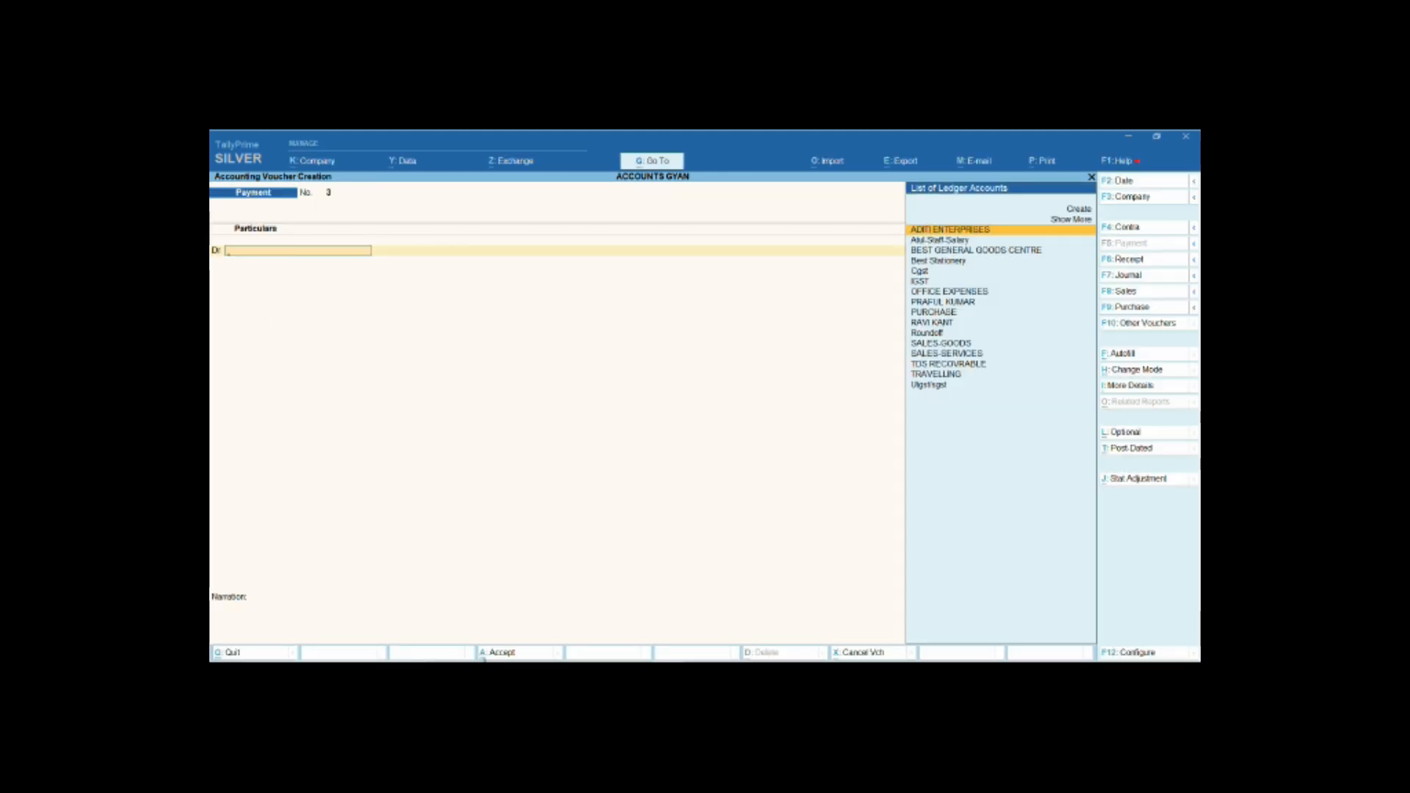
key("Down")
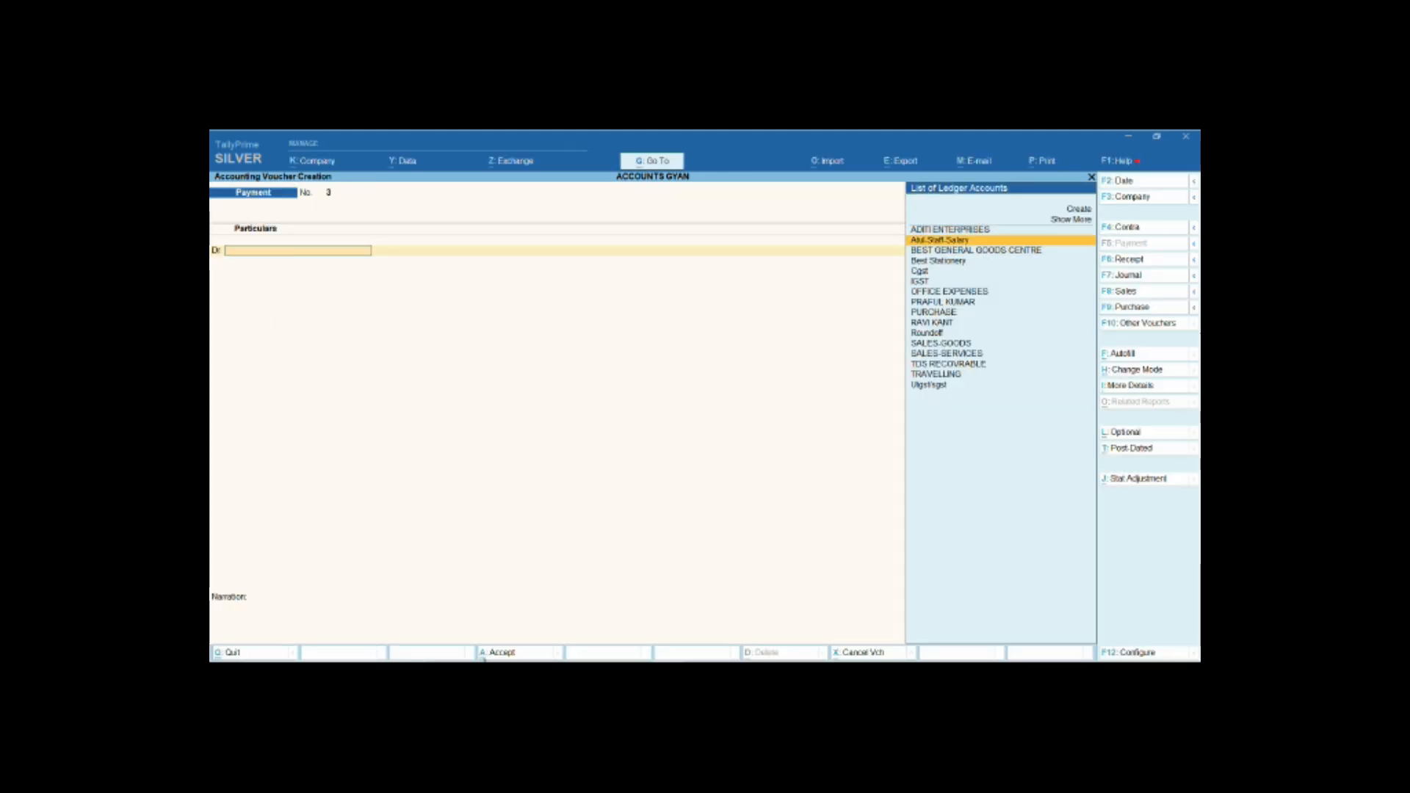
key("Up")
key("Down")
key("Up")
key("Up")
key("Down")
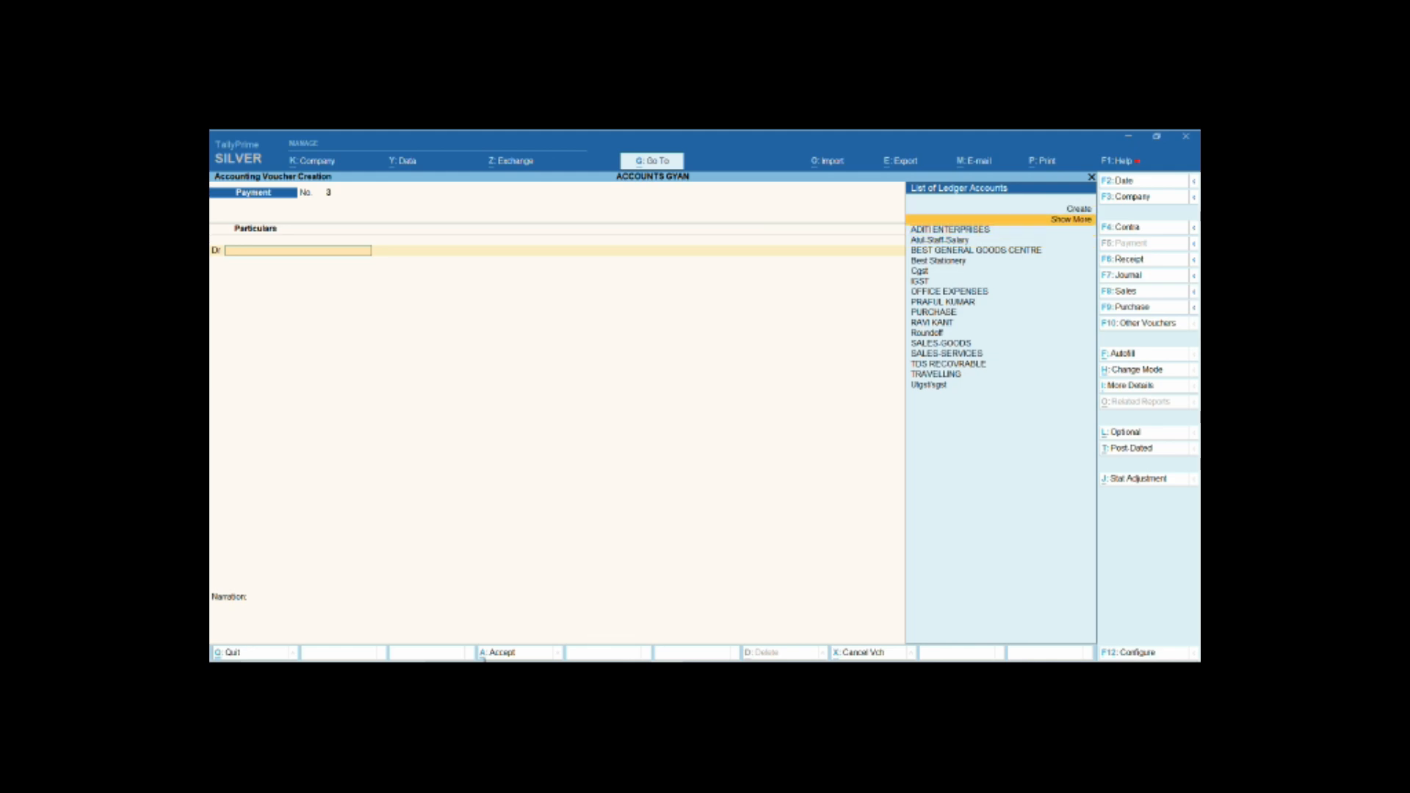
key("Up")
key("Down")
key("Down")
key("Down")
key("Down")
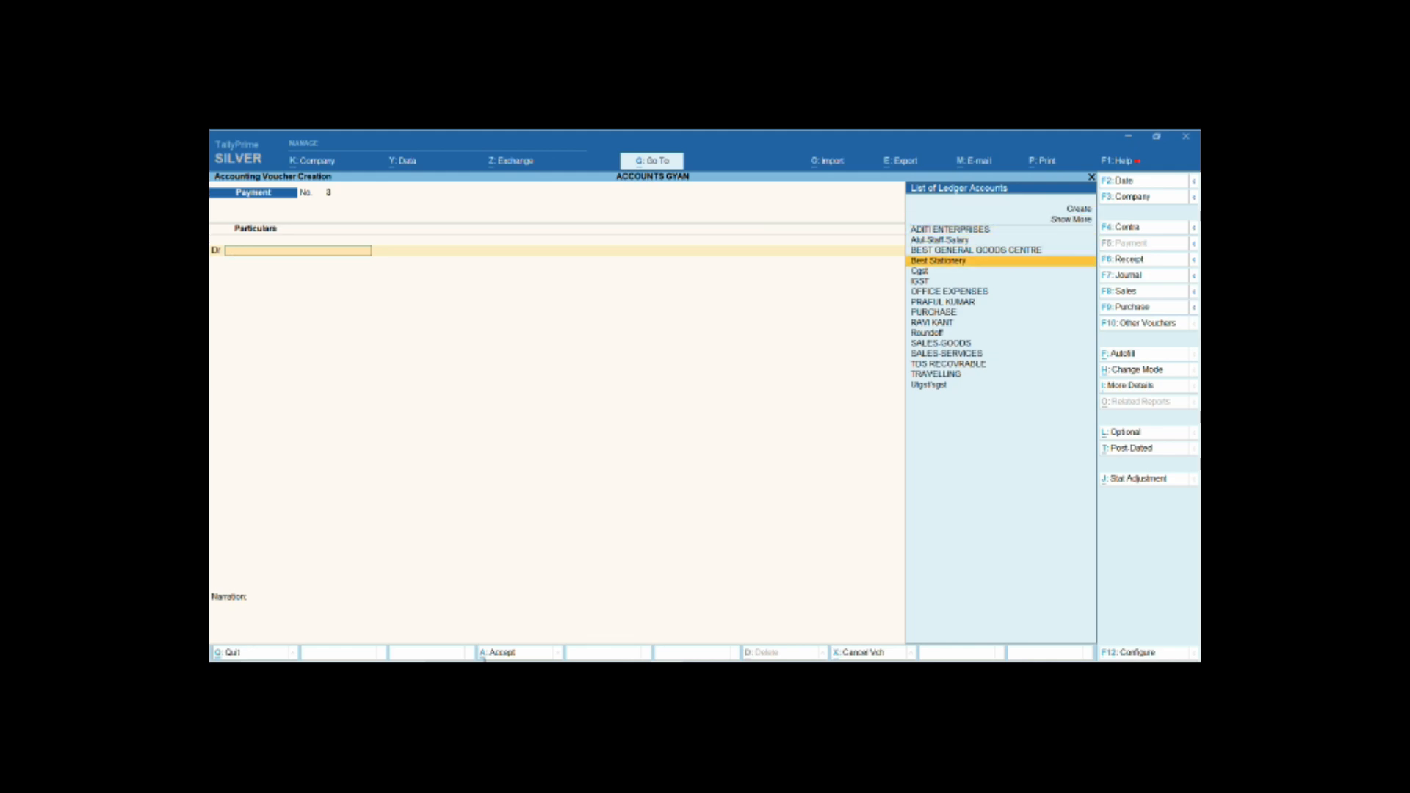
key("Up")
key("Up")
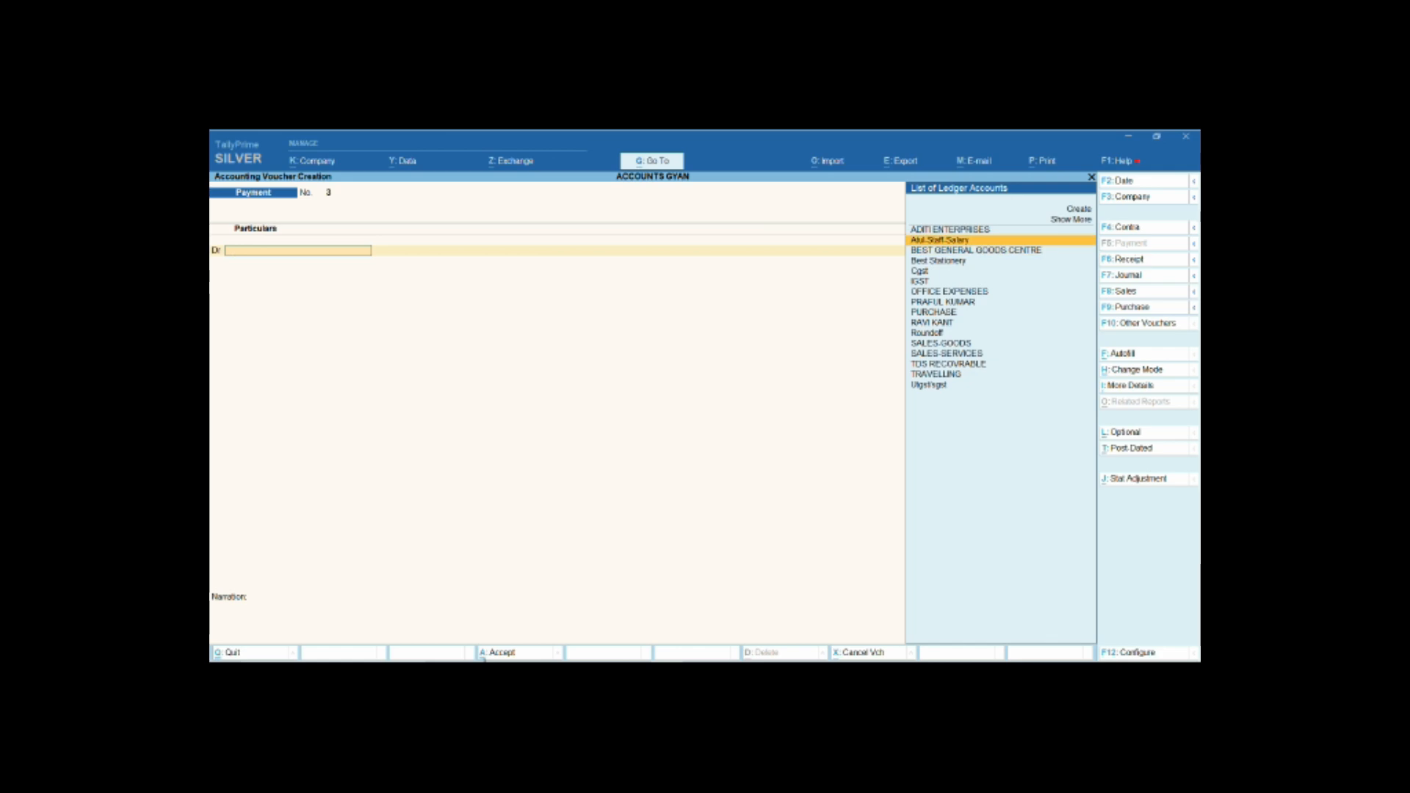
key("Up")
key("Down")
key("Up")
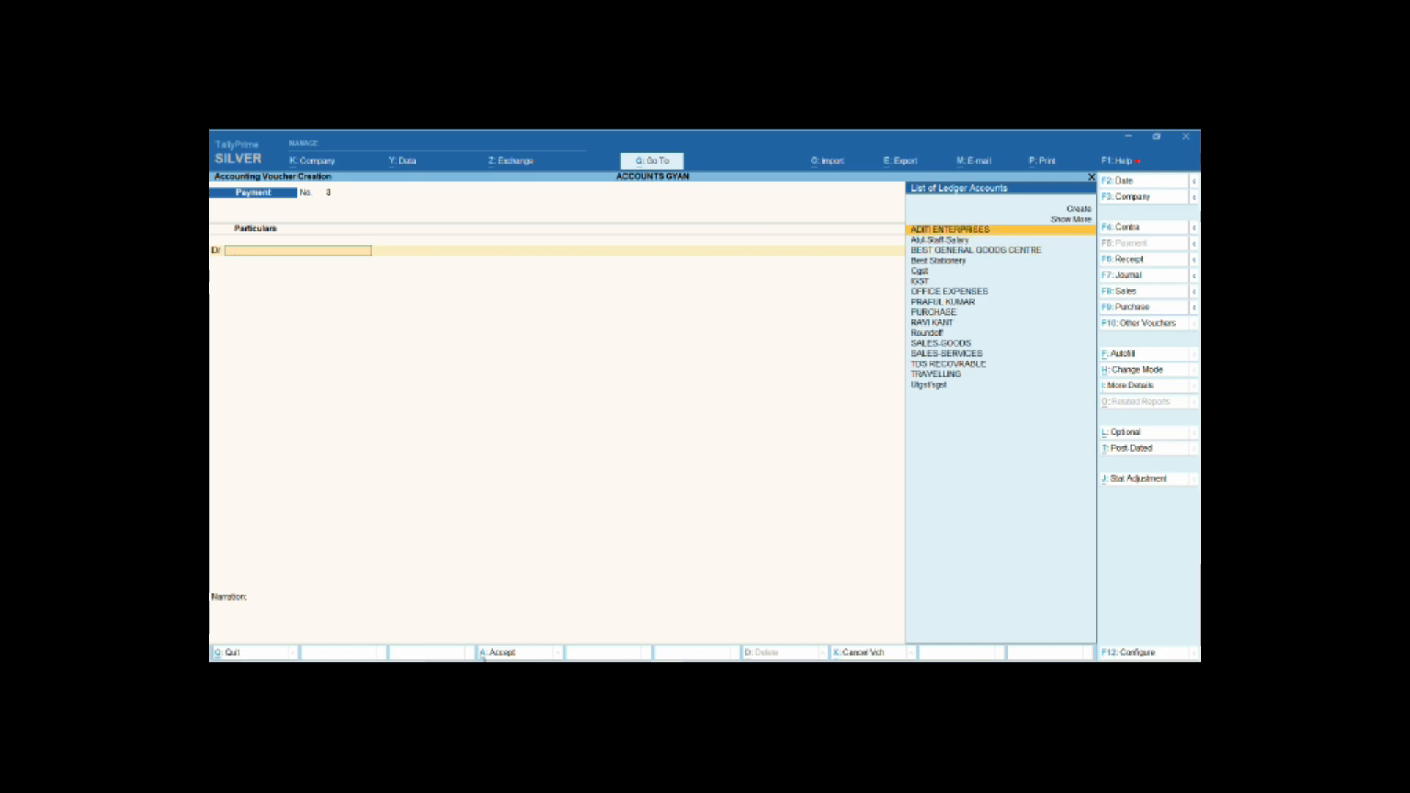
key("Down")
key("Up")
key("Down")
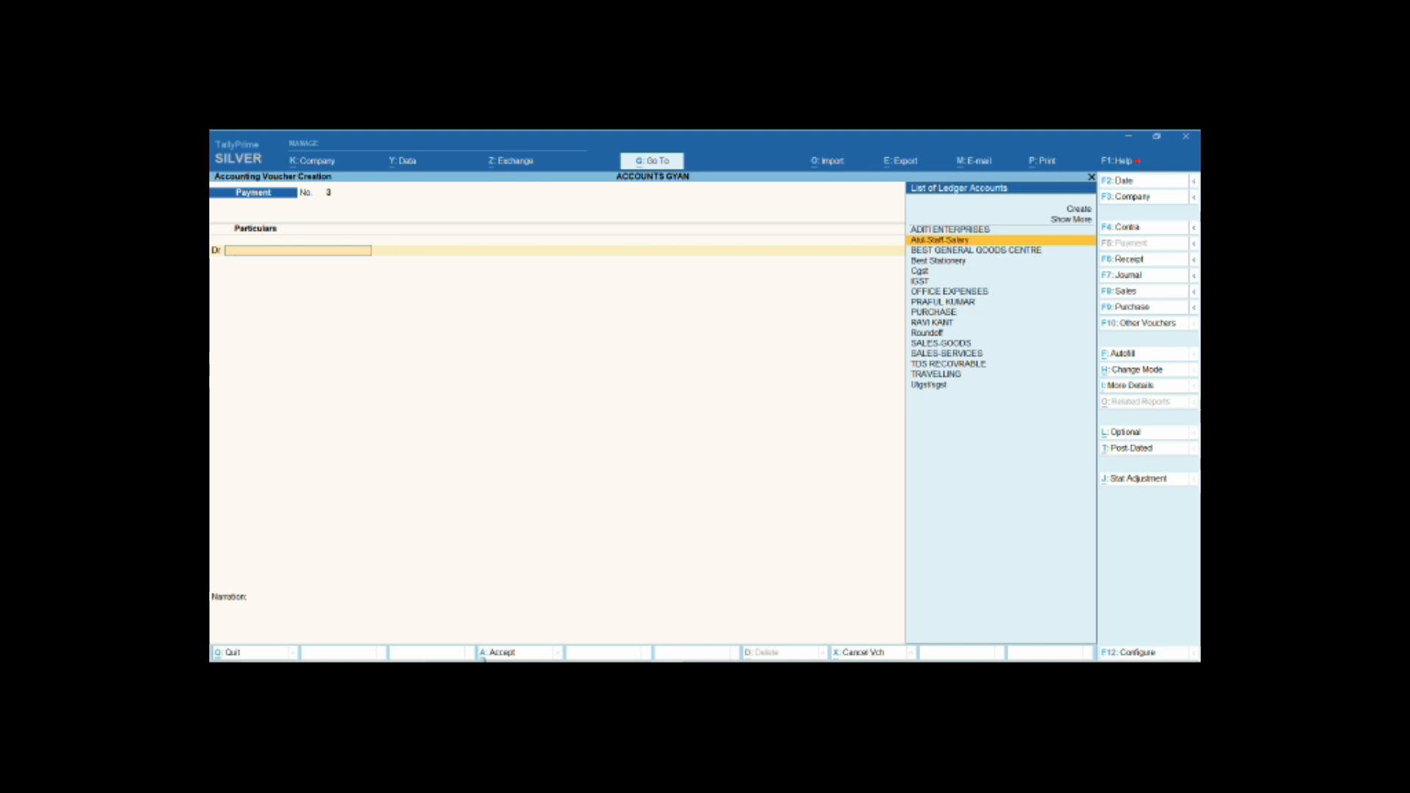
Try to record a 10,000 staff salary payment credited to Cash, and discard the voucher unsaved.
key("Down")
key("Up")
key("Return")
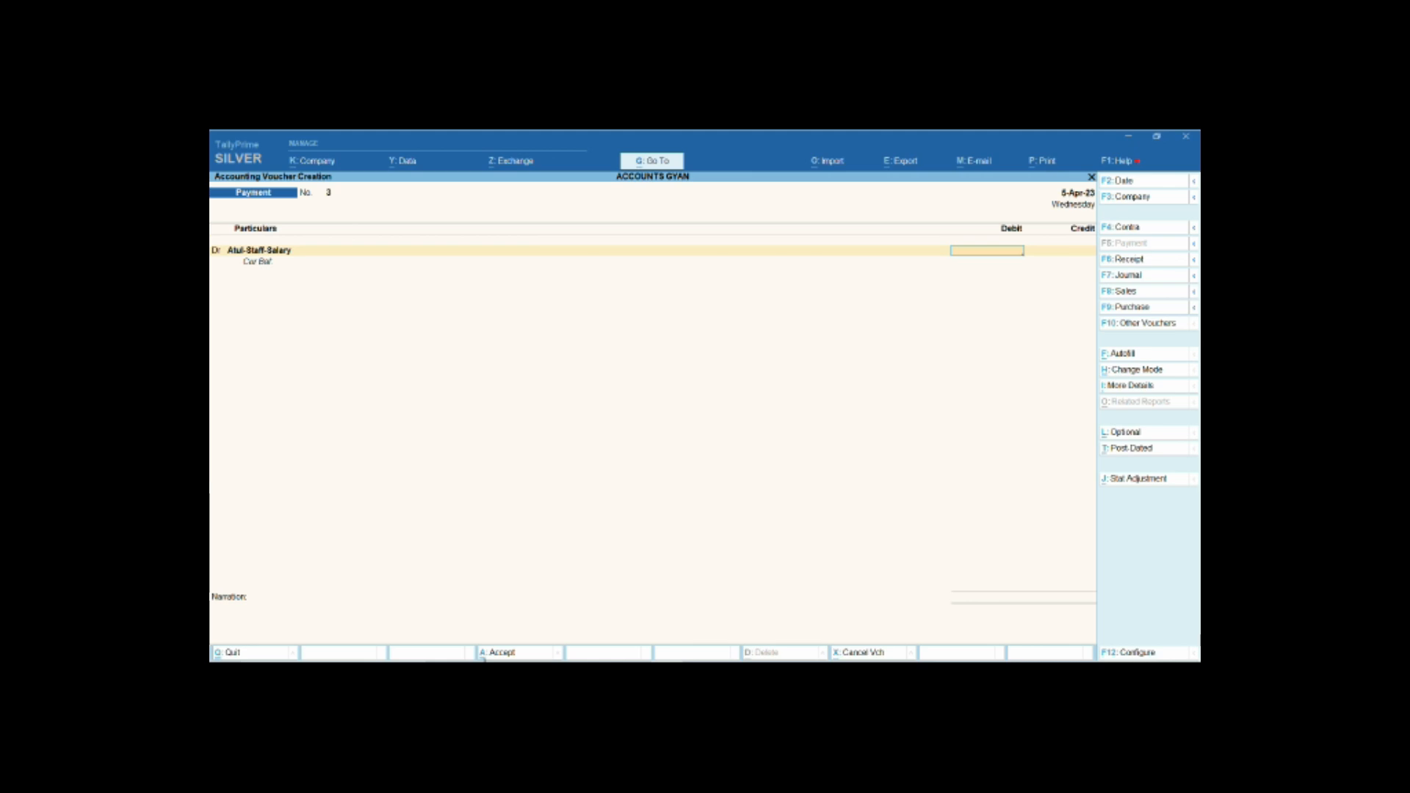
type("0")
key("BackSpace")
key("BackSpace")
type("10000")
key("Return")
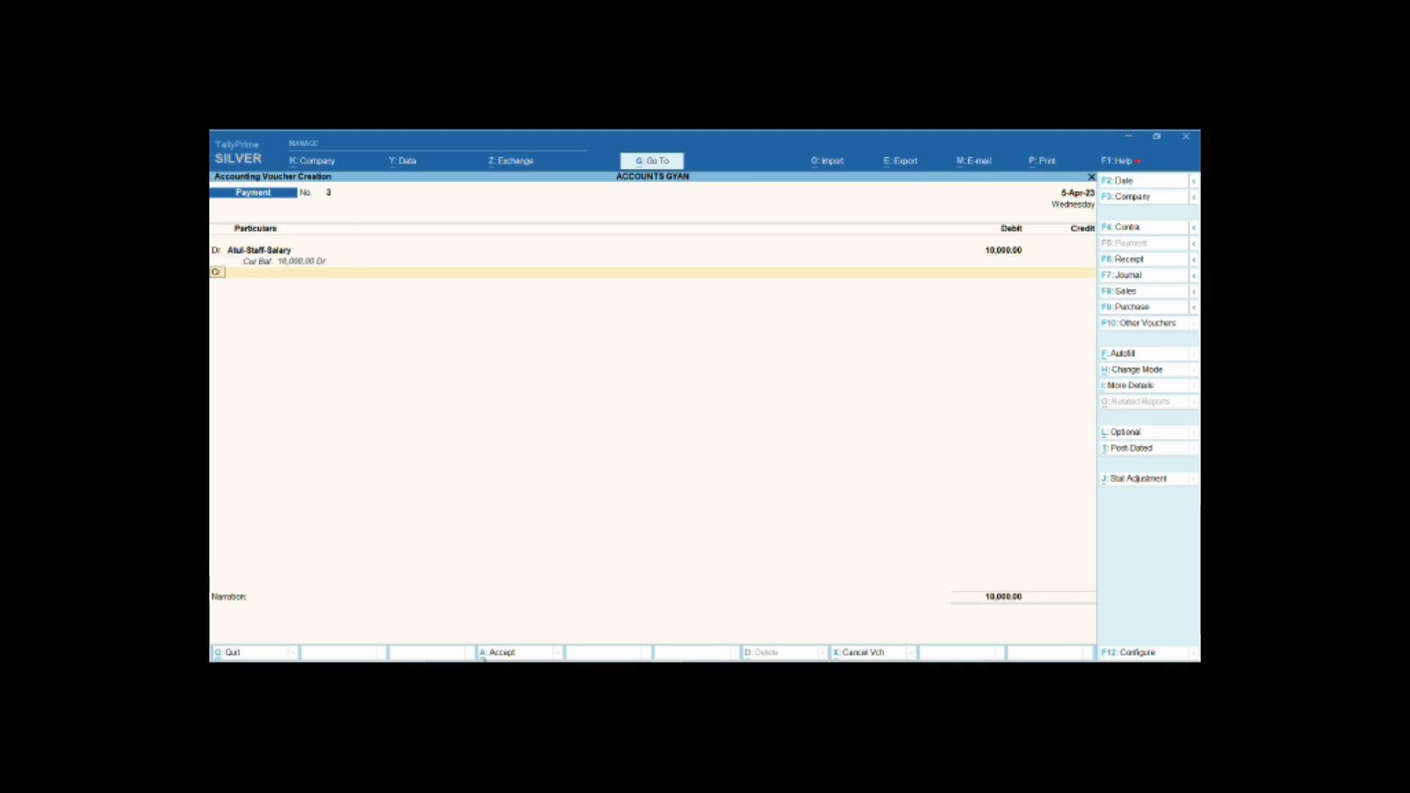
key("Return")
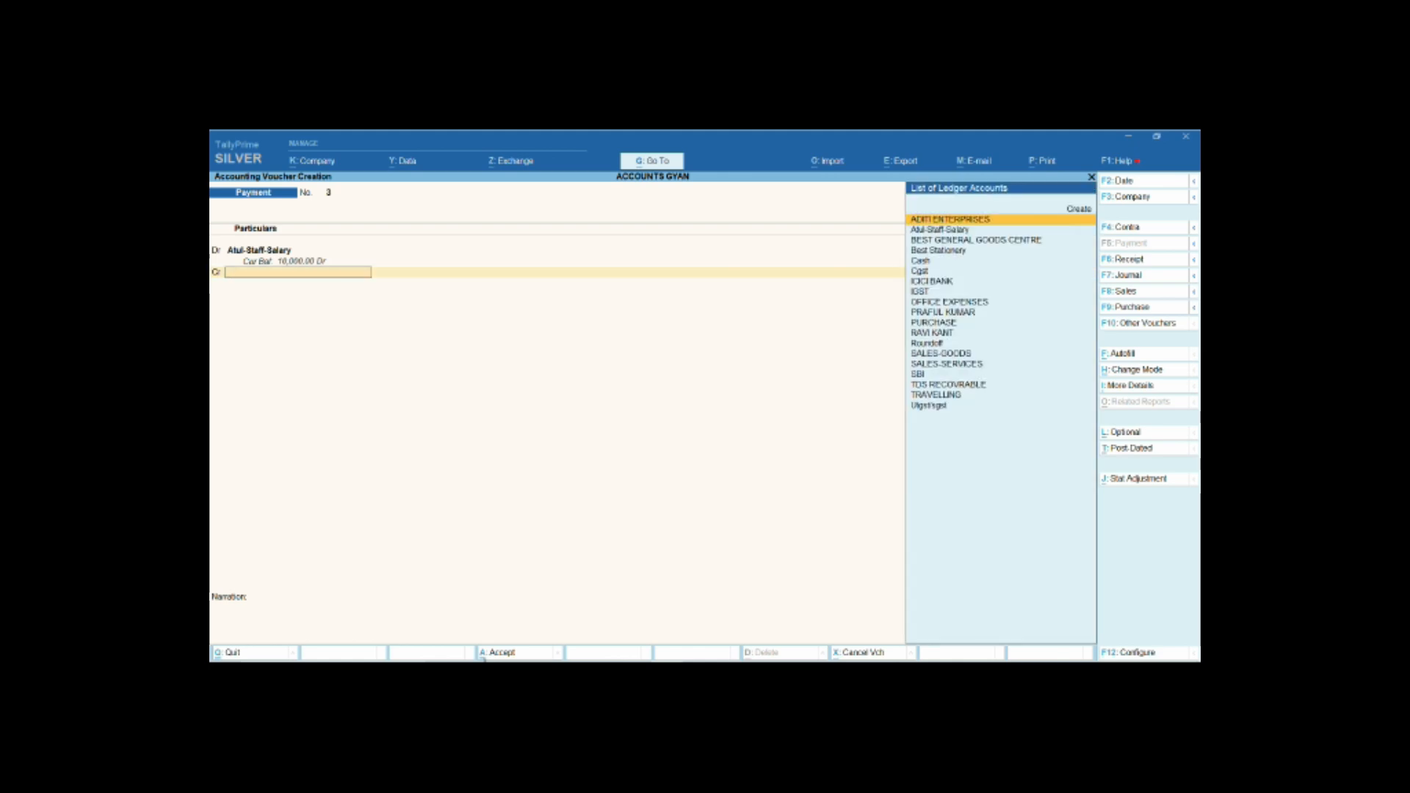
type("CASH")
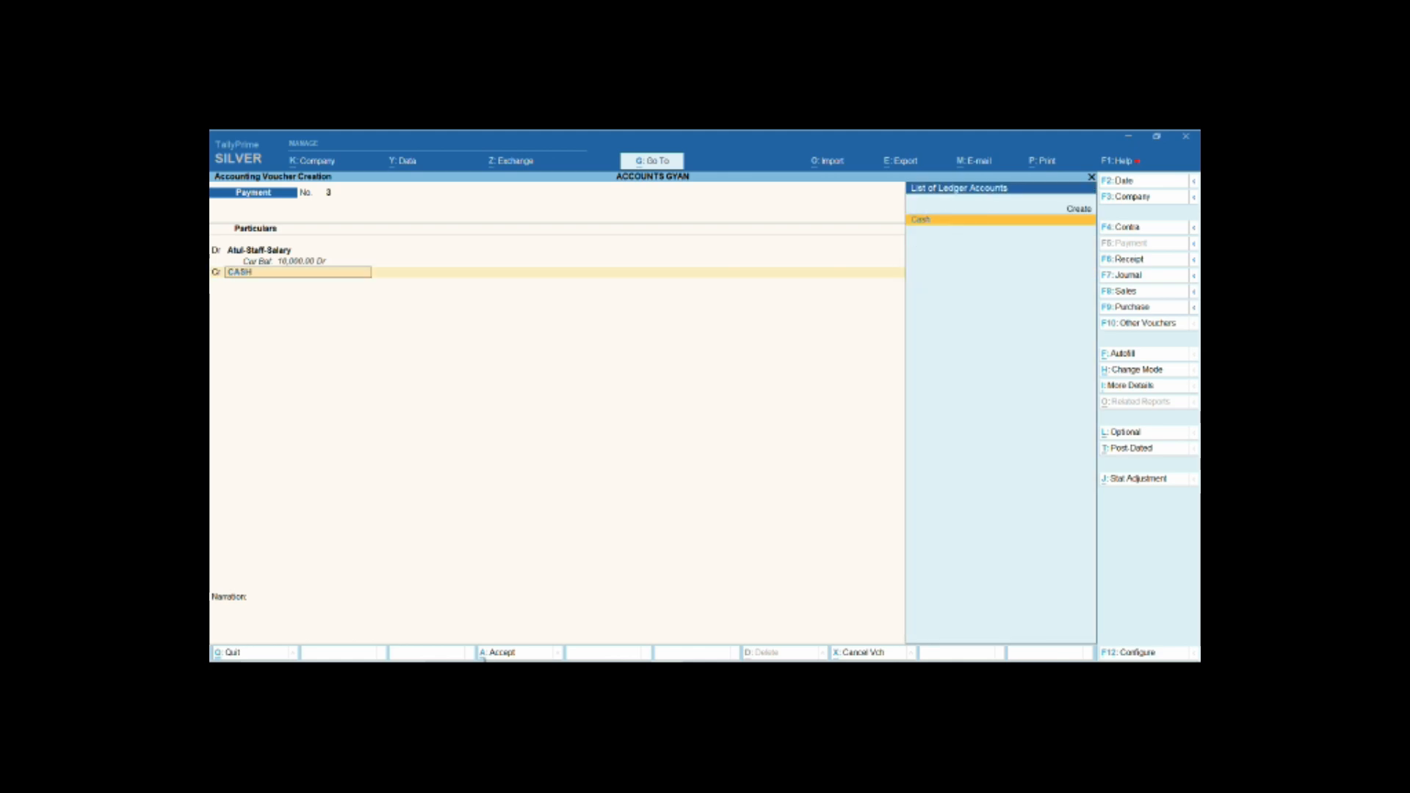
key("Return")
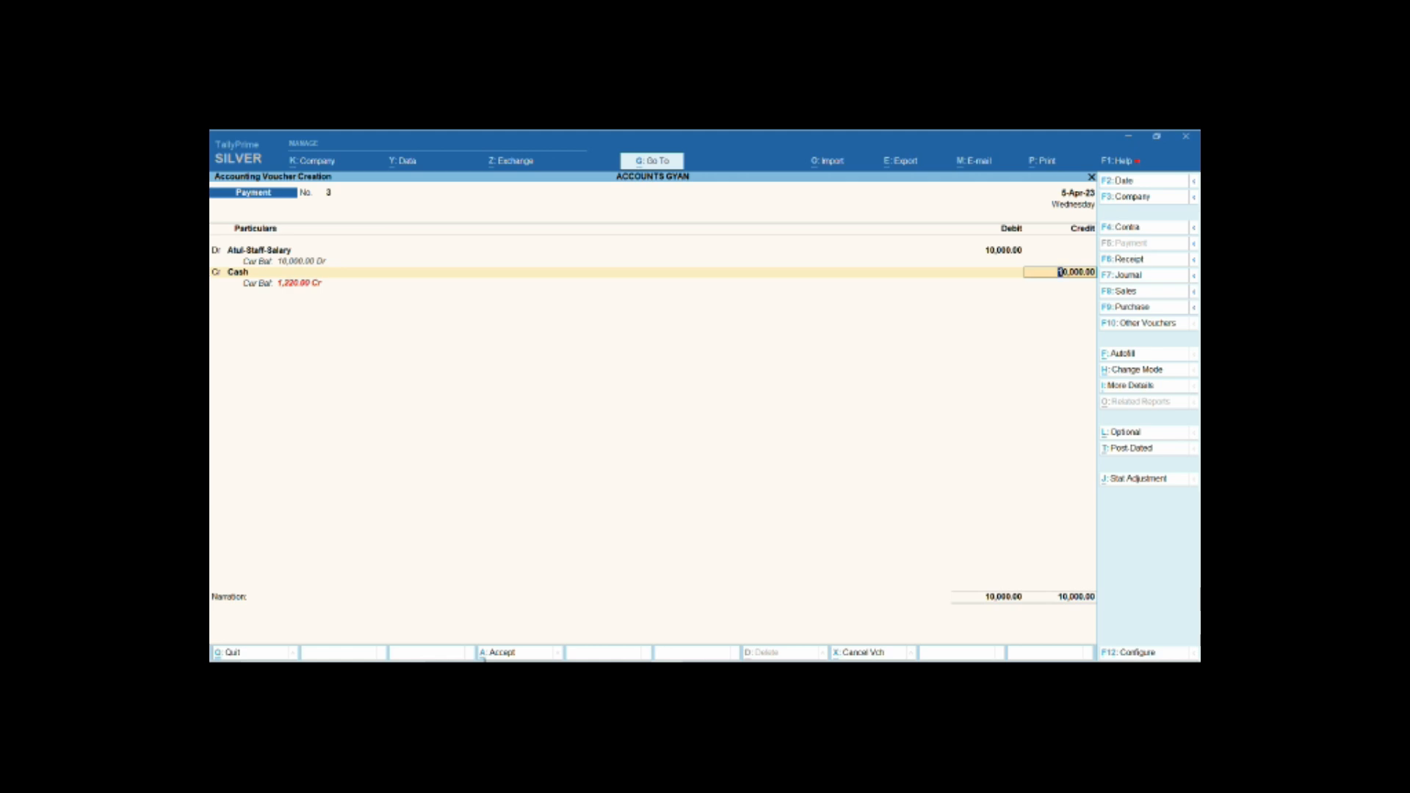
key("BackSpace")
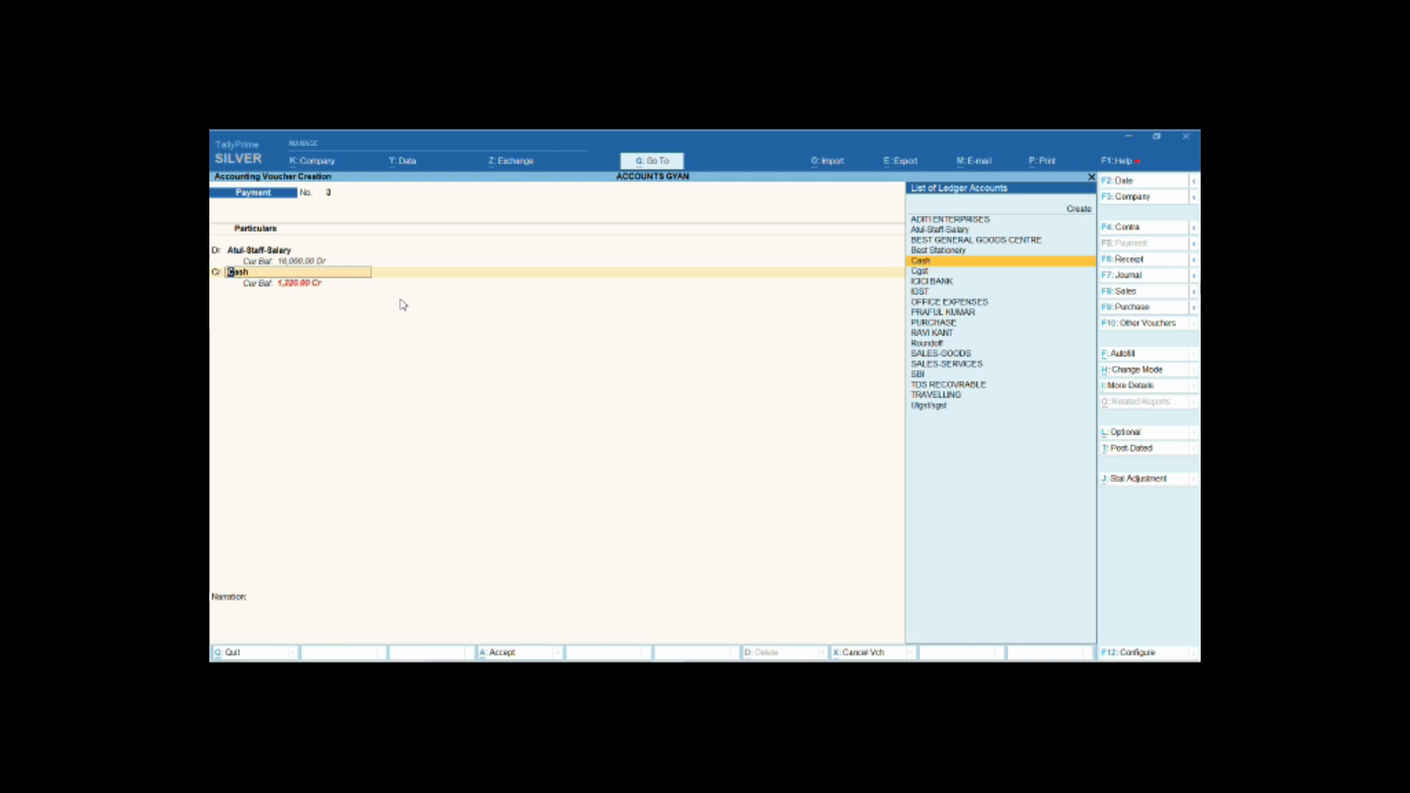
key("Escape")
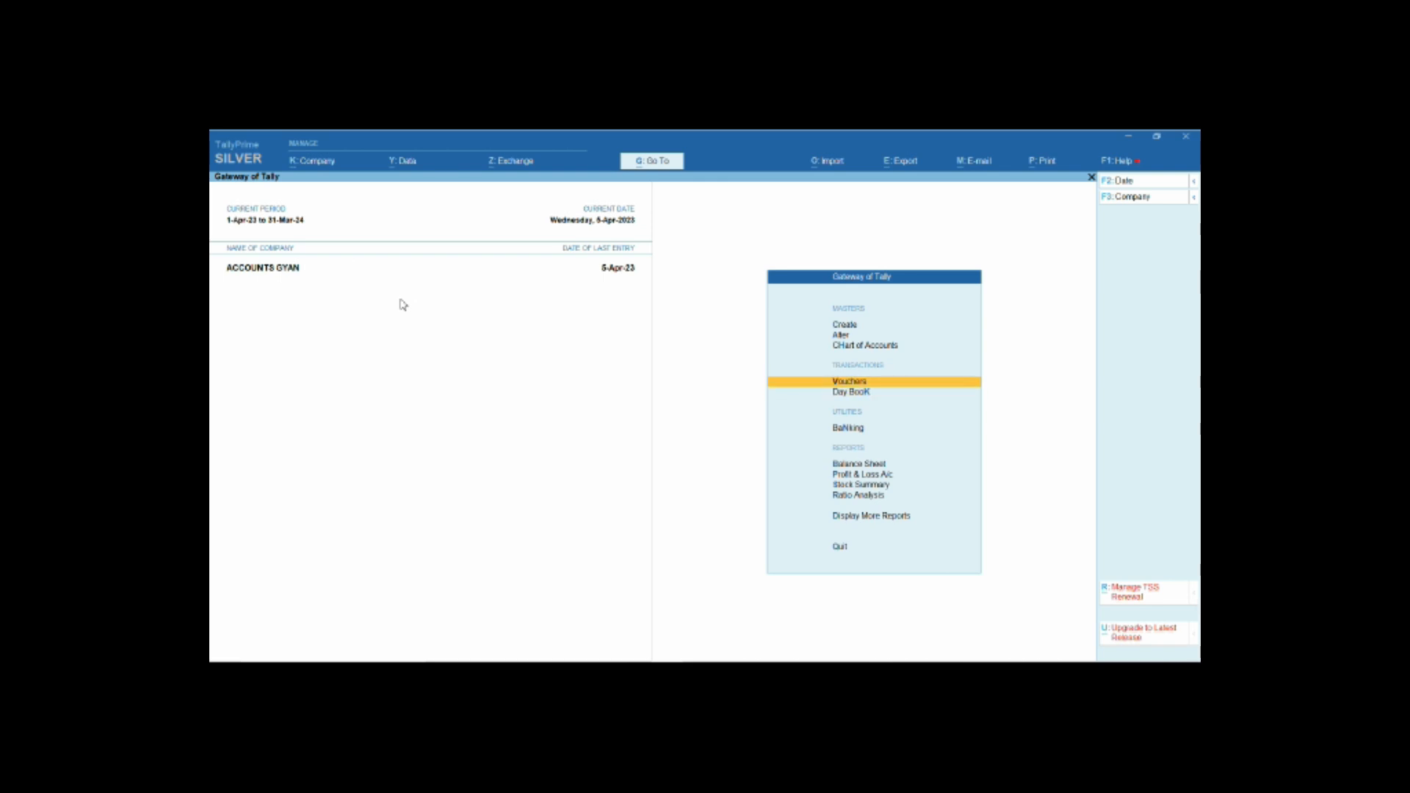
Start a receipt voucher and credit the owner's capital ledger with 25,000.
key("Return")
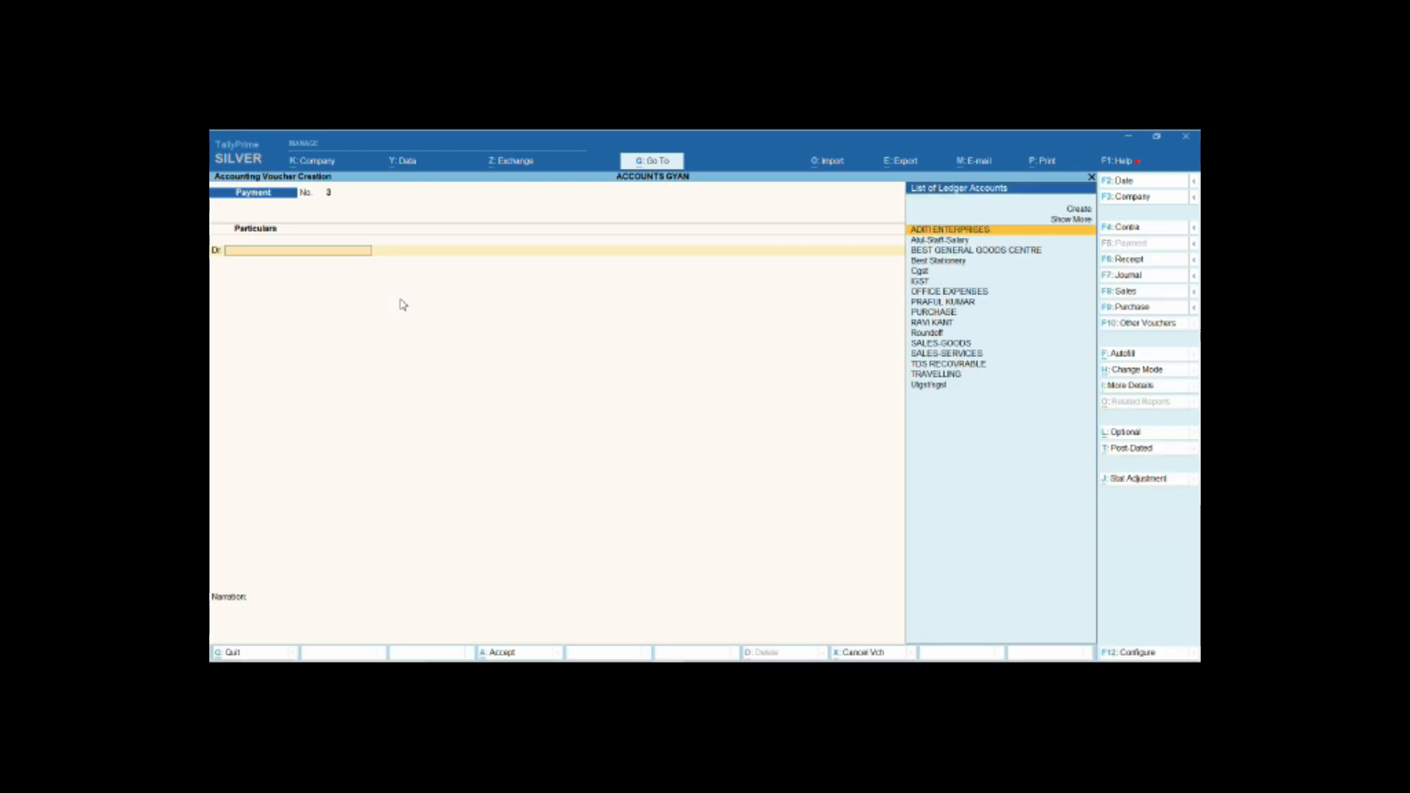
key("Down")
key("Down")
key("Down")
key("Down")
key("Down")
key("Down")
key("Down")
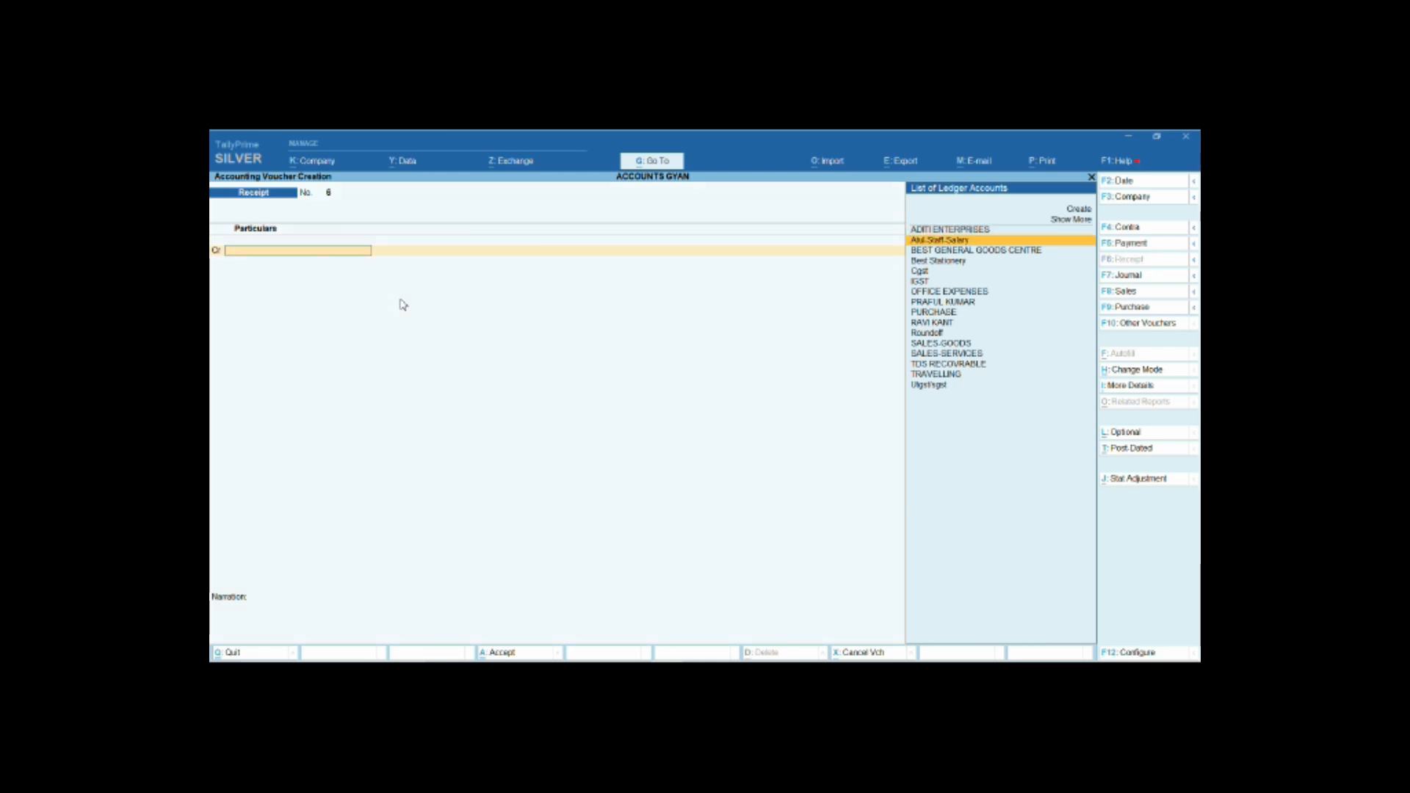
key("Return")
key("F6")
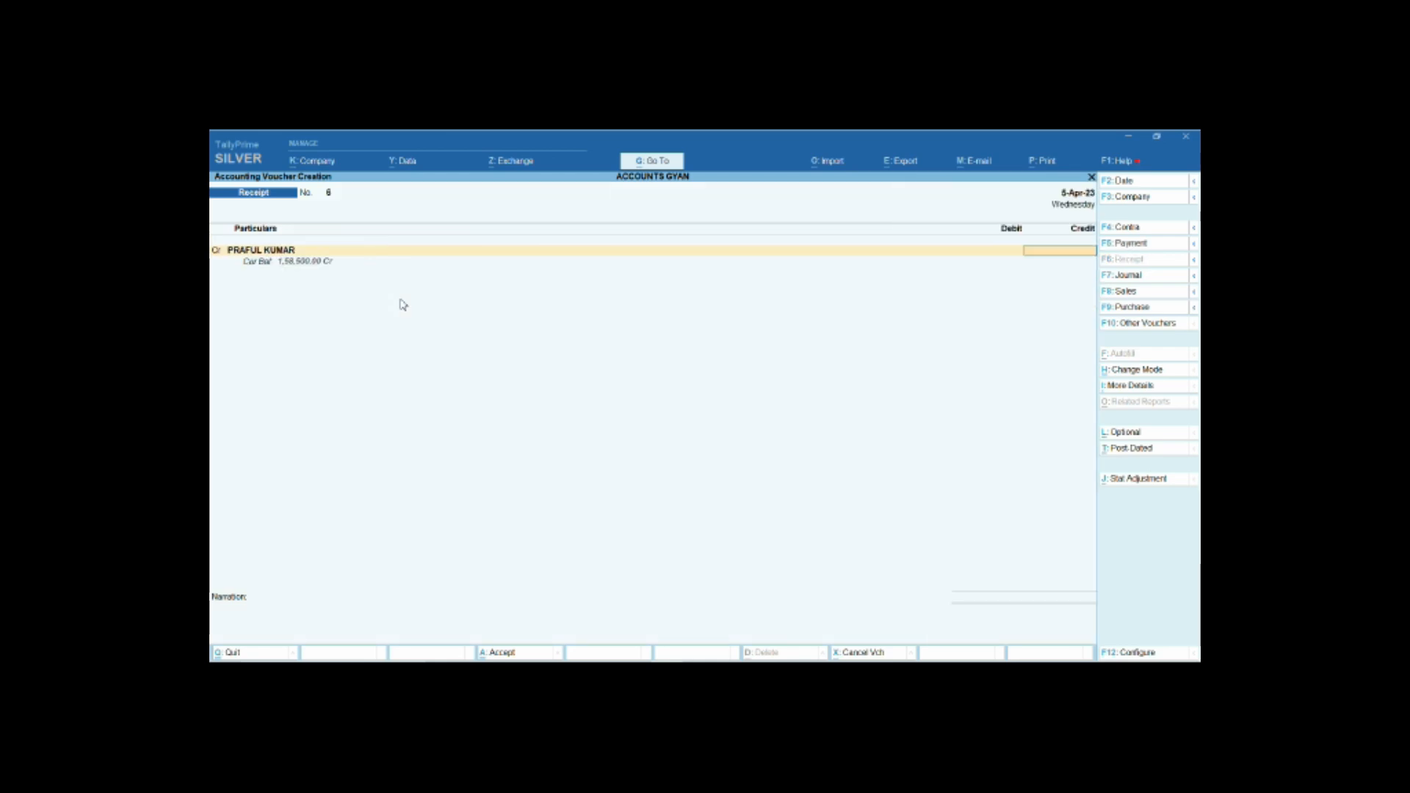
type("25000")
key("Return")
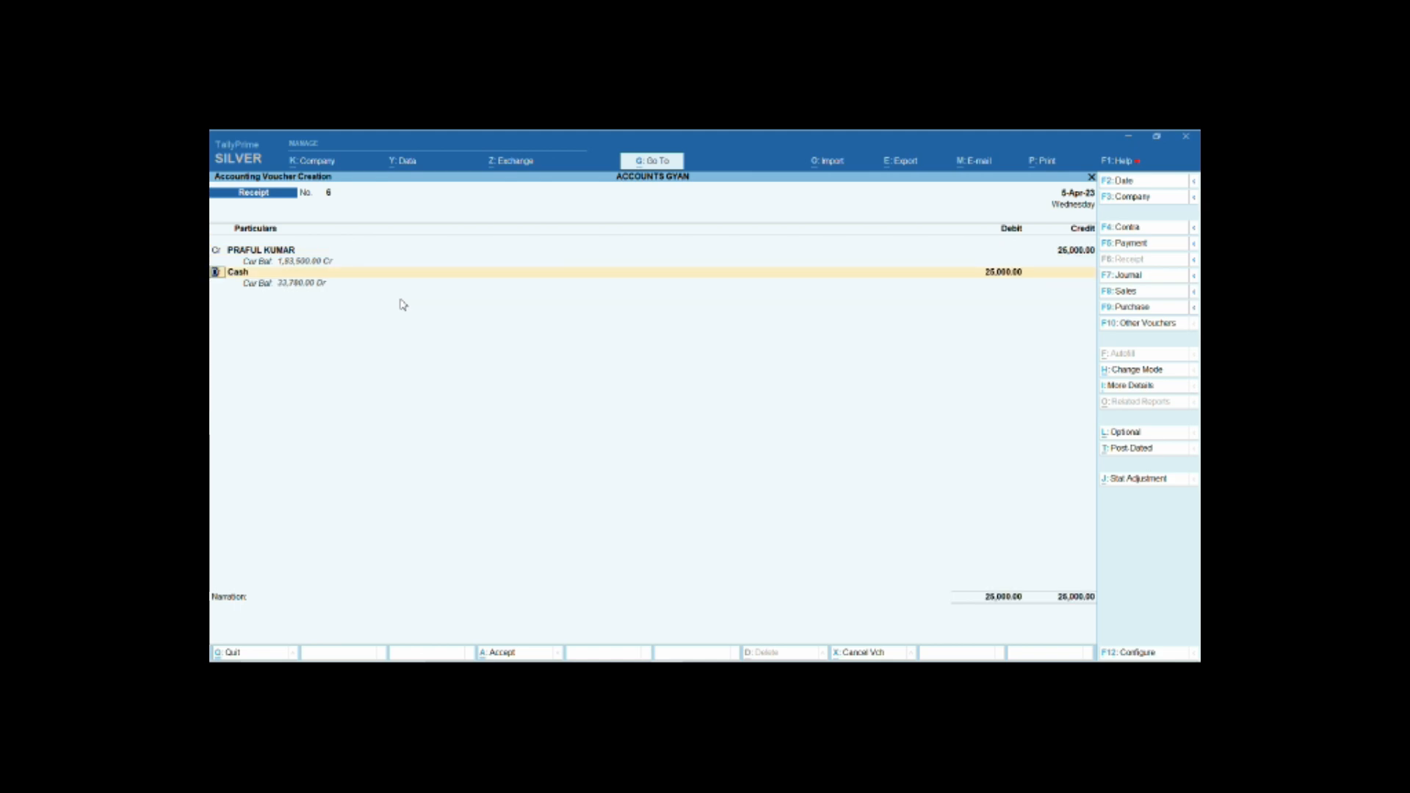
Accept Cash as the 25,000 debit ledger and reuse the previous narration "being capital ad in cash".
key("Return")
key("Return")
key("Return")
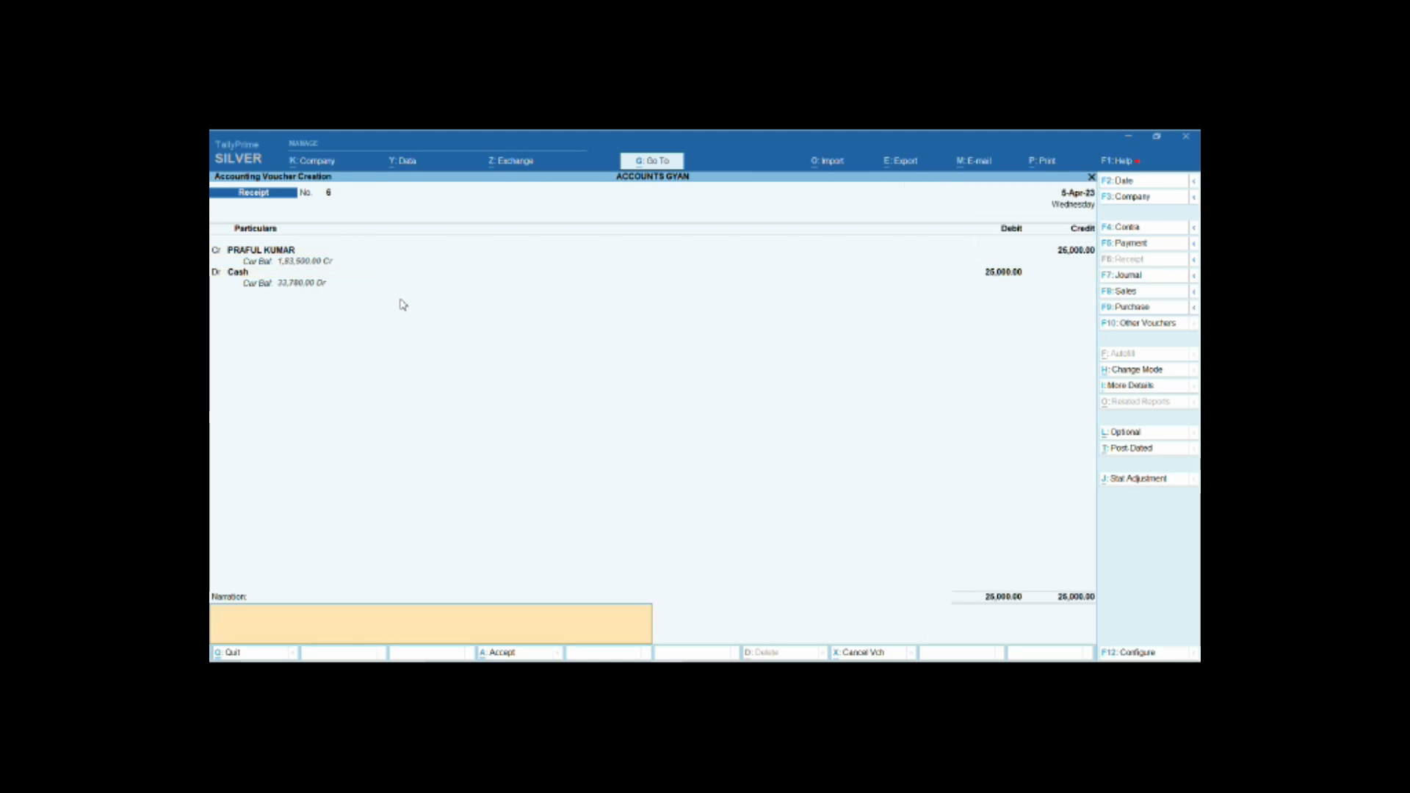
key("ctrl+r")
key("Return")
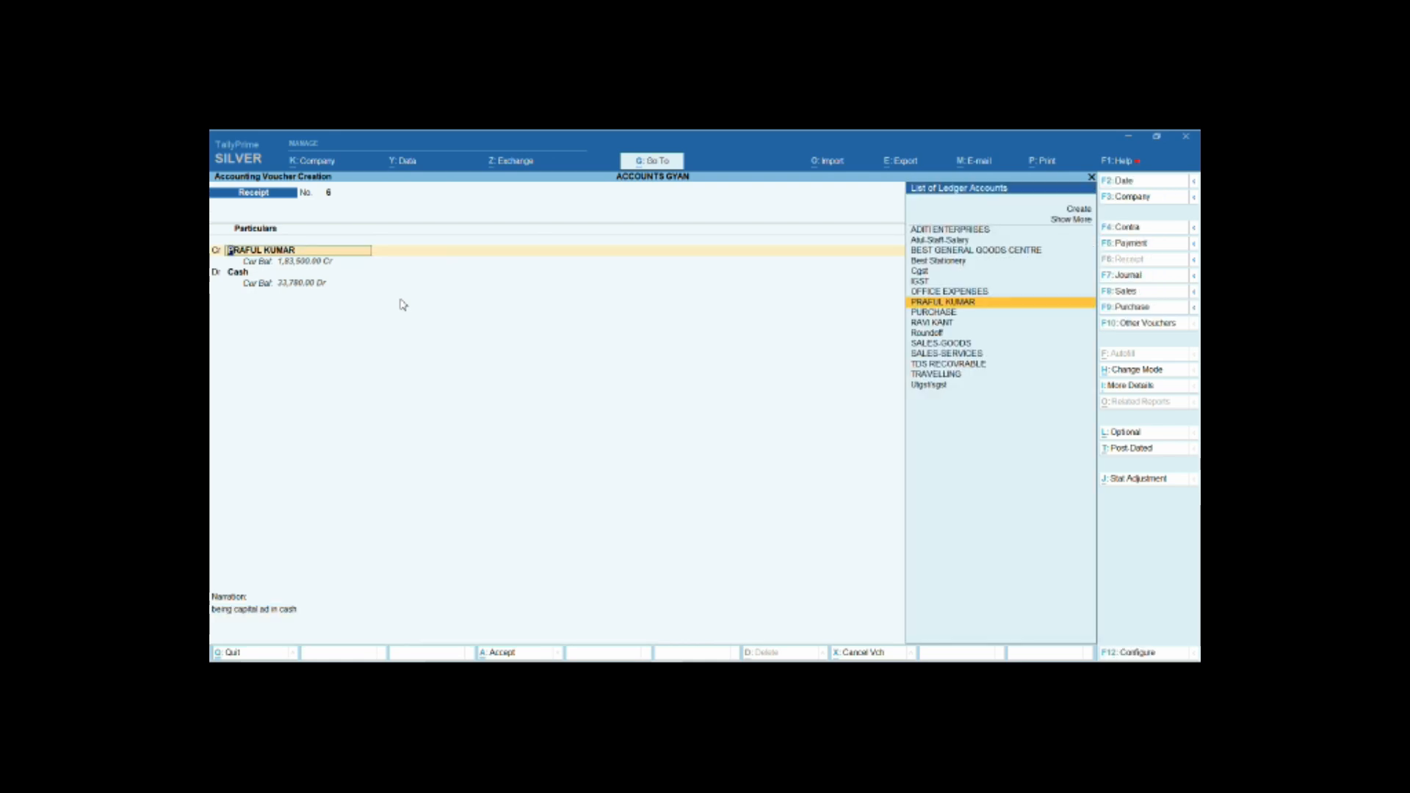
Go through the receipt voucher's lines again and save the voucher.
key("Return")
key("Return")
key("Return")
key("Return")
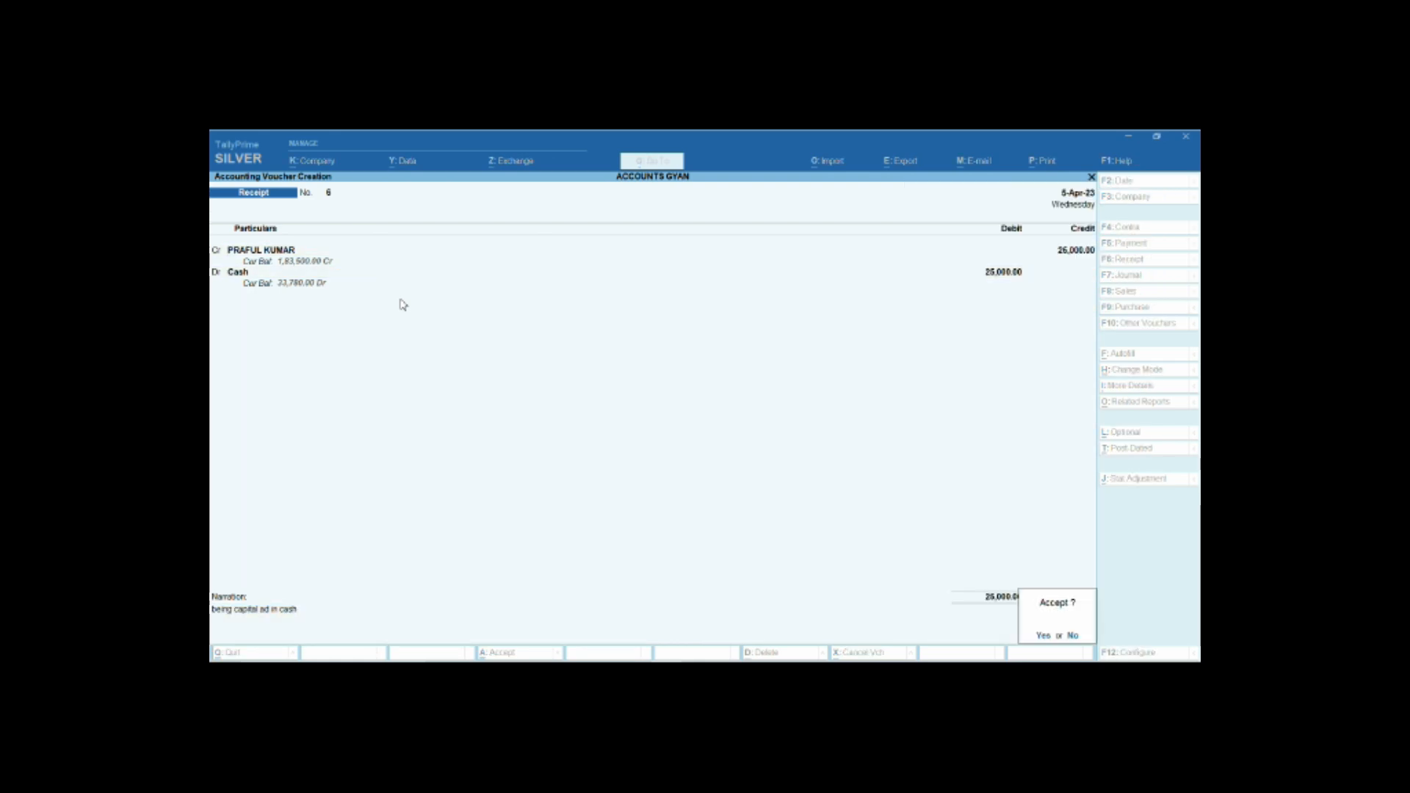
key("Return")
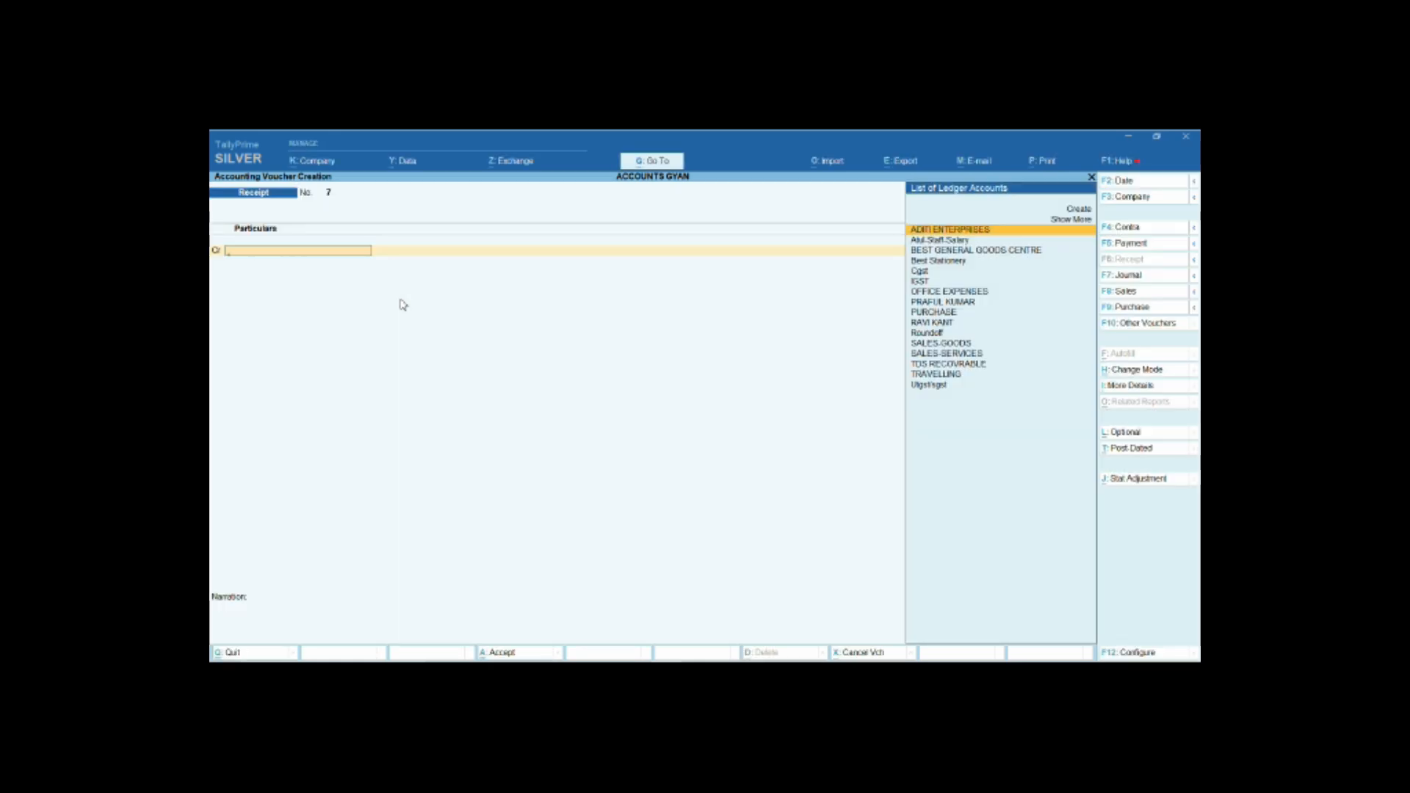
Leave voucher entry and display the ledger vouchers report for Cash.
key("Escape")
key("Up")
key("Up")
key("Up")
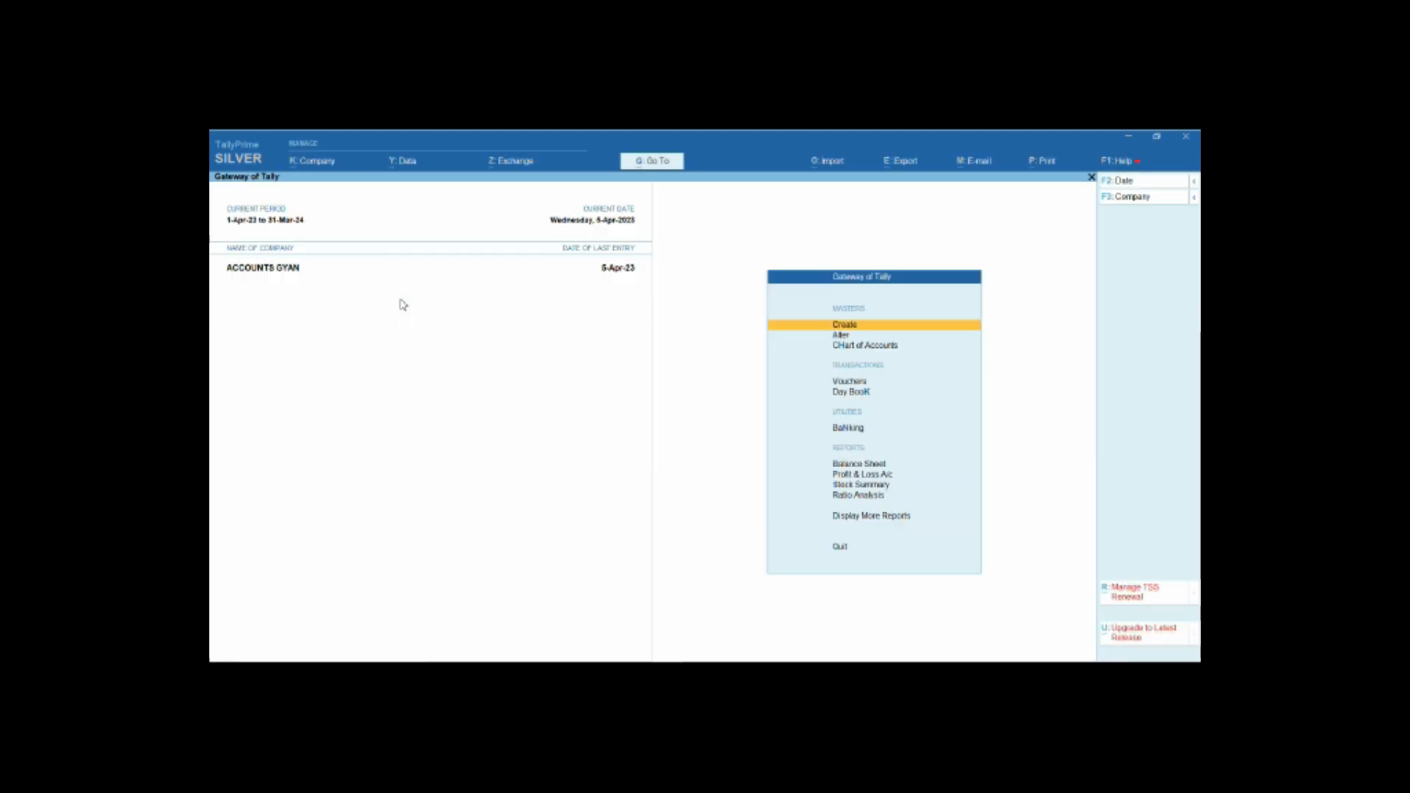
type("d")
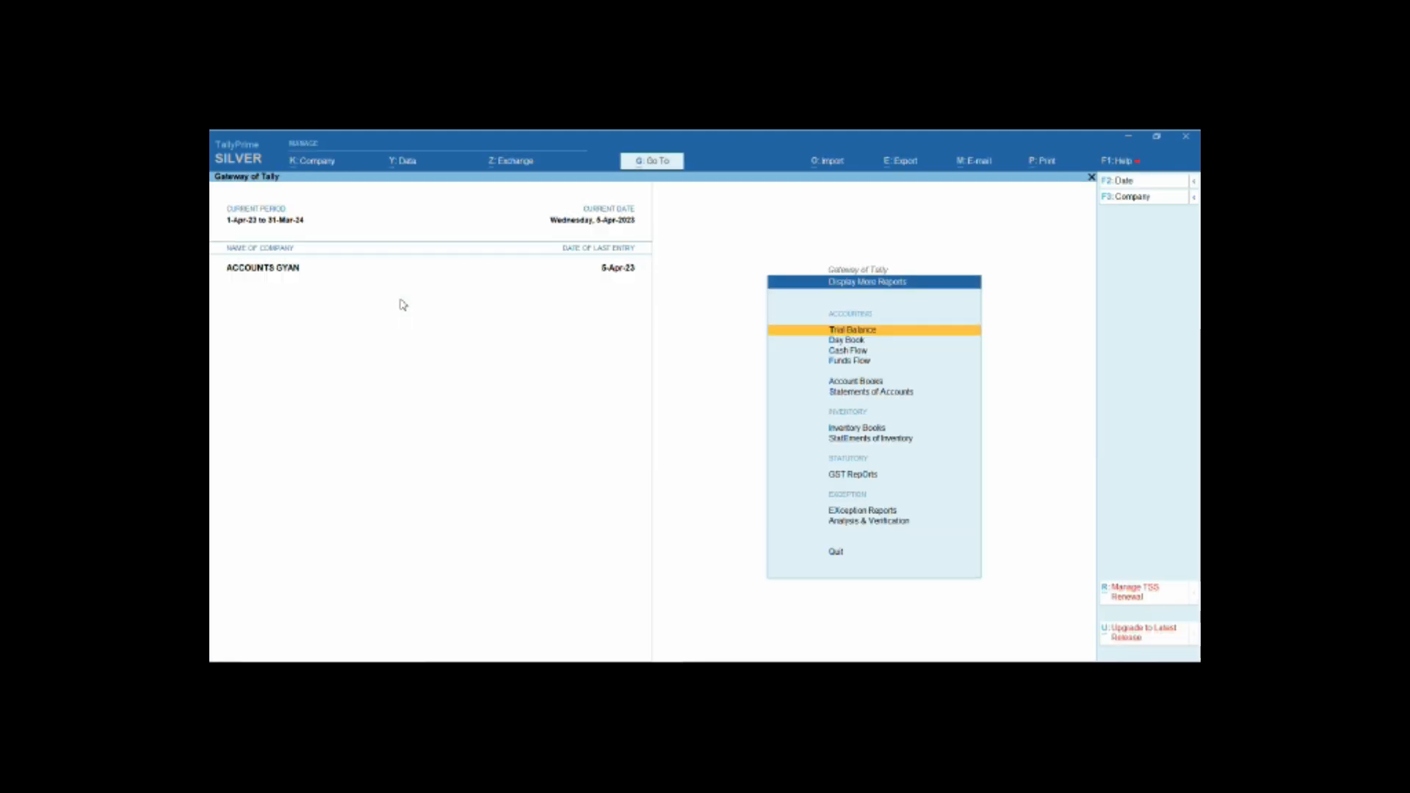
type("al")
type("CAS")
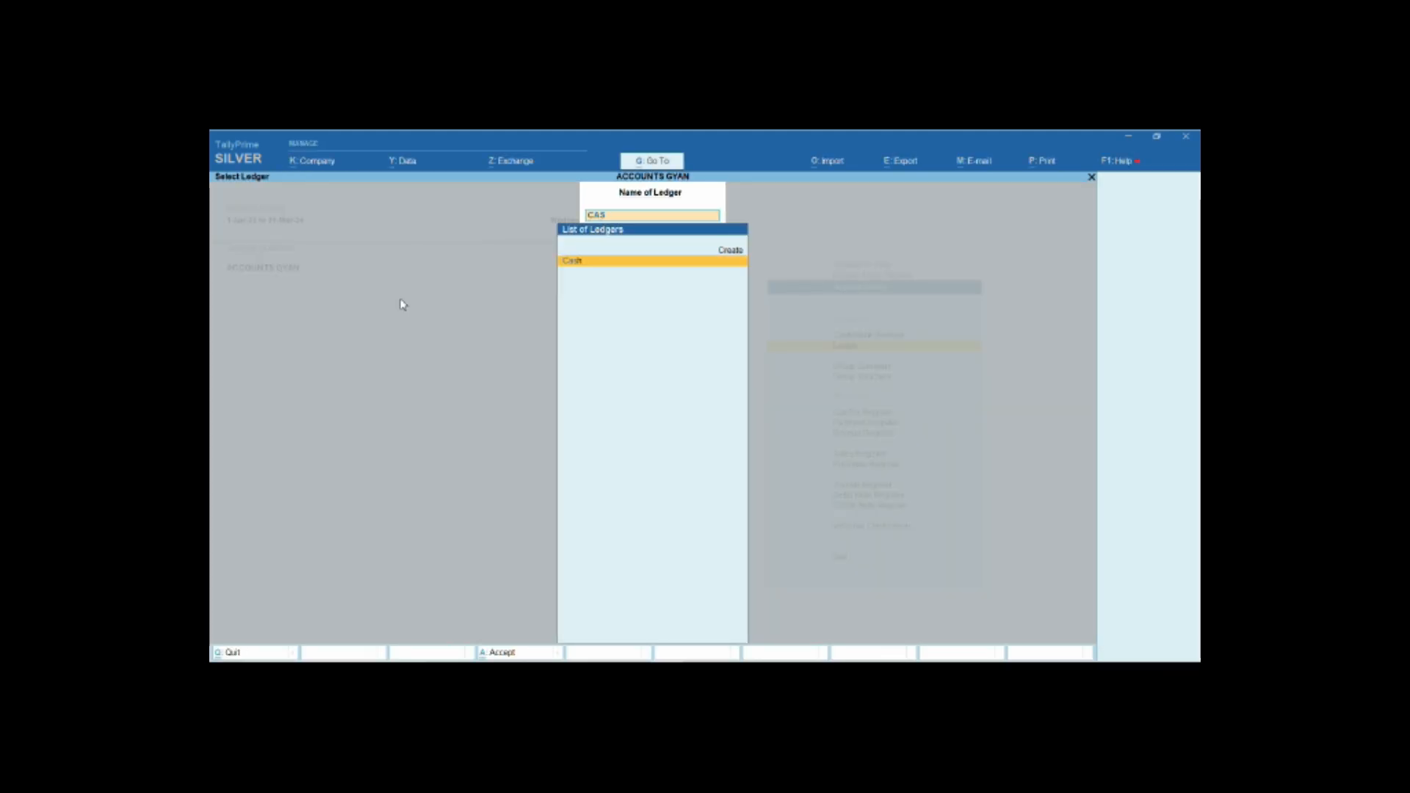
key("Return")
Examine the receipts, payment and closing balance in the Cash ledger, and return to the Gateway of Tally.
key("Down")
key("Down")
key("Down")
key("Down")
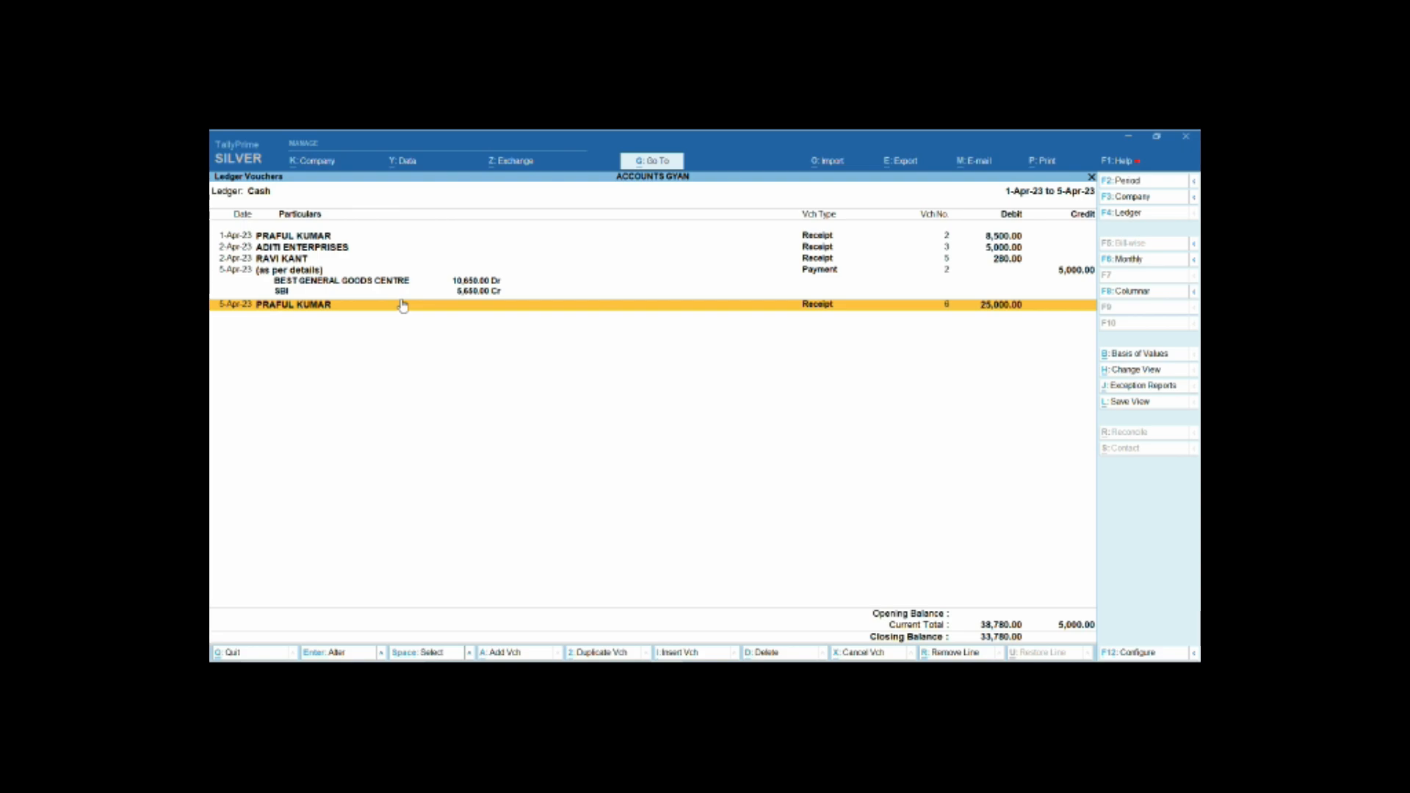
key("Up")
key("Up")
key("Up")
key("Up")
key("Up")
key("Down")
key("Down")
key("Down")
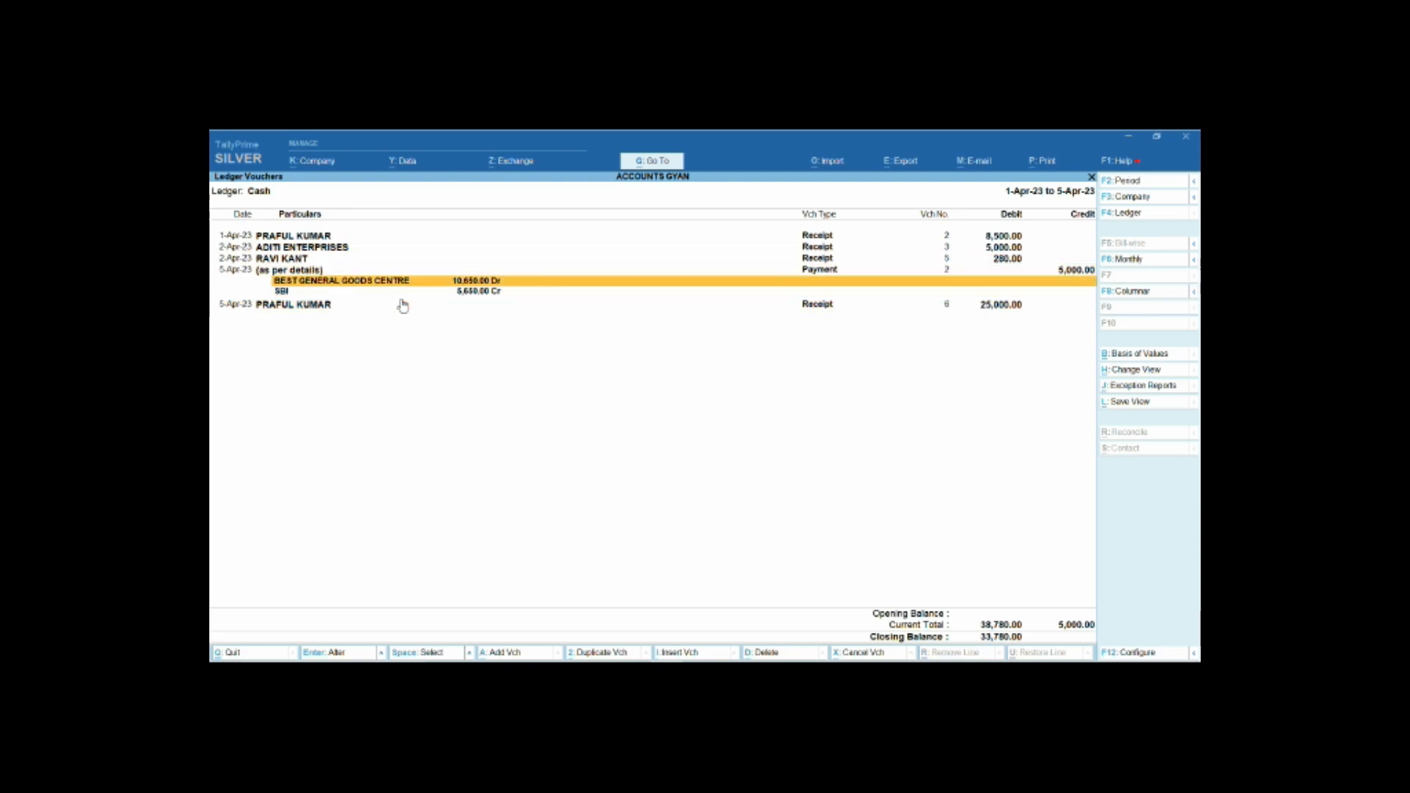
key("Down")
key("Down")
key("Escape")
key("Escape")
key("Escape")
key("Escape")
key("Escape")
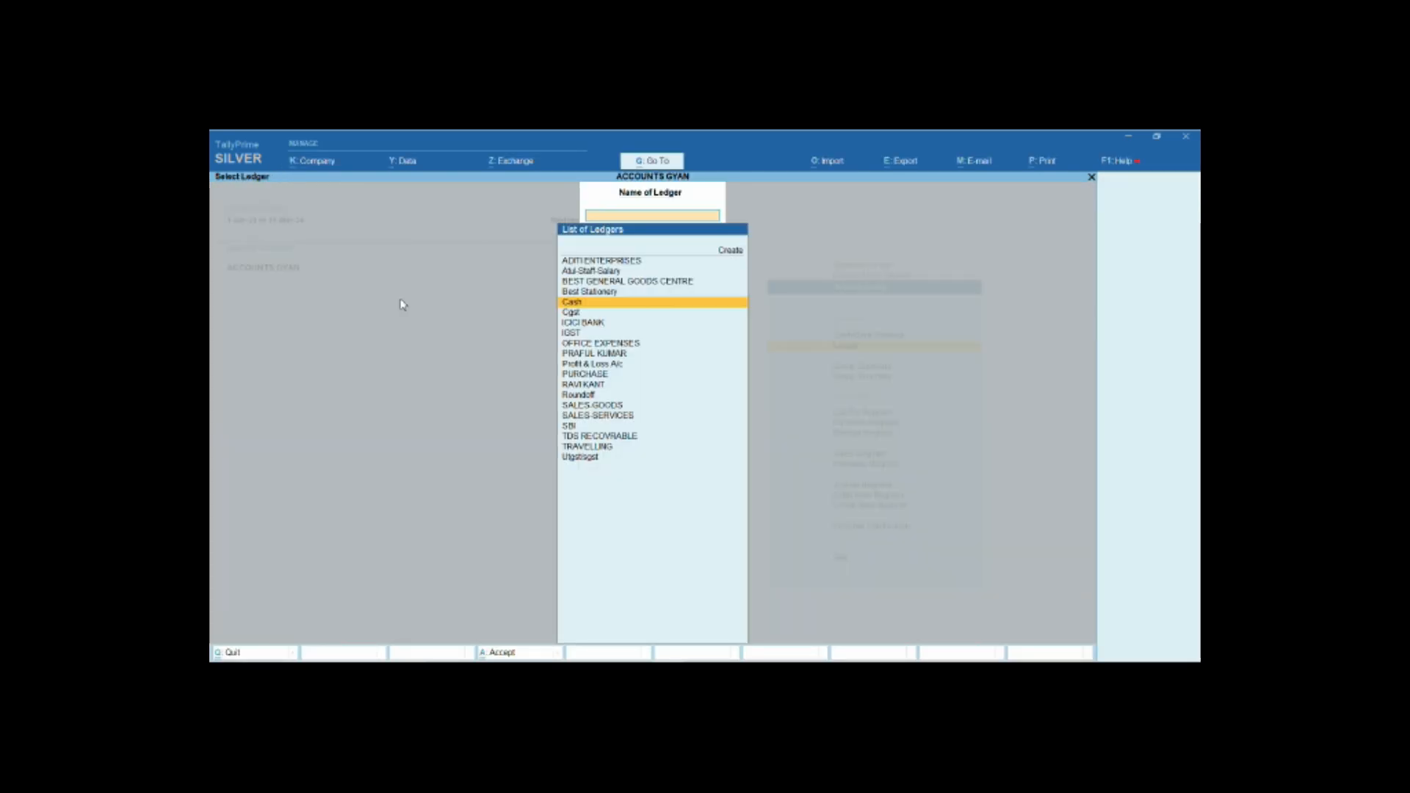
key("n")
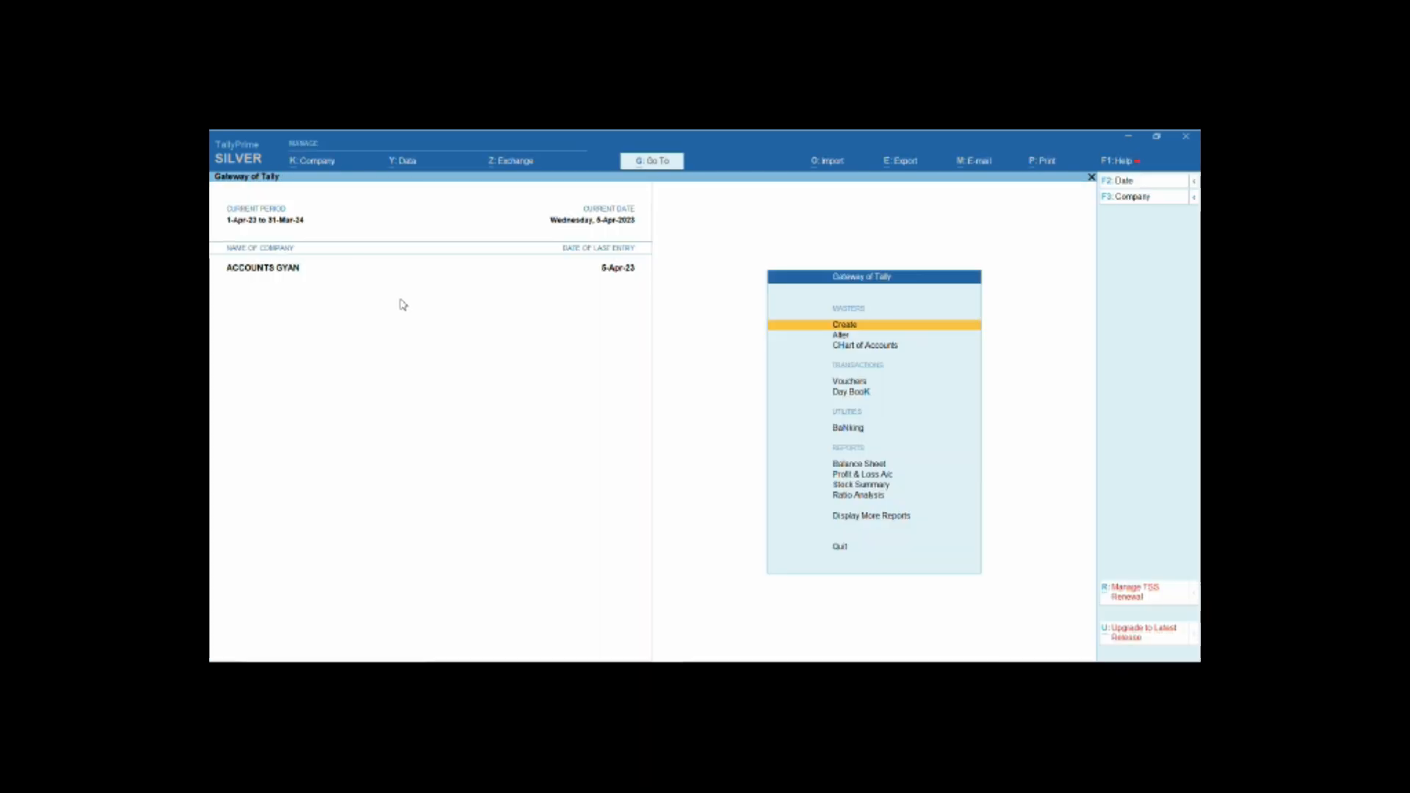
Start a new payment voucher and debit the staff salary ledger with 10,000.
key("Down")
key("Down")
key("Down")
key("Return")
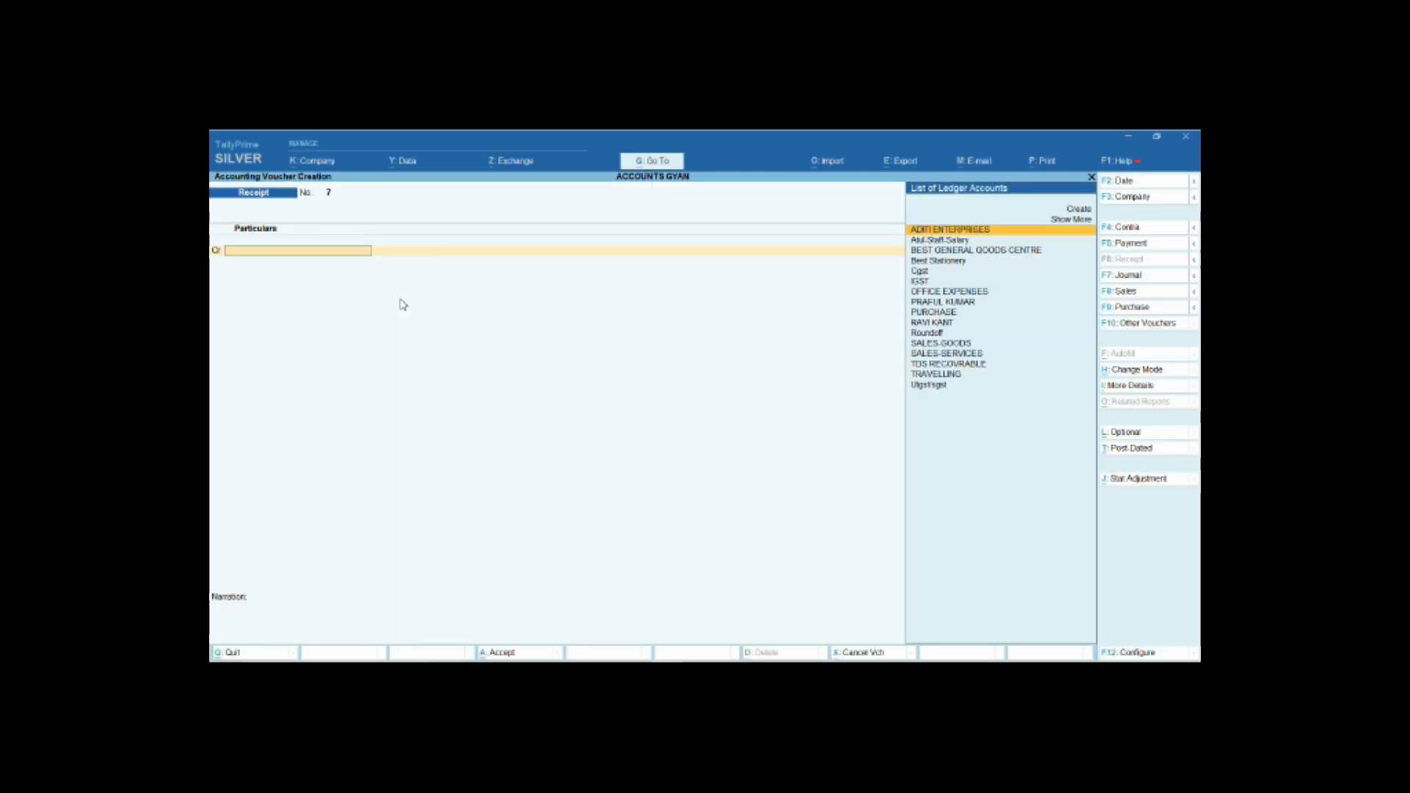
key("F5")
key("Down")
key("Return")
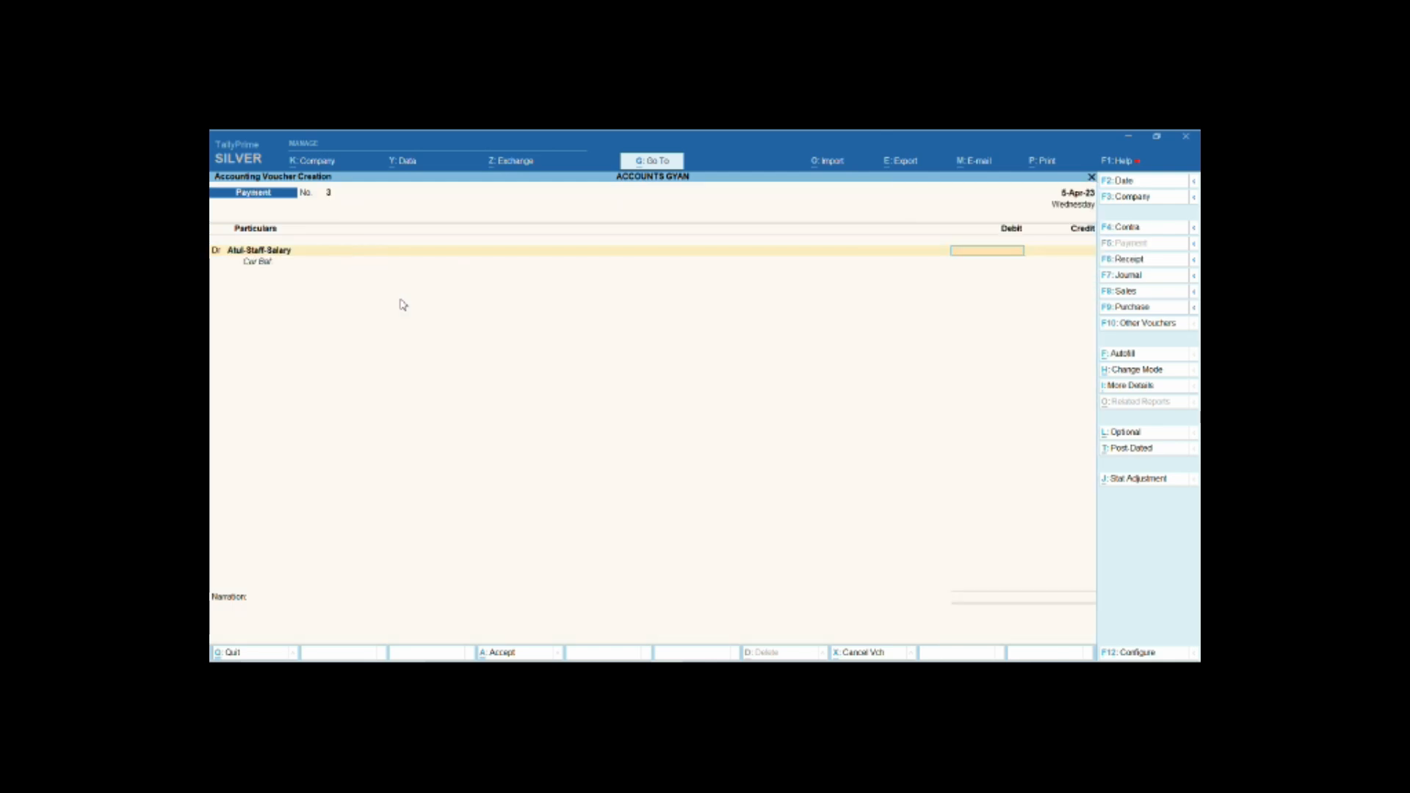
type("10,000")
key("Return")
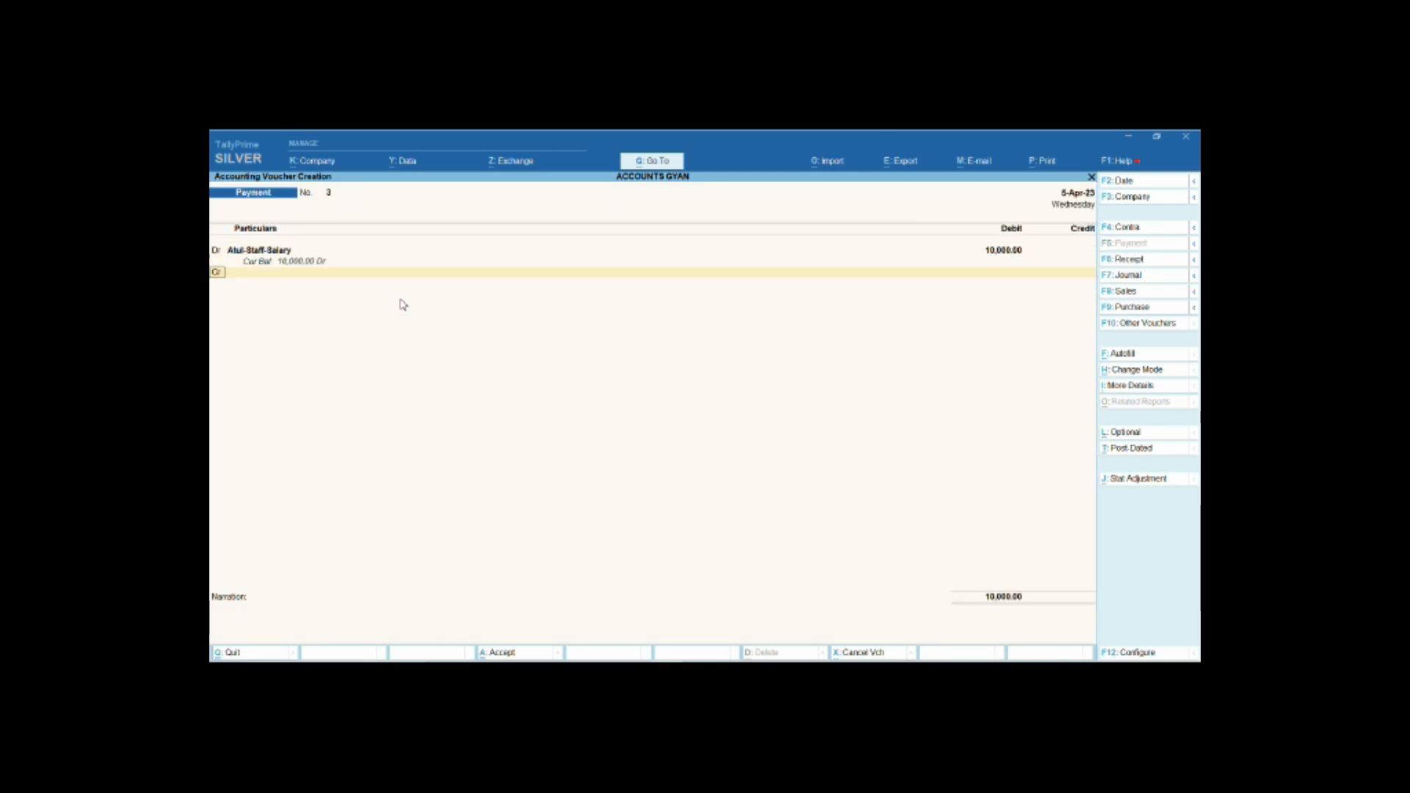
Credit the 10,000 salary payment to the Cash ledger in the payment voucher.
type("CAS")
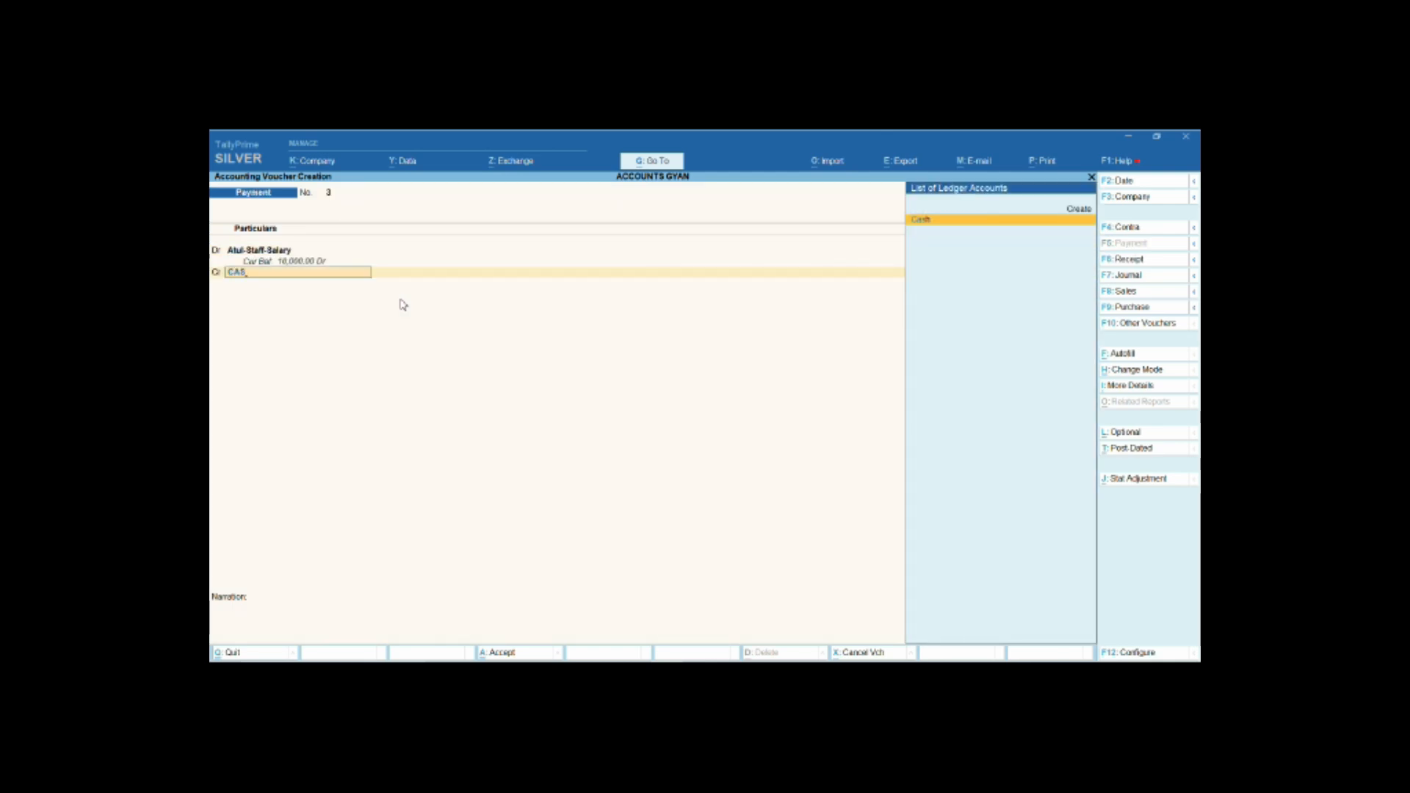
key("Return")
key("Return")
Open the staff salary ledger for alteration from the voucher's debit line, check the group it falls under, and leave it.
key("BackSpace")
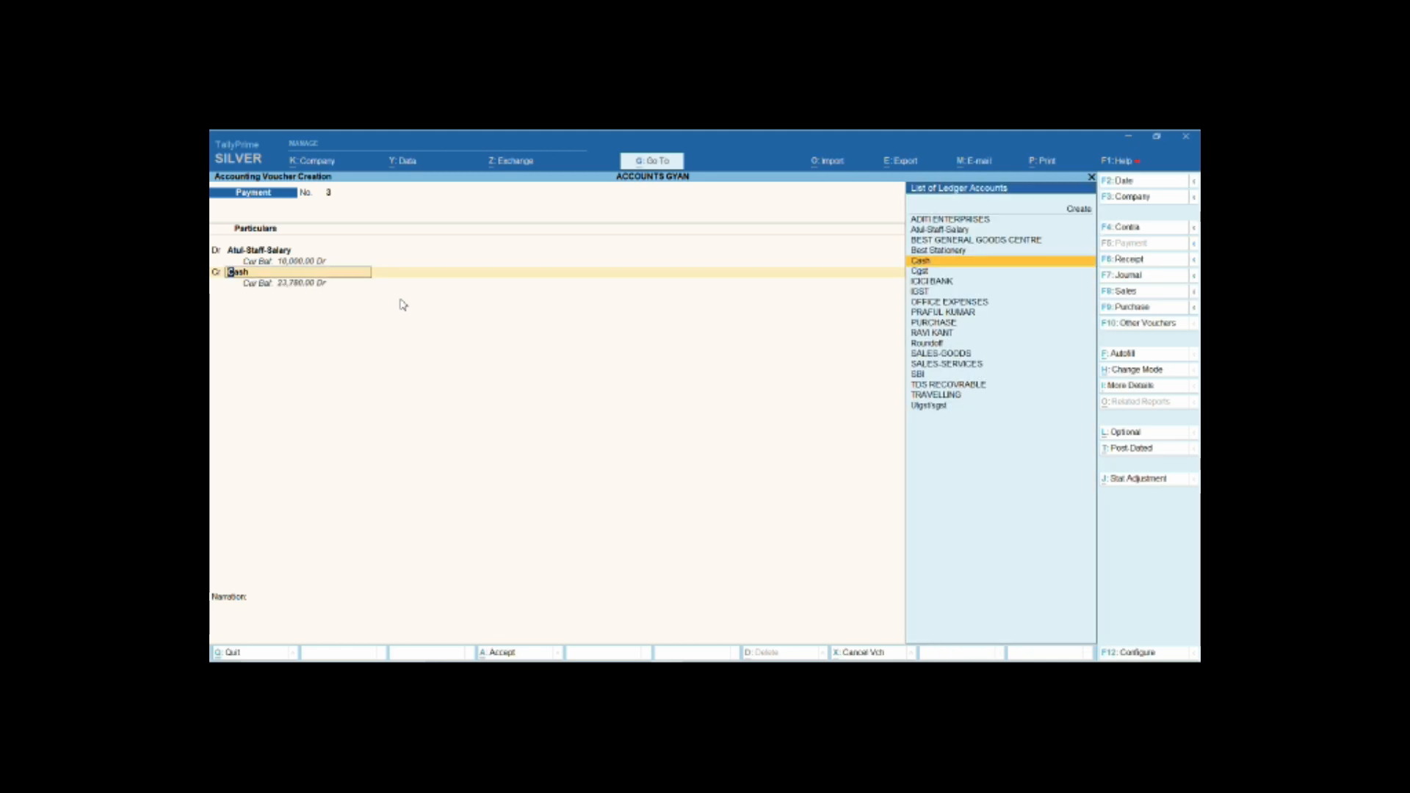
key("BackSpace")
key("BackSpace")
key("BackSpace")
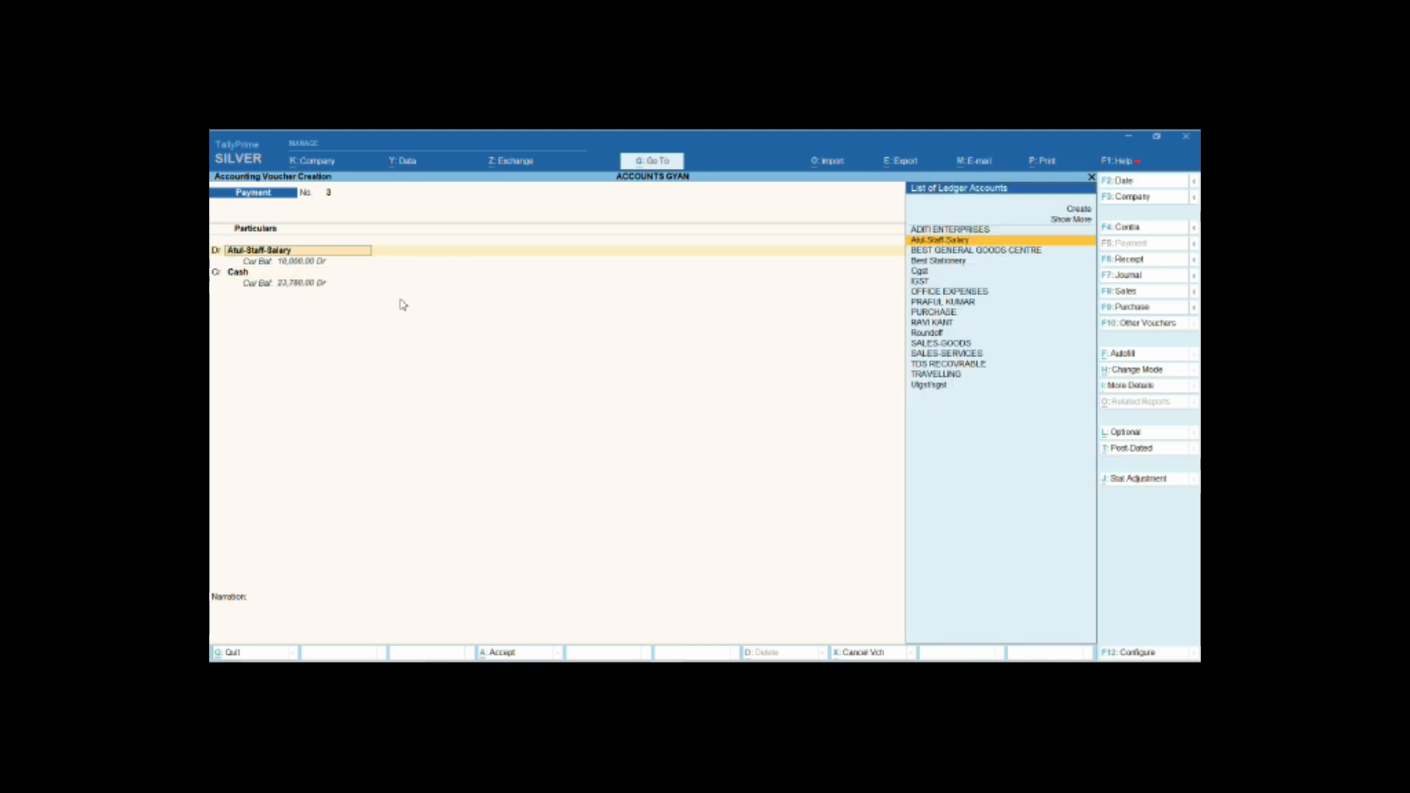
key("ctrl")
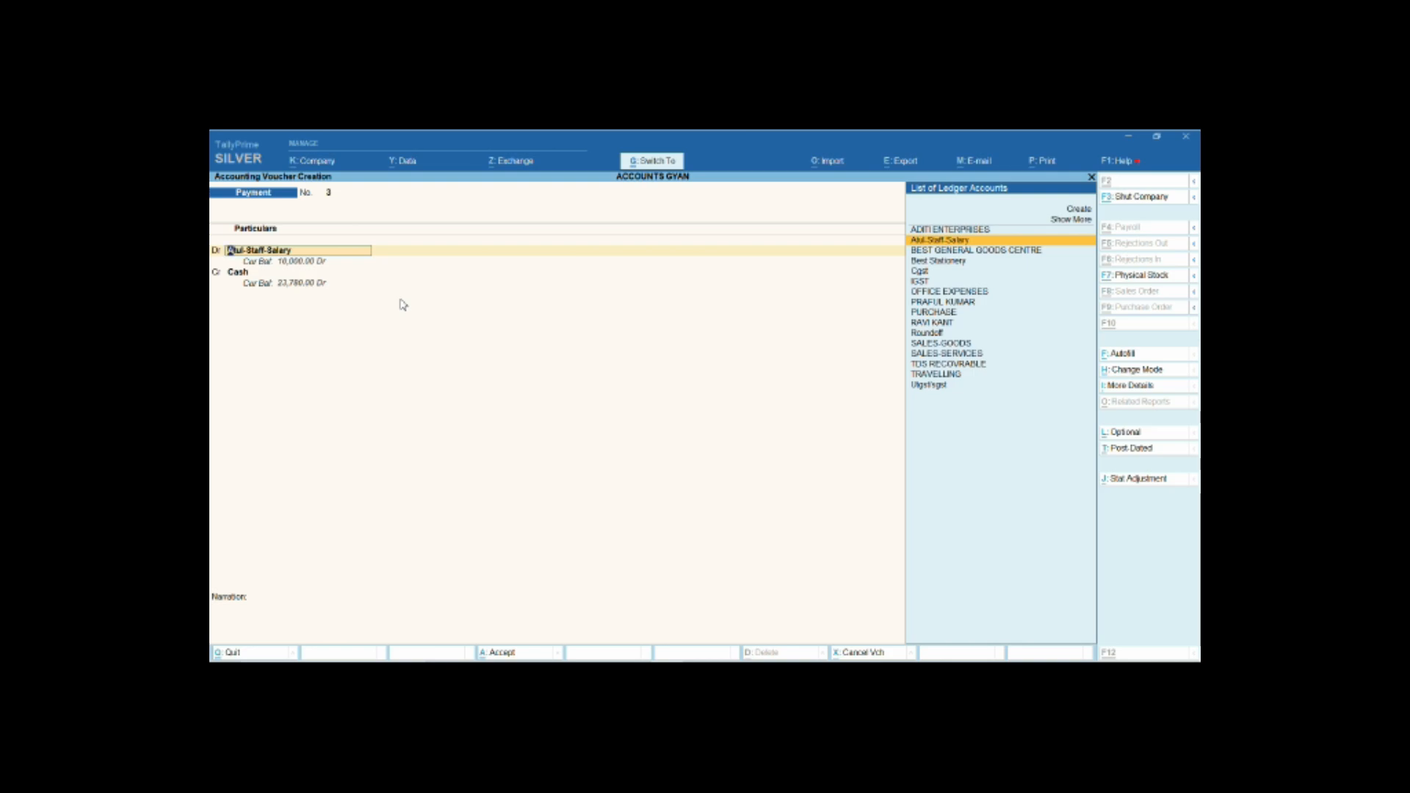
key("ctrl+Return")
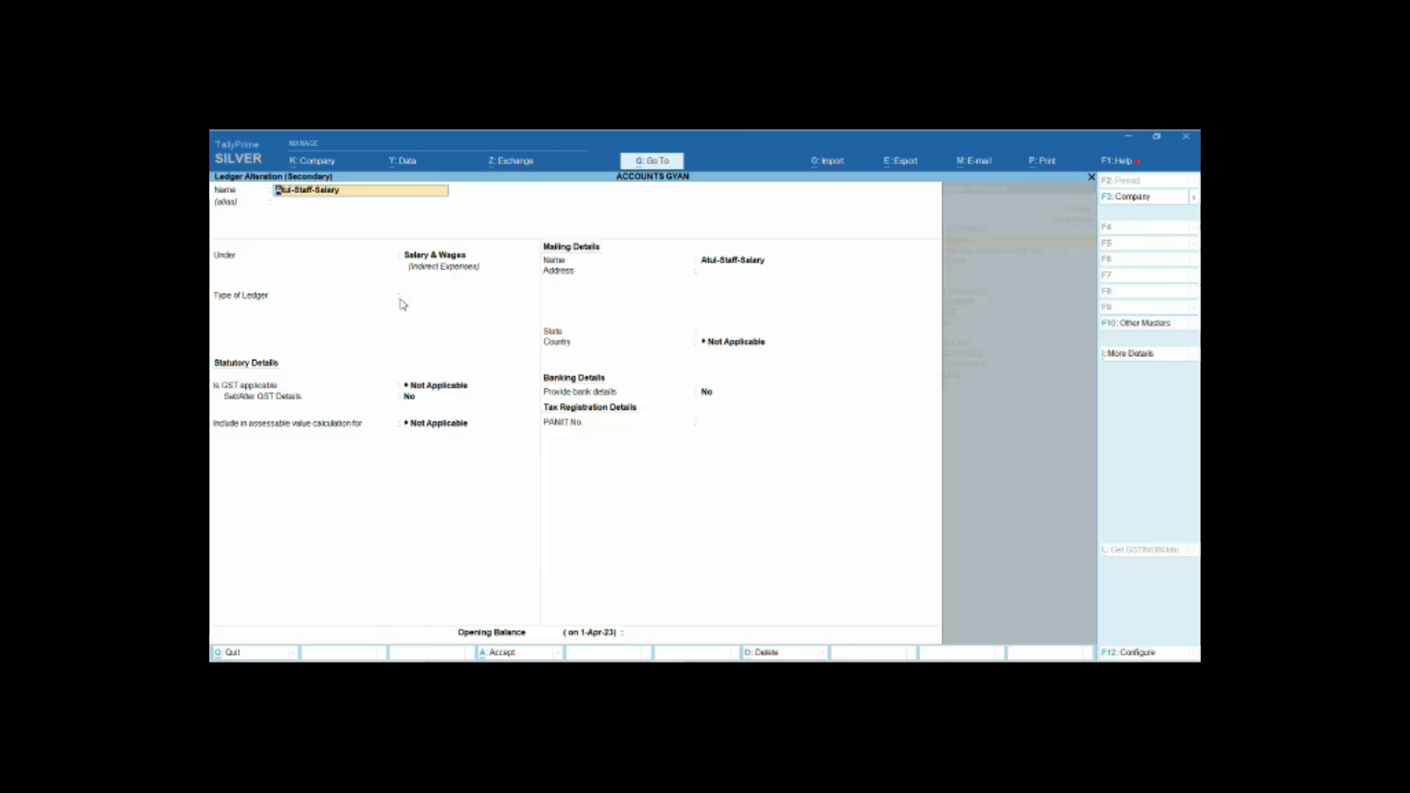
key("Return")
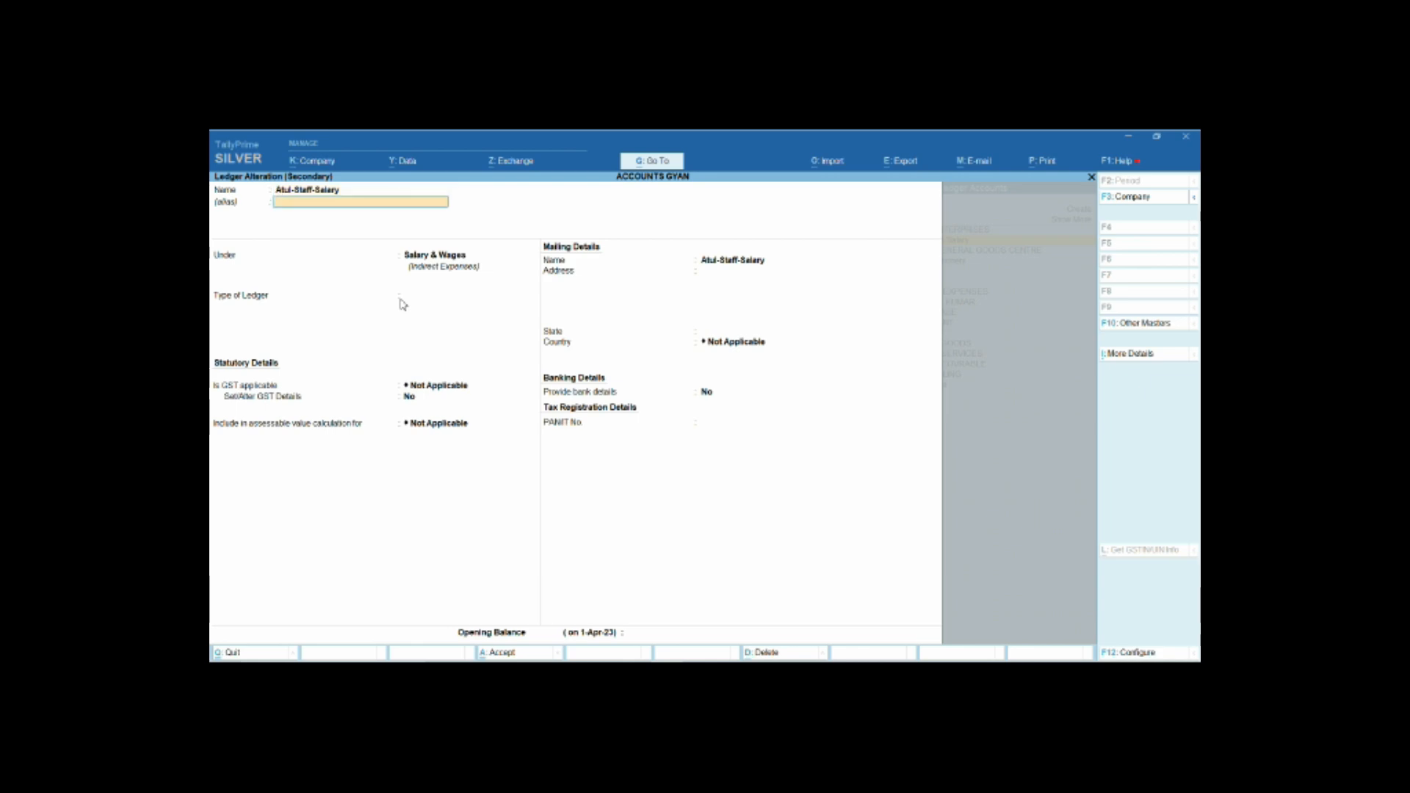
key("Return")
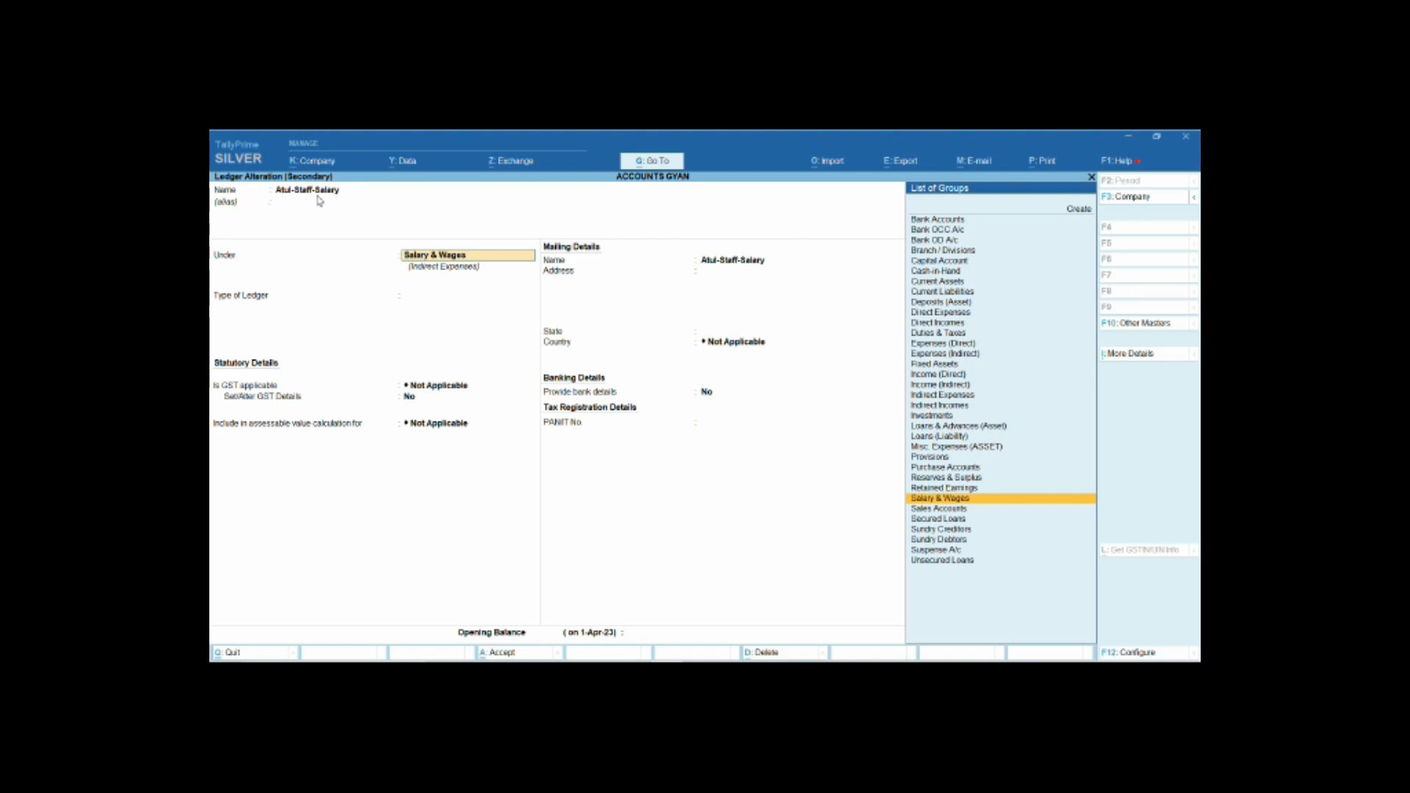
key("BackSpace")
key("Escape")
Enter the narration "BEING CASH PAID AGT SALARY FOR THE MONT OF MARCH 2023" and save the salary payment voucher.
key("Return")
key("Return")
key("Return")
key("Return")
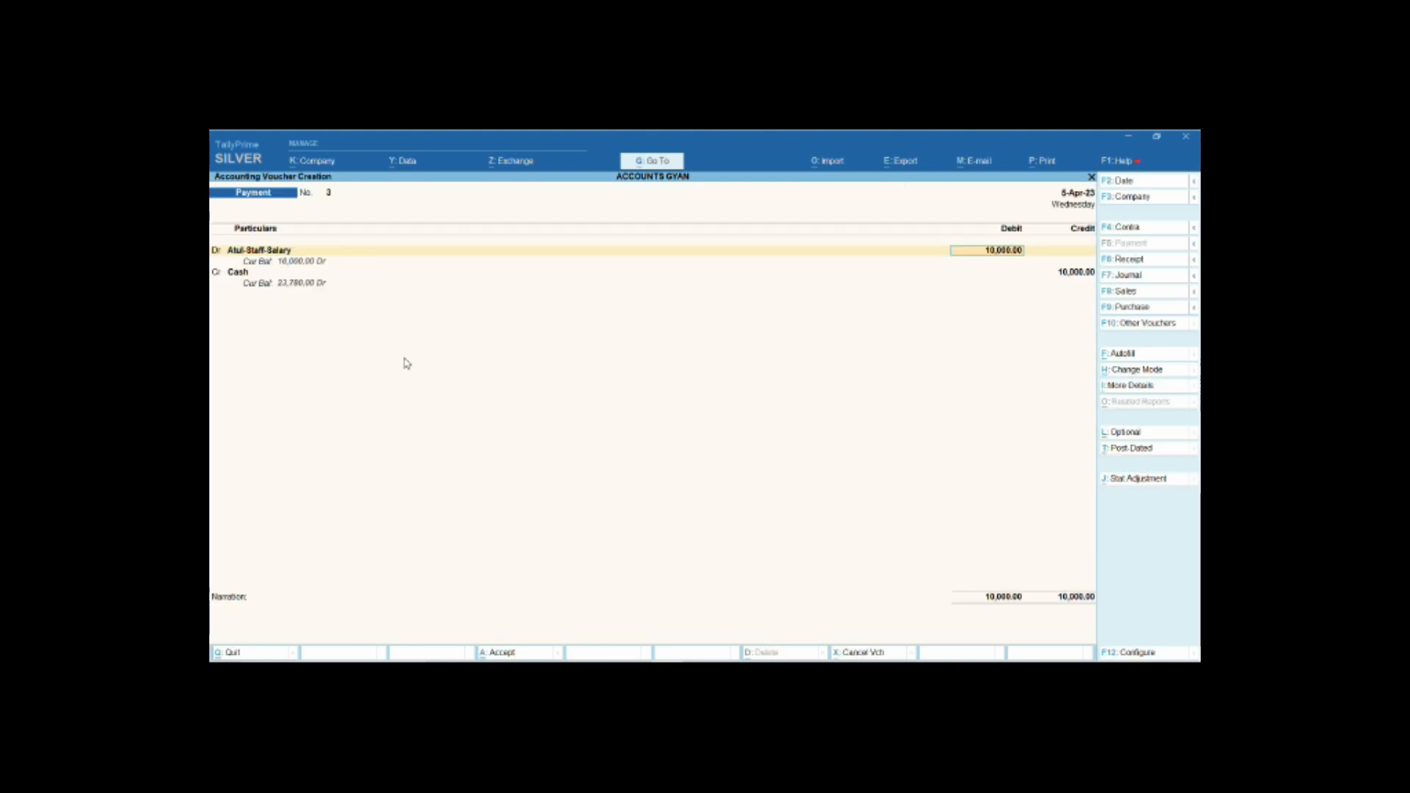
key("Return")
key("Return")
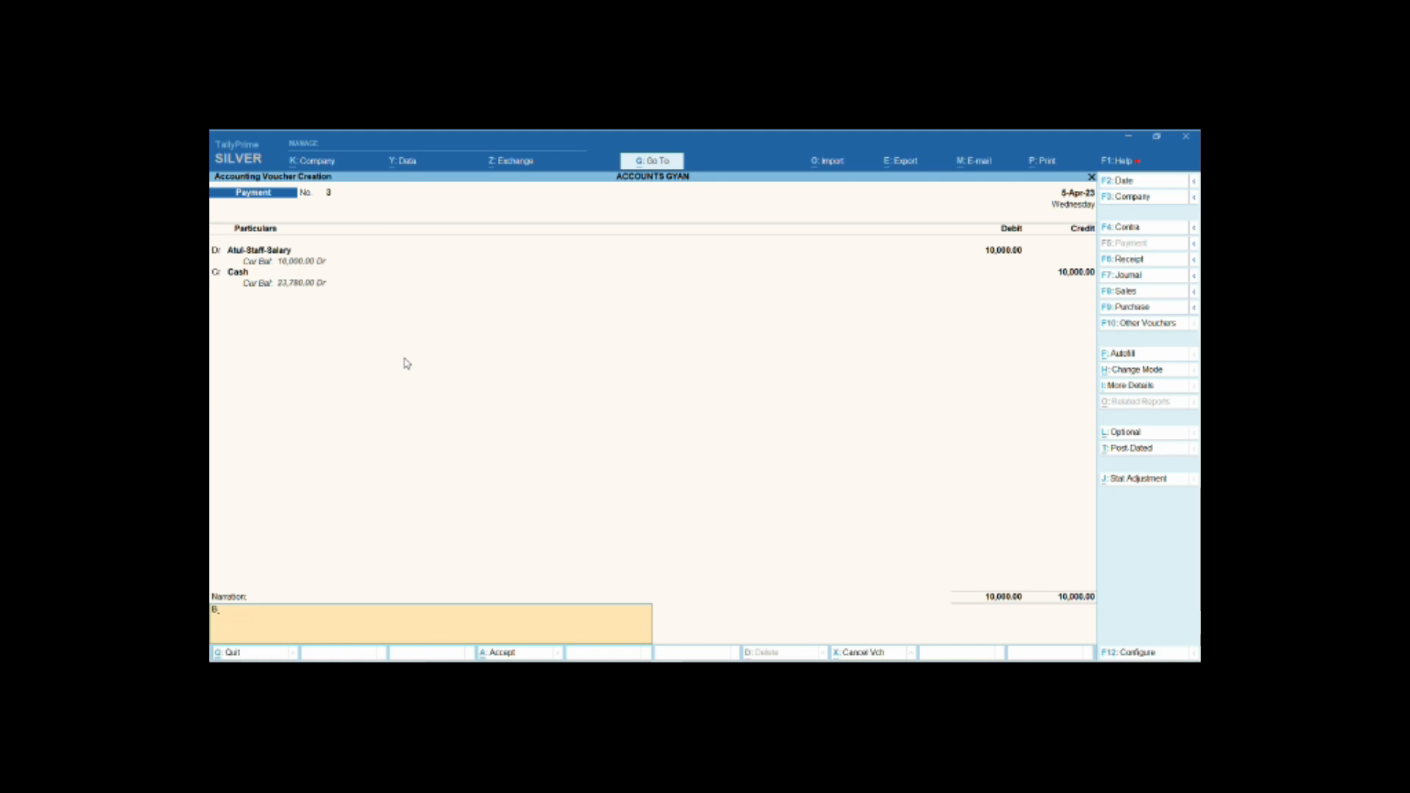
type("EING CASH PAID AG")
type("T SALARY FOR THE MO")
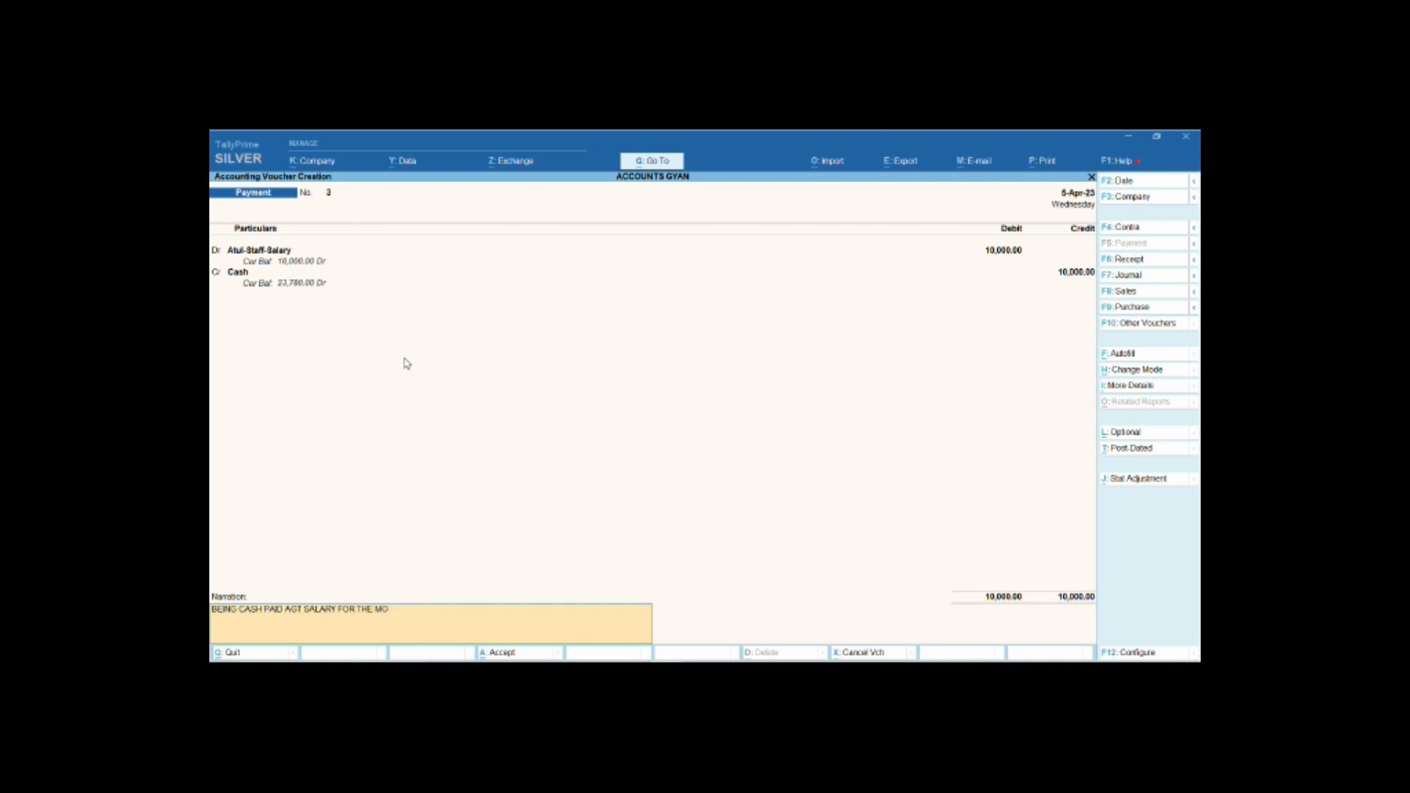
type("NT OF MARCH 2023")
key("Return")
key("Return")
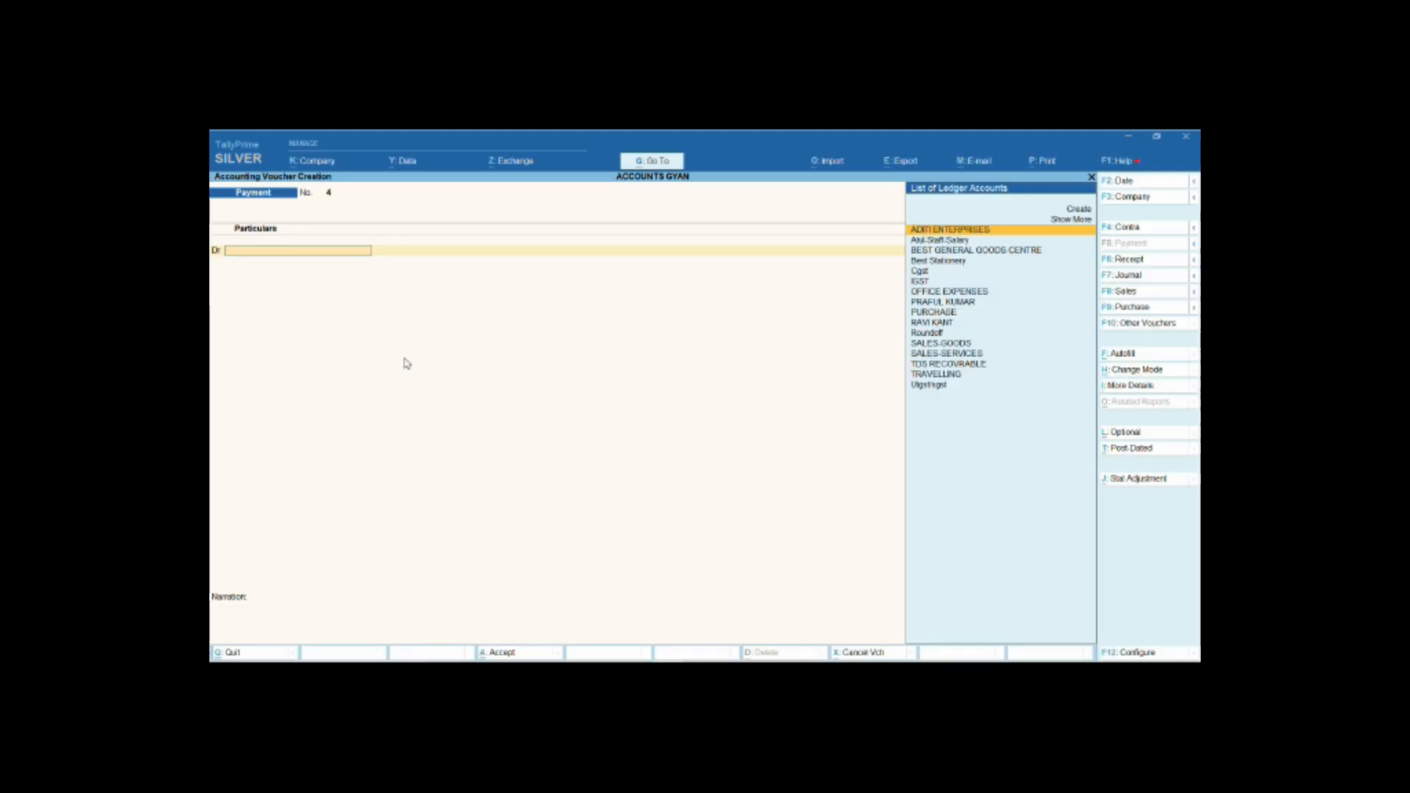
Look through the list of ledger accounts available for the new payment voucher's debit line.
key("Down")
key("Down")
key("Down")
key("Down")
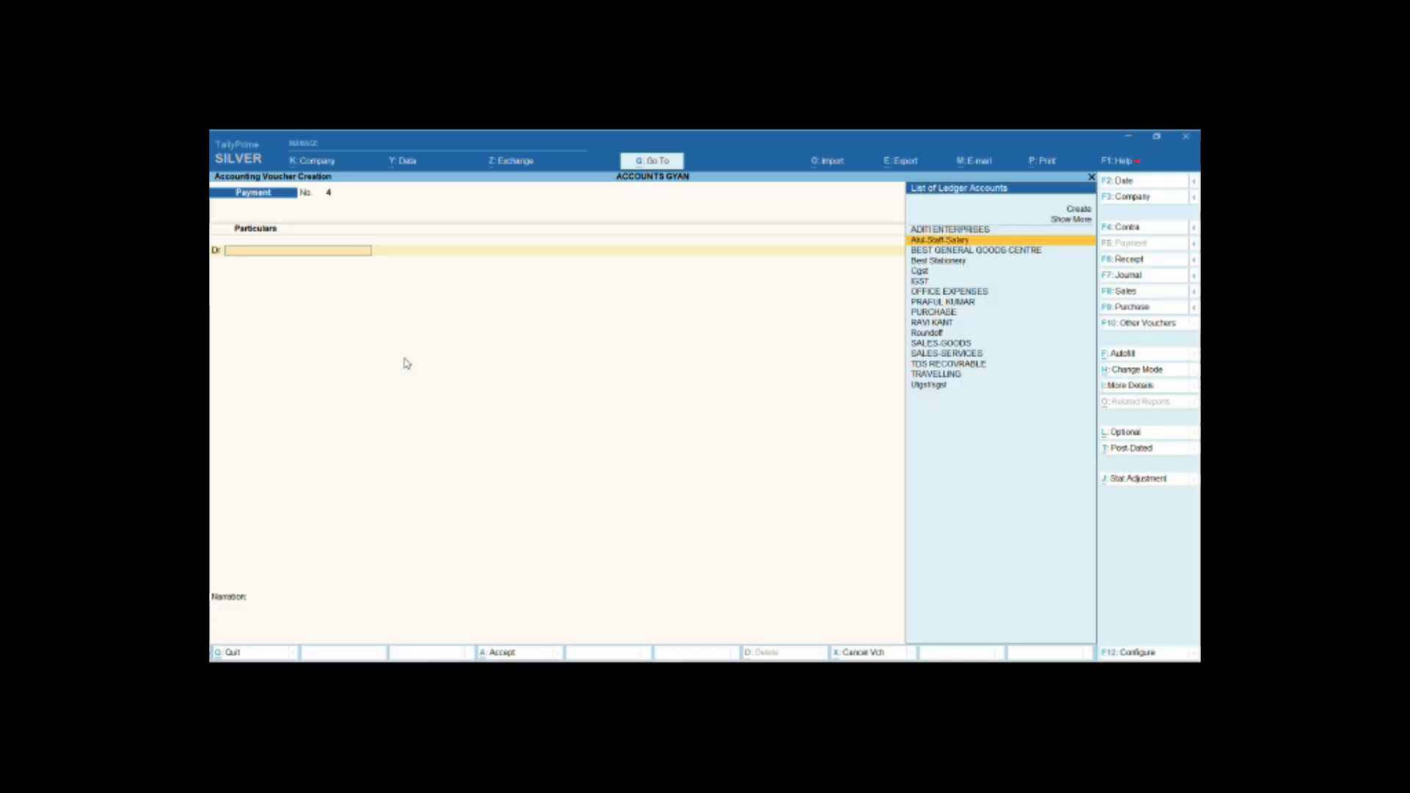
key("Down")
key("Down")
key("Down")
key("Down")
key("Down")
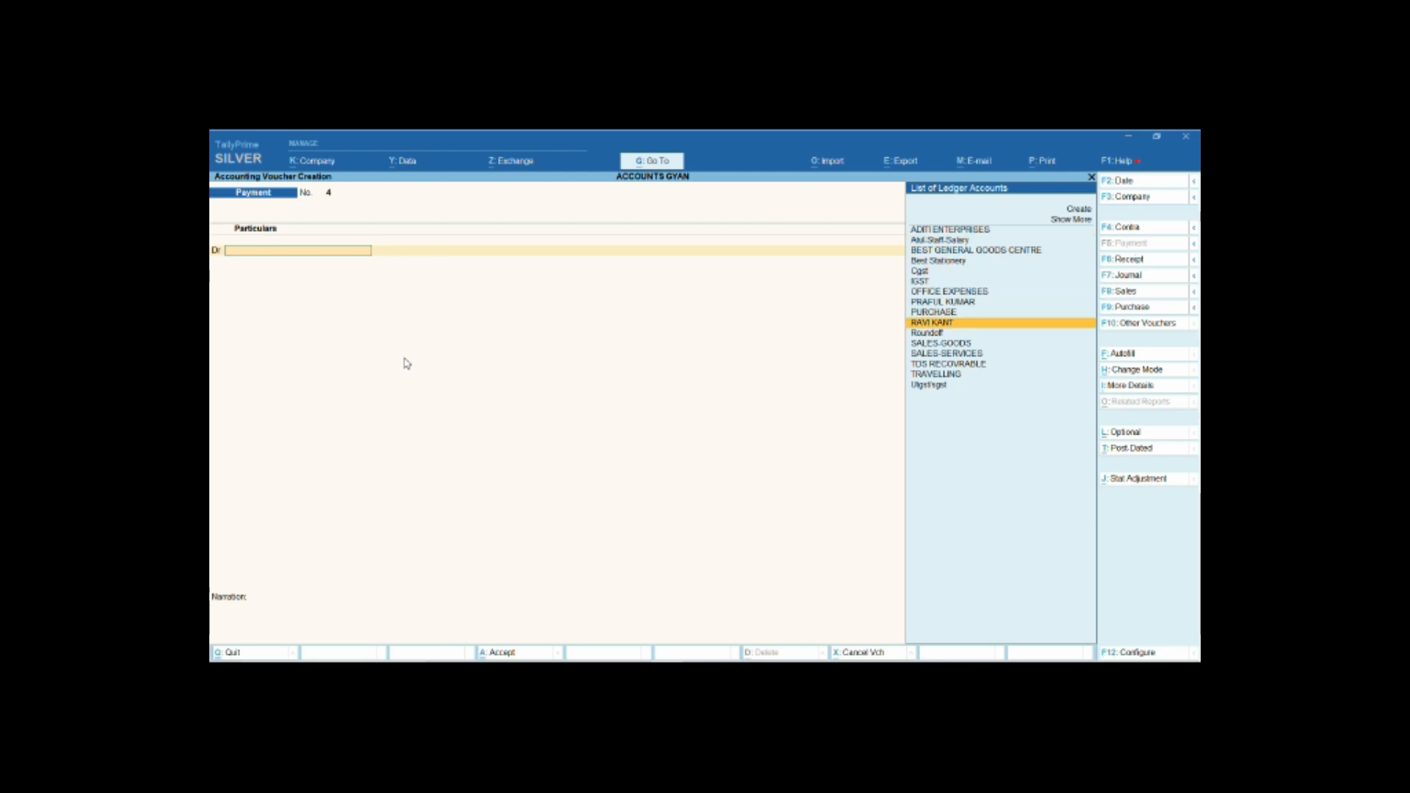
key("Down")
key("Down")
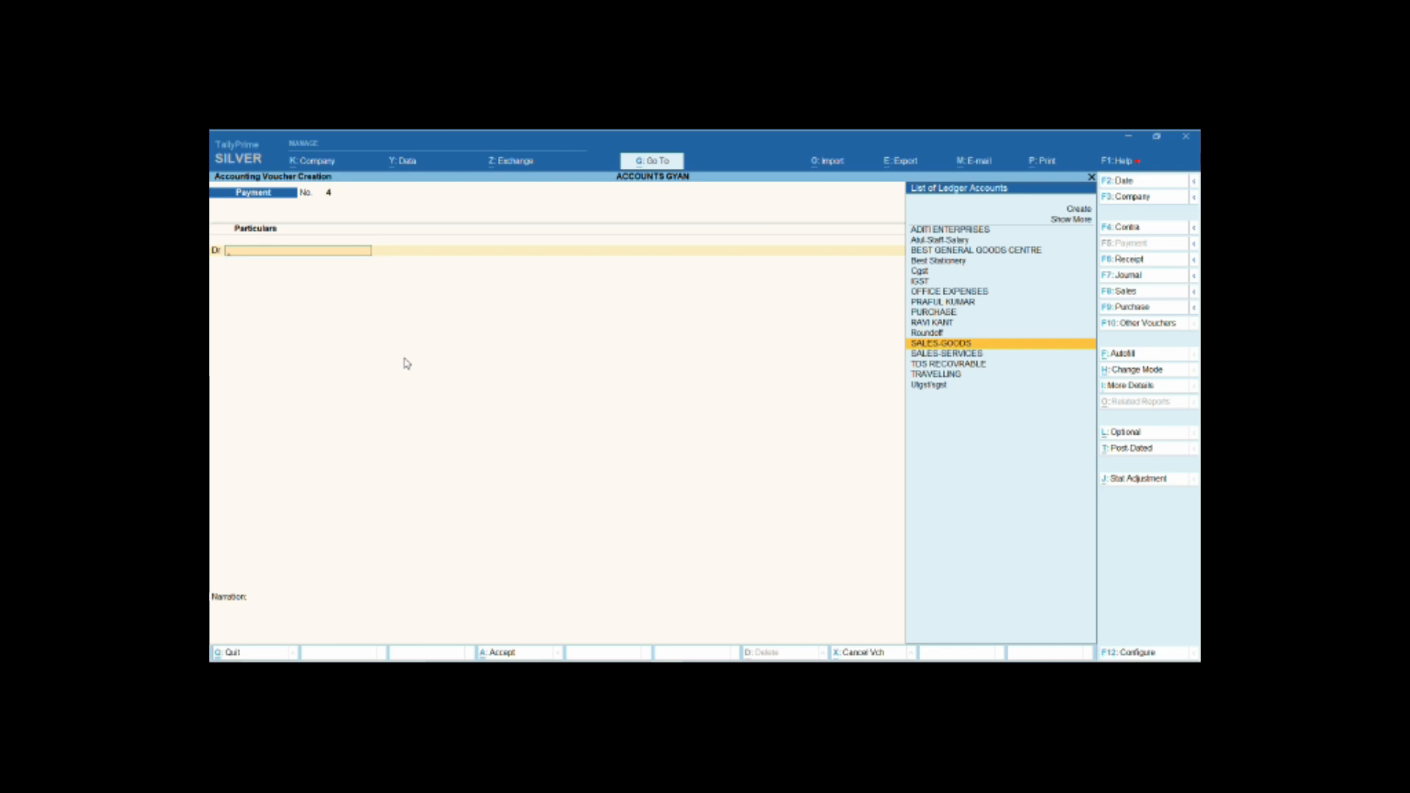
Try to create a ledger named Office Expenses from the payment voucher, and quit ledger creation.
key("alt+c")
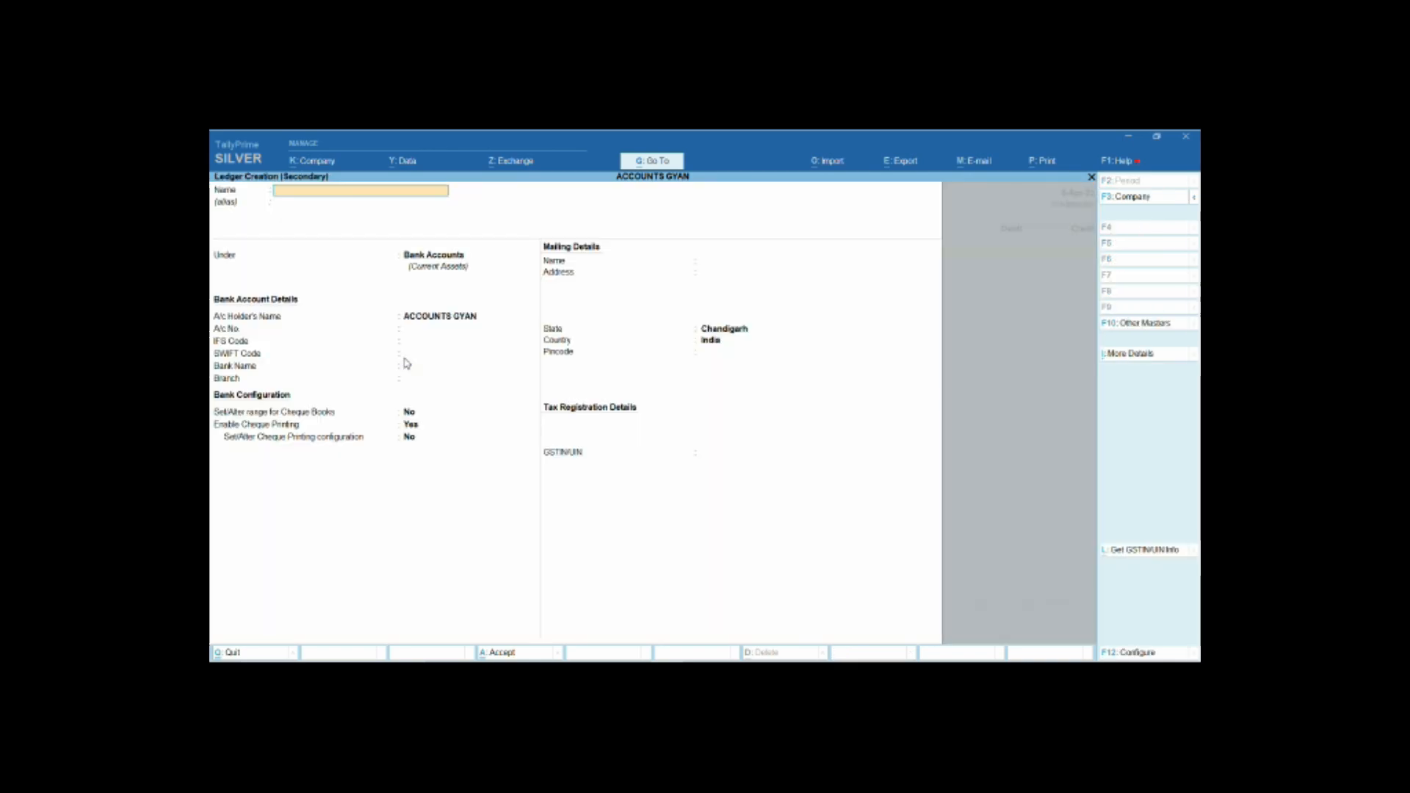
type("O")
type("ffice")
type(" Esp")
type("enses")
key("Return")
key("Escape")
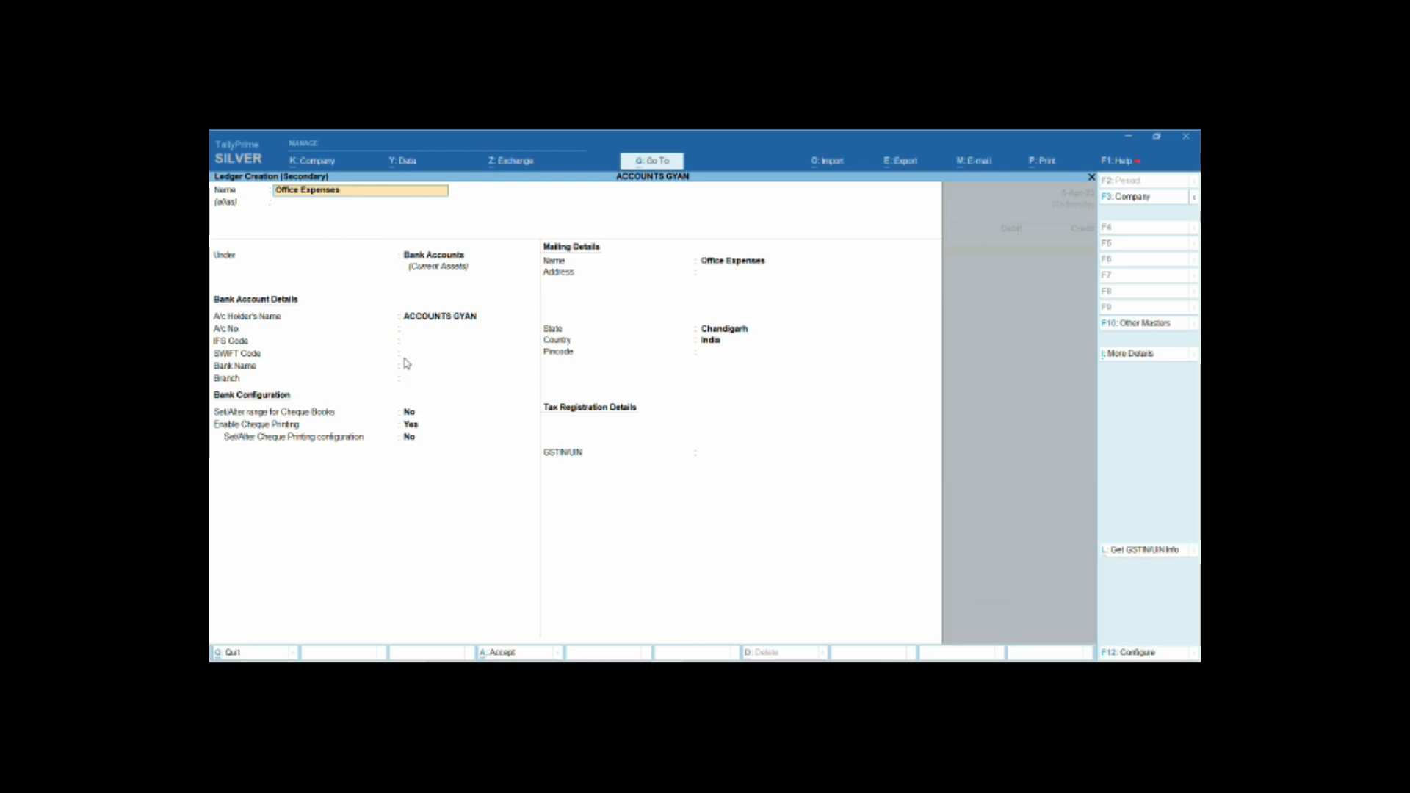
key("Escape")
key("Escape")
key("y")
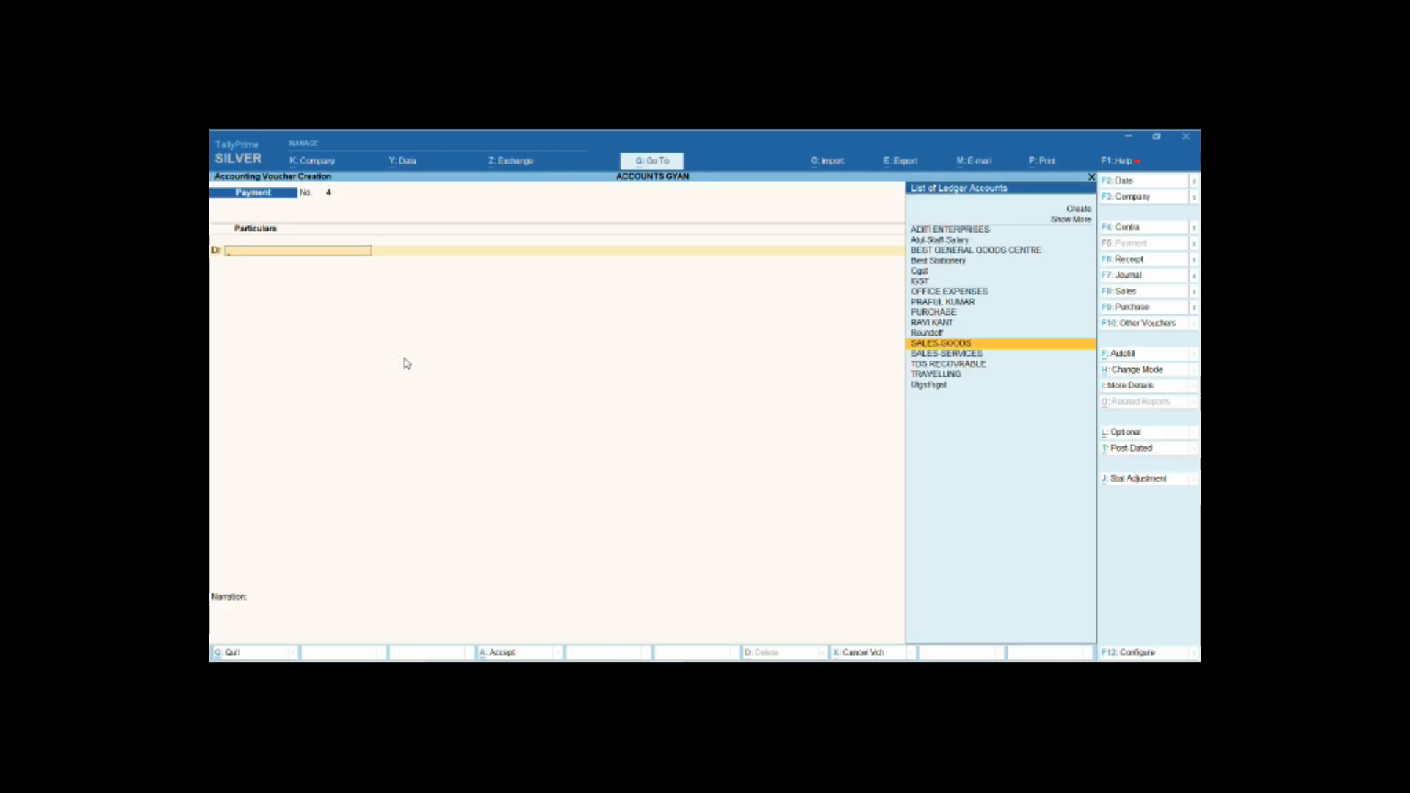
Locate OFFICE EXPENSES in the ledger list and try once more to create a ledger with that same name.
key("Up")
key("Up")
key("Up")
key("Up")
key("Up")
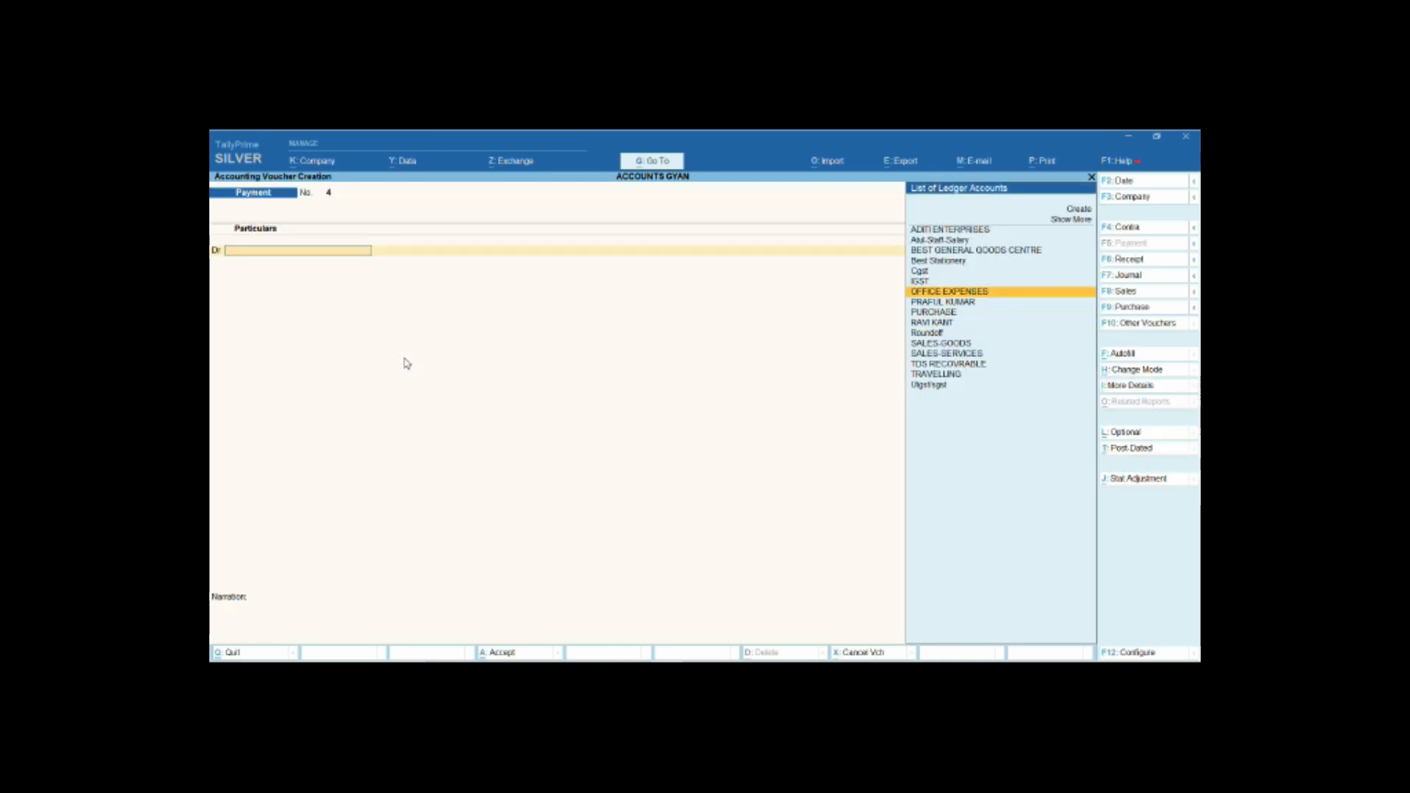
key("alt+c")
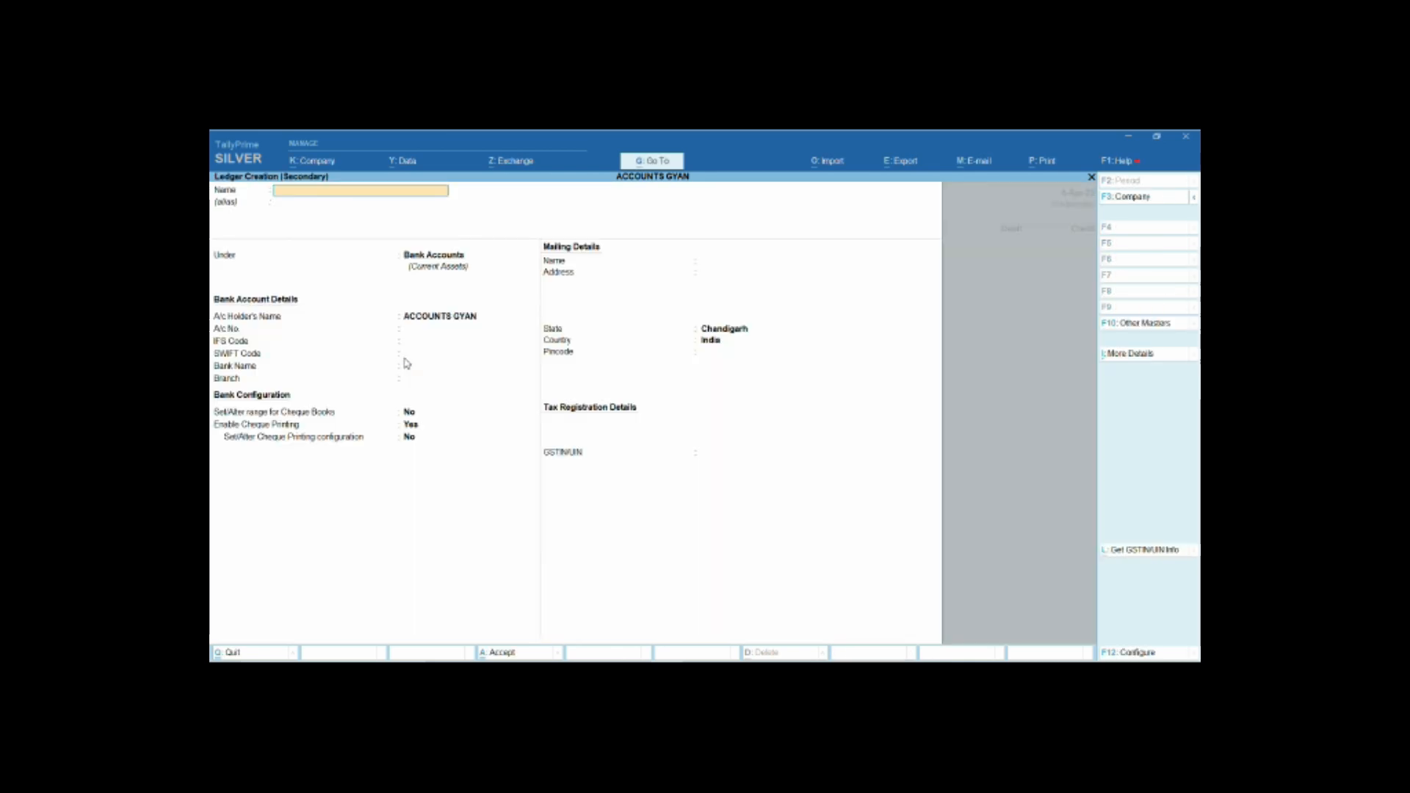
type("Office Expenses")
key("Return")
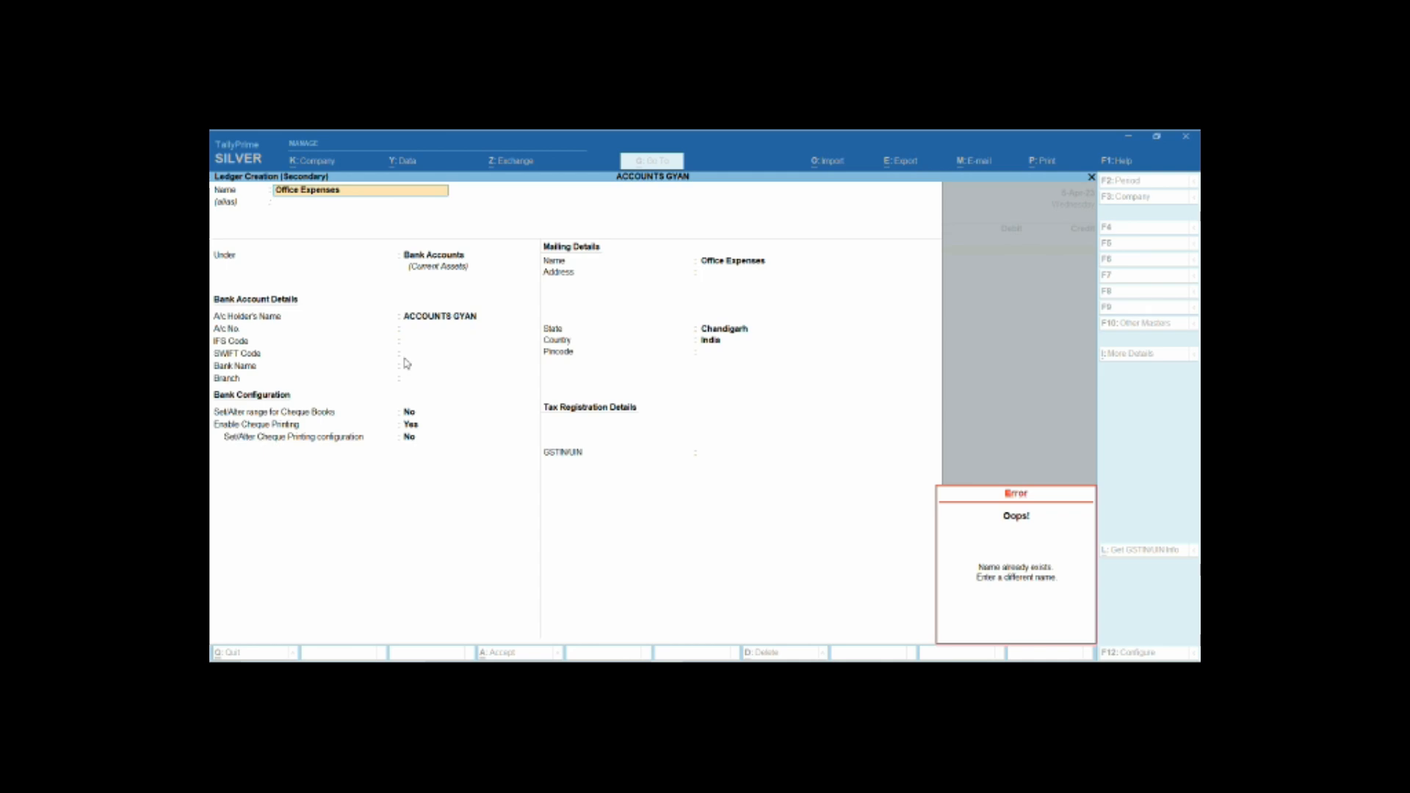
key("Escape")
key("Escape")
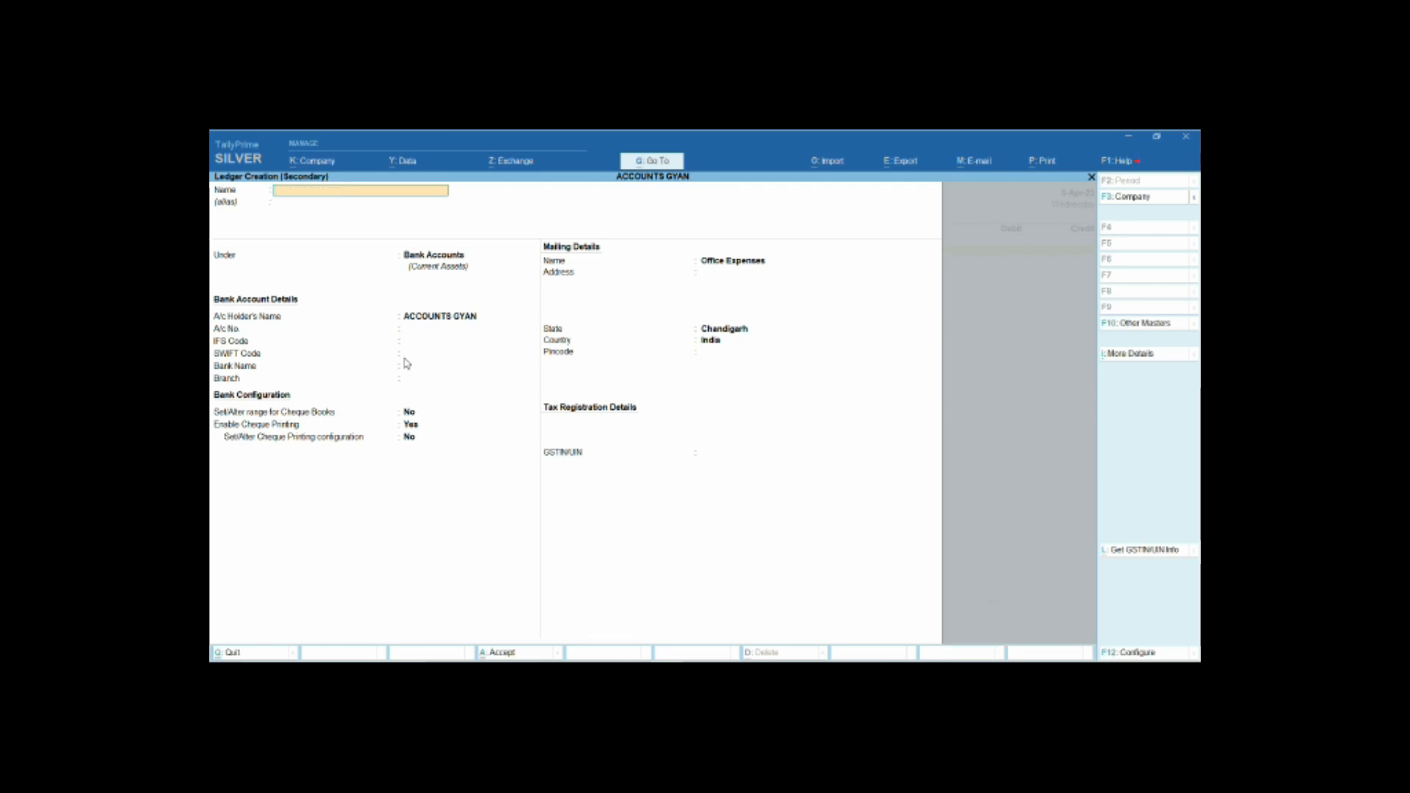
key("Escape")
type("n")
Try to create a ledger named Travelling, and return to the payment voucher.
type("Tra")
key("Return")
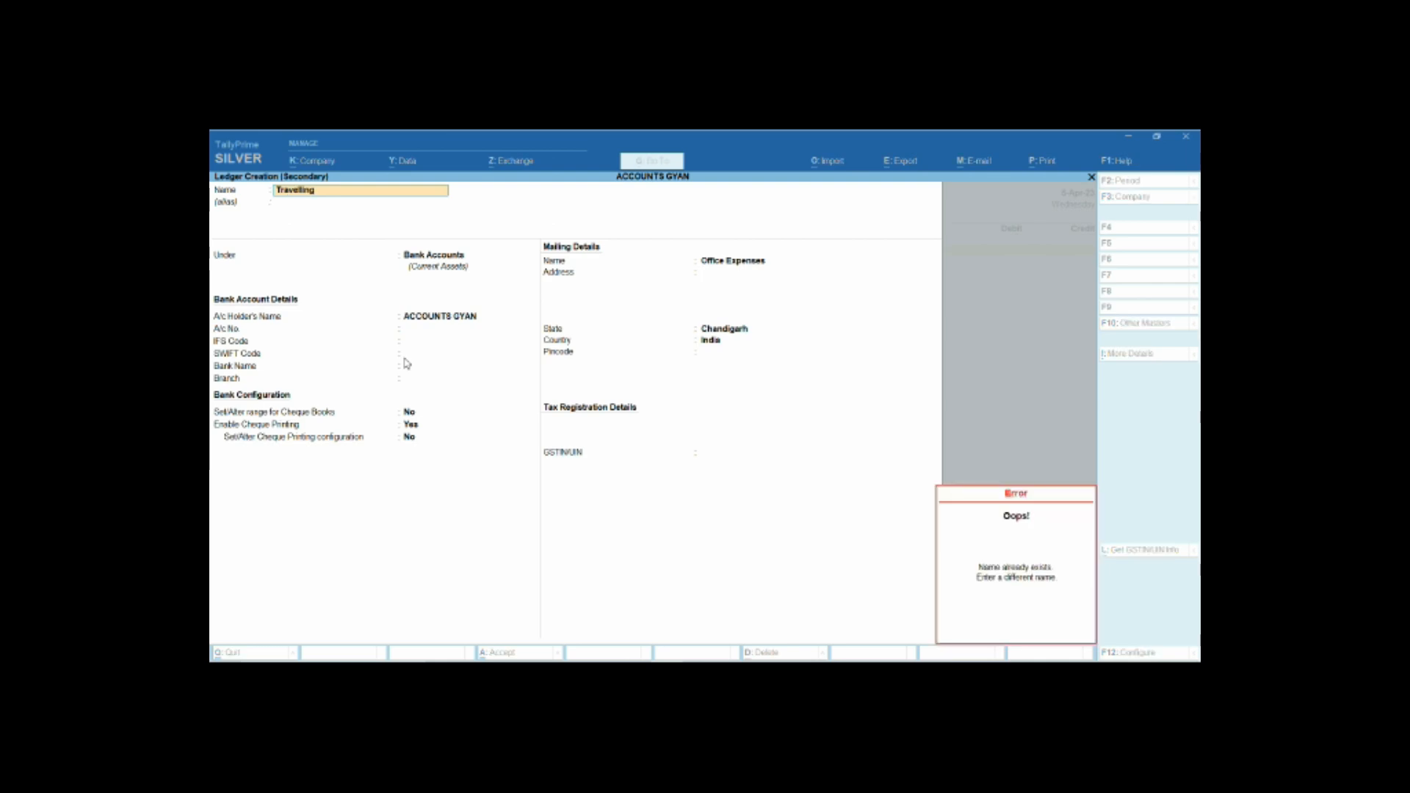
key("Escape")
key("Escape")
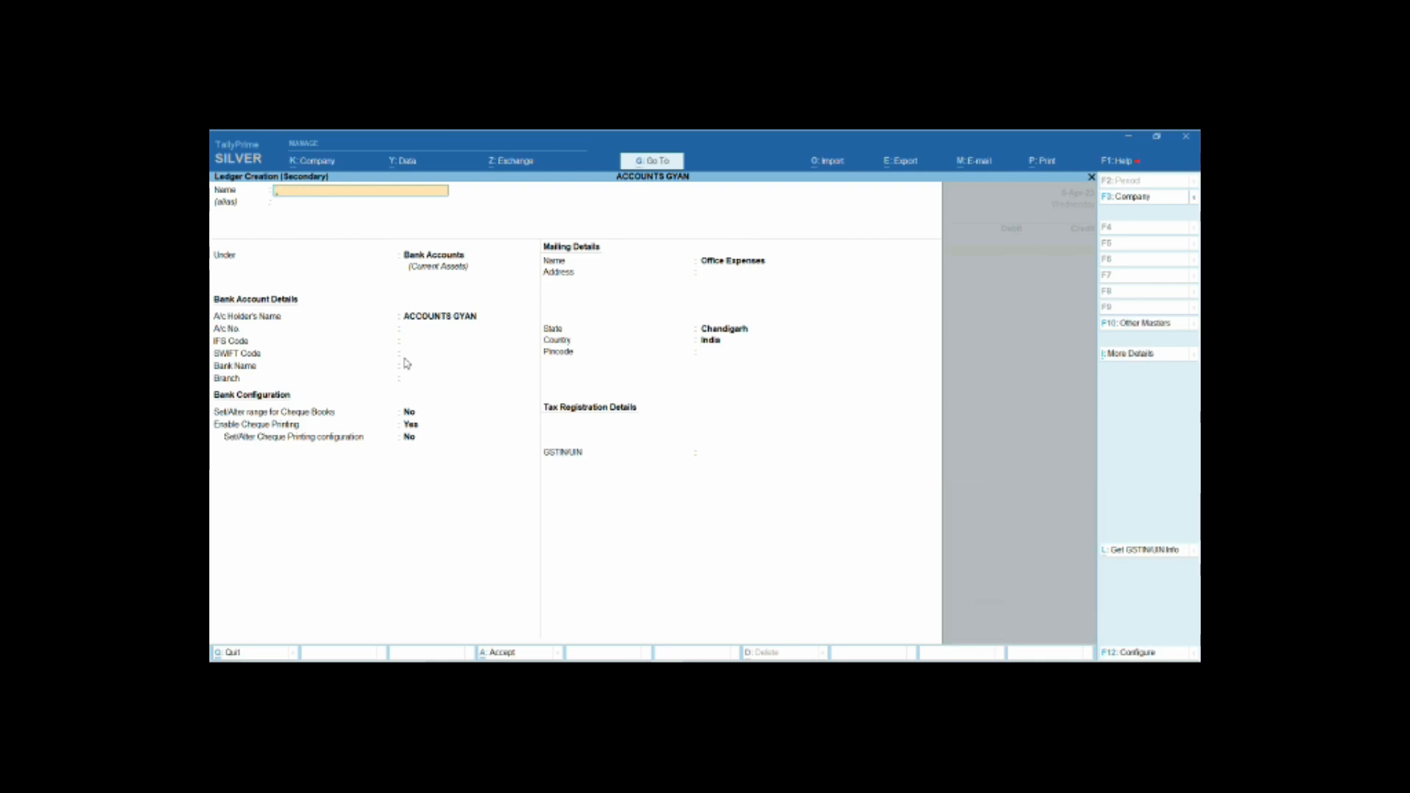
key("Escape")
Go through the existing ledgers between IGST and TDS RECOVRABLE, including OFFICE EXPENSES, in the voucher's ledger list.
key("Down")
key("Down")
key("Down")
key("Down")
key("Down")
key("Down")
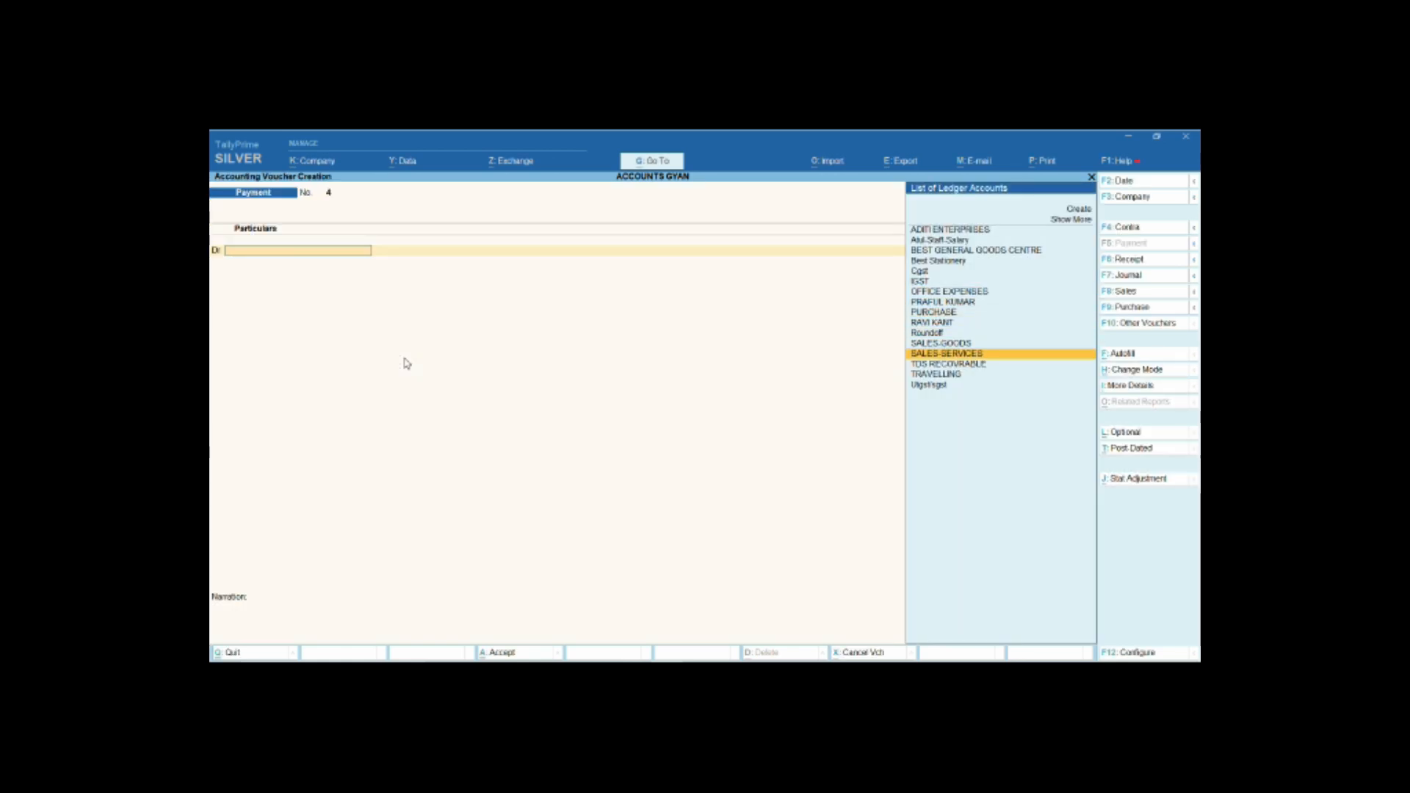
key("Up")
key("Down")
key("Down")
key("Up")
key("Up")
key("Up")
key("Up")
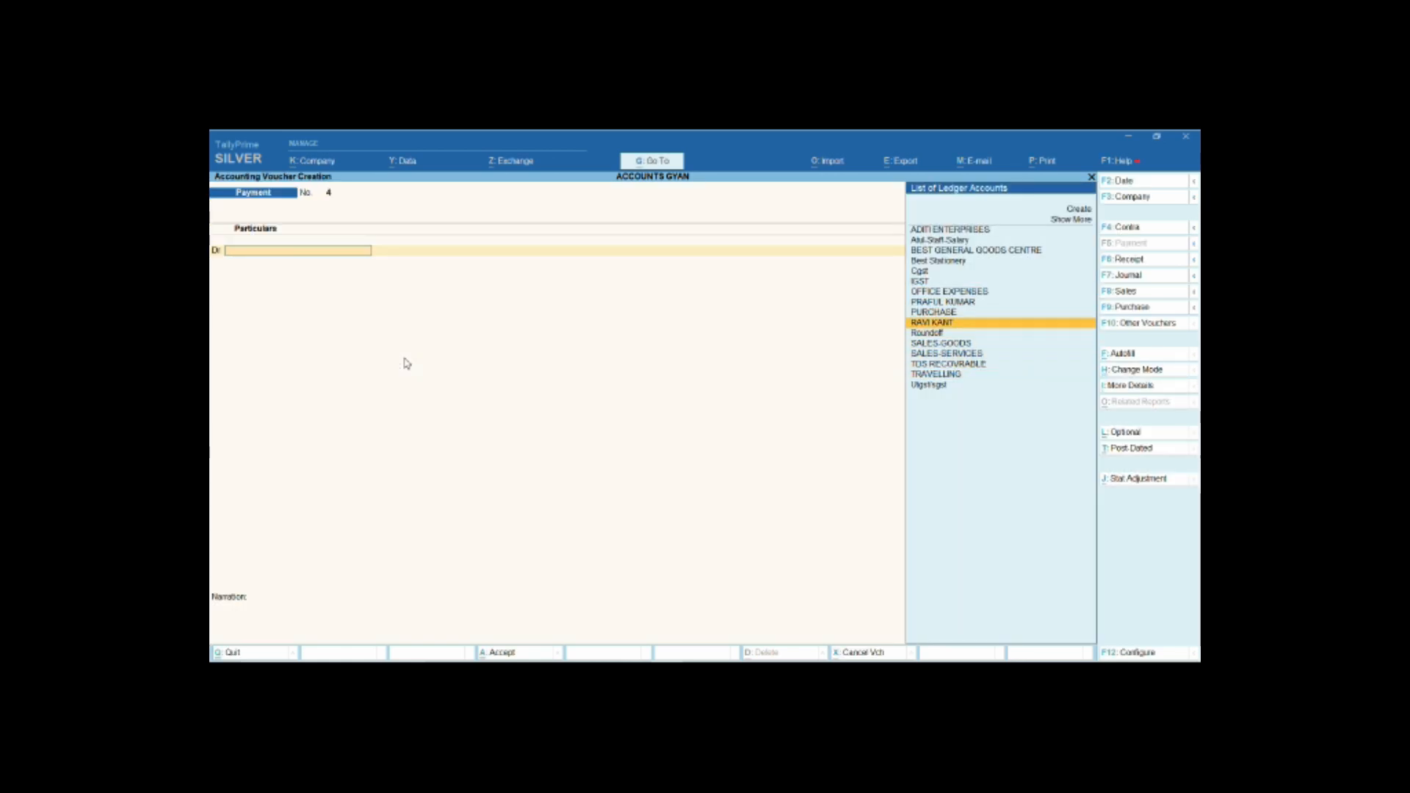
key("Up")
key("Up")
key("Up")
key("Down")
key("Down")
key("Up")
key("Up")
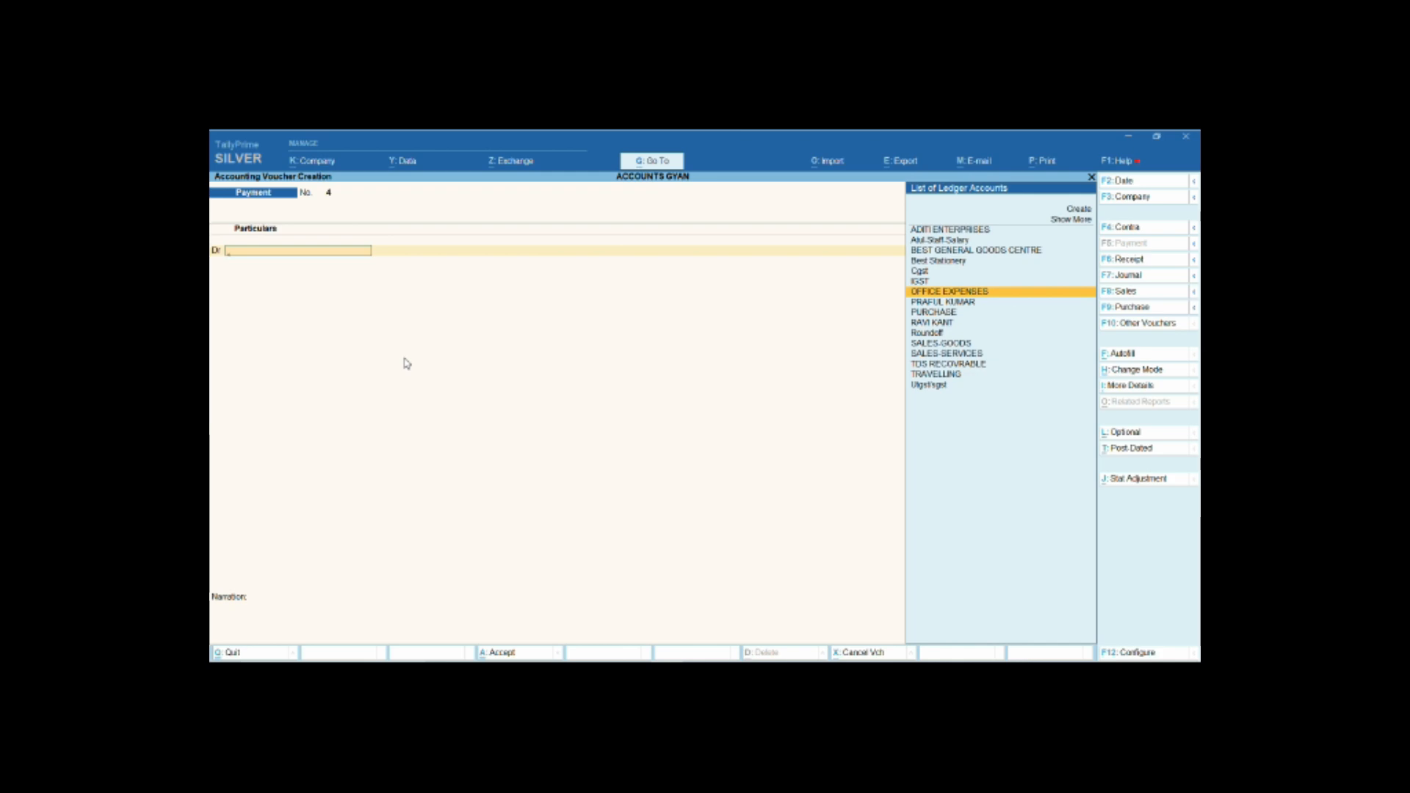
key("Down")
key("Down")
key("Down")
key("Down")
key("Down")
key("Down")
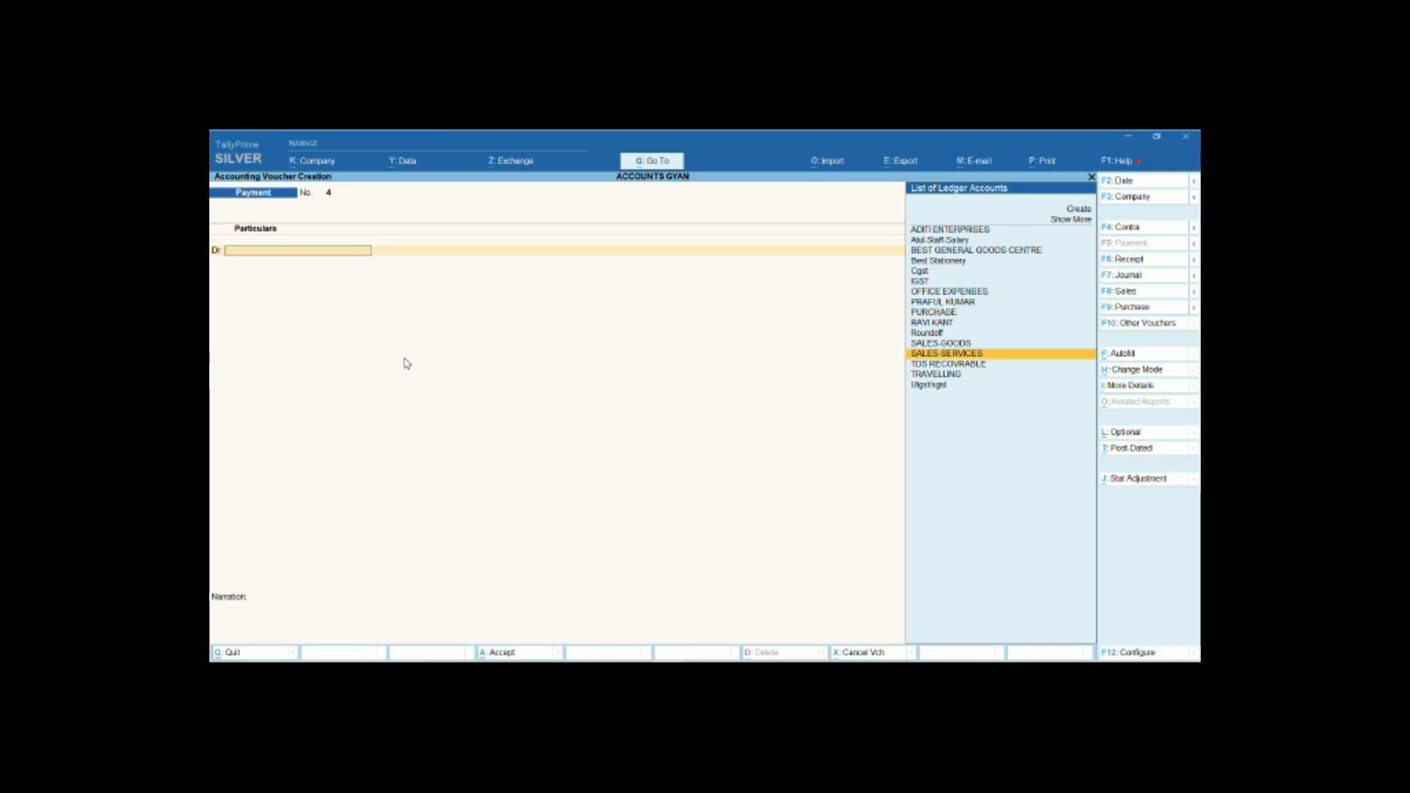
key("Up")
key("Up")
key("Up")
key("Up")
key("Up")
key("Up")
key("Up")
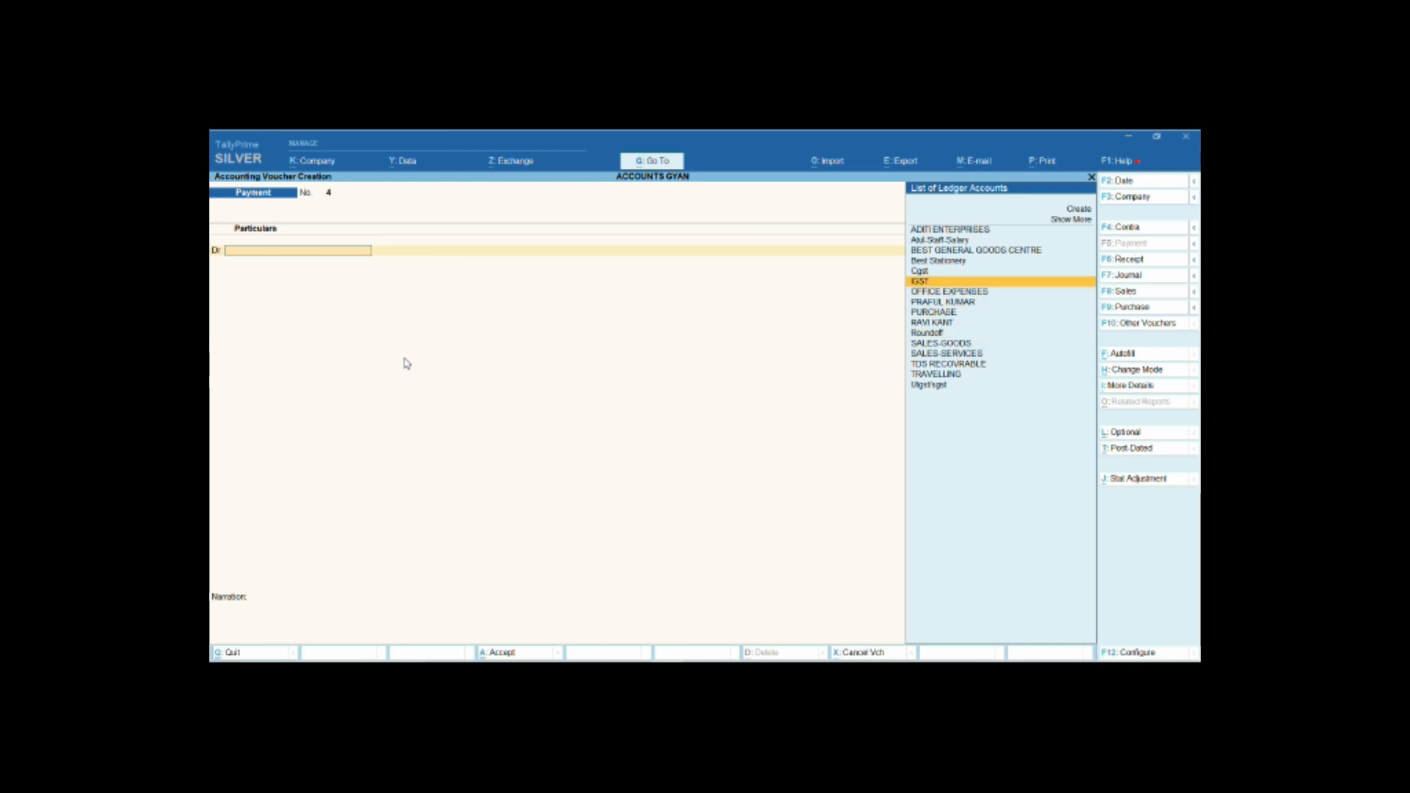
key("Down")
key("Down")
key("Up")
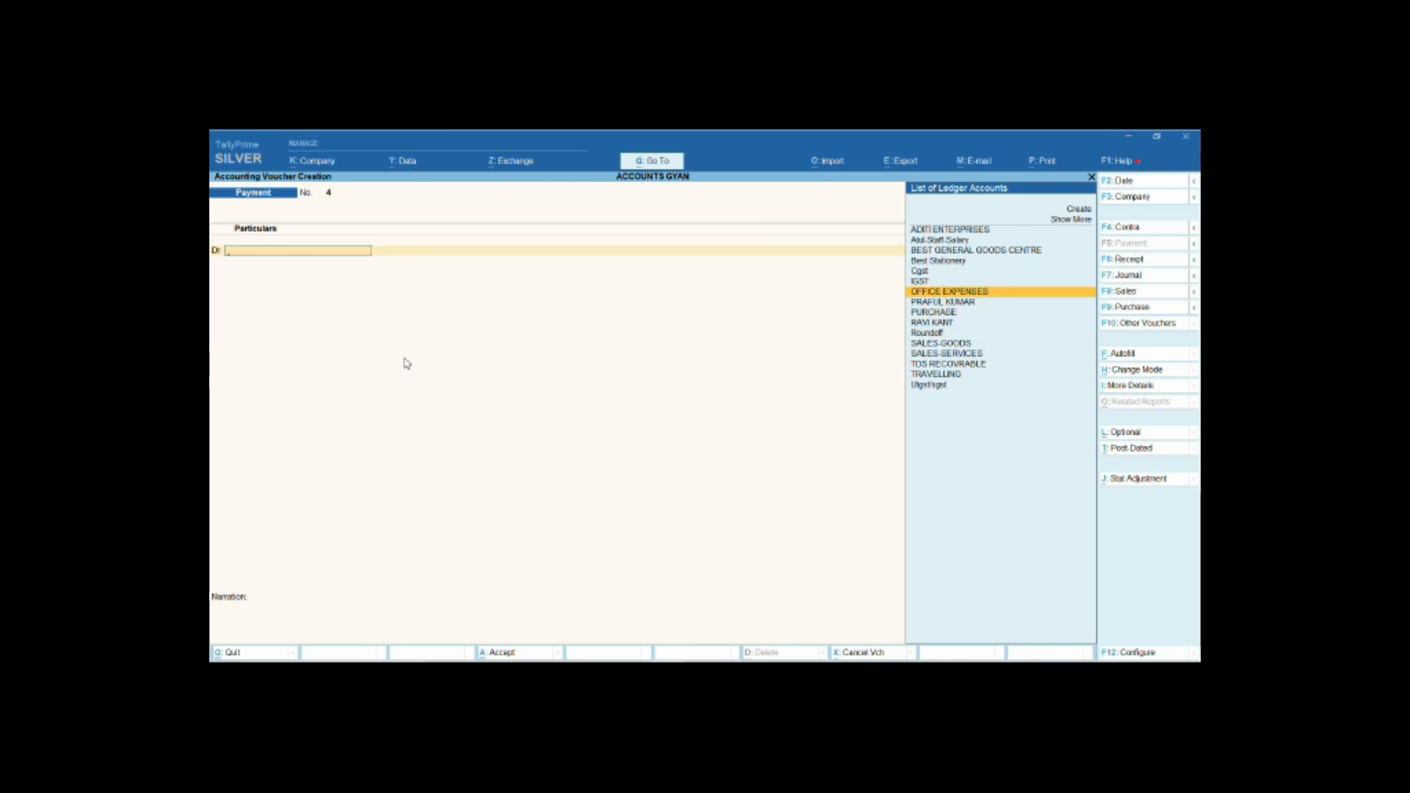
key("Down")
key("Up")
key("Up")
key("Up")
key("Down")
key("Down")
Debit the OFFICE EXPENSES ledger with 250 in the new payment voucher.
type("Of")
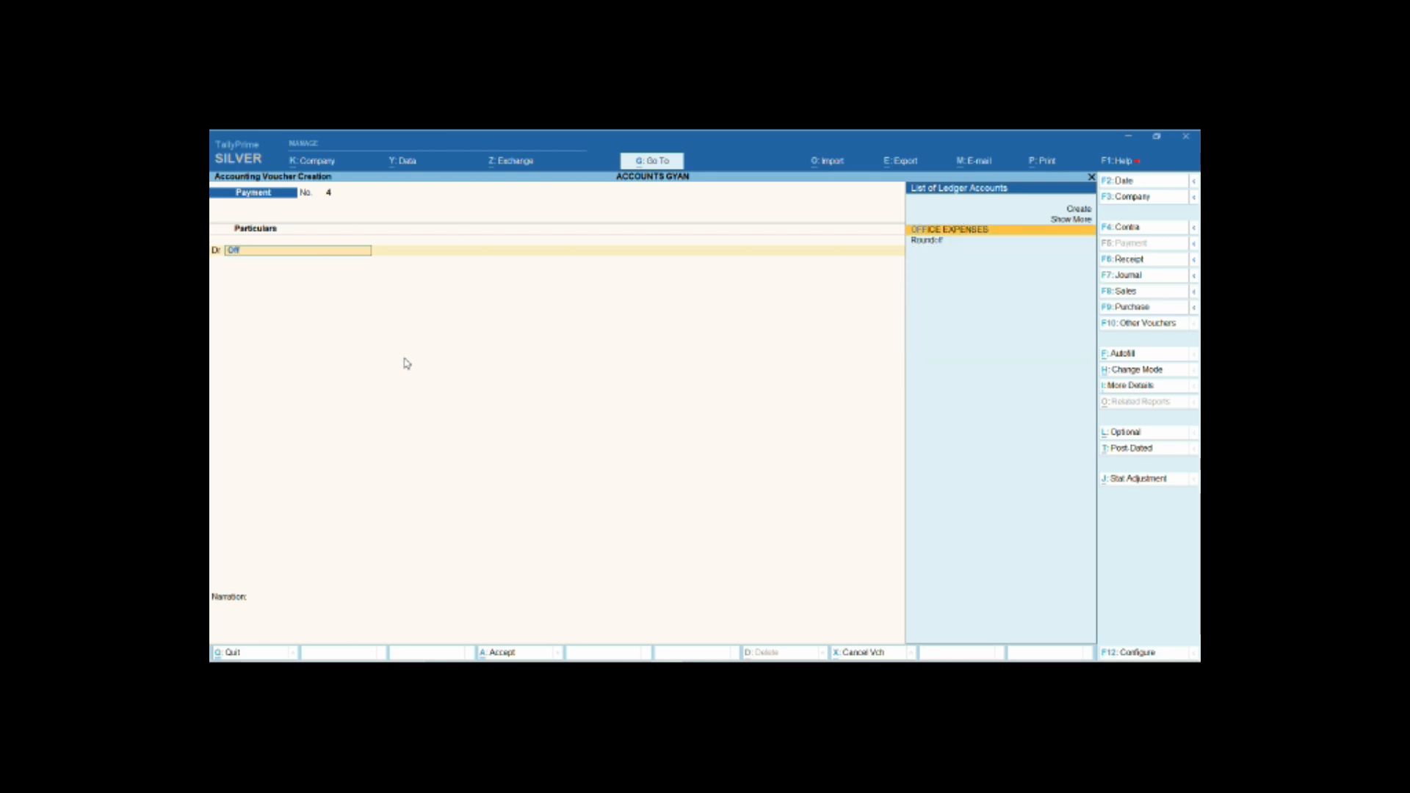
key("Return")
type("25")
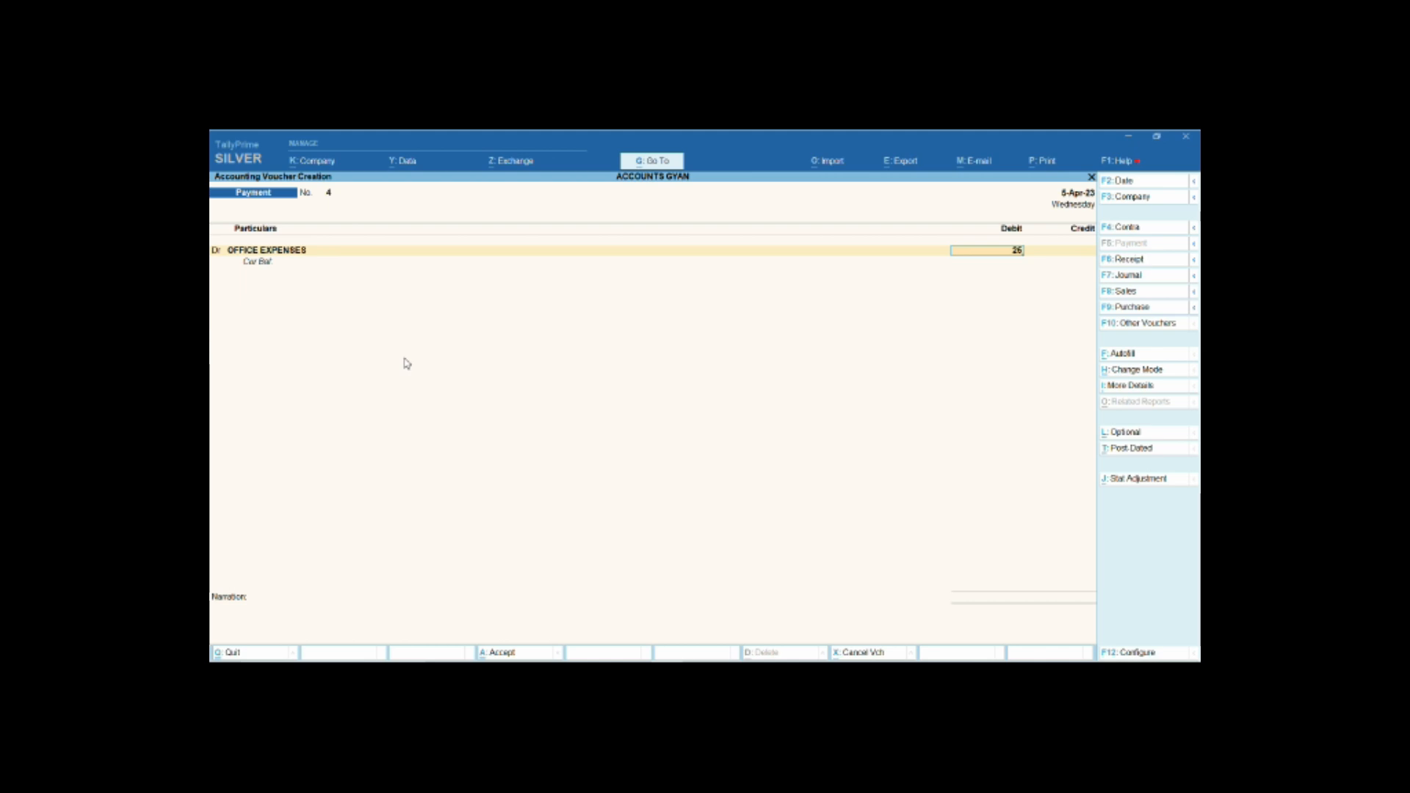
type("0")
key("Return")
key("Return")
Credit the Cash ledger with 250 in the office expenses payment voucher.
type("Cash")
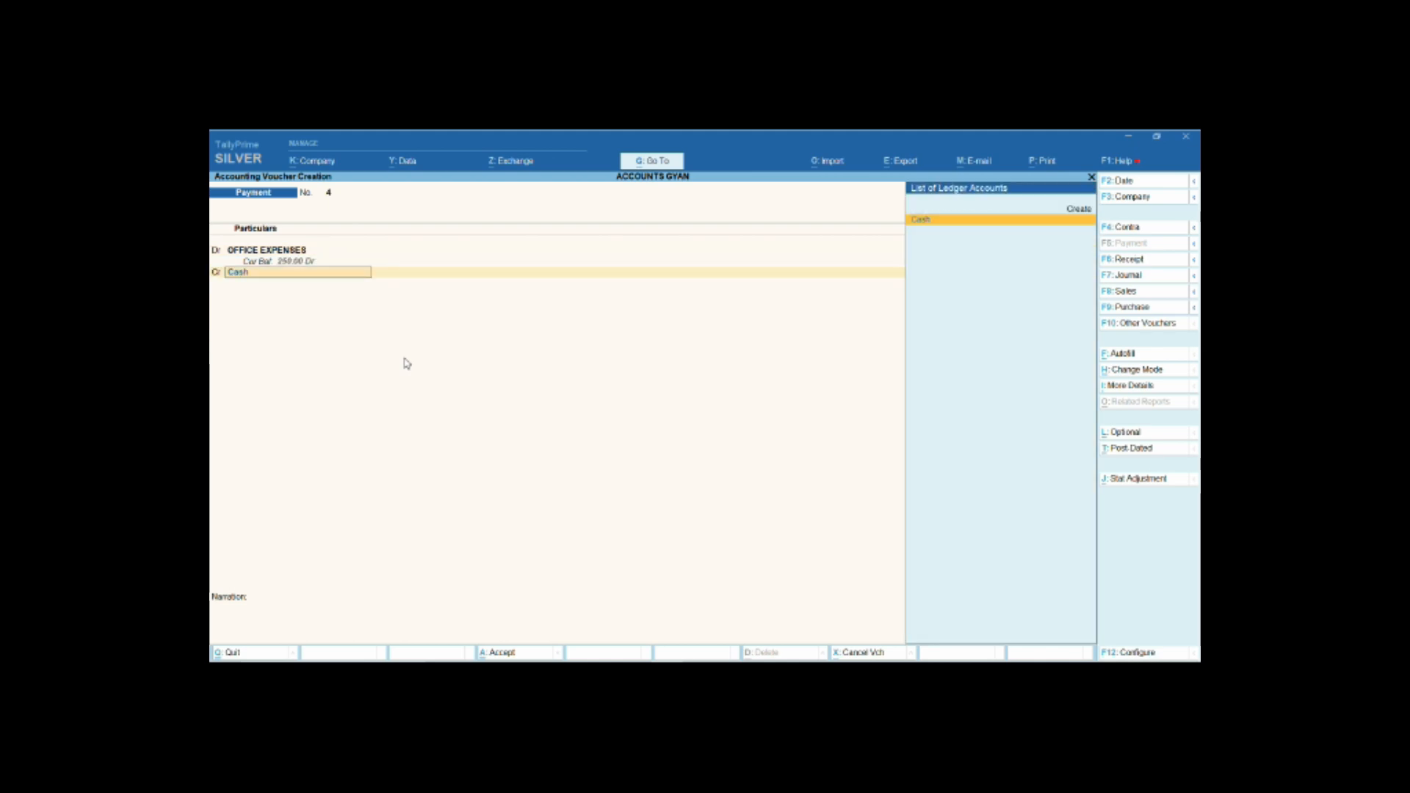
key("Return")
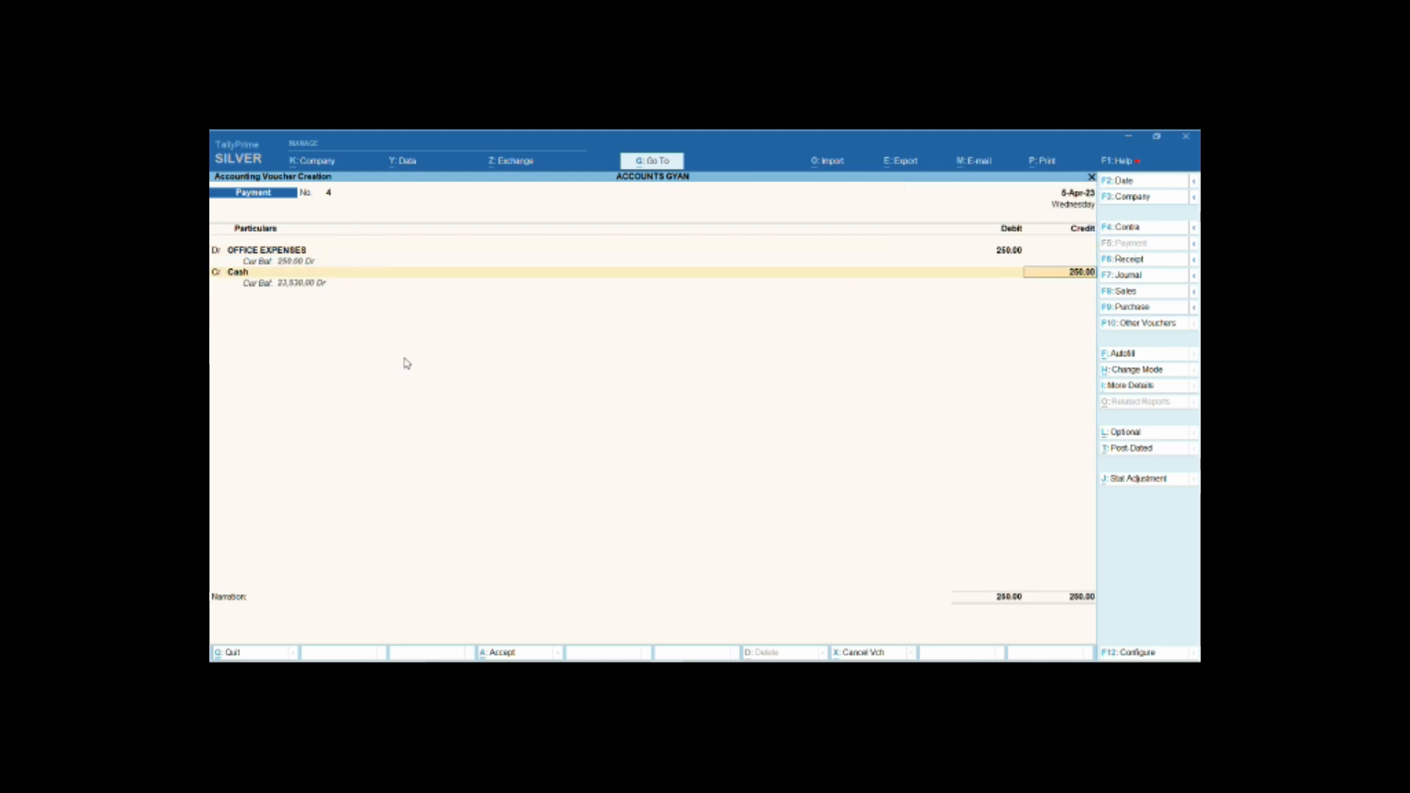
key("Return")
Enter the narration "beng cash paid agr tea exp" and save the payment voucher.
type("b")
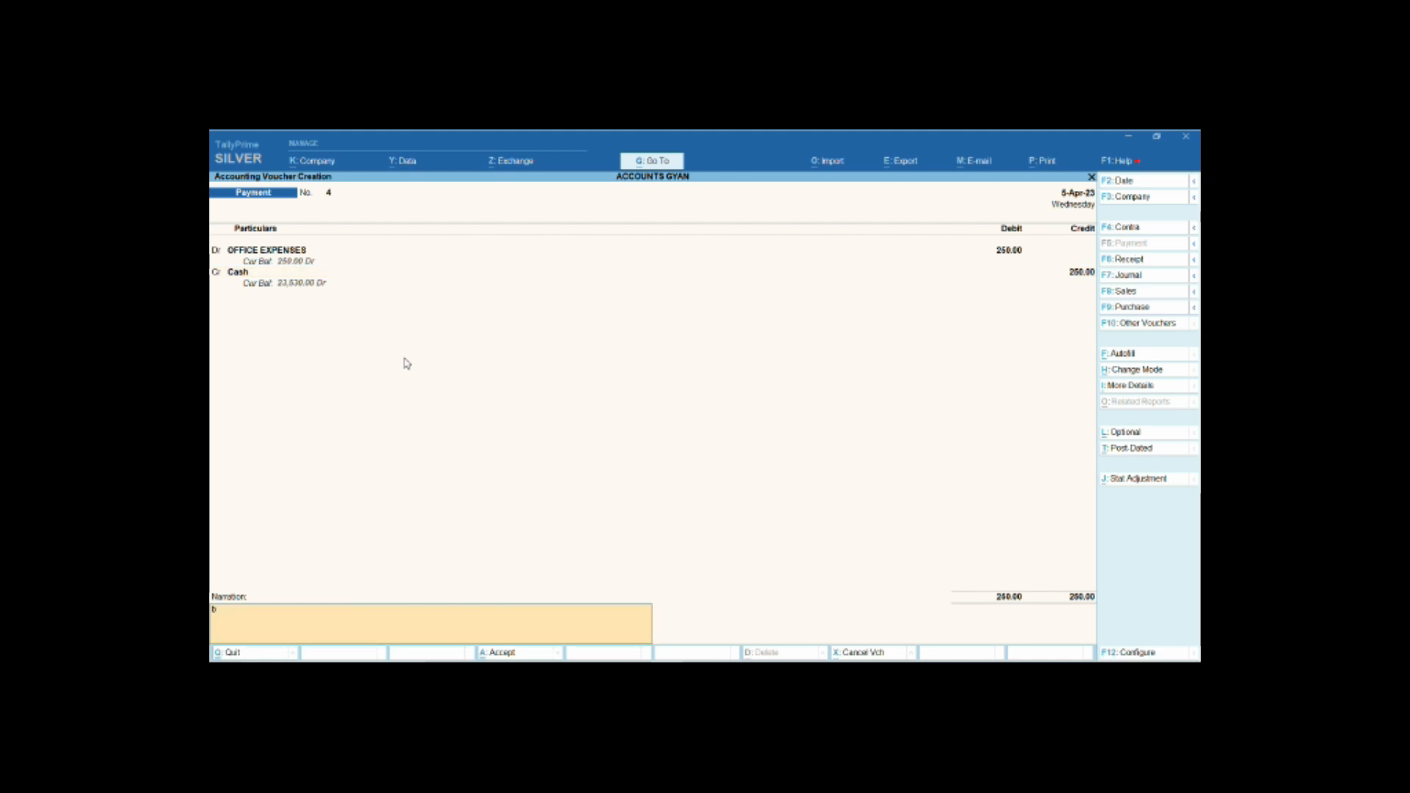
type("eng cash paid agr")
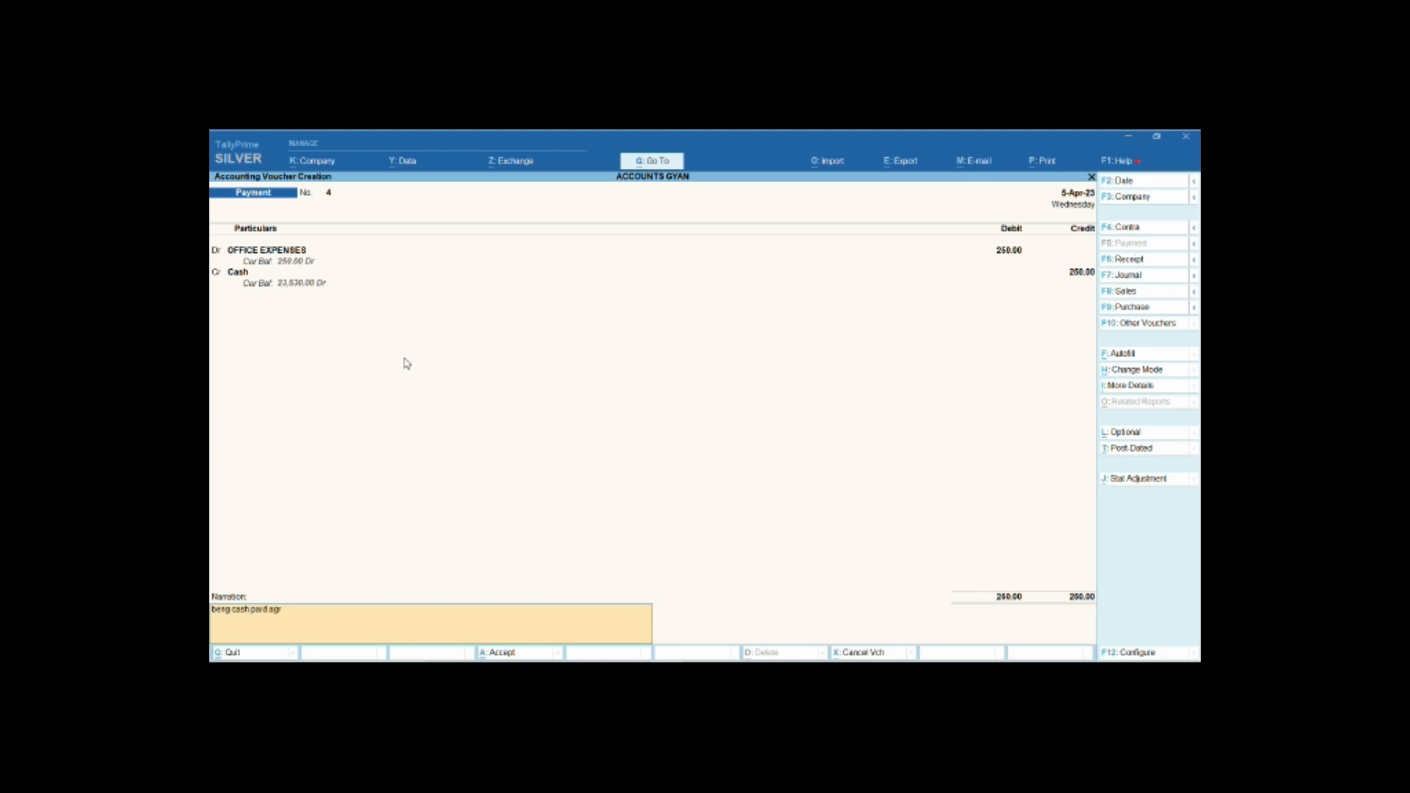
type(" tea exp")
key("Return")
key("Return")
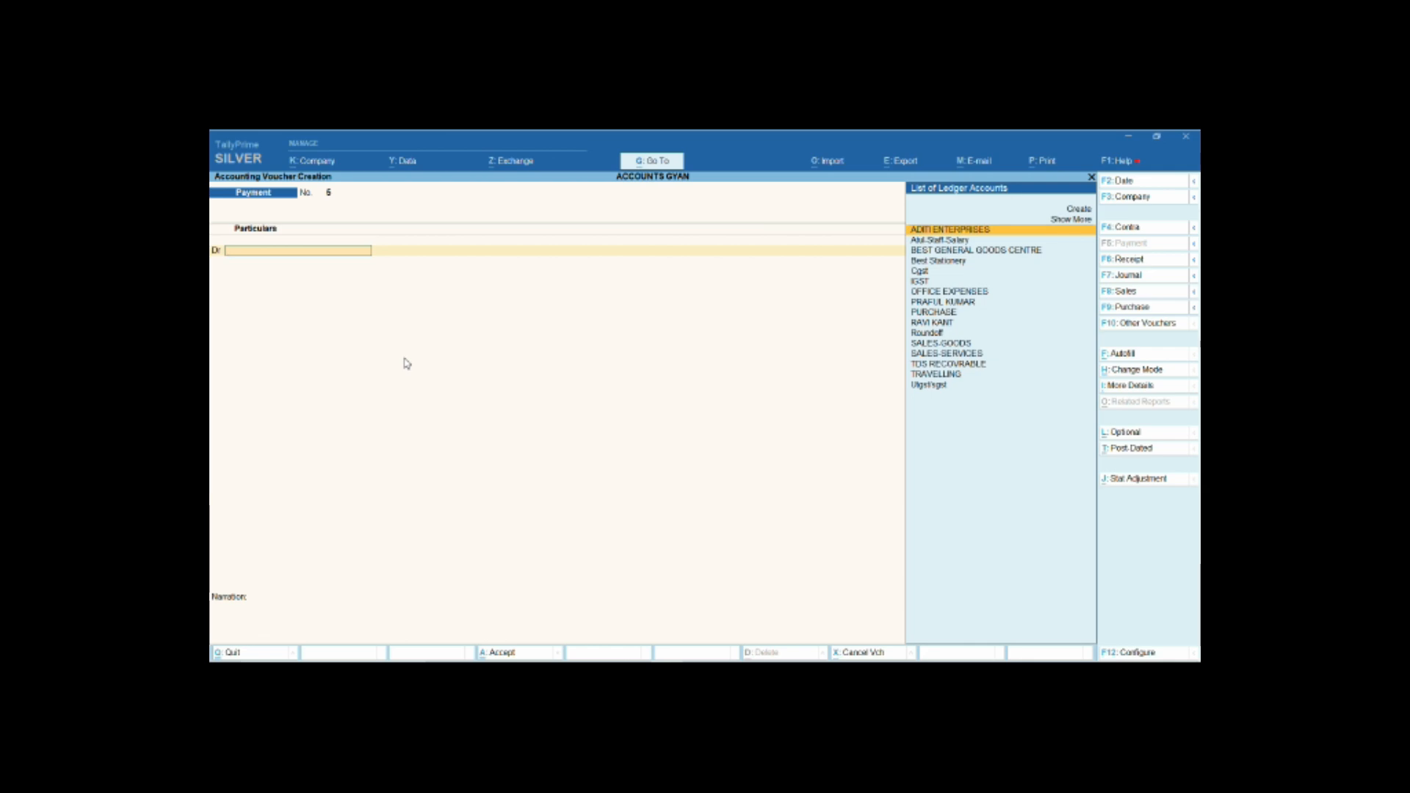
Debit the TRAVELLING ledger with 500 in the new payment voucher.
type("Tra")
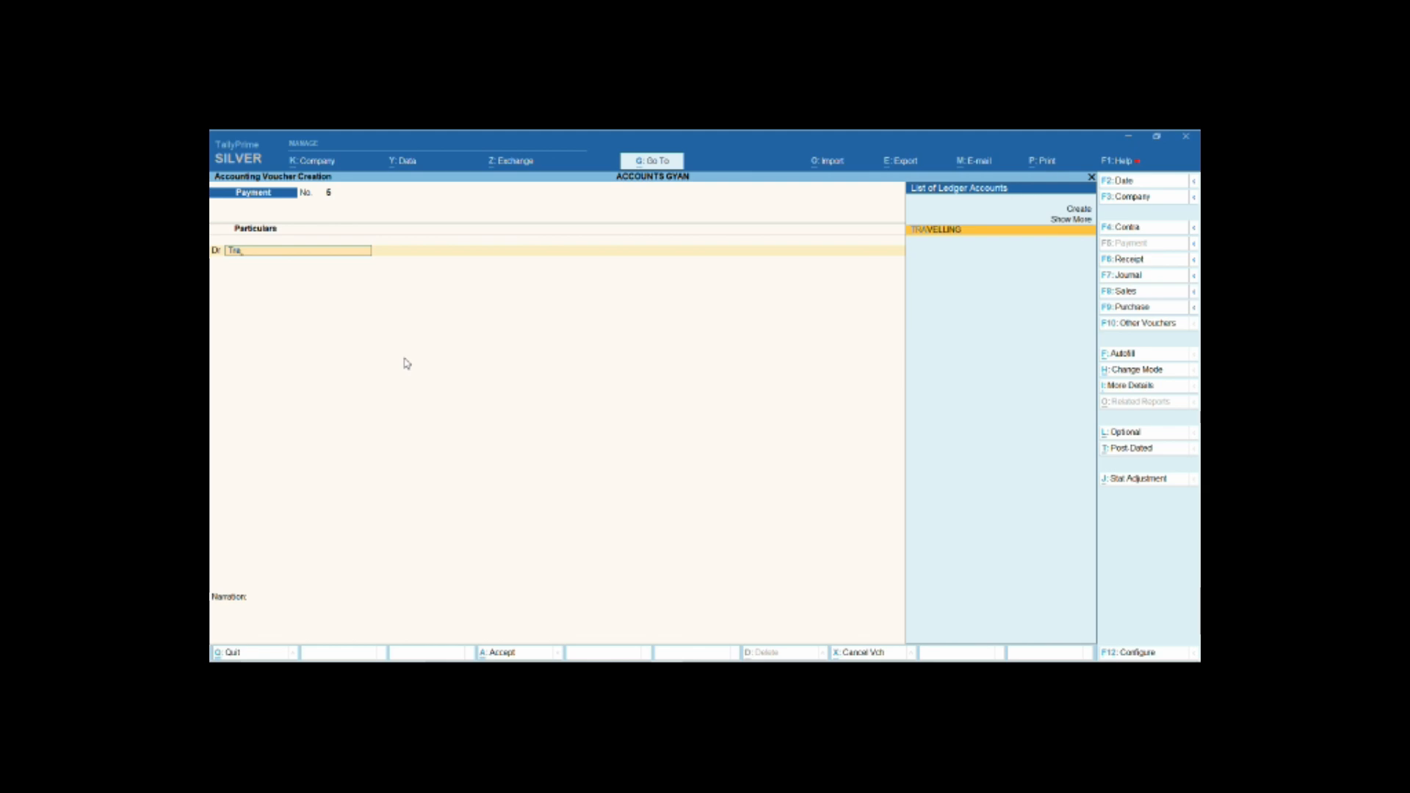
key("Return")
type("2")
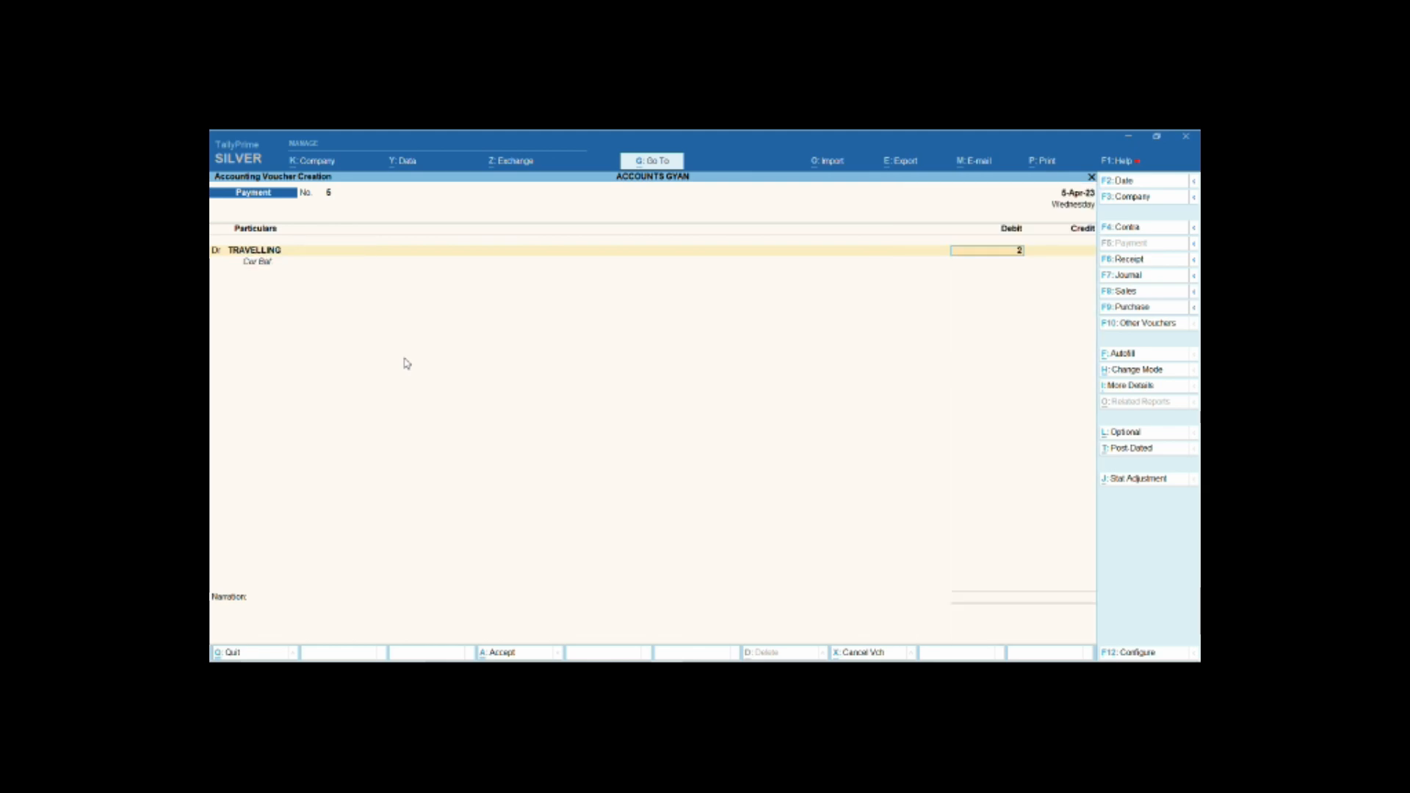
type("00")
key("BackSpace")
key("BackSpace")
key("BackSpace")
type("600")
key("Return")
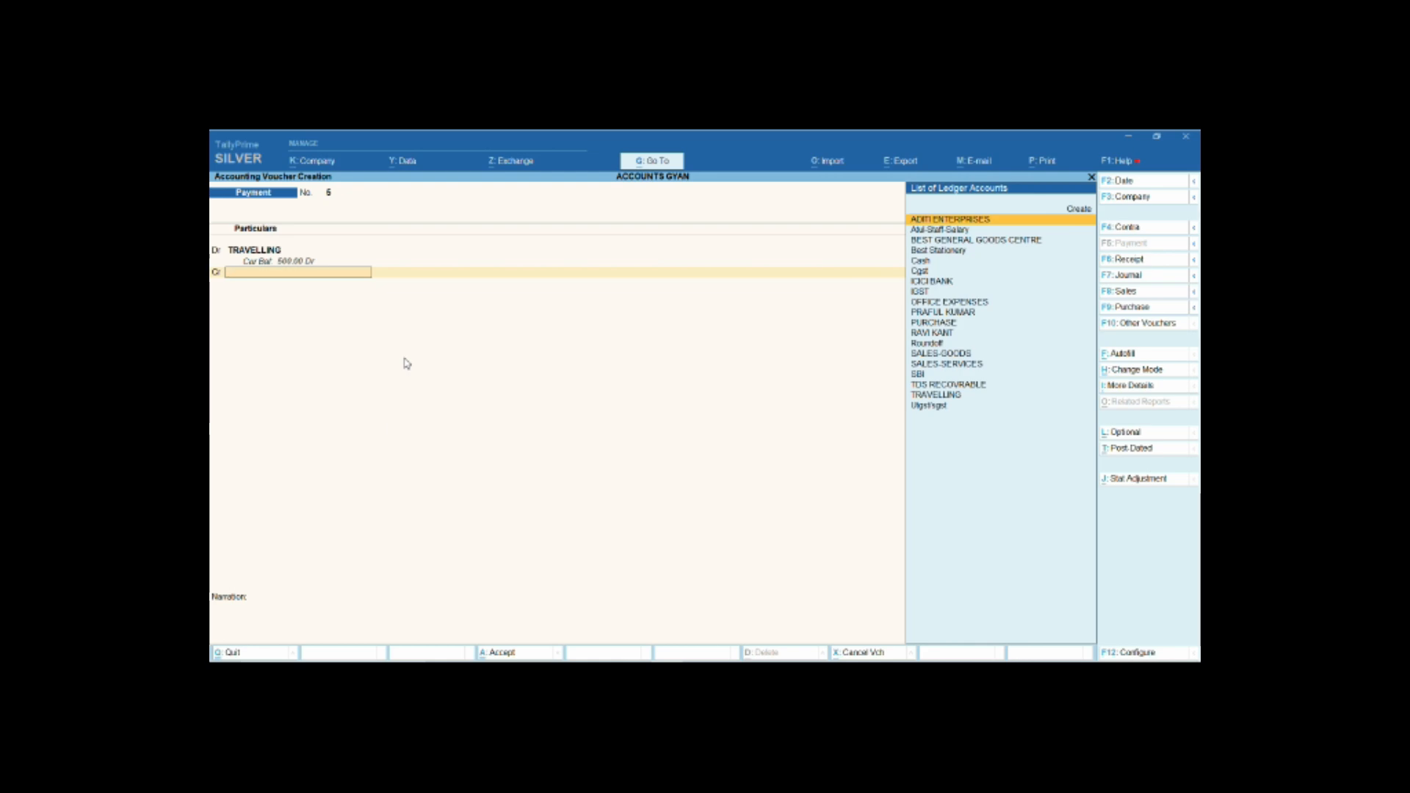
Credit the SBI ledger with 500 in the travelling payment voucher.
key("Down")
key("Down")
key("Down")
key("Down")
key("Down")
key("Down")
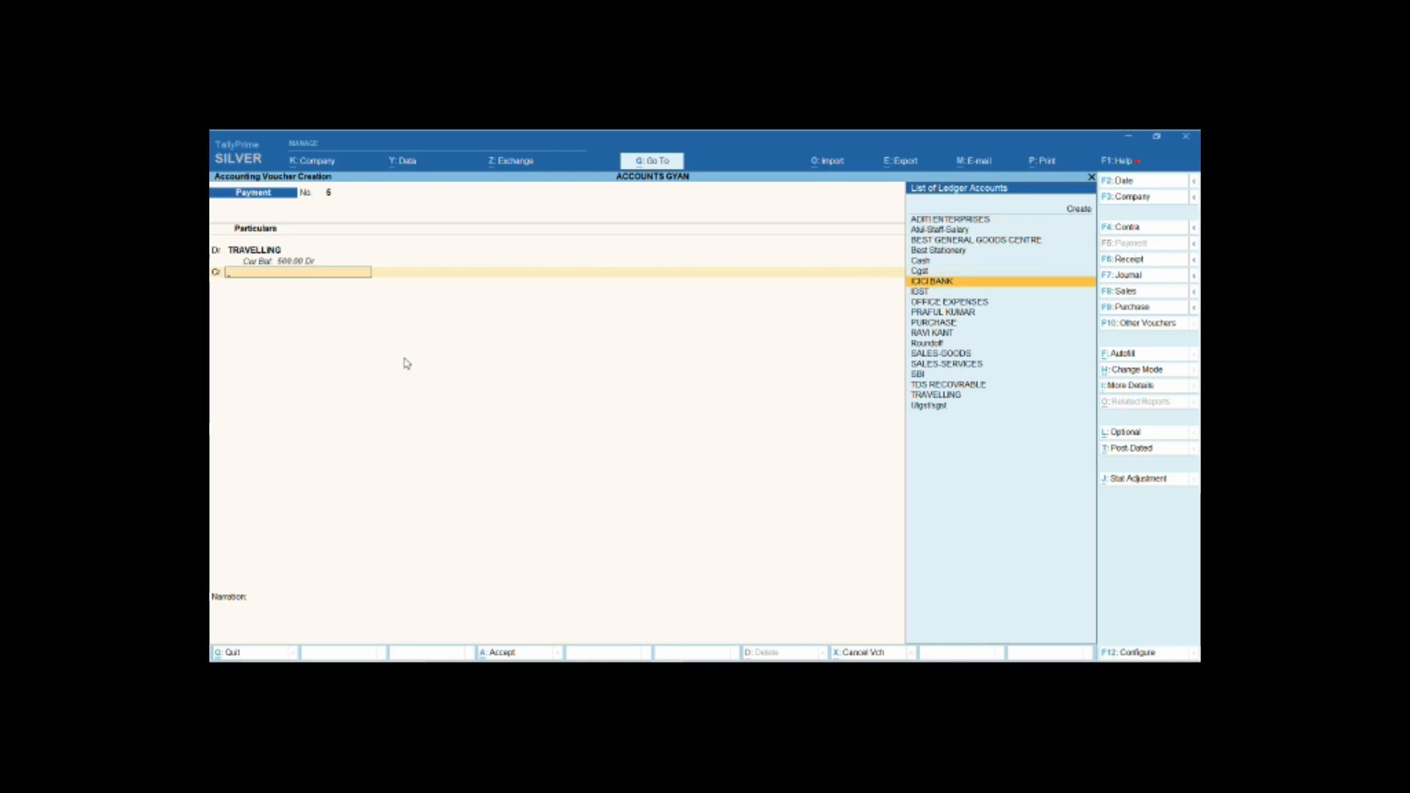
key("Down")
key("Down")
key("Down")
key("Down")
key("Down")
key("Down")
key("Down")
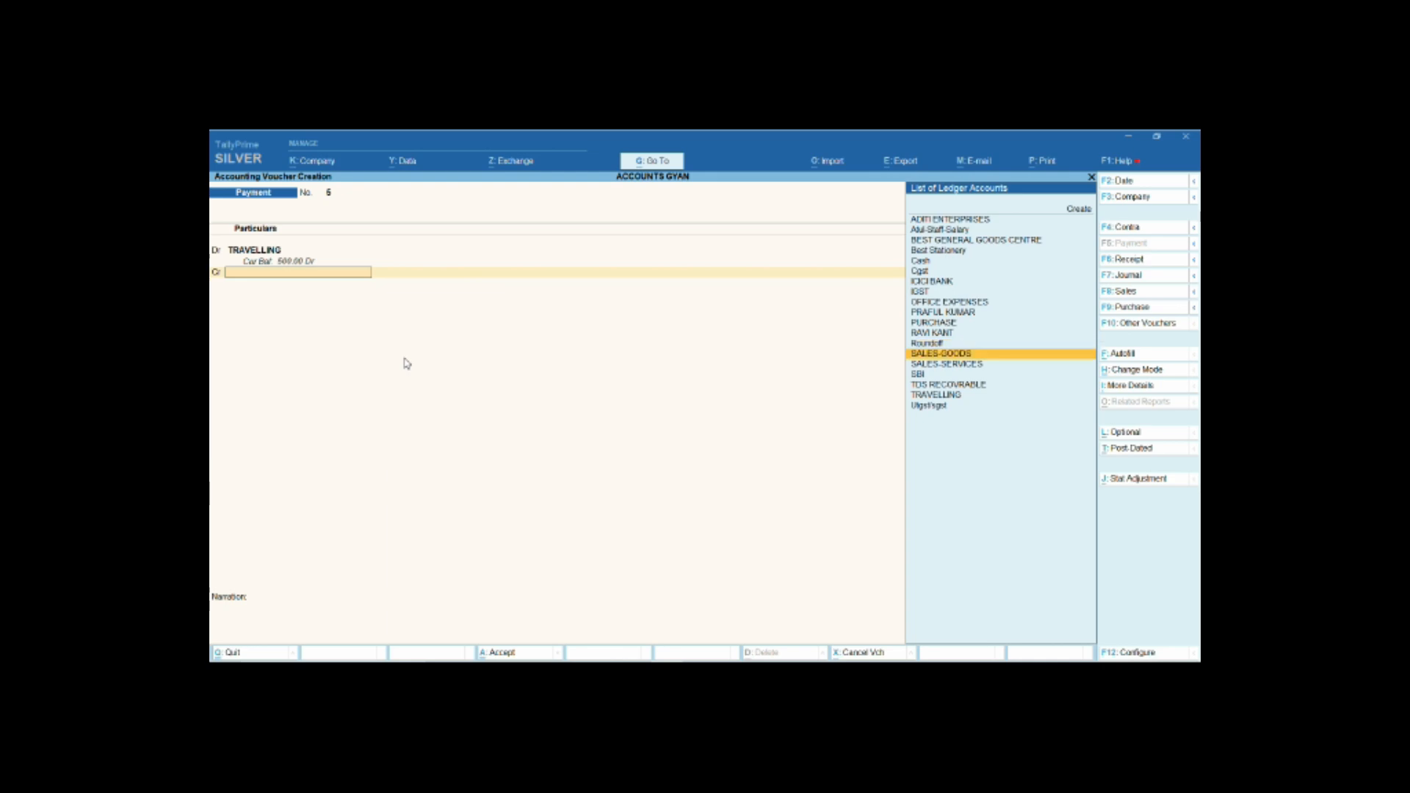
key("Down")
key("Down")
key("Up")
key("Up")
key("Up")
key("Up")
key("Up")
key("Up")
key("Up")
key("Up")
key("Up")
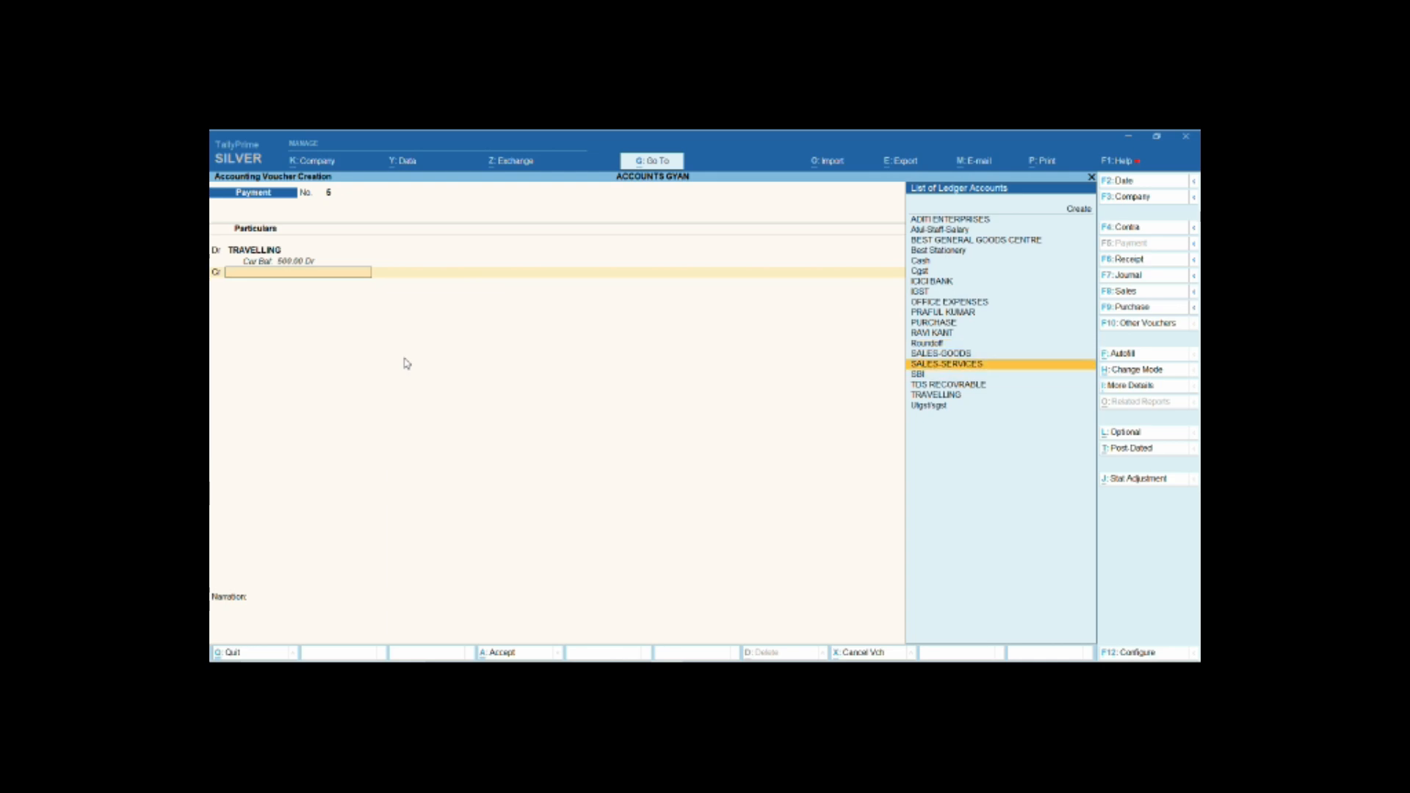
key("Down")
key("Down")
key("Down")
key("Down")
key("Down")
key("Down")
key("Down")
key("Down")
key("Down")
key("Down")
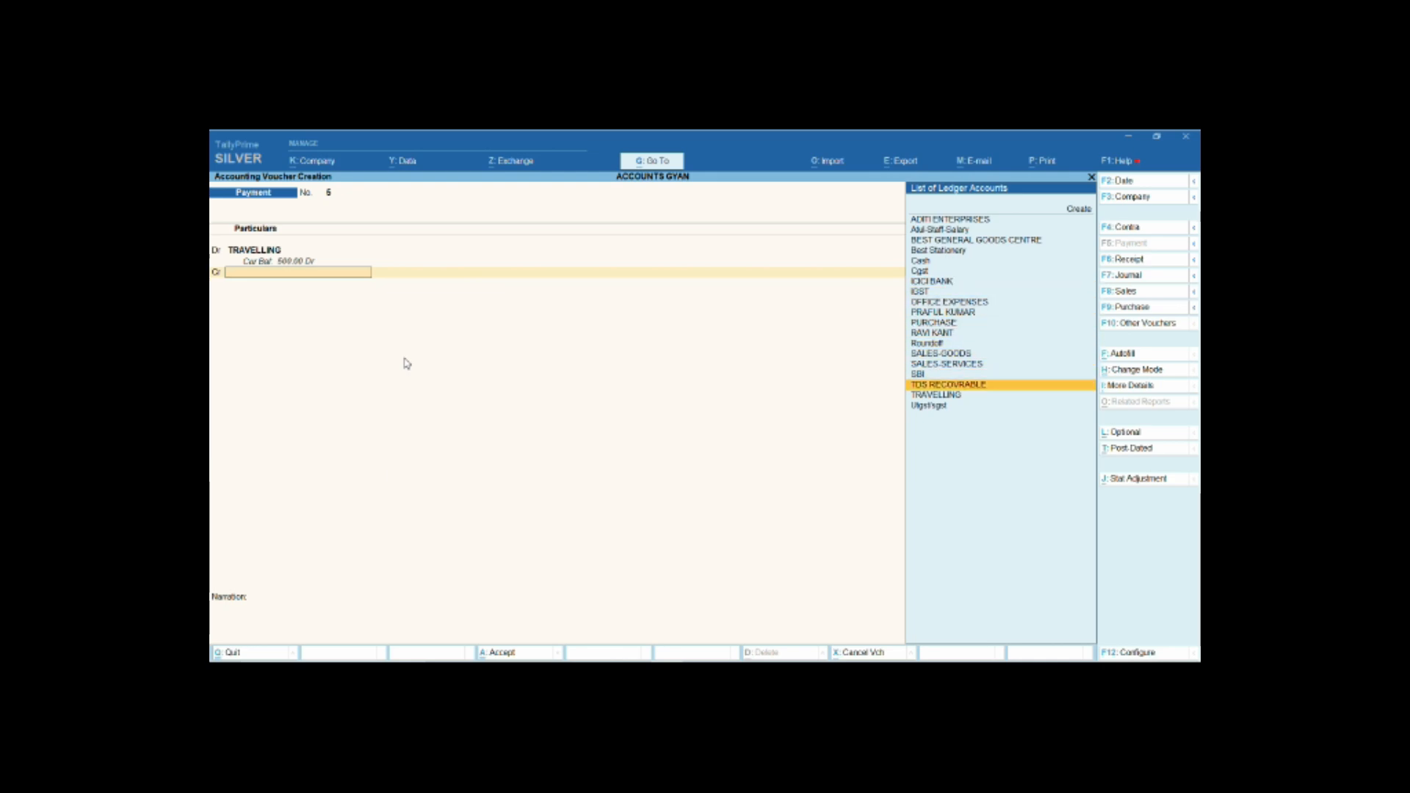
key("Up")
key("Up")
key("Down")
key("Return")
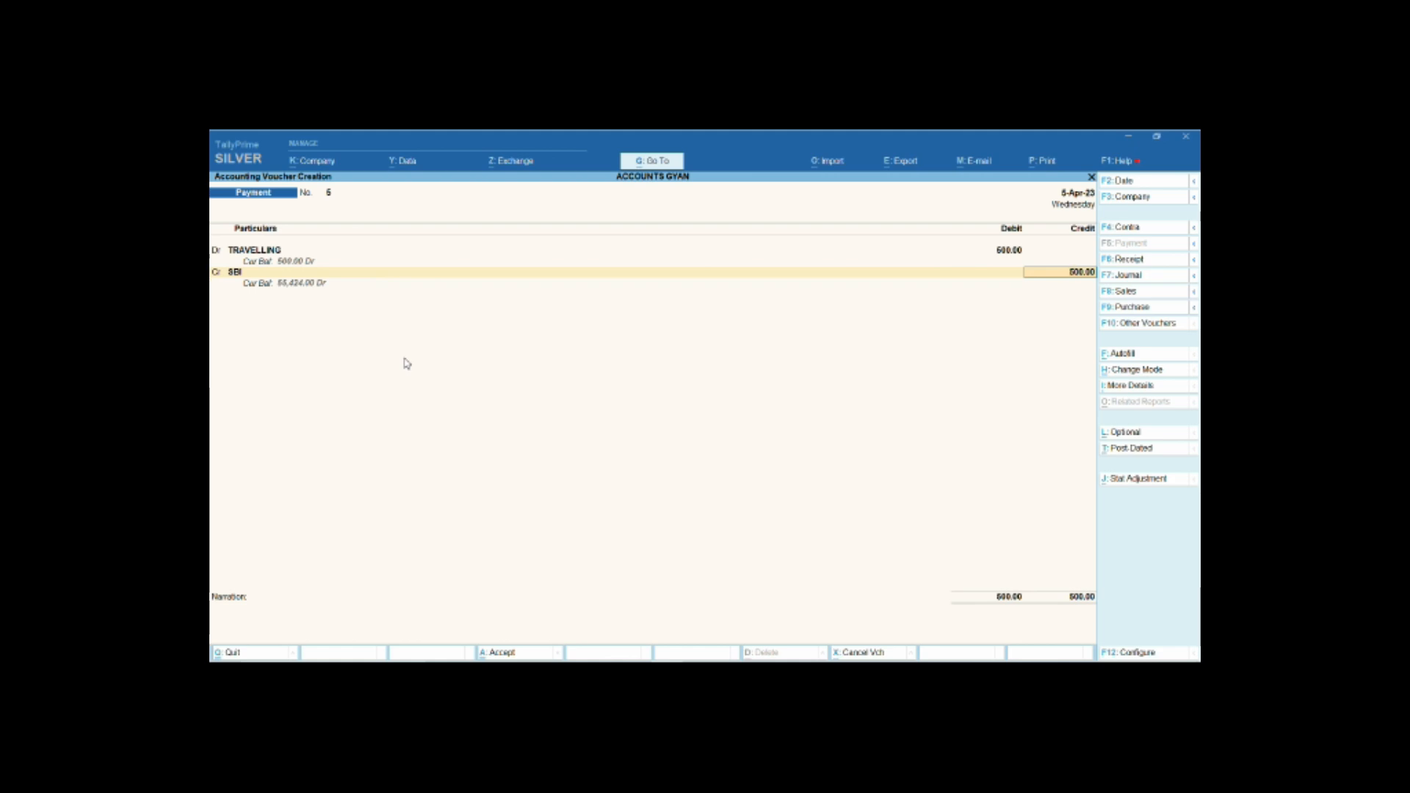
key("Return")
Complete the SBI bank allocation as a cheque transaction with "gapy" as the instrument number, keeping the date 5-Apr-23.
key("Return")
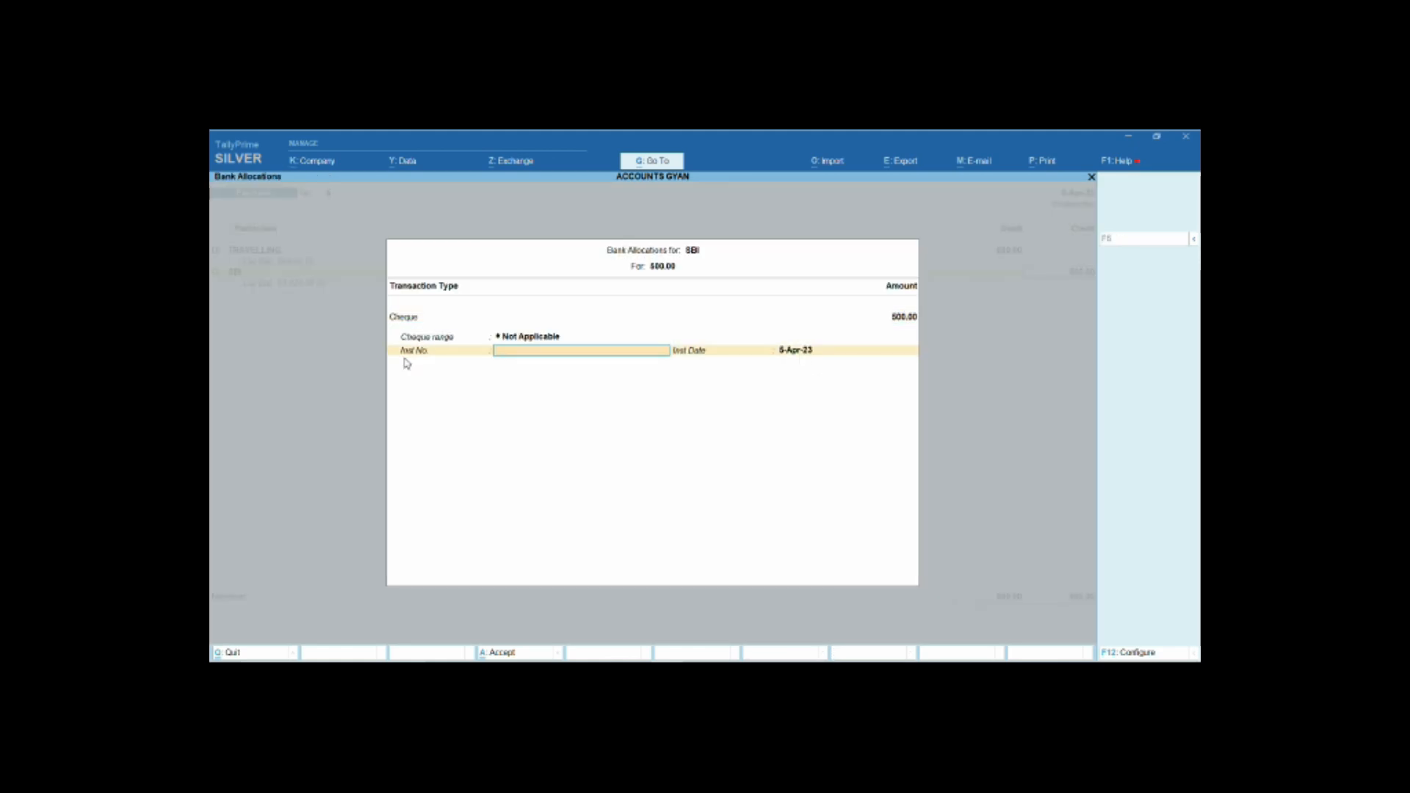
key("Return")
key("BackSpace")
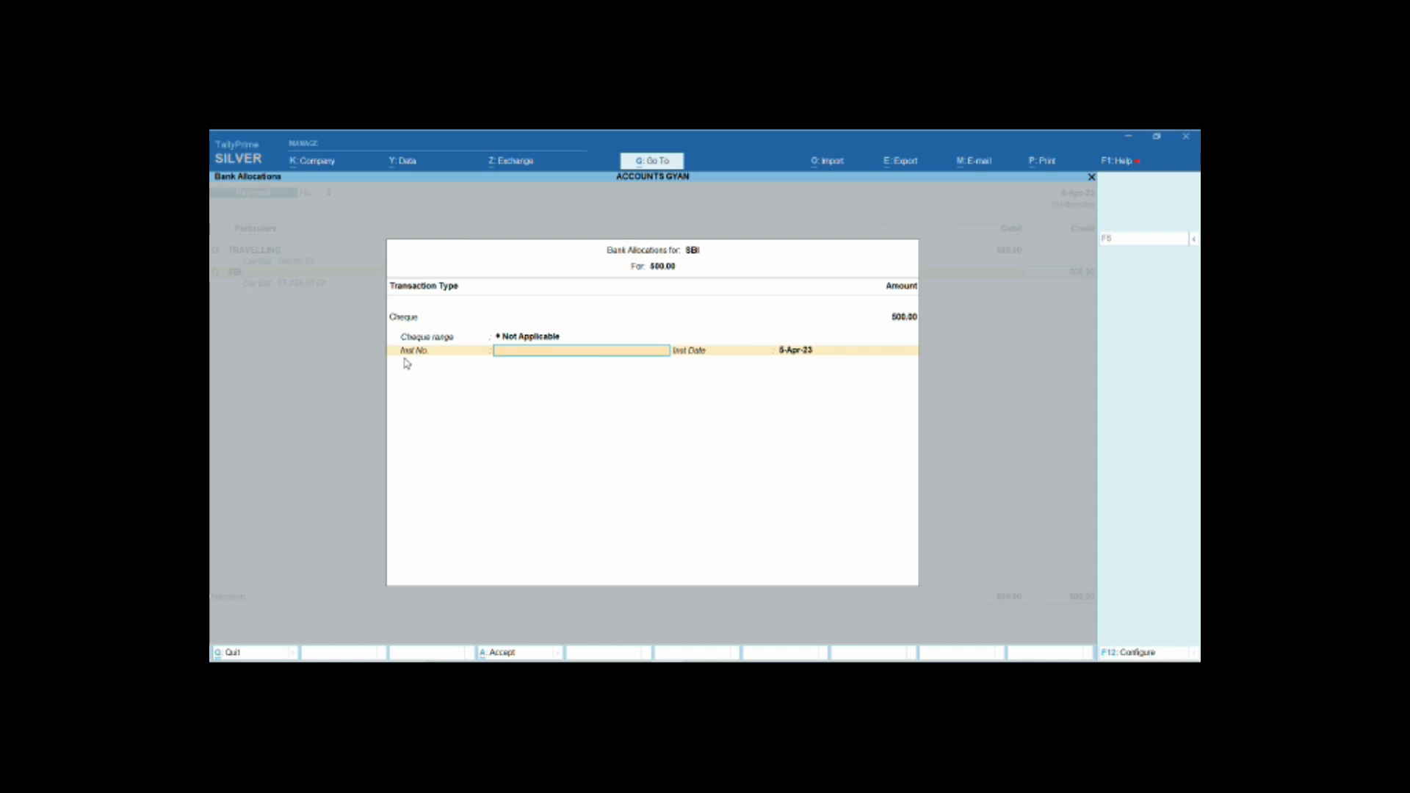
type("gapy")
key("Return")
key("Return")
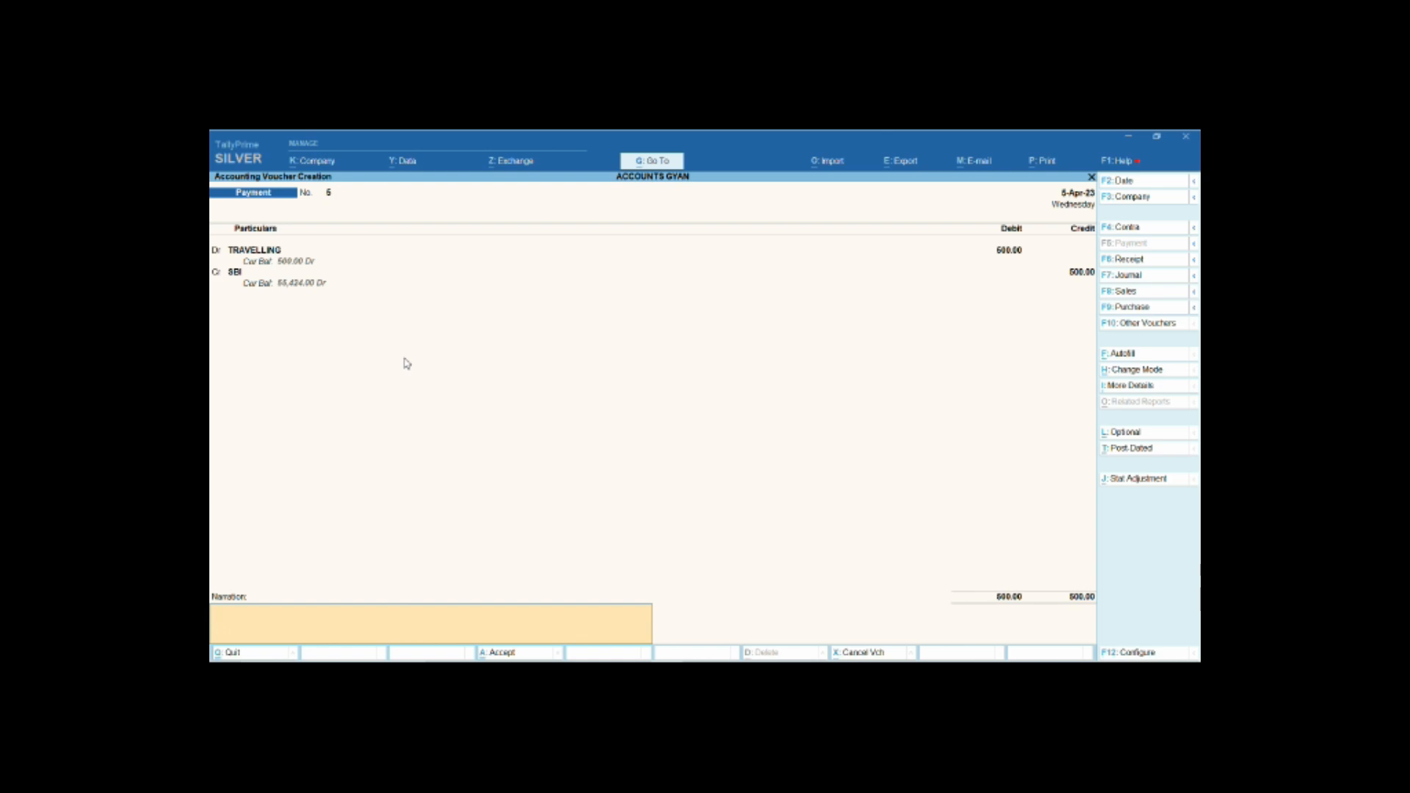
Enter a narration stating the amount paid agt travelling and save the payment voucher.
type("ount aid")
key("BackSpace")
key("BackSpace")
type("paid agt travelling")
key("Return")
key("Return")
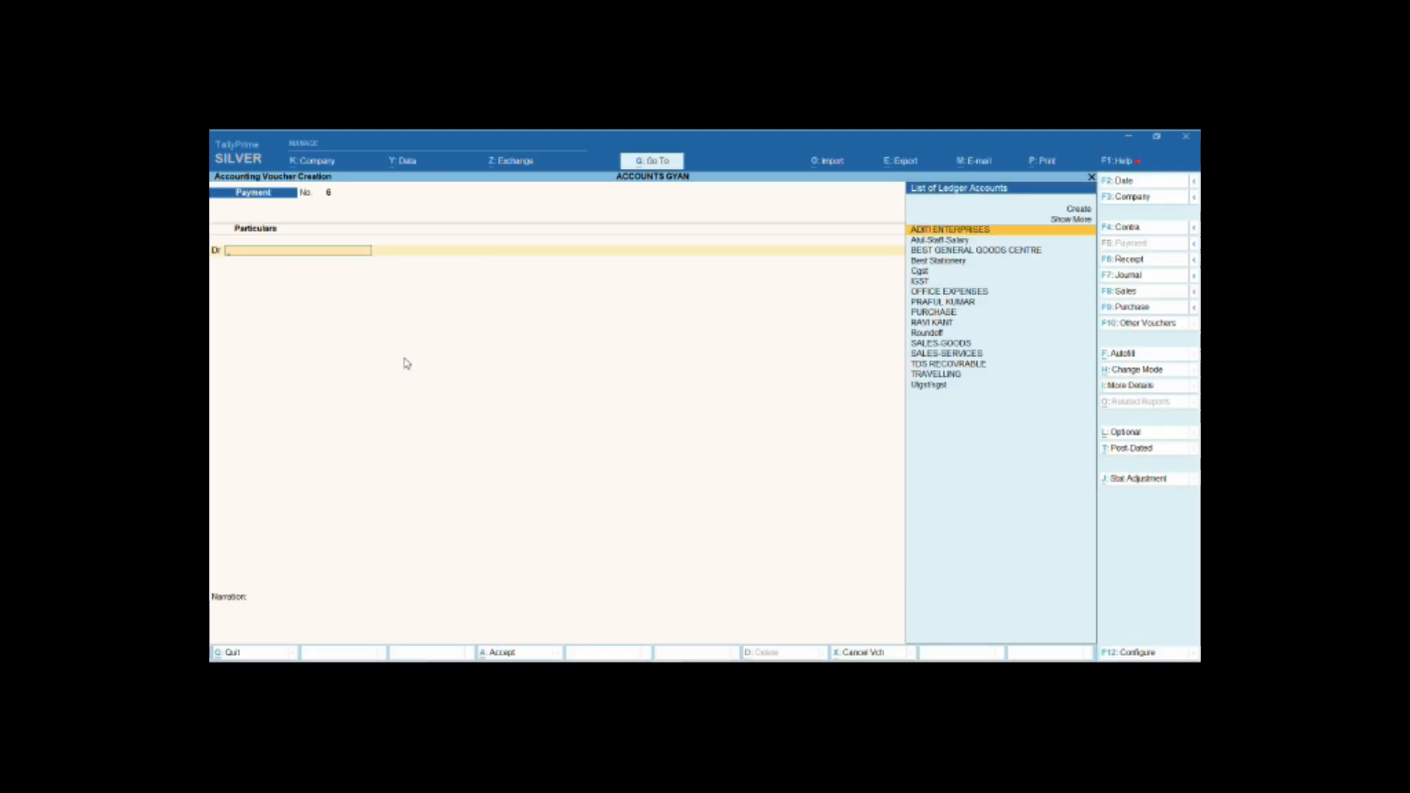
Debit the TRAVELLING ledger with 250 in the next payment voucher.
type("tra")
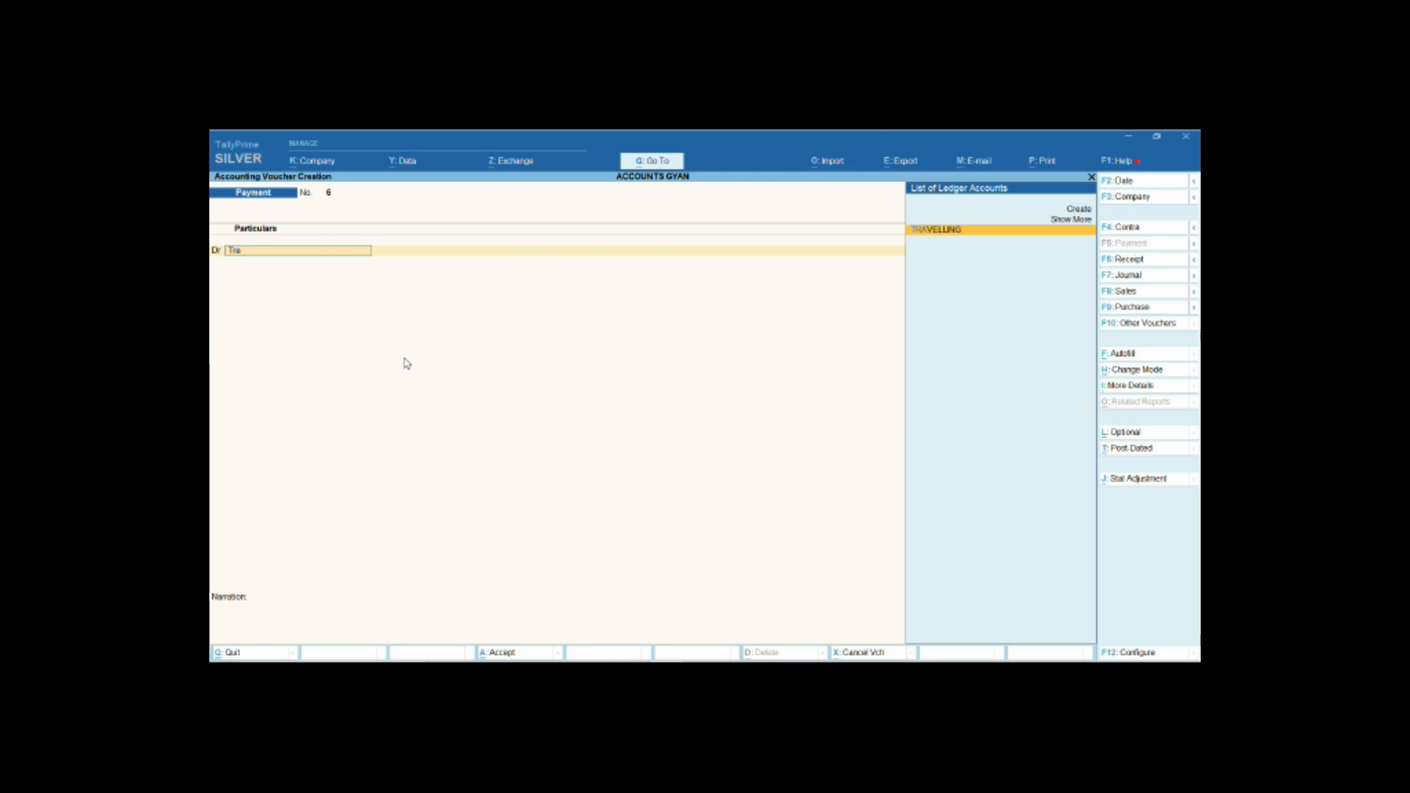
key("Return")
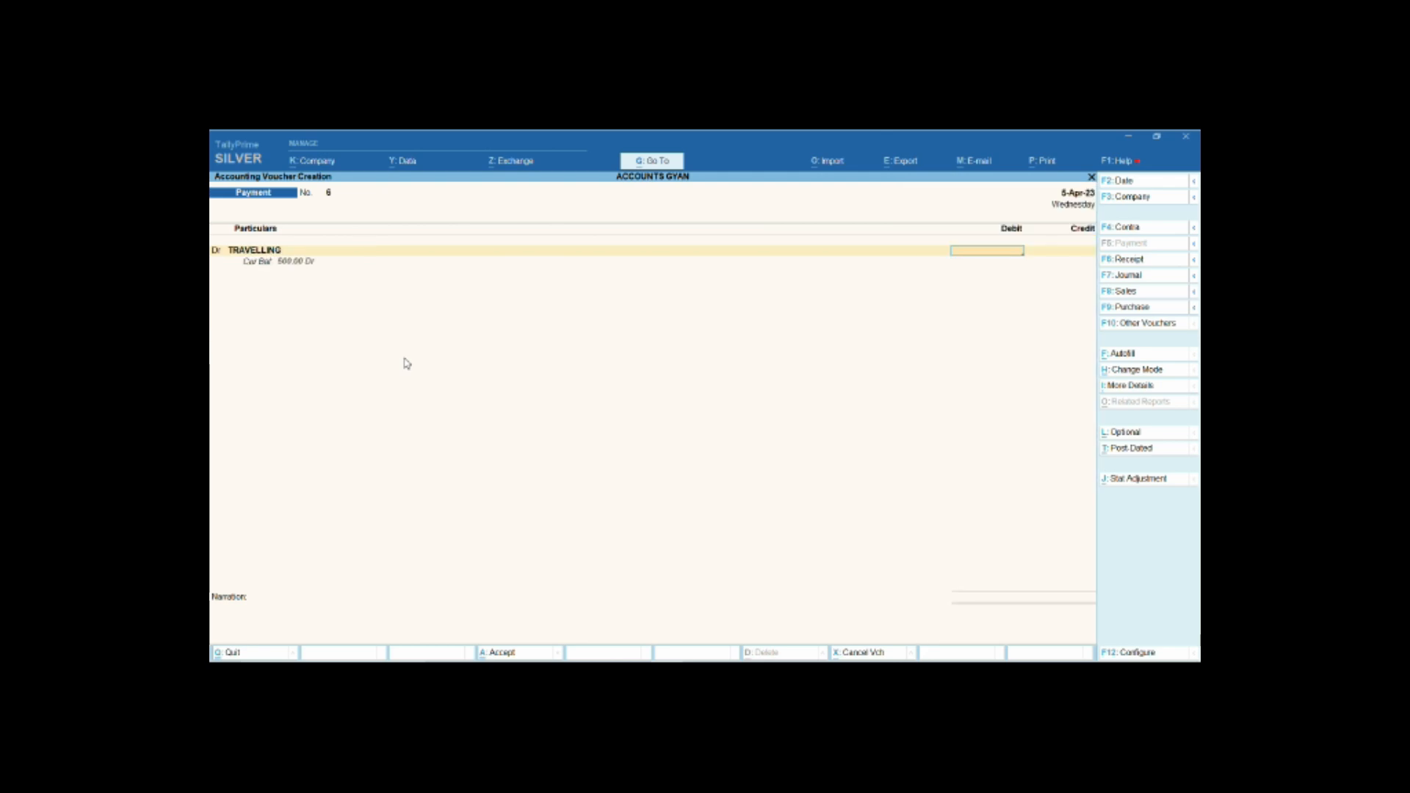
type("250")
key("Return")
Credit the SBI ledger with 250 against the travelling debit.
key("Return")
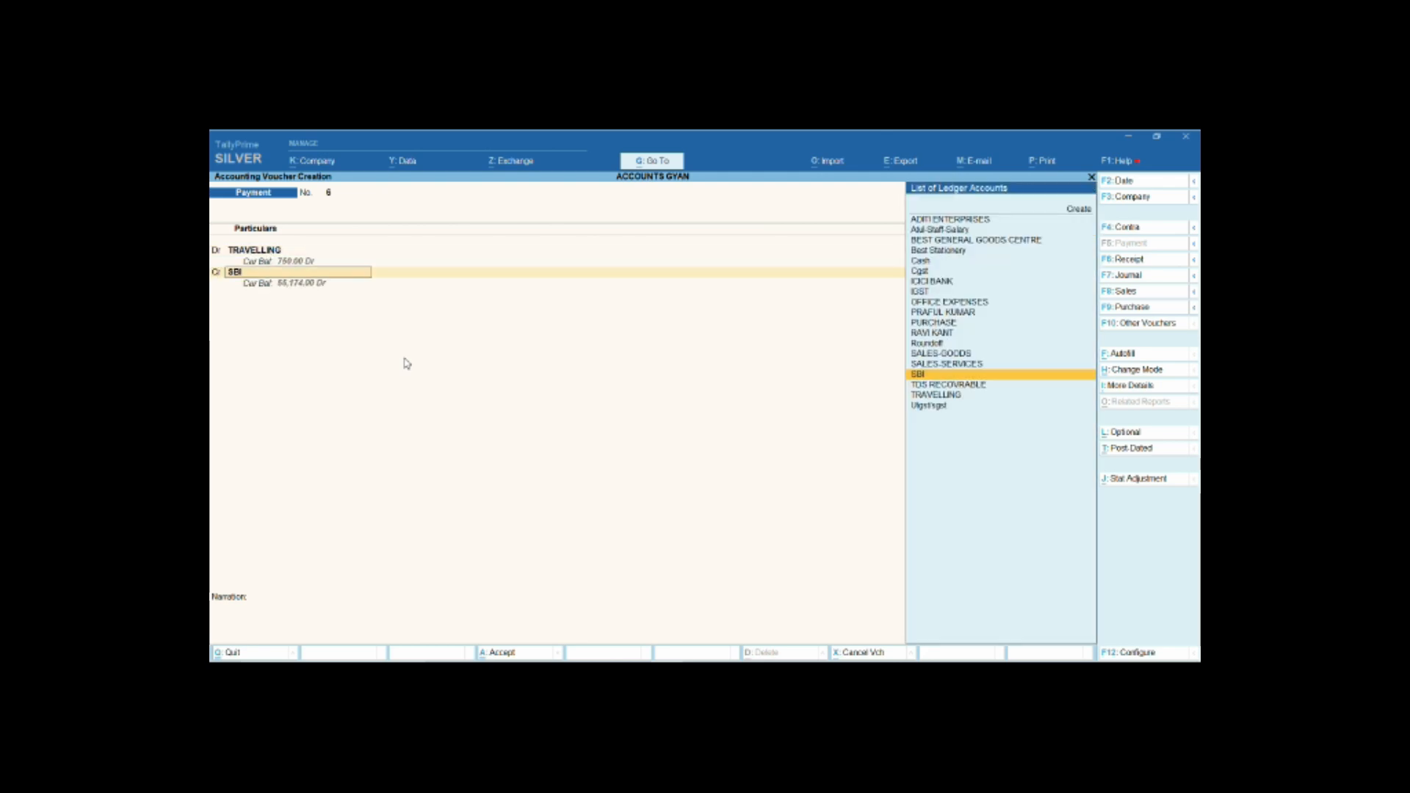
key("Return")
key("Return")
key("Return")
Complete the 250 SBI bank allocation with "fst recharges" as the instrument number, keeping the date 5-Apr-23.
key("Return")
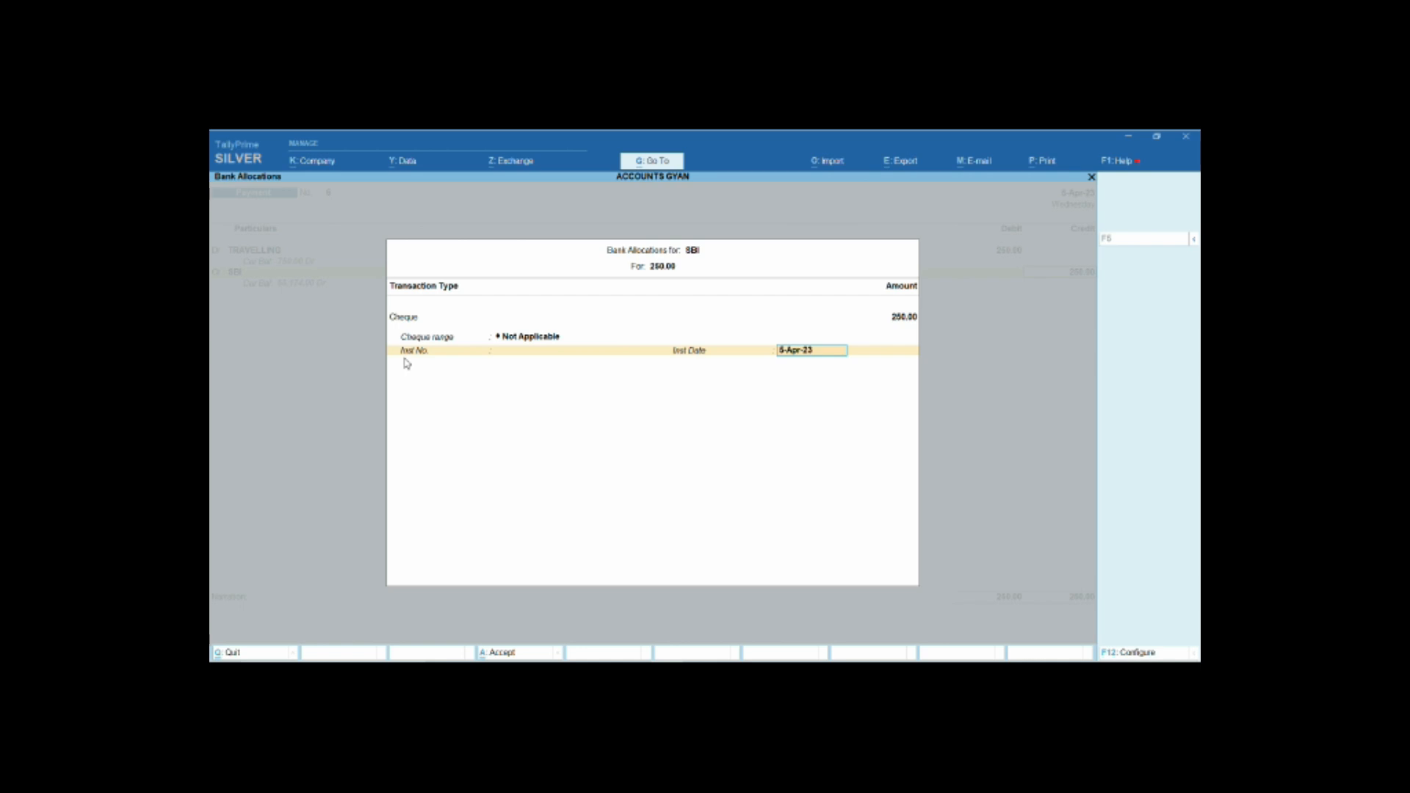
key("BackSpace")
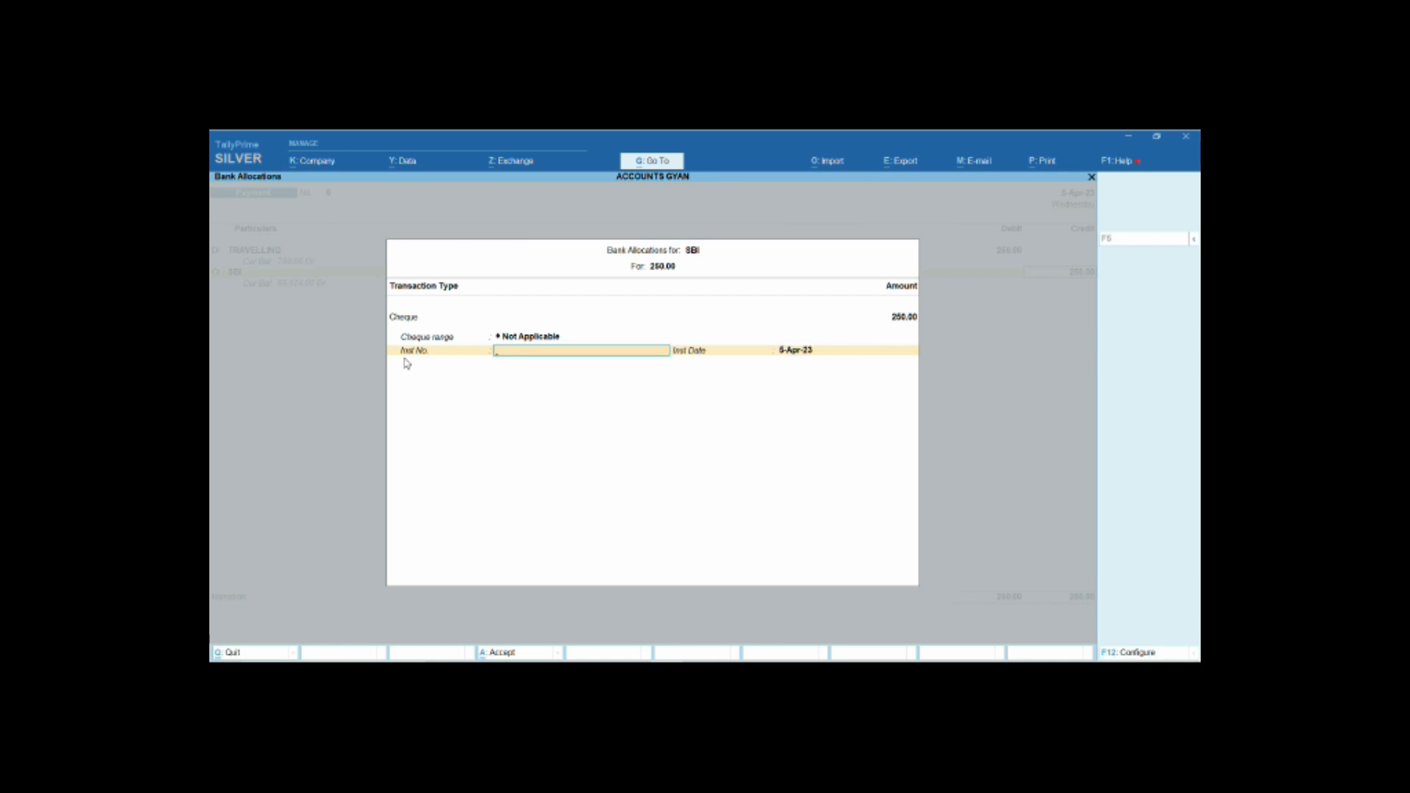
type("fst recharges")
key("Return")
key("Return")
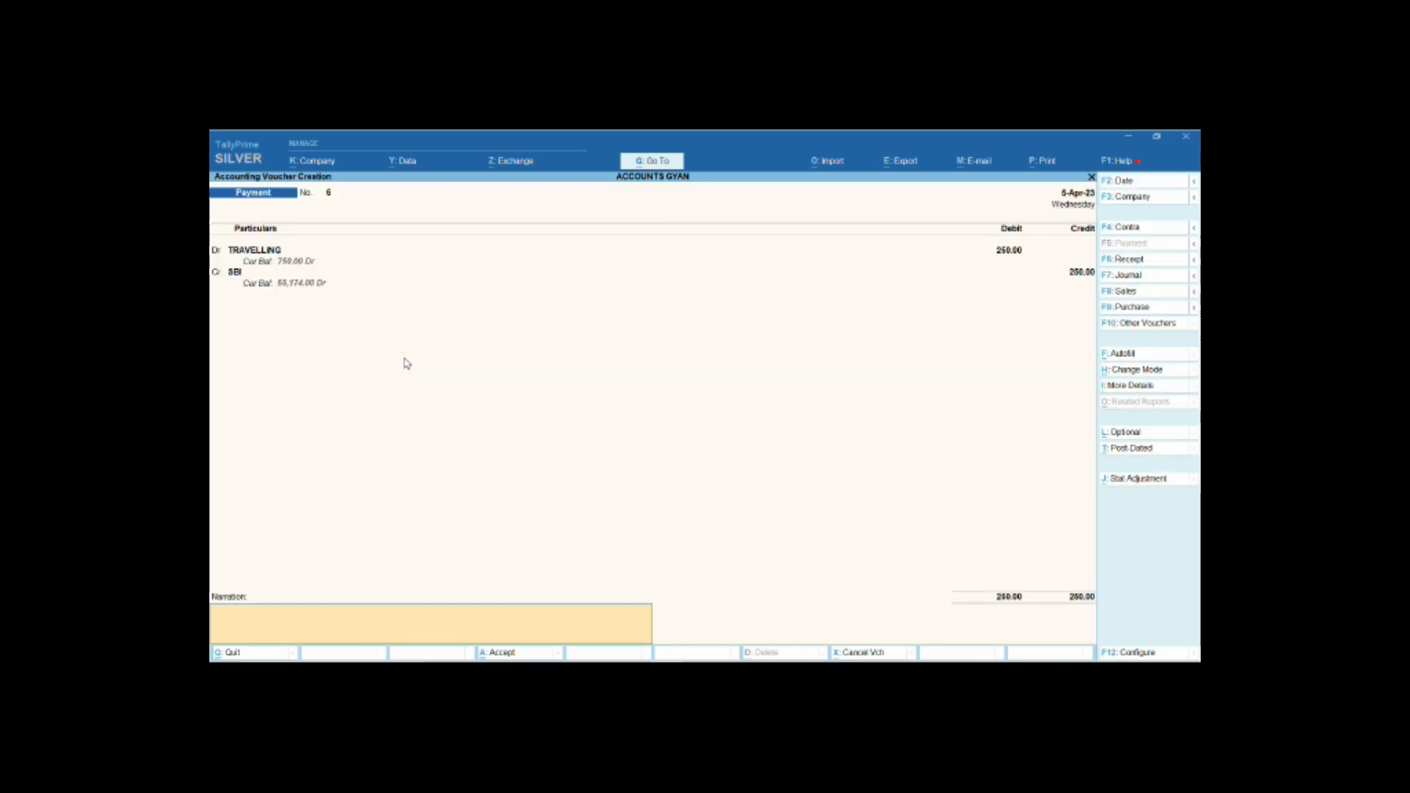
Enter a narration beginning "being fastag" and save the 250 travelling payment voucher.
type("being fastag")
key("BackSpace")
key("BackSpace")
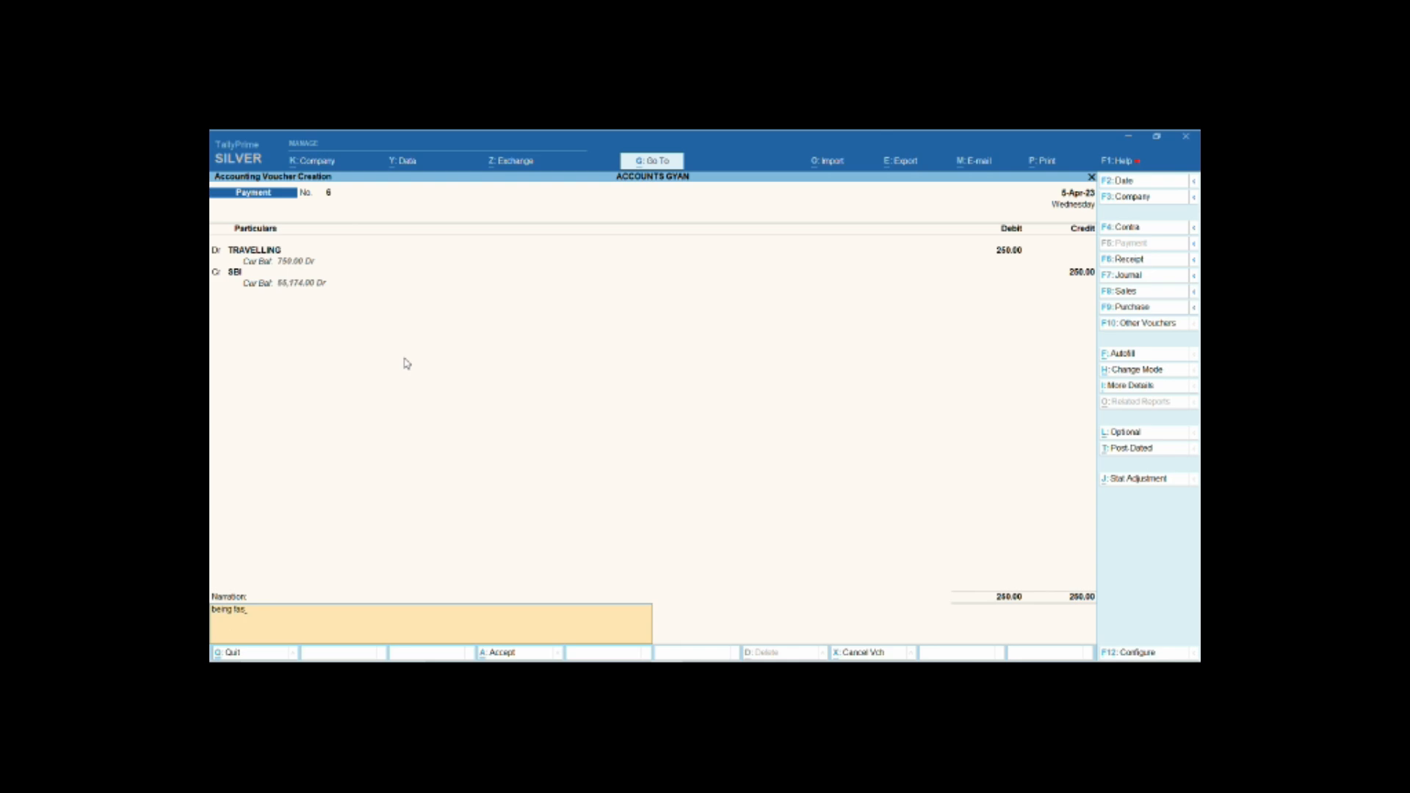
type("tag")
key("BackSpace")
type("ge")
key("Return")
key("Return")
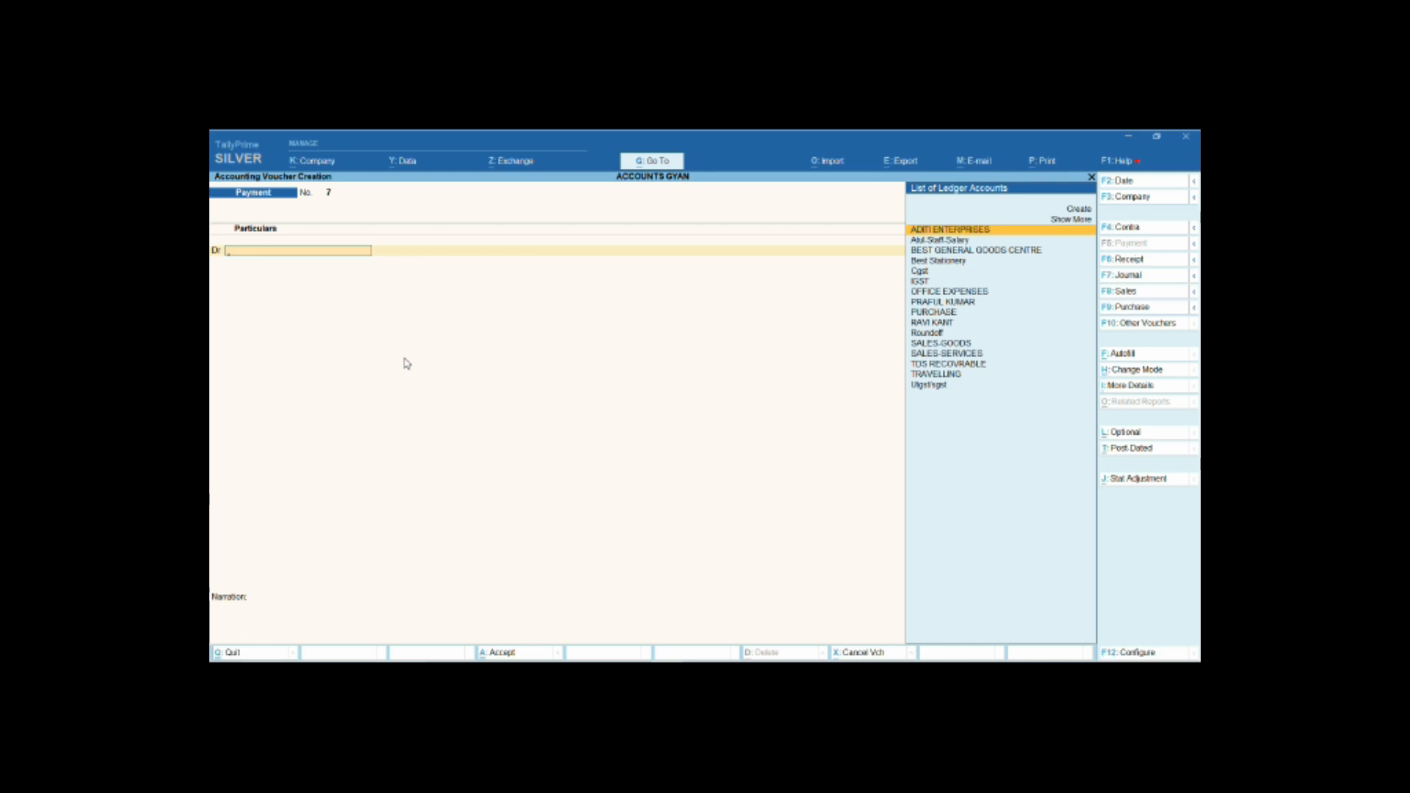
Go through the existing ledgers from ADITI ENTERPRISES to TRAVELLING in the new payment voucher's ledger list.
key("Down")
key("Down")
key("Down")
key("Down")
key("Down")
key("Down")
key("Down")
key("Down")
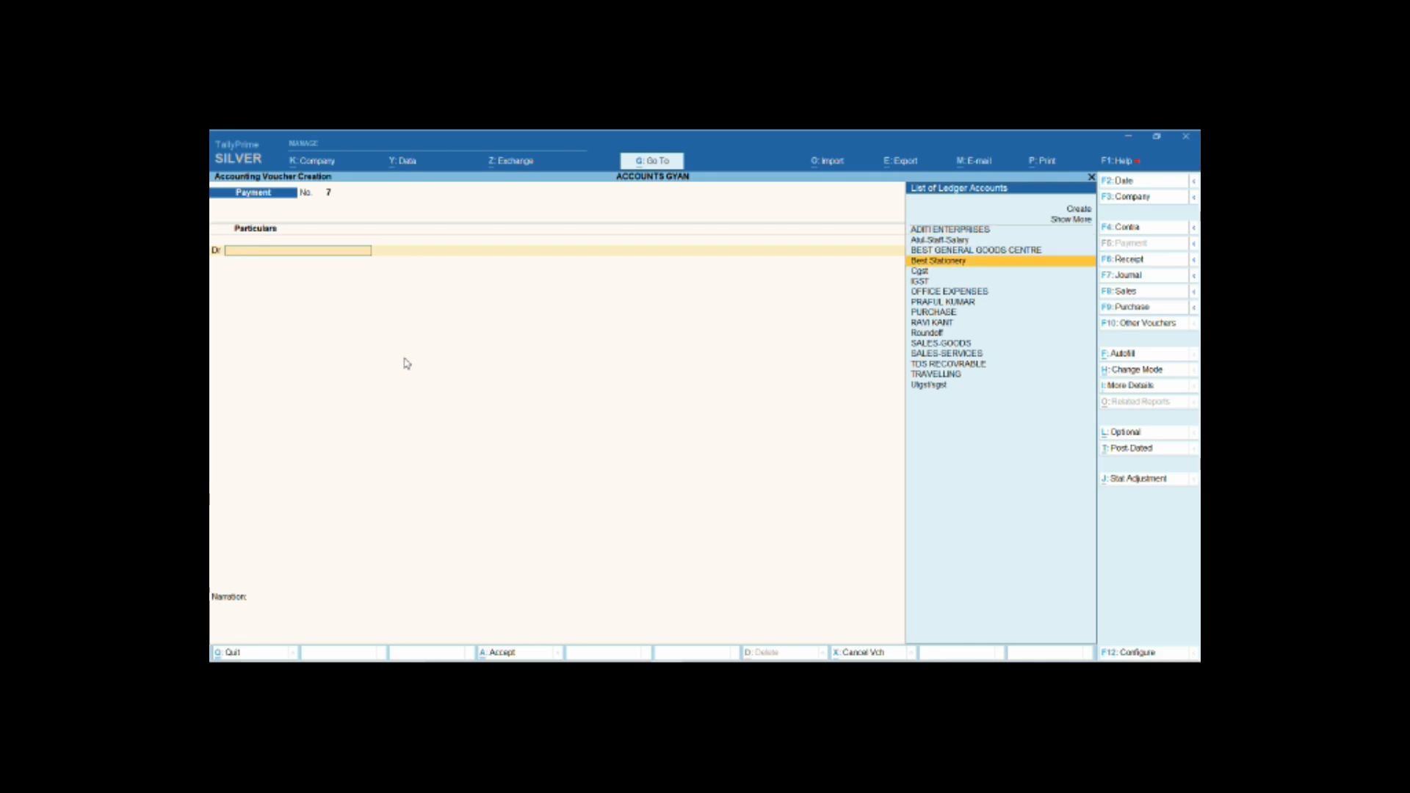
key("Down")
key("Down")
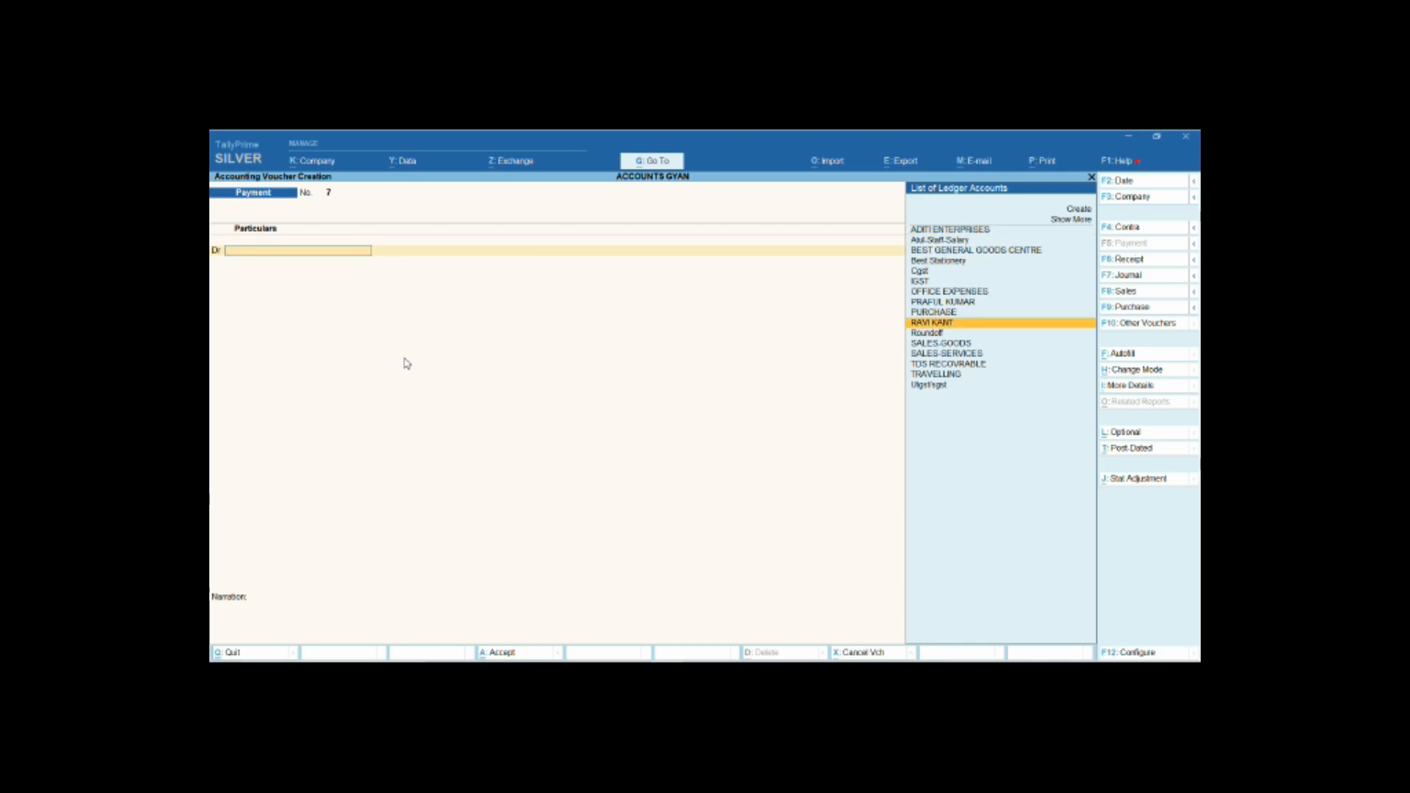
key("Down")
key("Down")
key("Down")
key("Down")
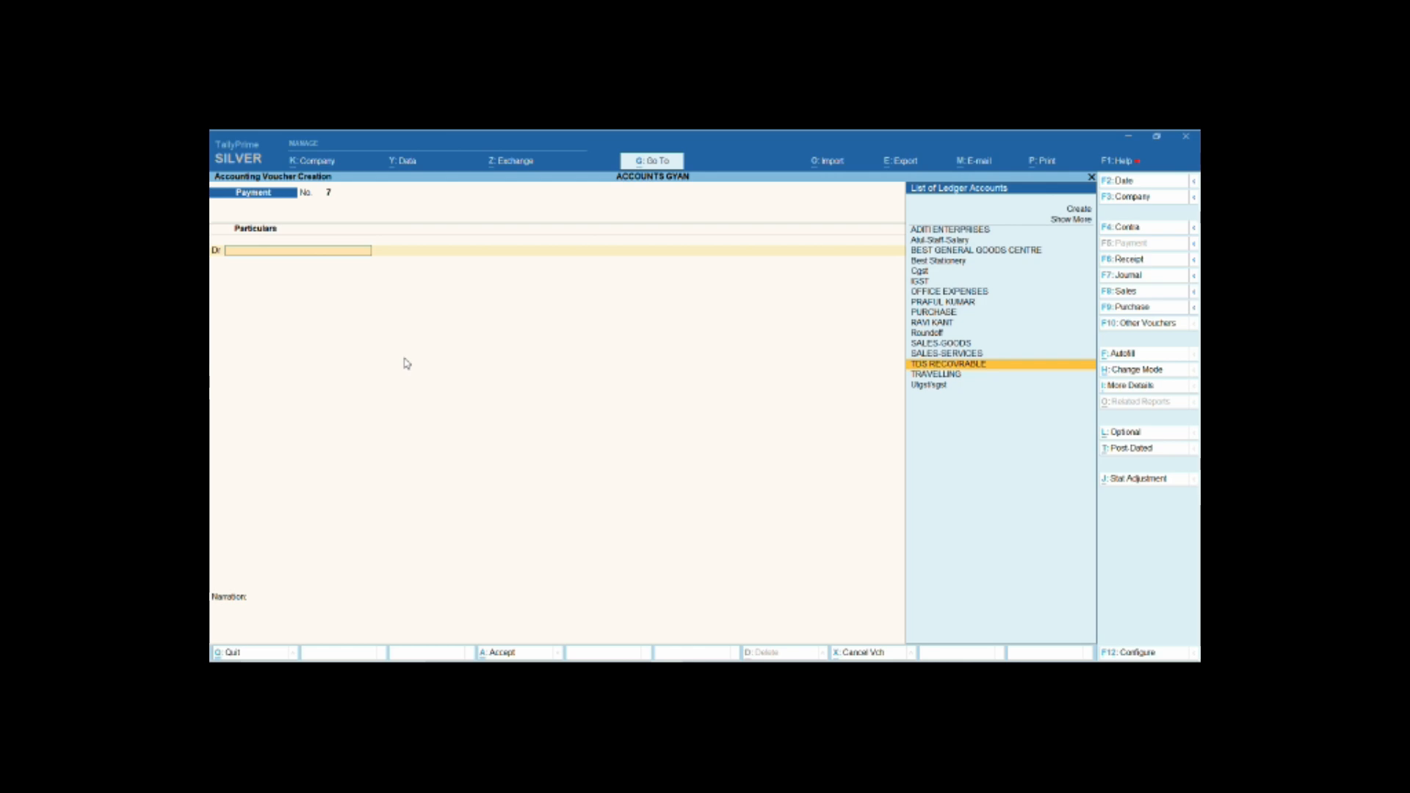
key("Up")
key("Up")
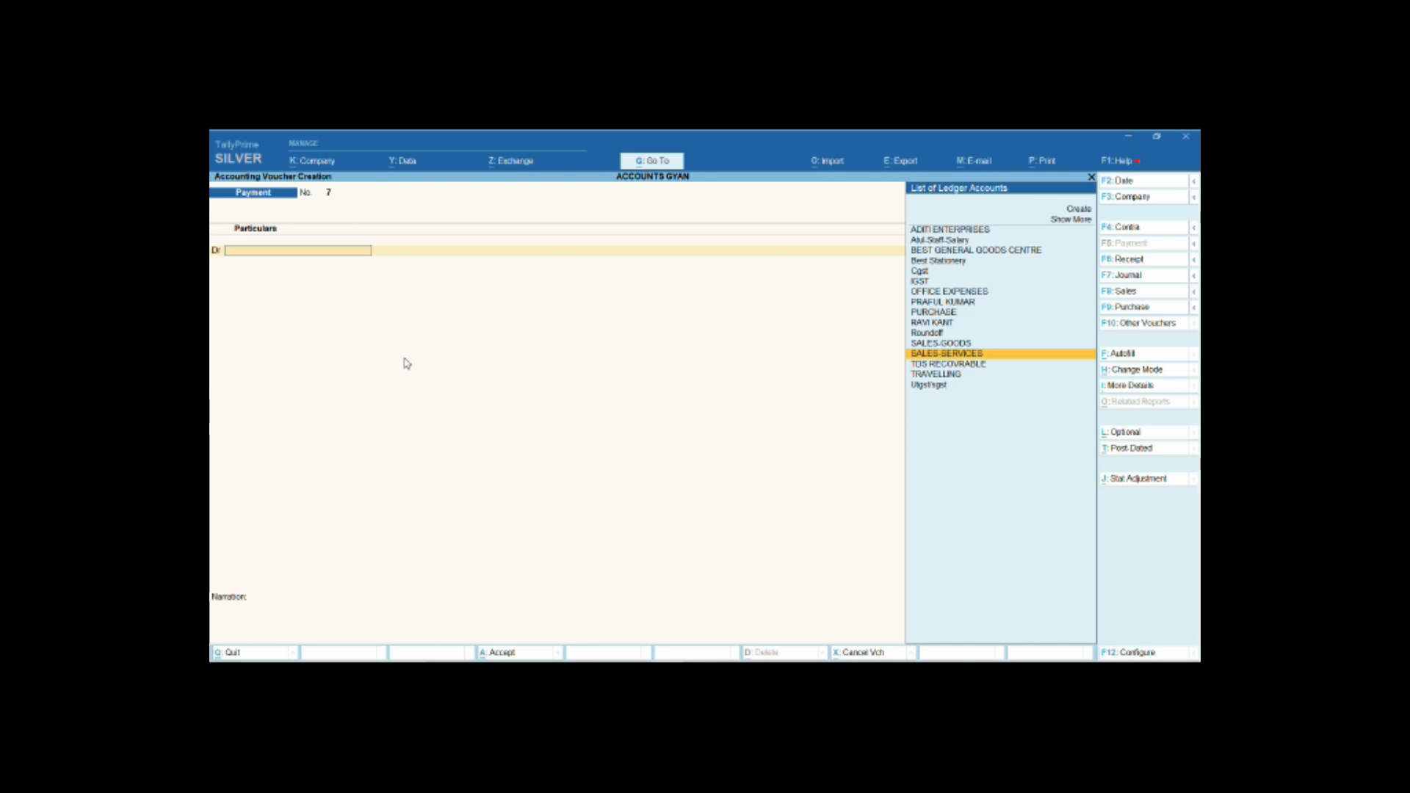
key("Up")
key("Up")
key("Up")
key("Up")
key("Up")
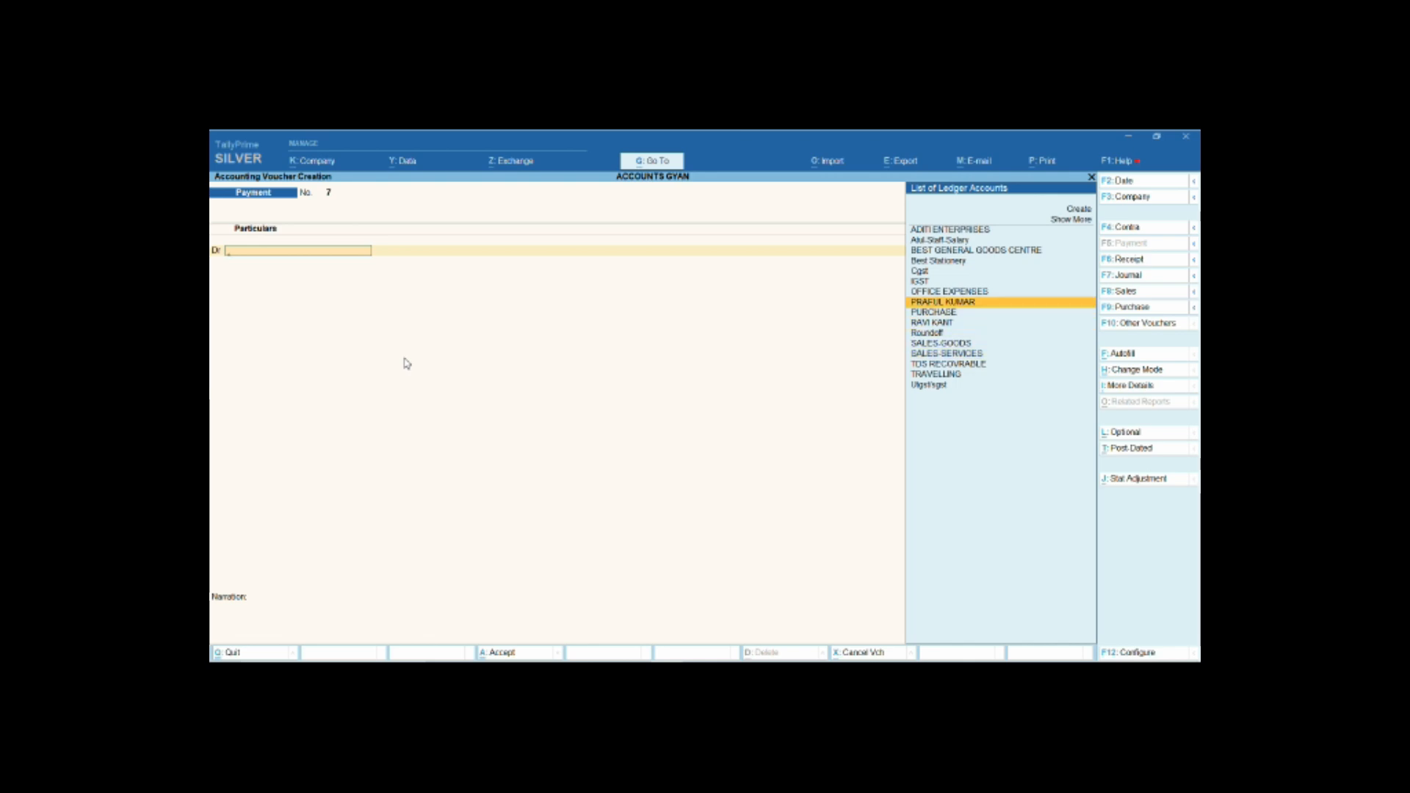
key("Up")
key("Up")
key("Up")
key("Down")
key("Down")
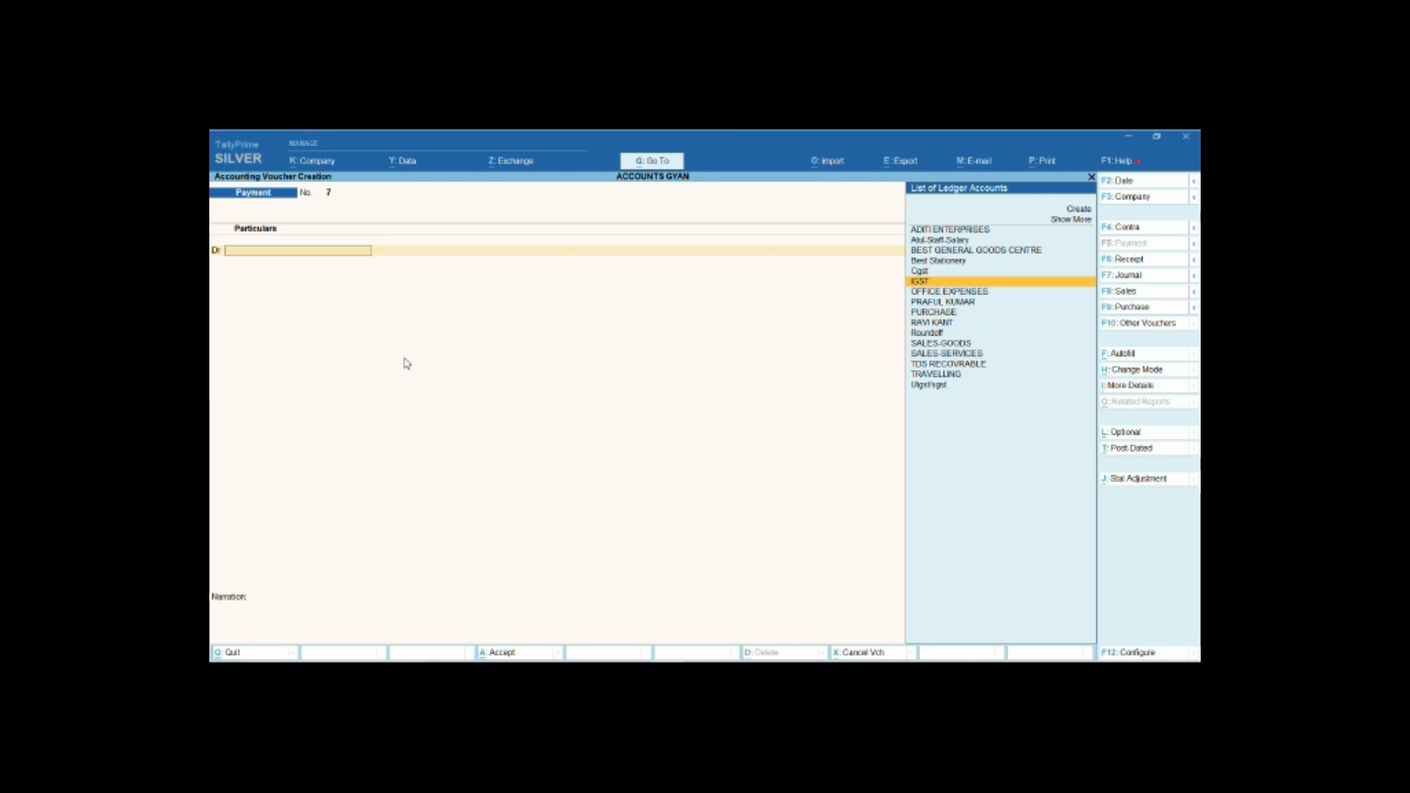
key("Up")
key("Up")
key("Up")
key("Down")
key("Down")
key("Down")
key("Down")
key("Down")
key("Down")
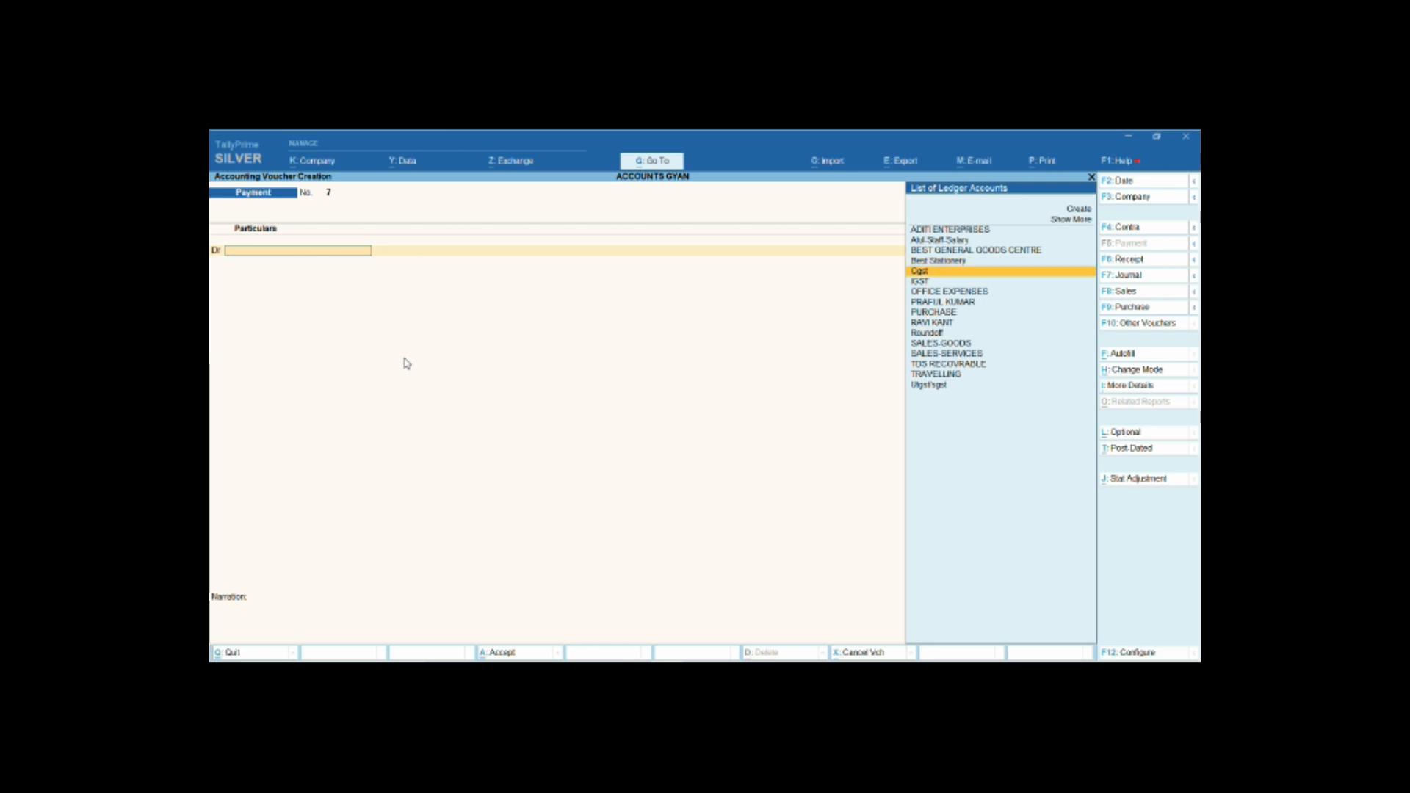
key("Down")
key("Down")
key("Down")
key("Down")
key("Down")
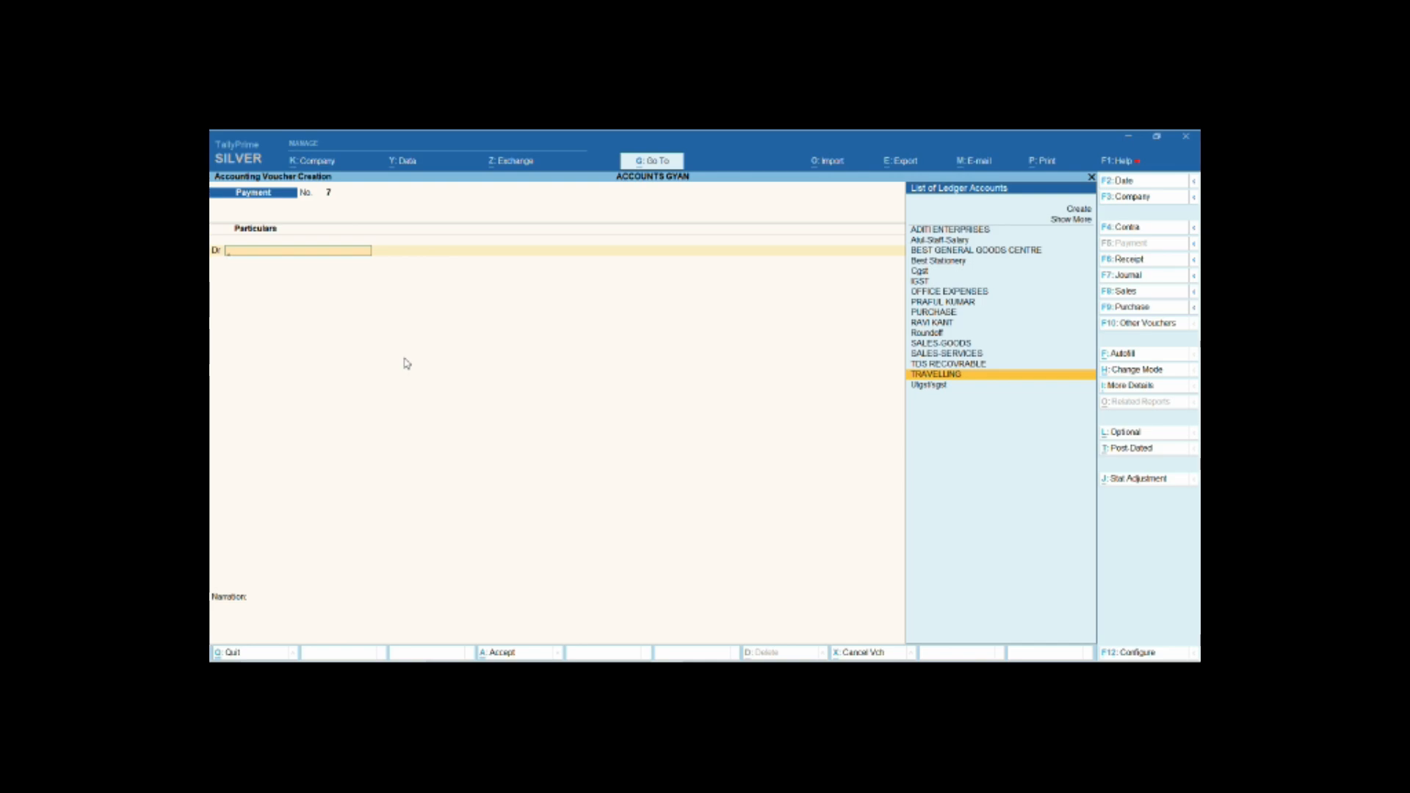
Create a ledger named Suspense under the Suspense A/c group for the new payment voucher's debit line.
type("ser")
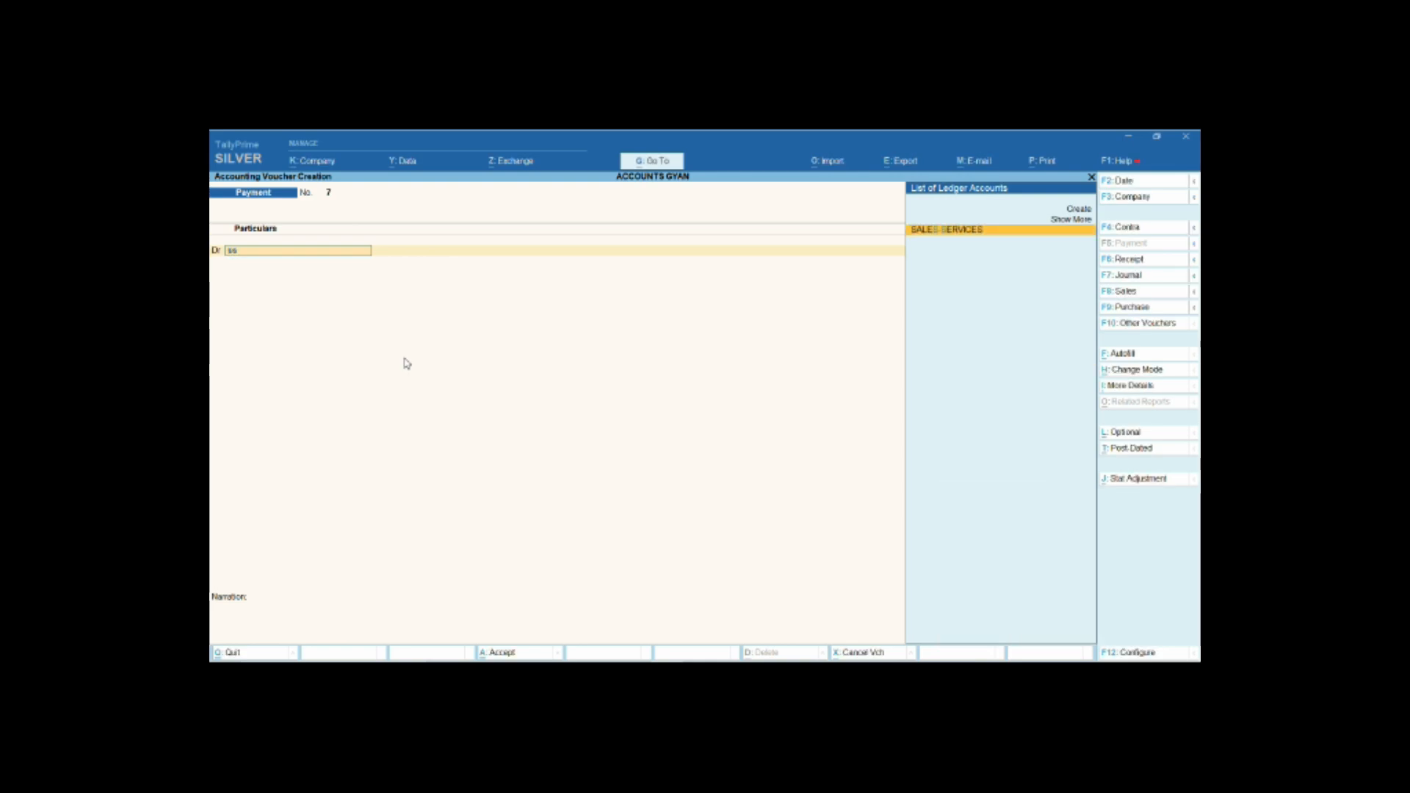
key("alt+c")
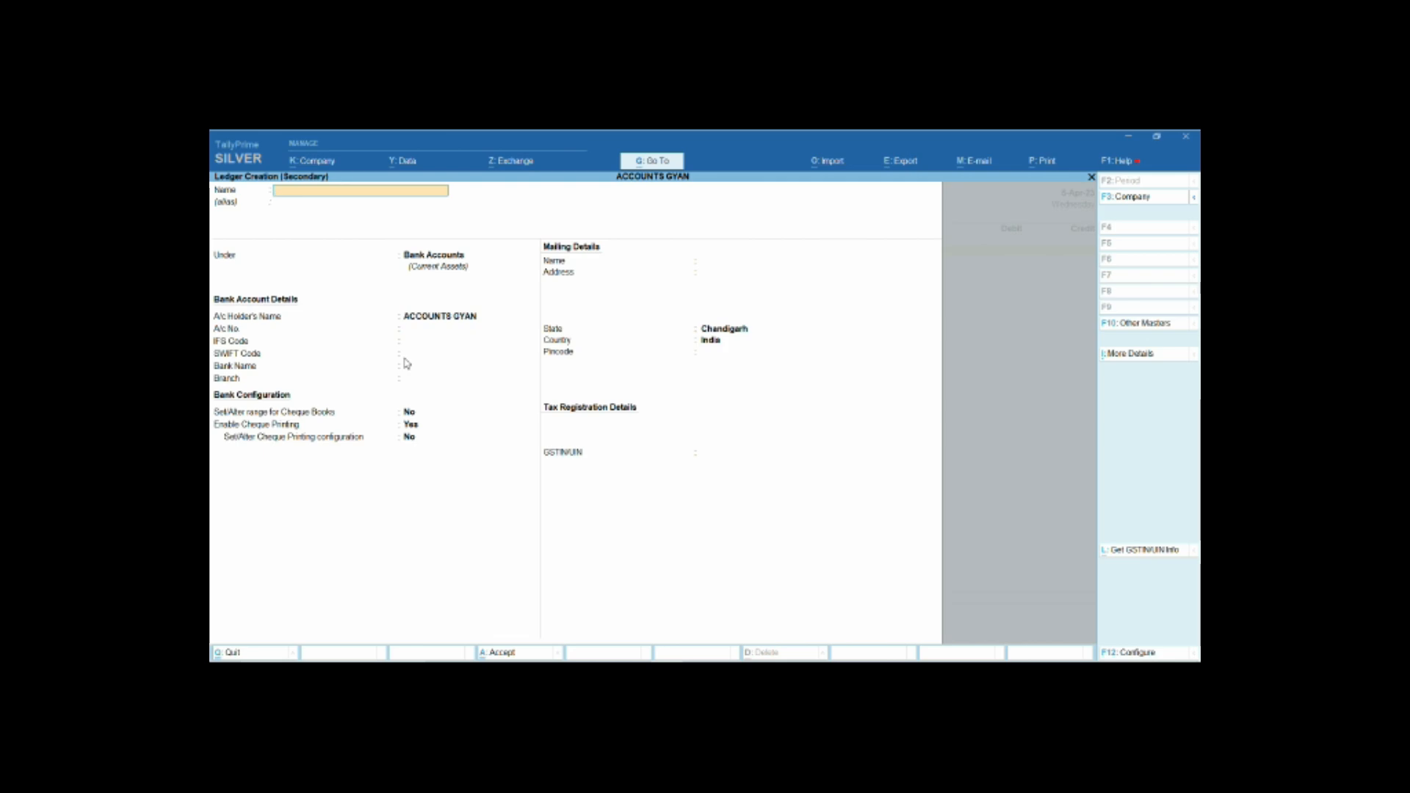
type("Suspense")
key("Return")
key("Return")
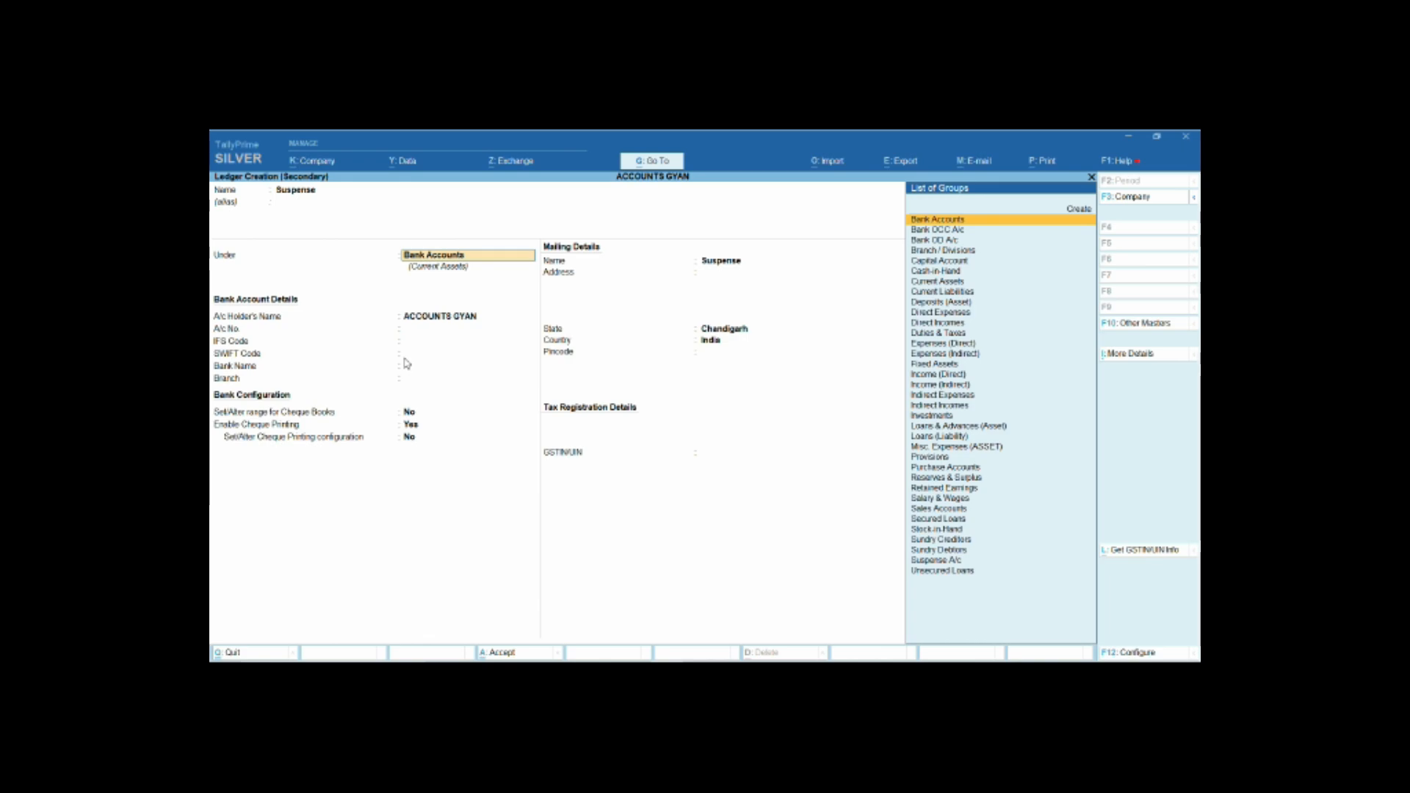
type("si")
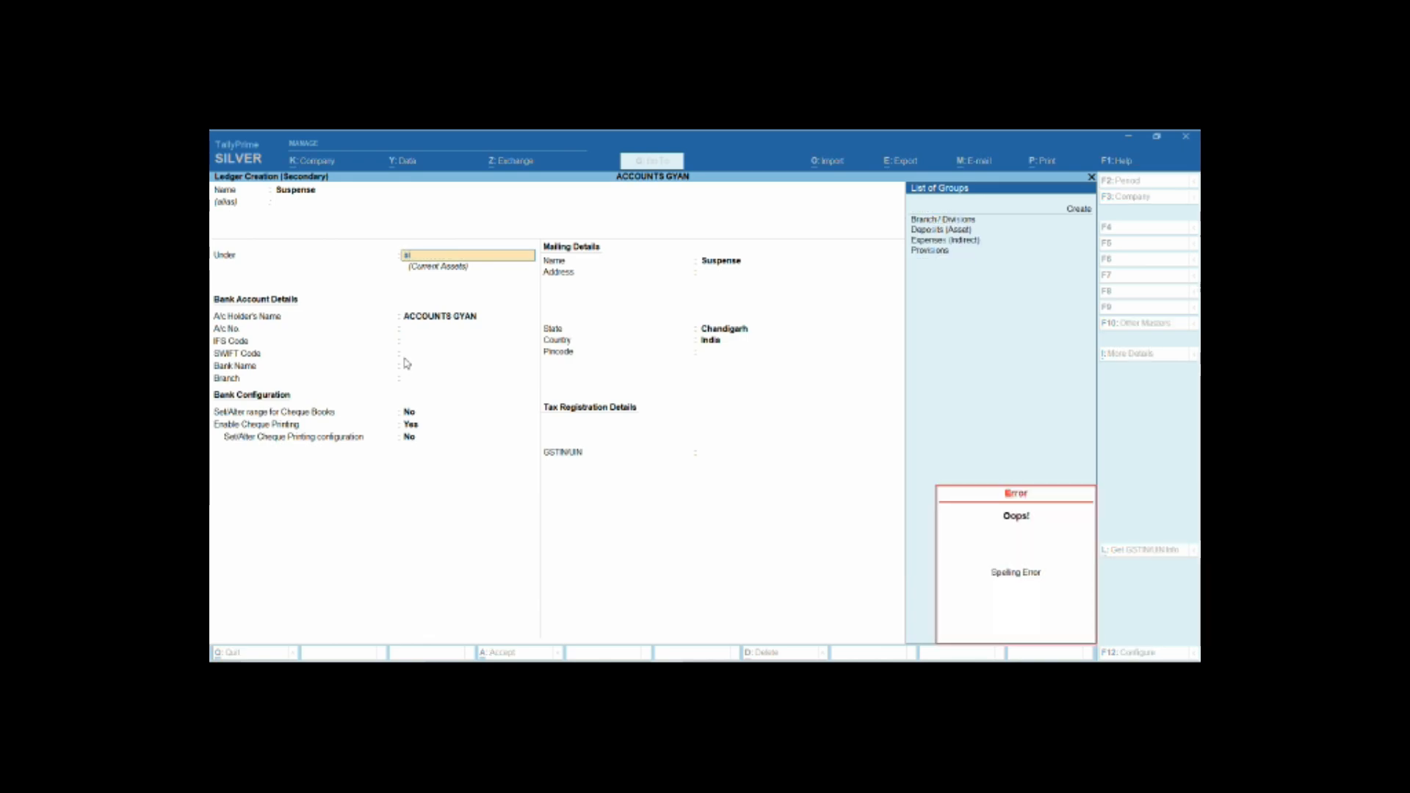
key("BackSpace")
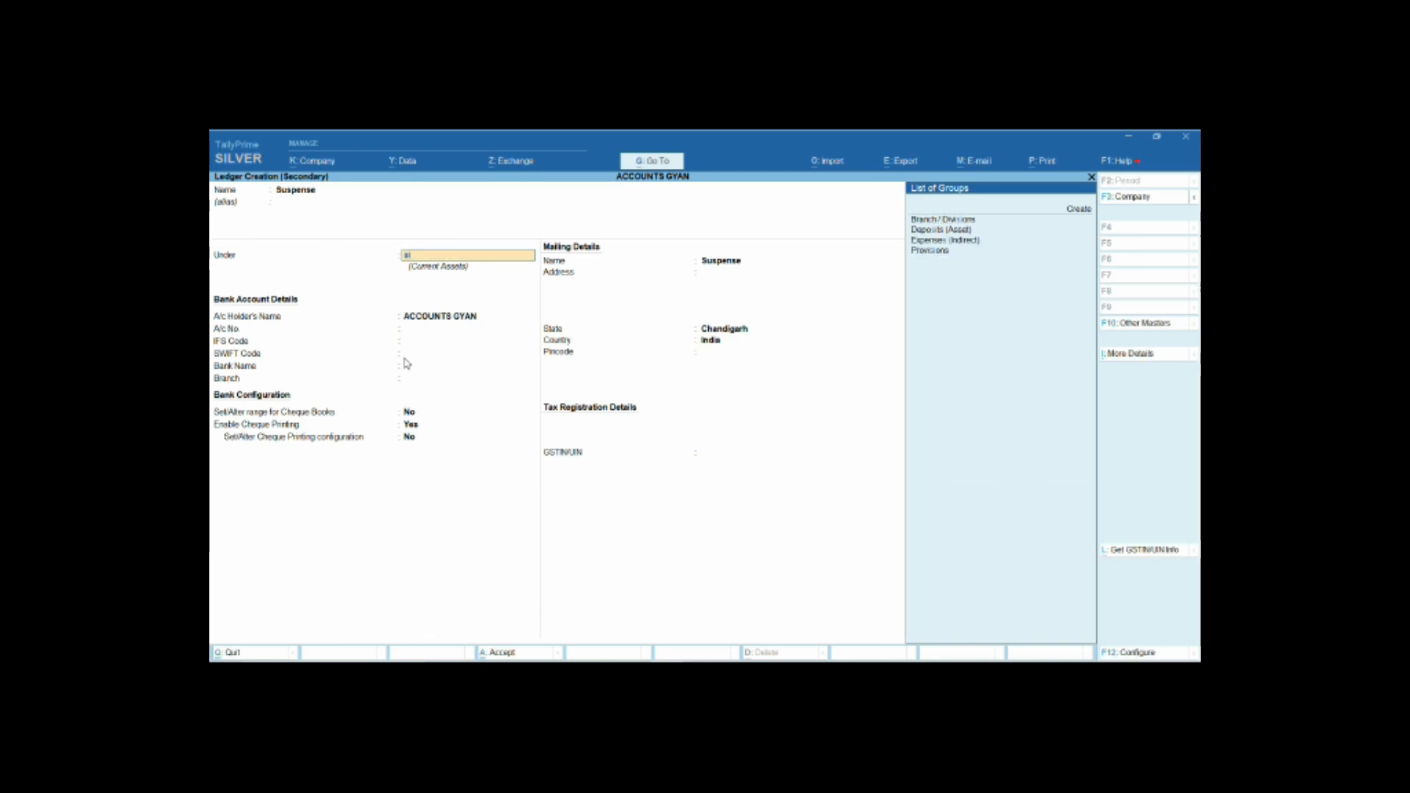
type("us")
key("Return")
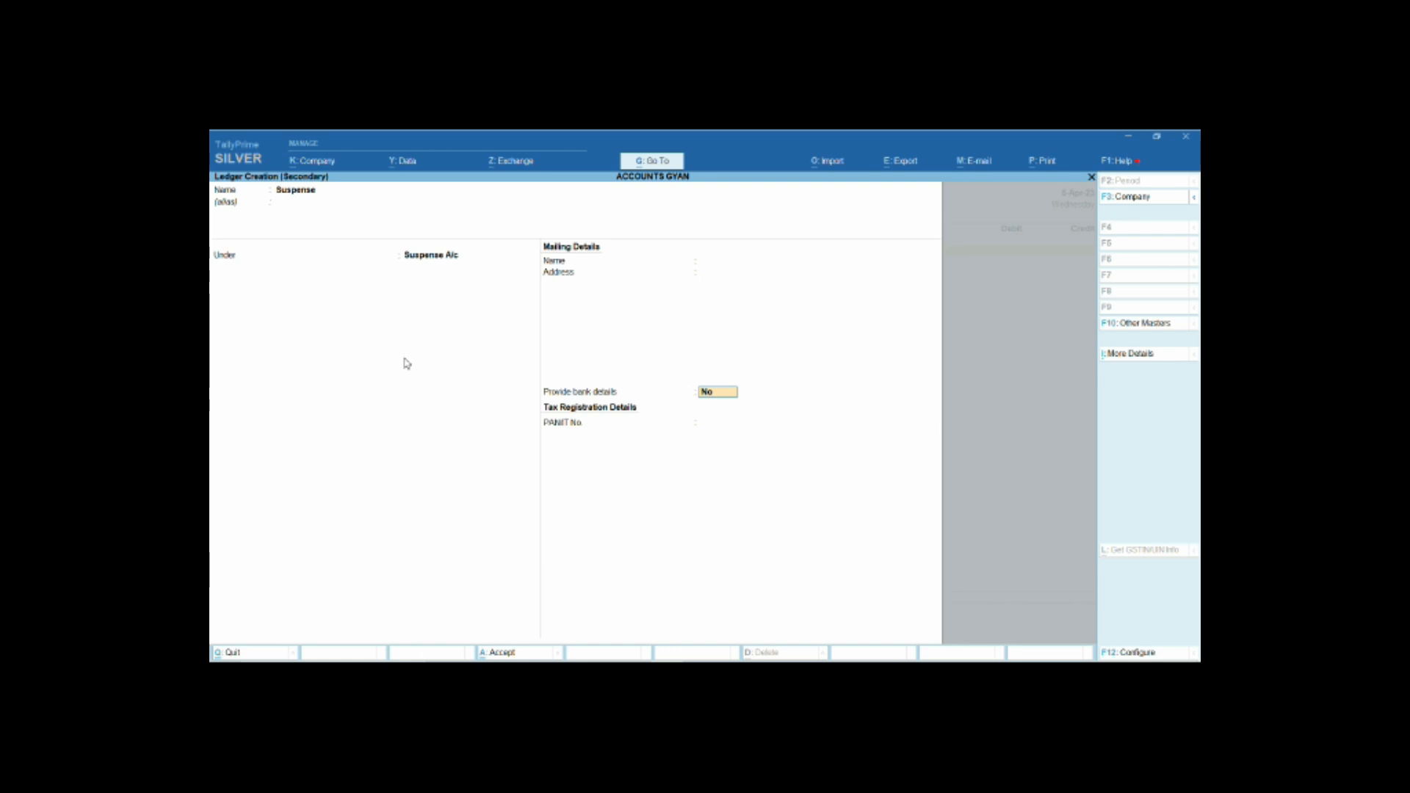
key("ctrl+a")
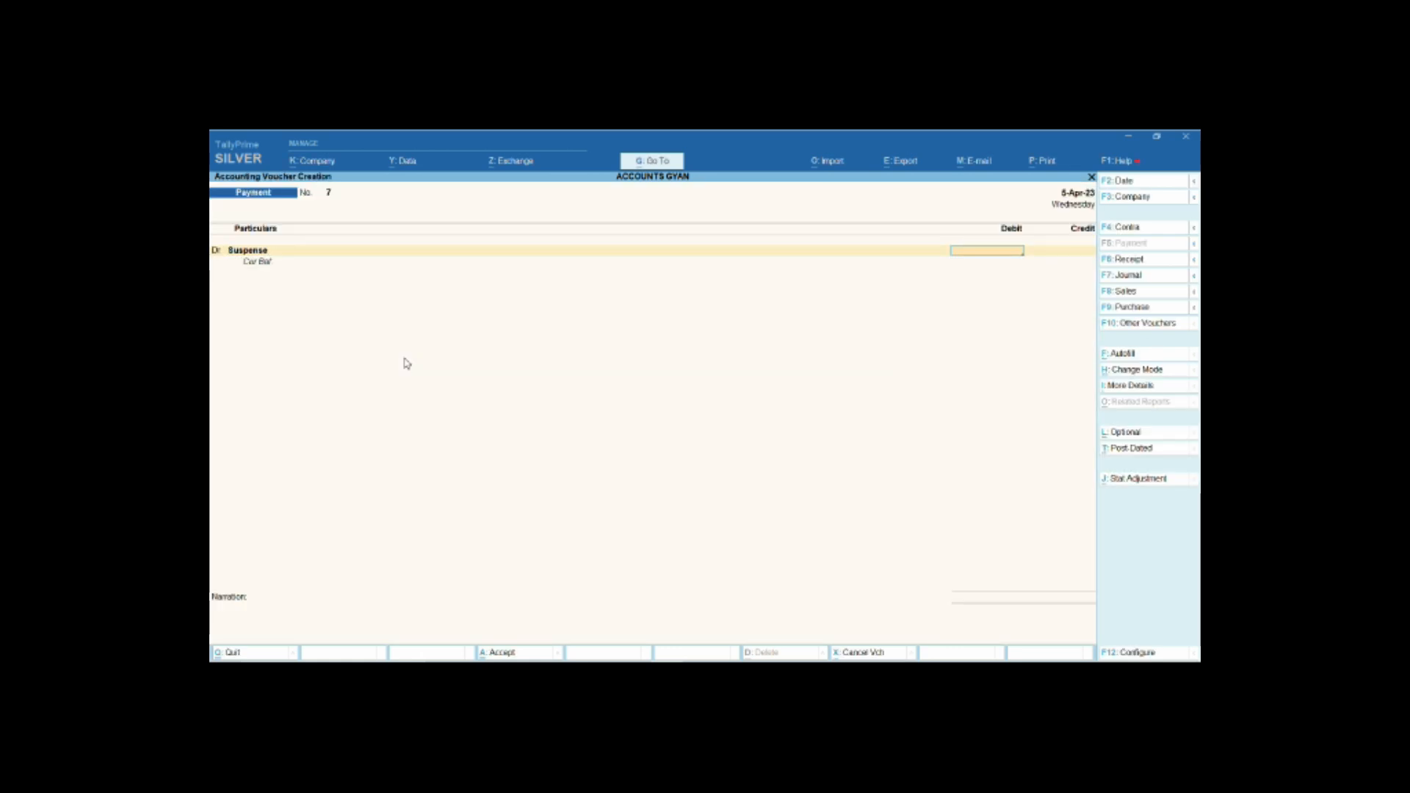
Debit the Suspense ledger with 1521 and credit SBI with the same amount.
type("1521")
key("Return")
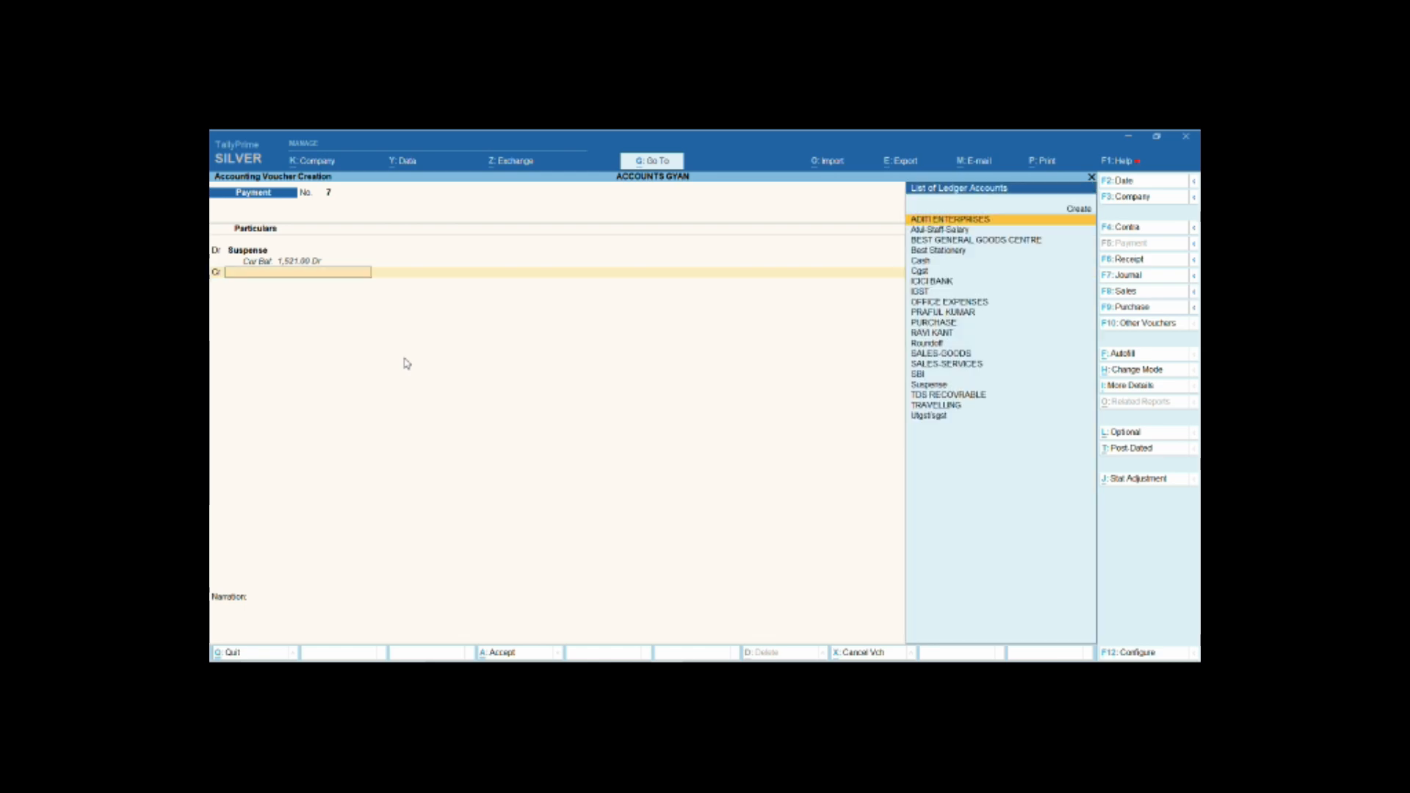
type("bi")
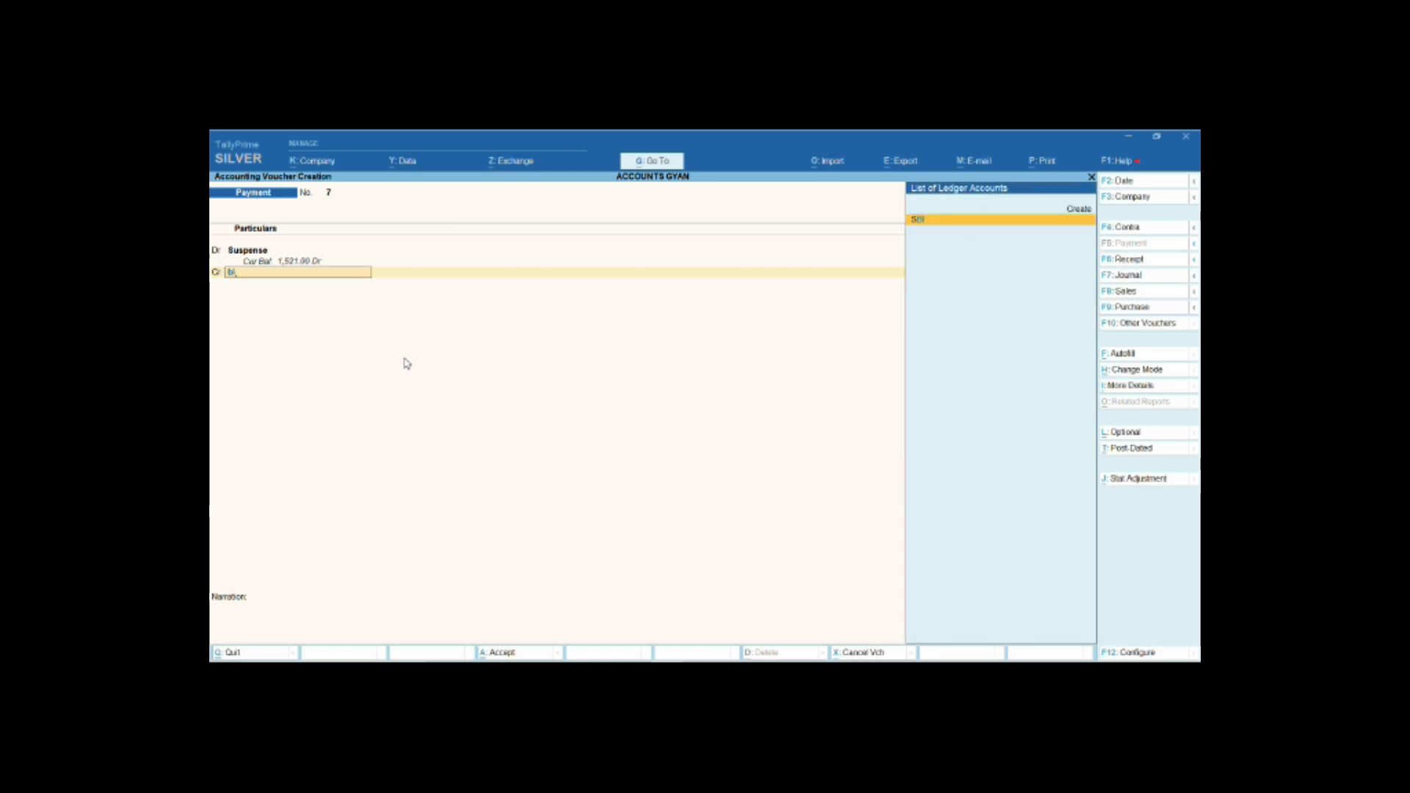
key("Return")
key("Return")
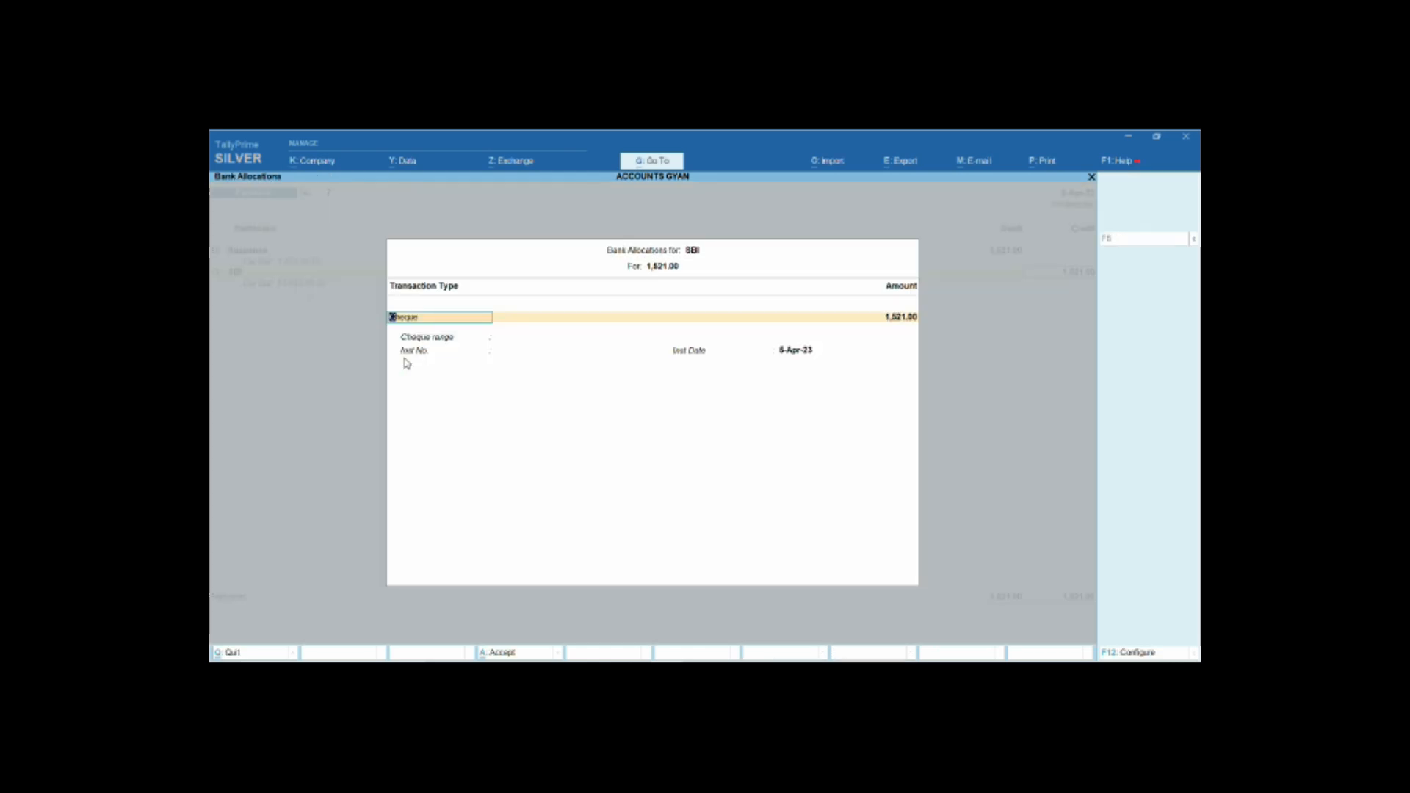
Complete the SBI bank allocation as a Cheque with range Not Applicable, instrument number 1254 and date 5-Apr-23.
key("Return")
key("Return")
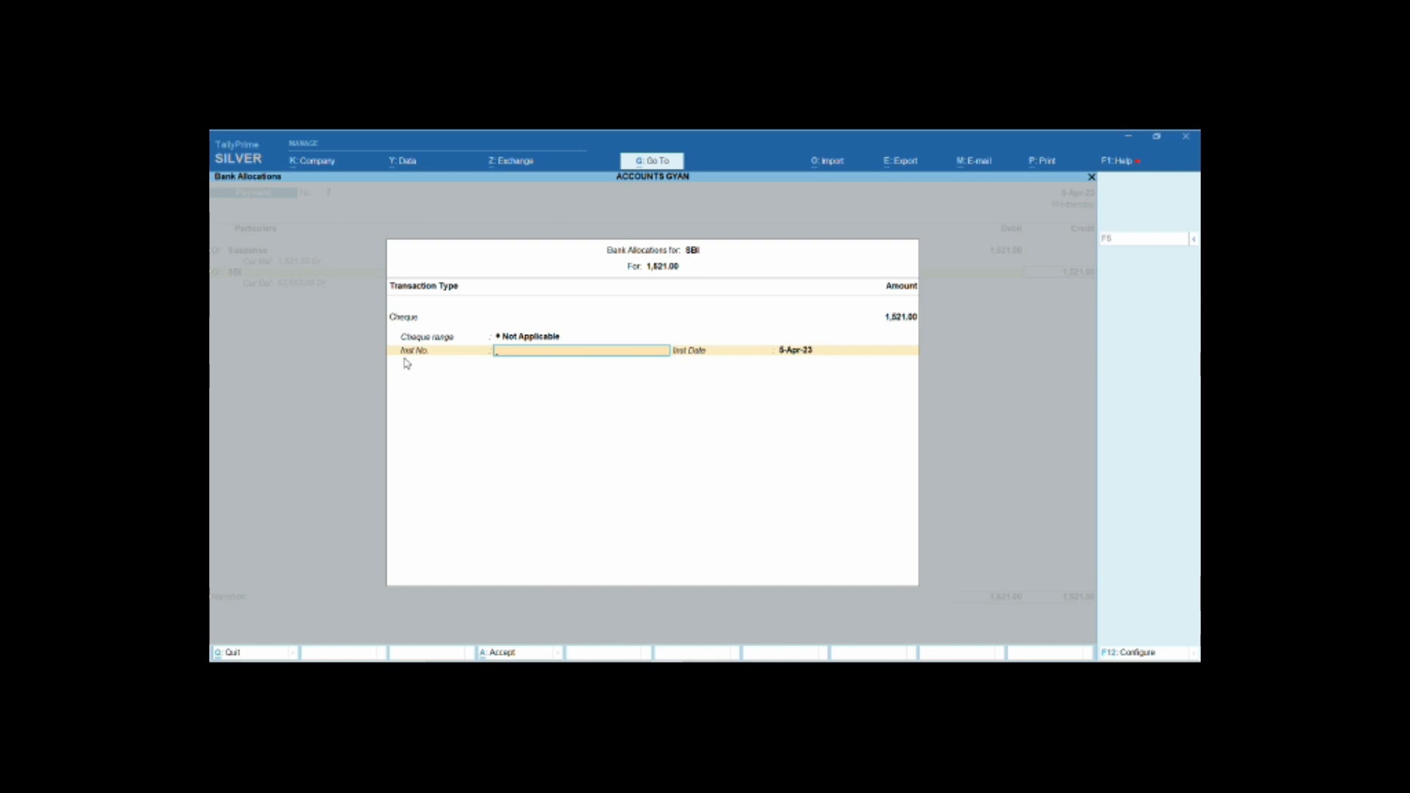
type("1254")
key("Return")
key("Return")
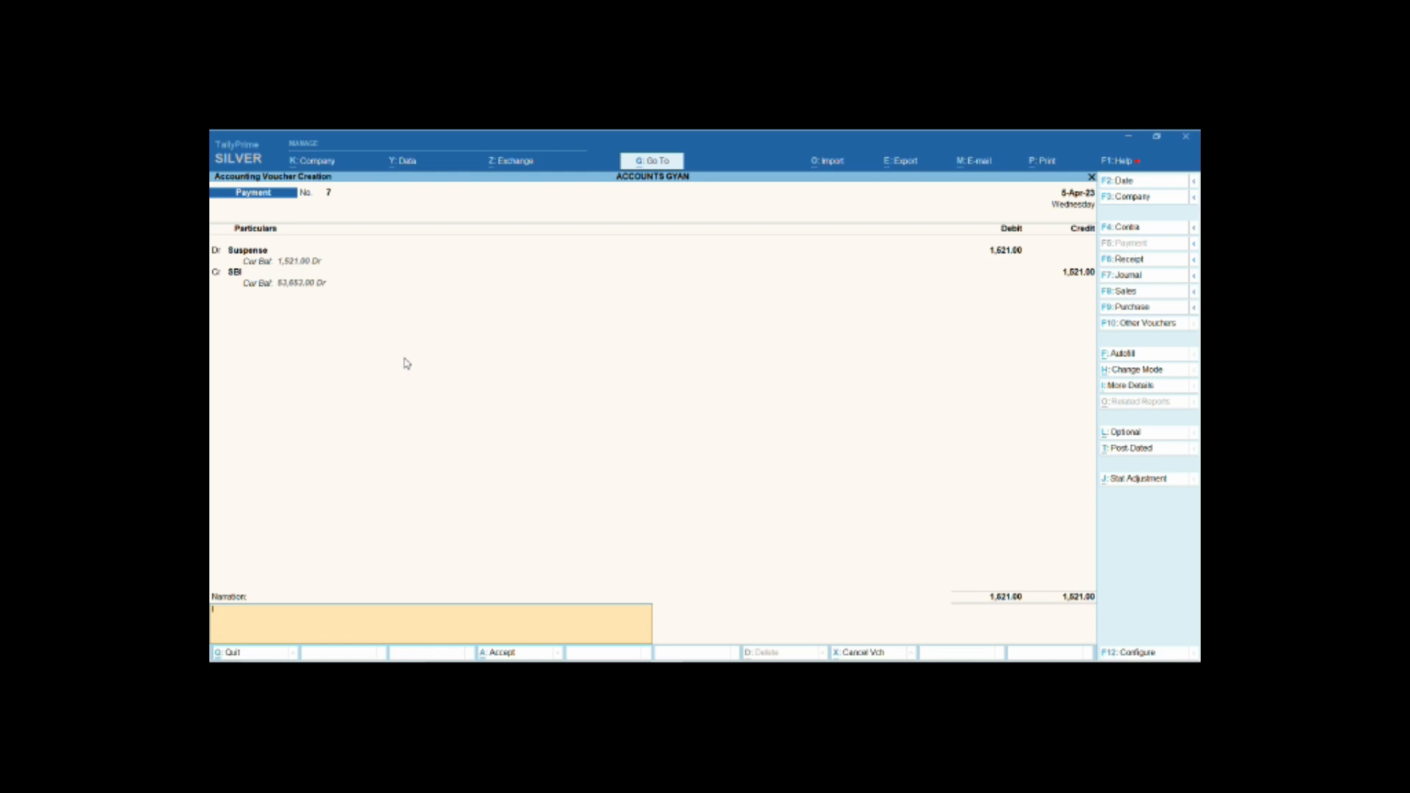
Enter a narration of random placeholder letters and save the 1,521 Suspense payment voucher.
type("Being")
type("dddddddgjgfdtytrhbnkku")
type("uuiuiiuioojuu")
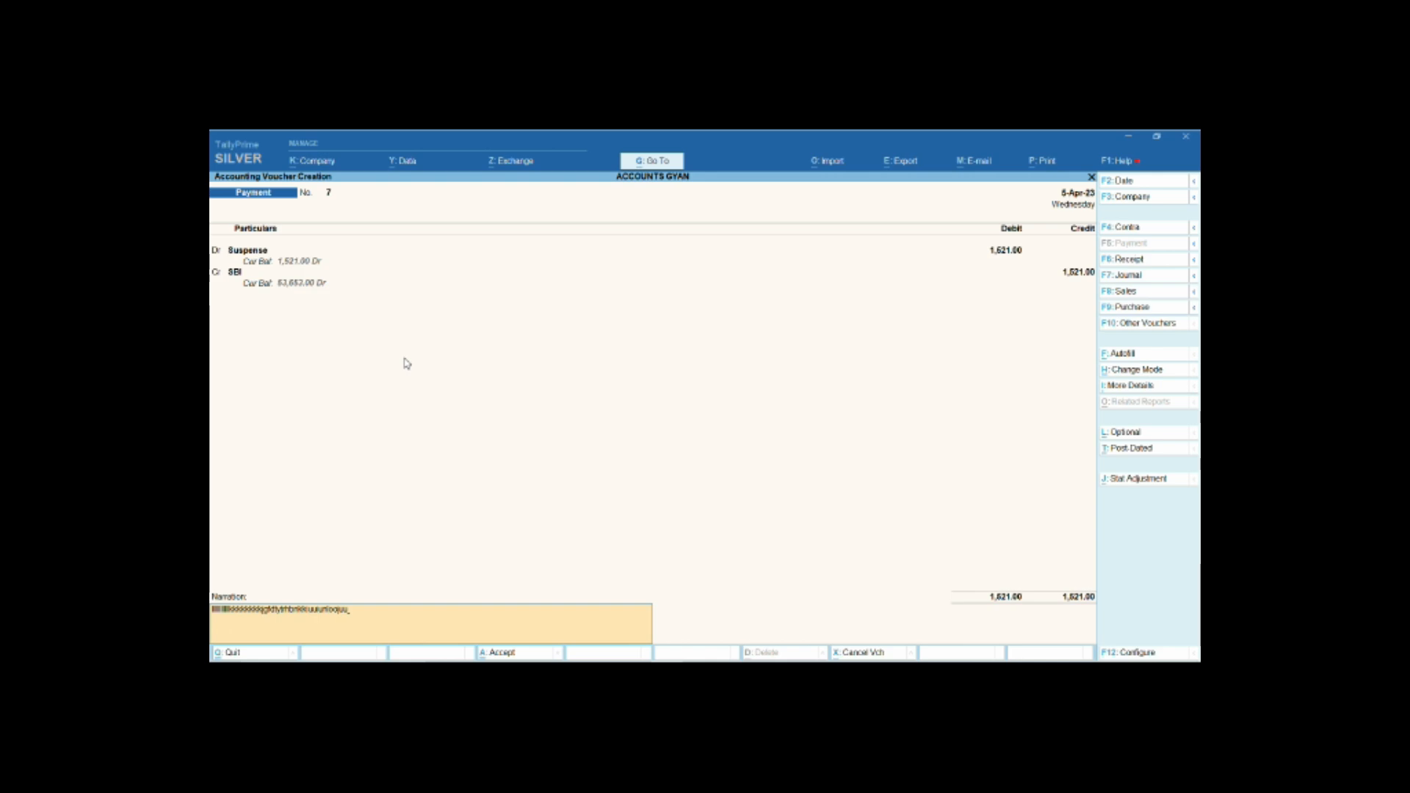
key("Return")
key("Return")
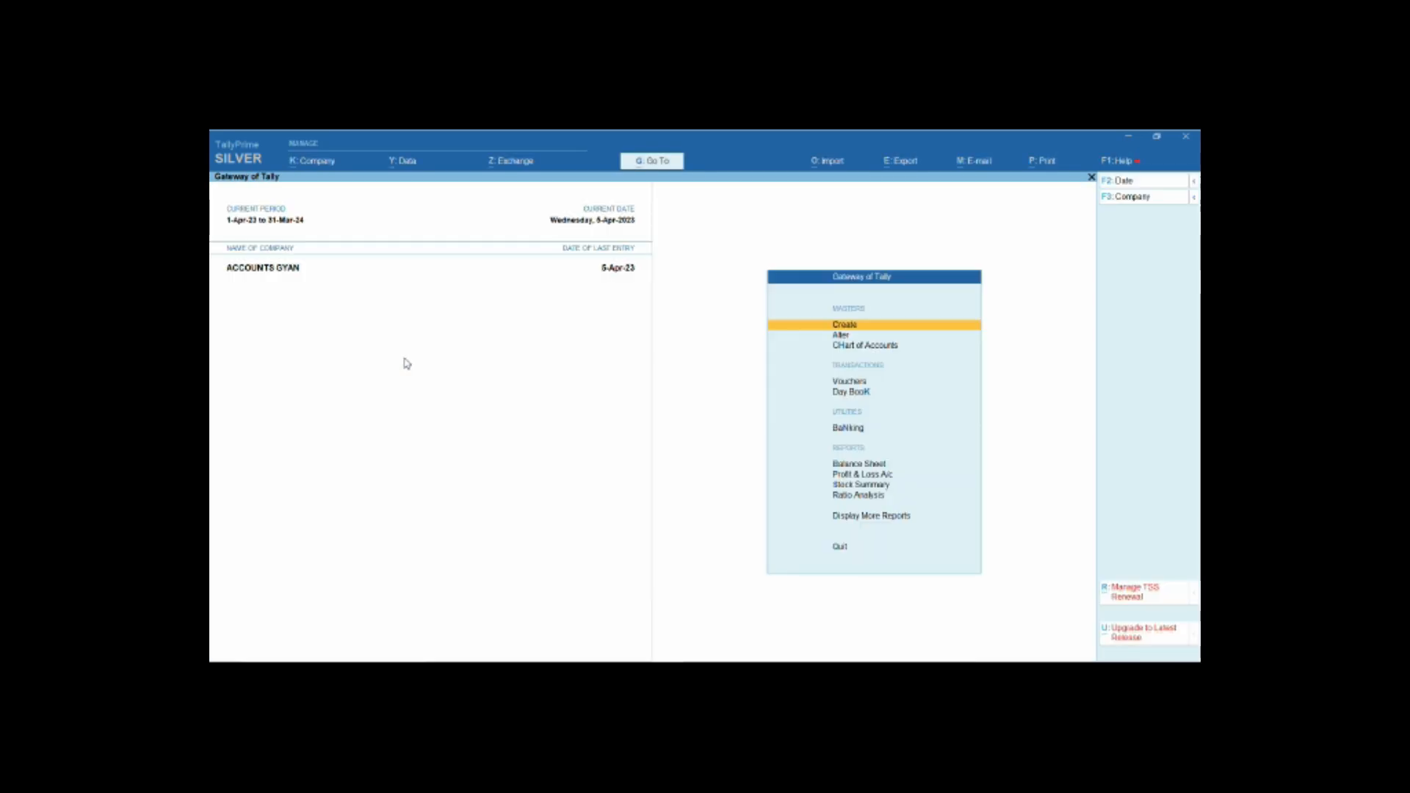
Display the Suspense ledger's vouchers from the account books and open its 1,521 payment voucher for alteration.
key("d")
key("a")
key("Return")
type("S")
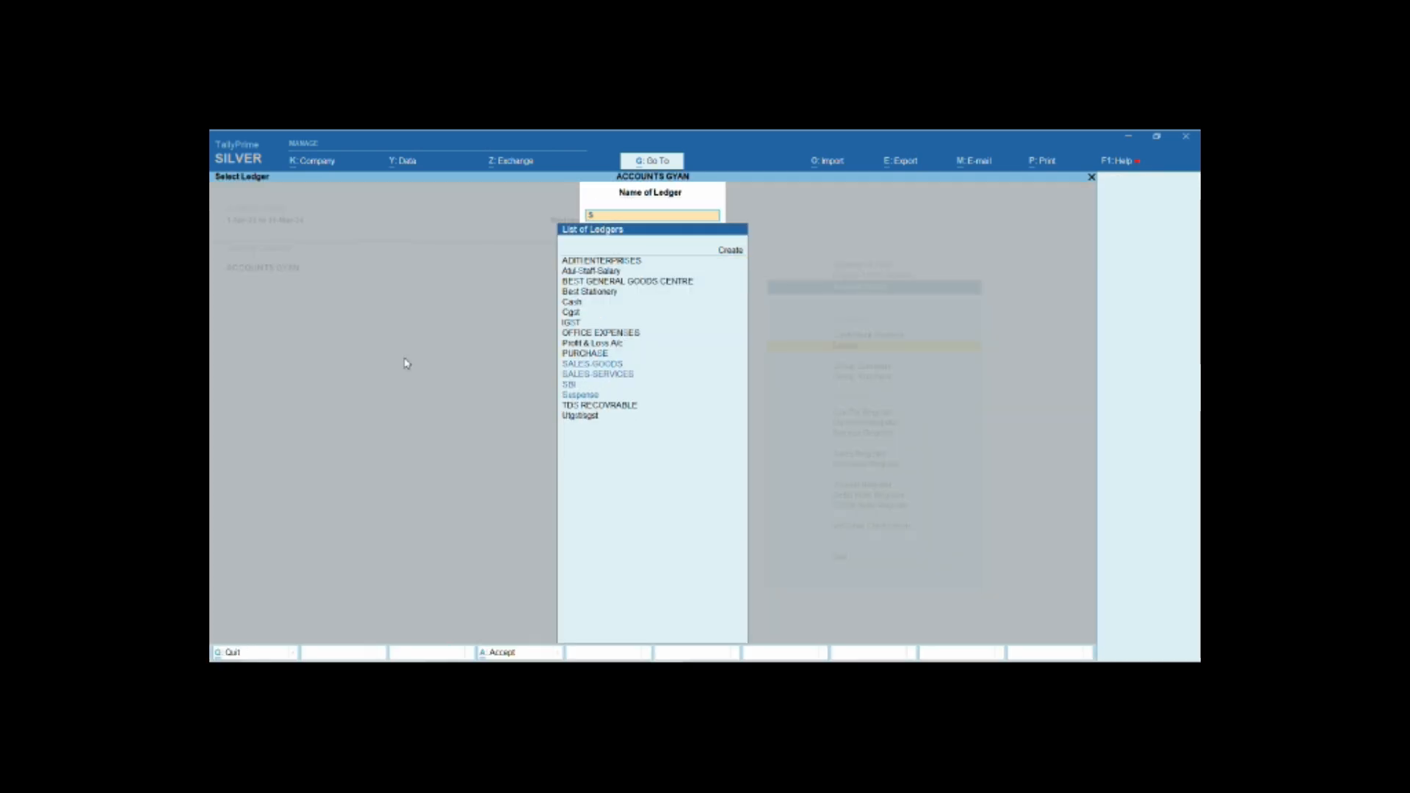
type("us")
key("Return")
key("Return")
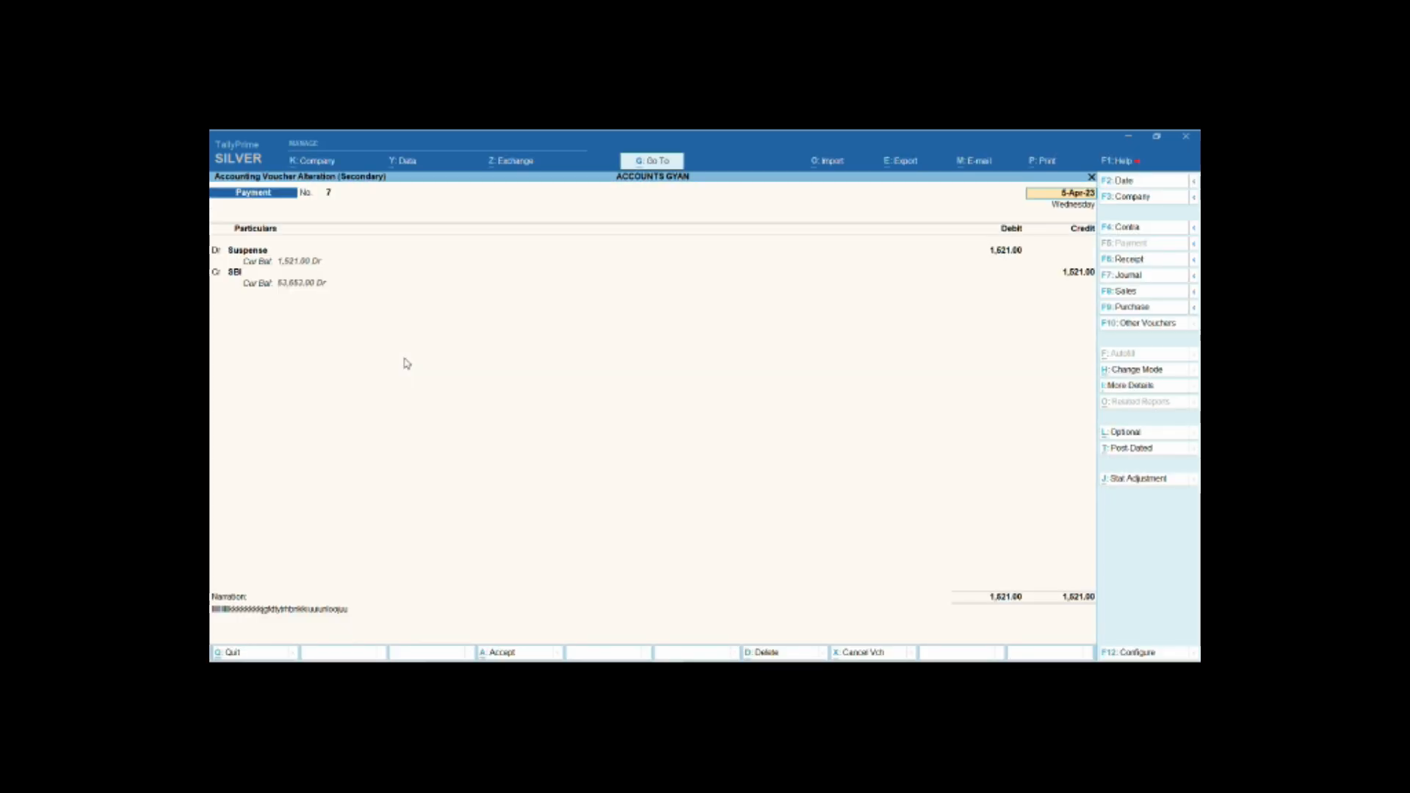
Replace the Suspense ledger on the debit line with the individual's personal ledger, keeping the amount of 1,521.
key("Return")
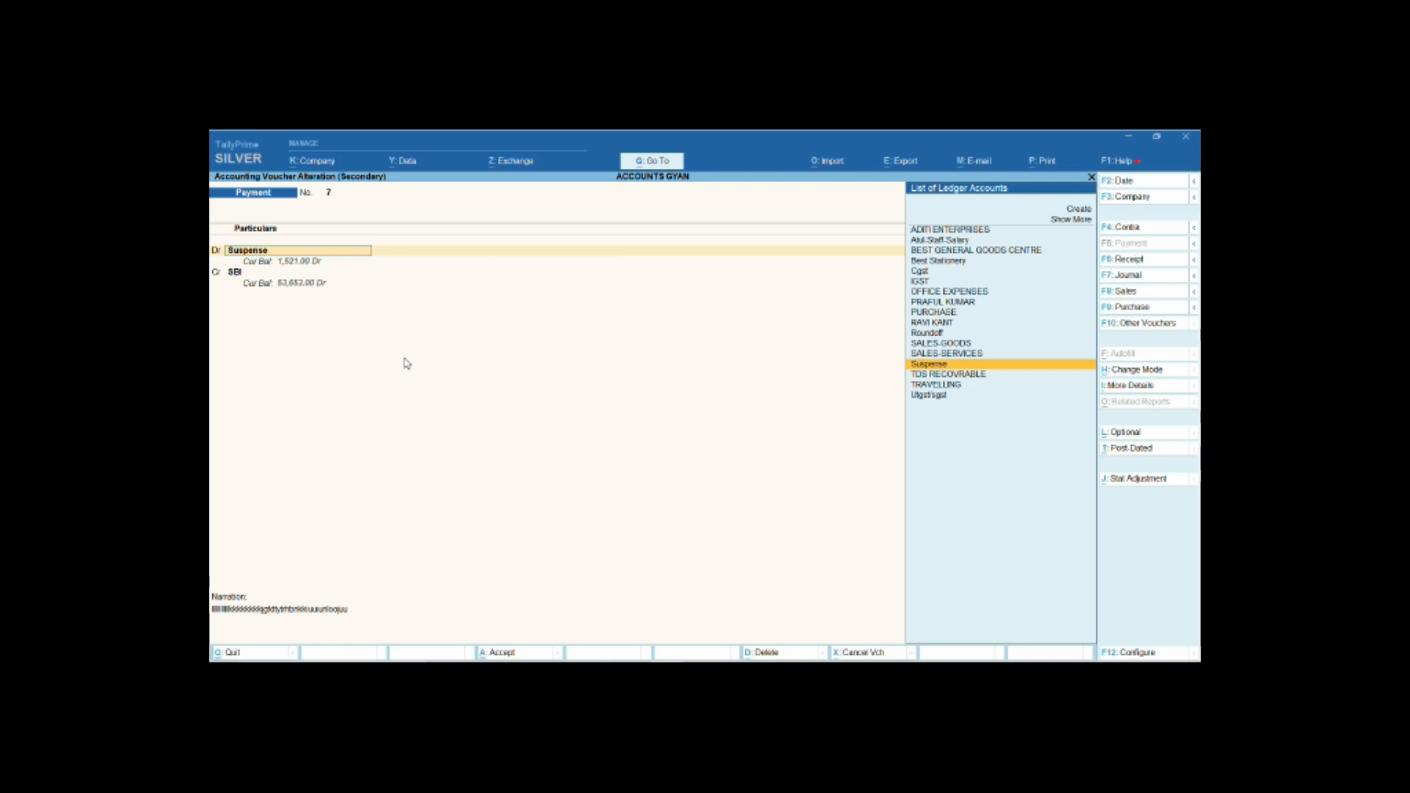
type("Praf")
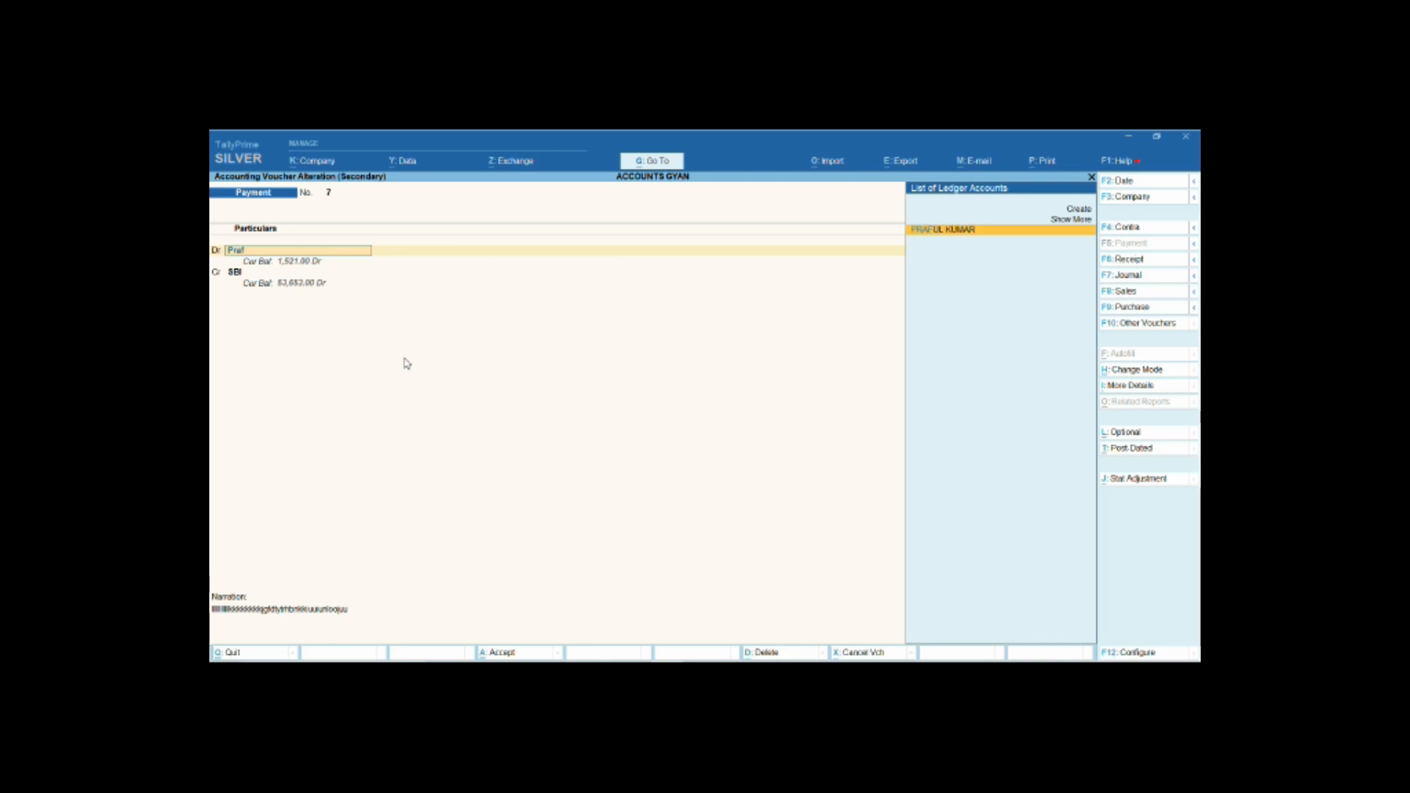
key("Return")
key("Return")
key("Return")
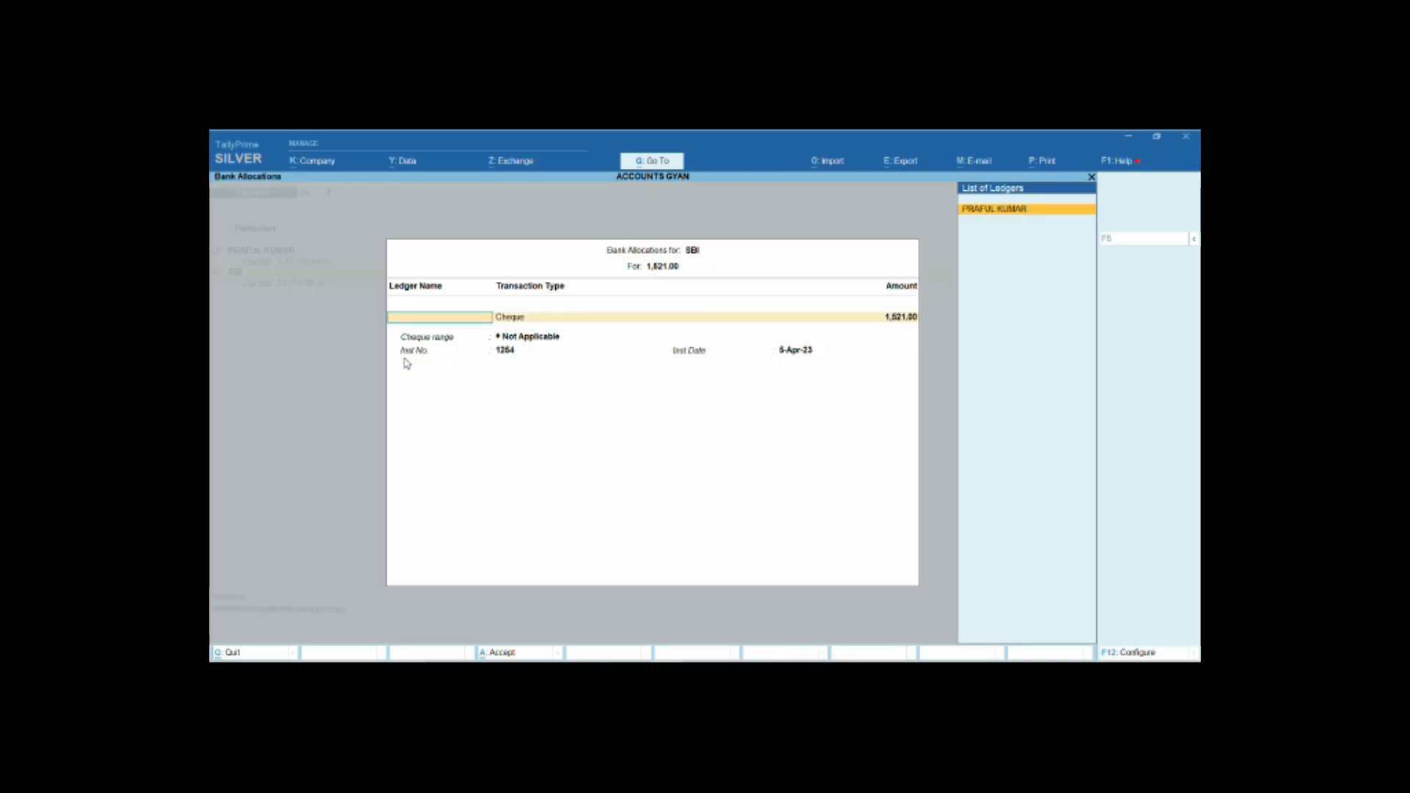
Assign the individual's ledger in the SBI bank allocation, keeping the Cheque type, instrument number 1254 and date 5-Apr-23.
key("Return")
key("Return")
key("Return")
key("Return")
key("Return")
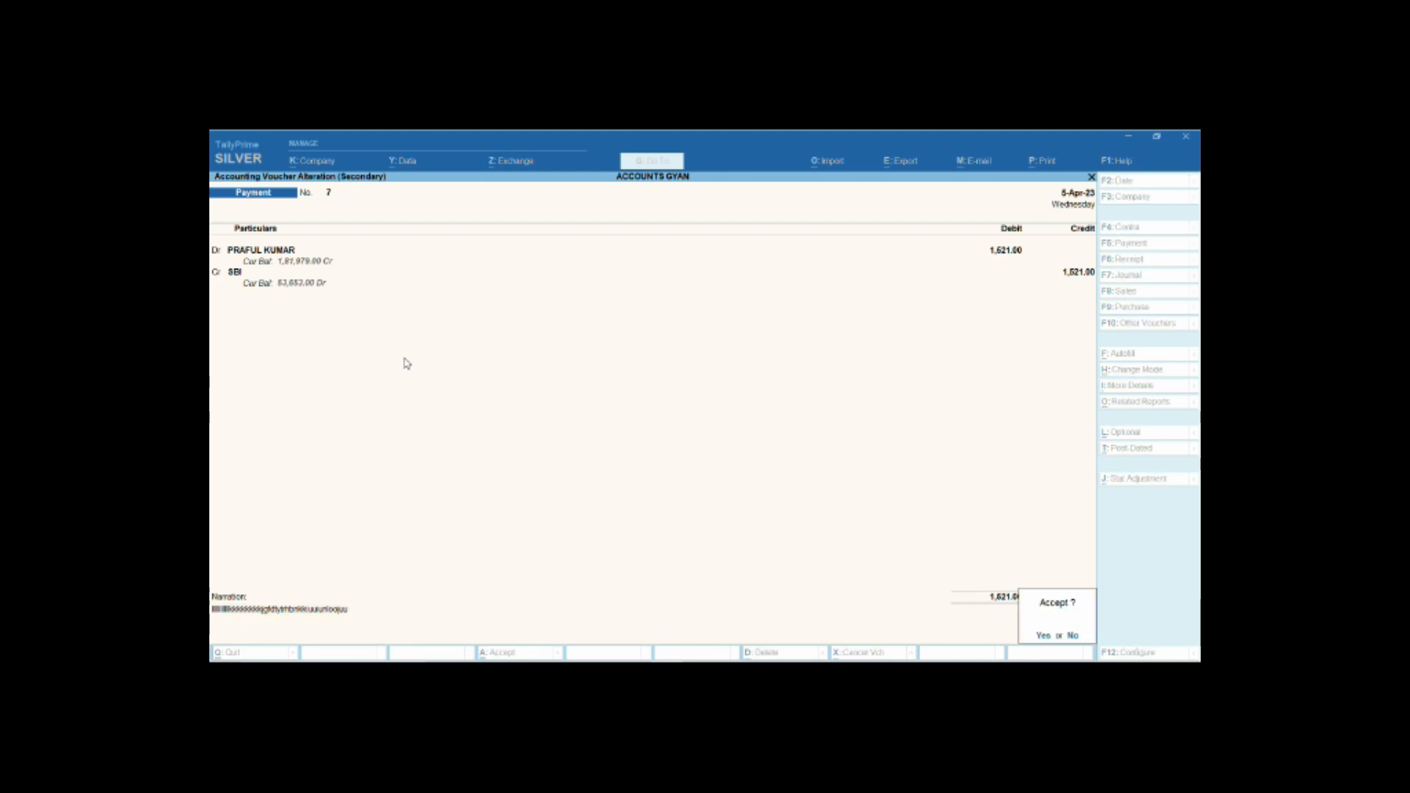
Append "personal use" to the payment voucher's narration and save the altered voucher.
key("Escape")
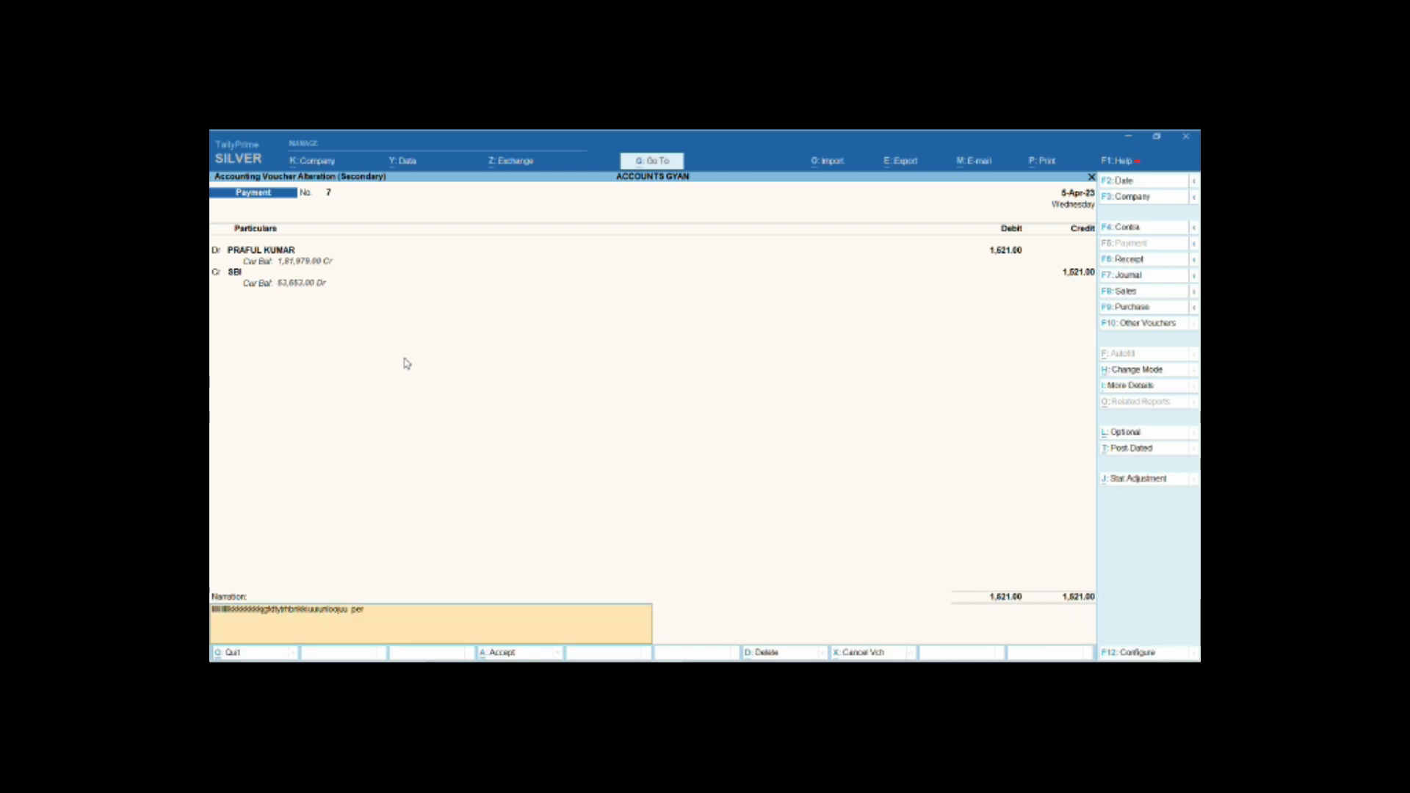
type("personal use")
key("Return")
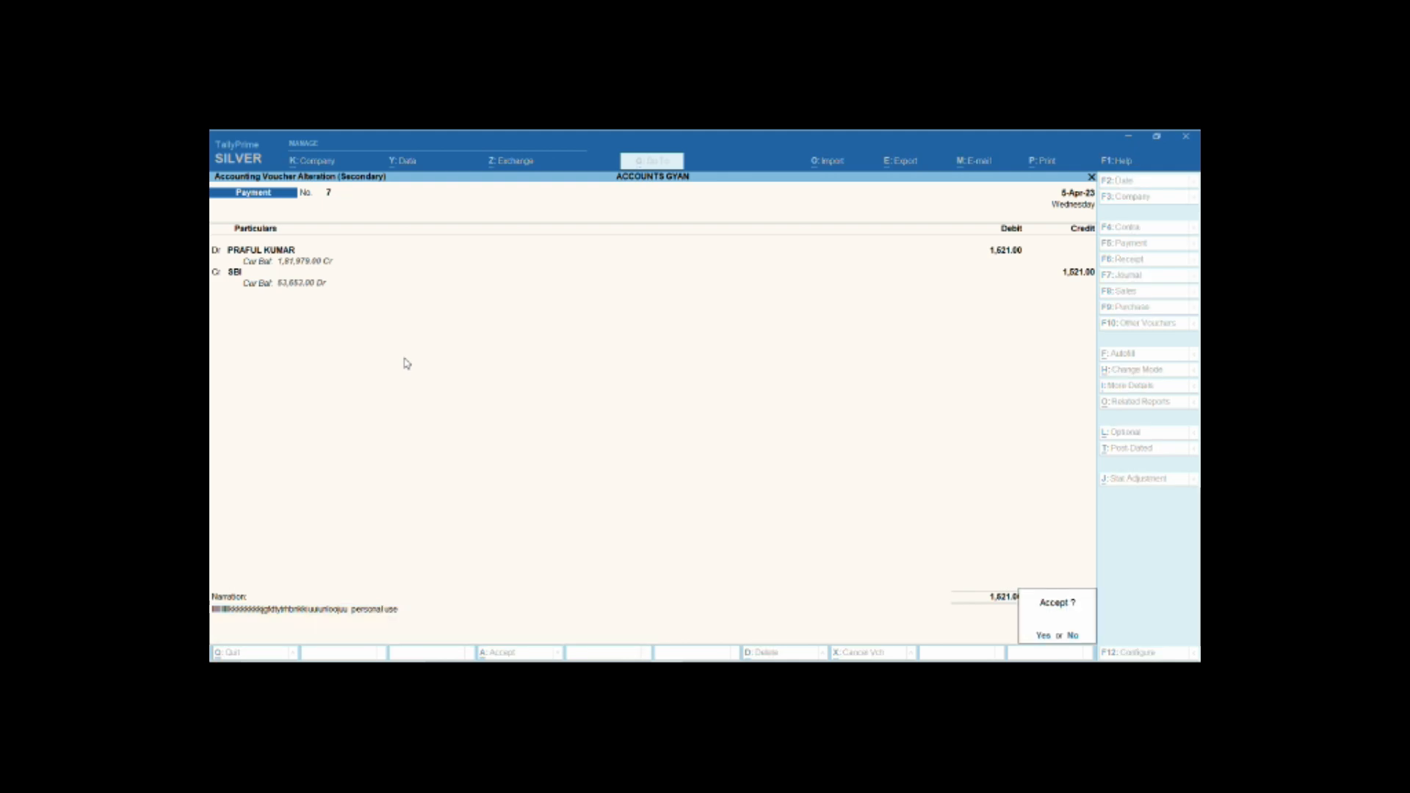
key("Return")
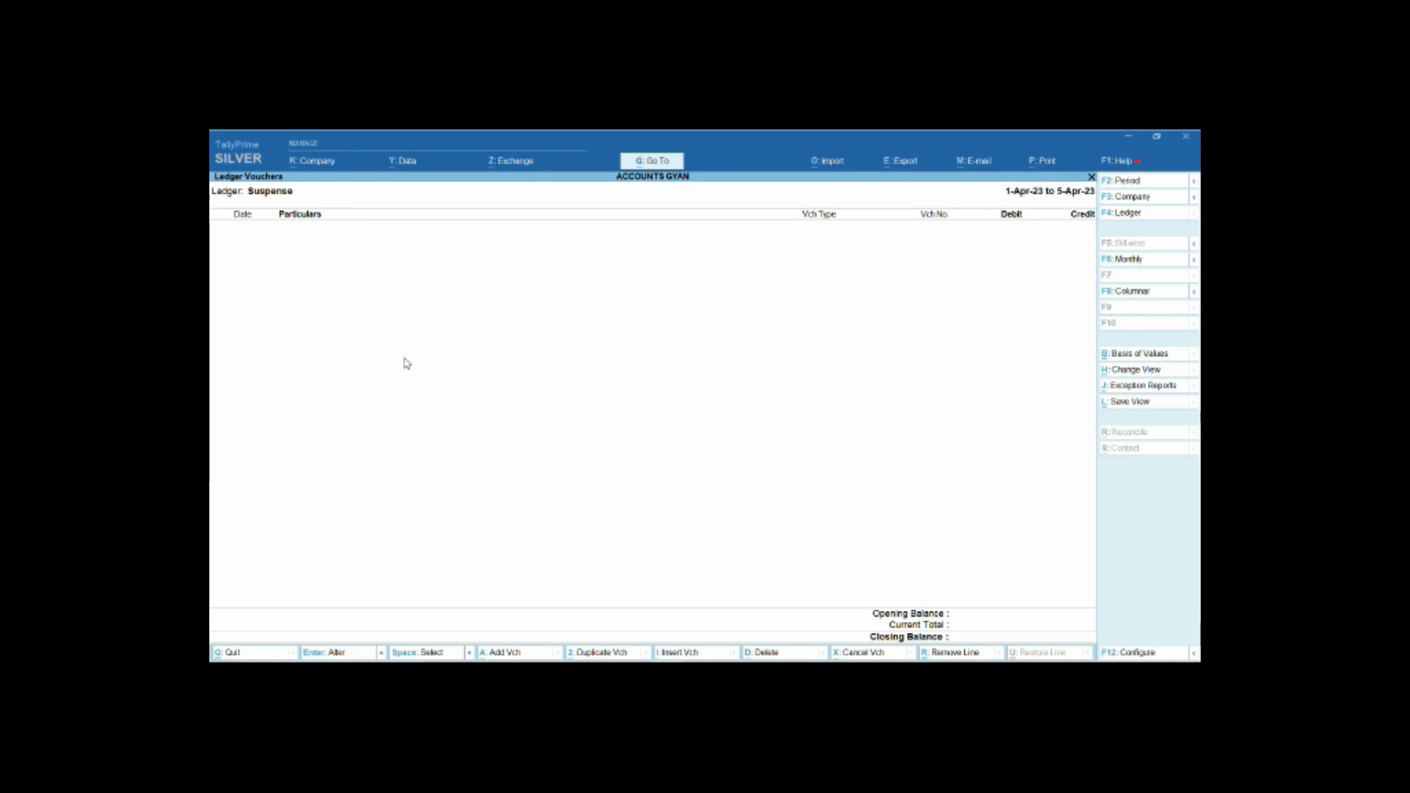
Close the Suspense ledger report and return to the Gateway of Tally.
key("Escape")
key("Escape")
key("Escape")
key("Escape")
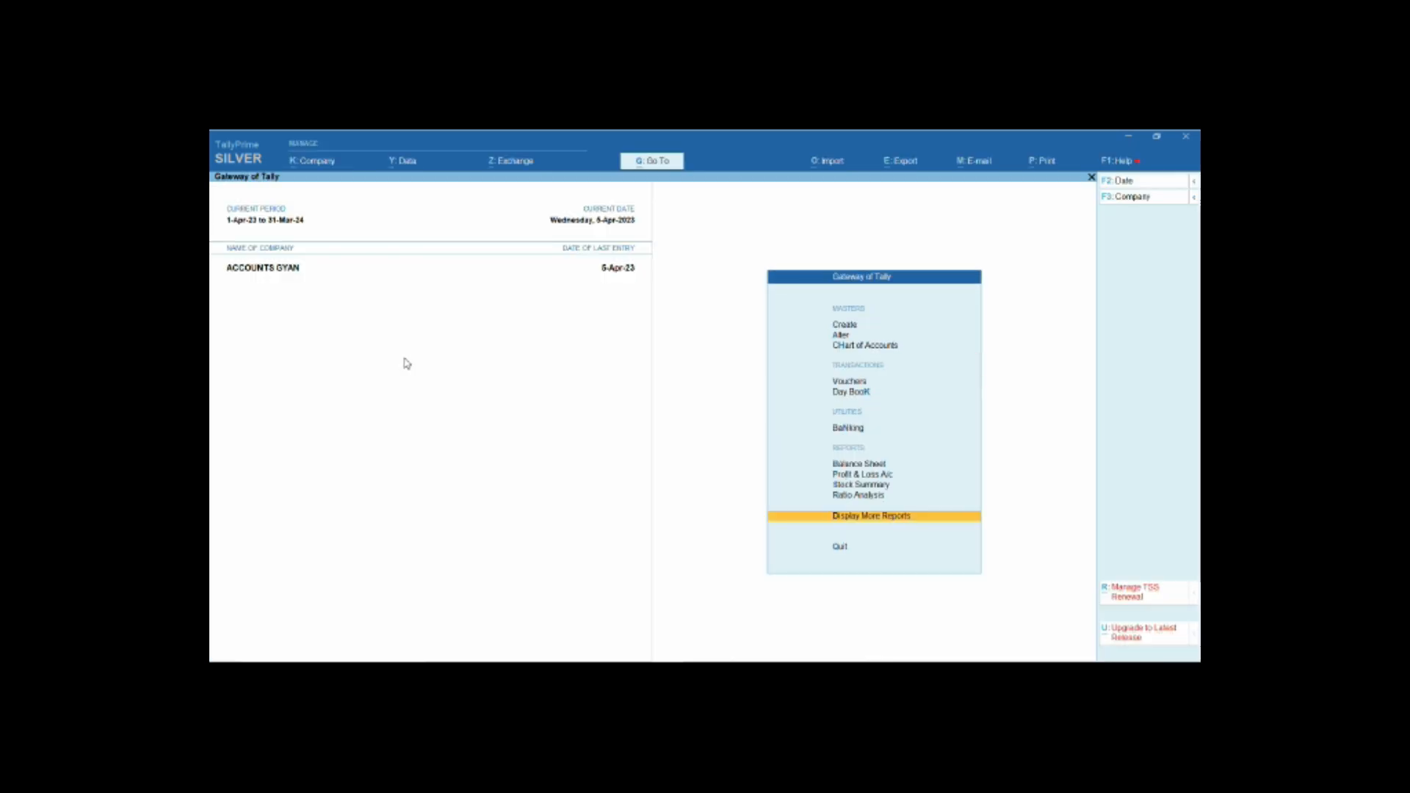
key("Escape")
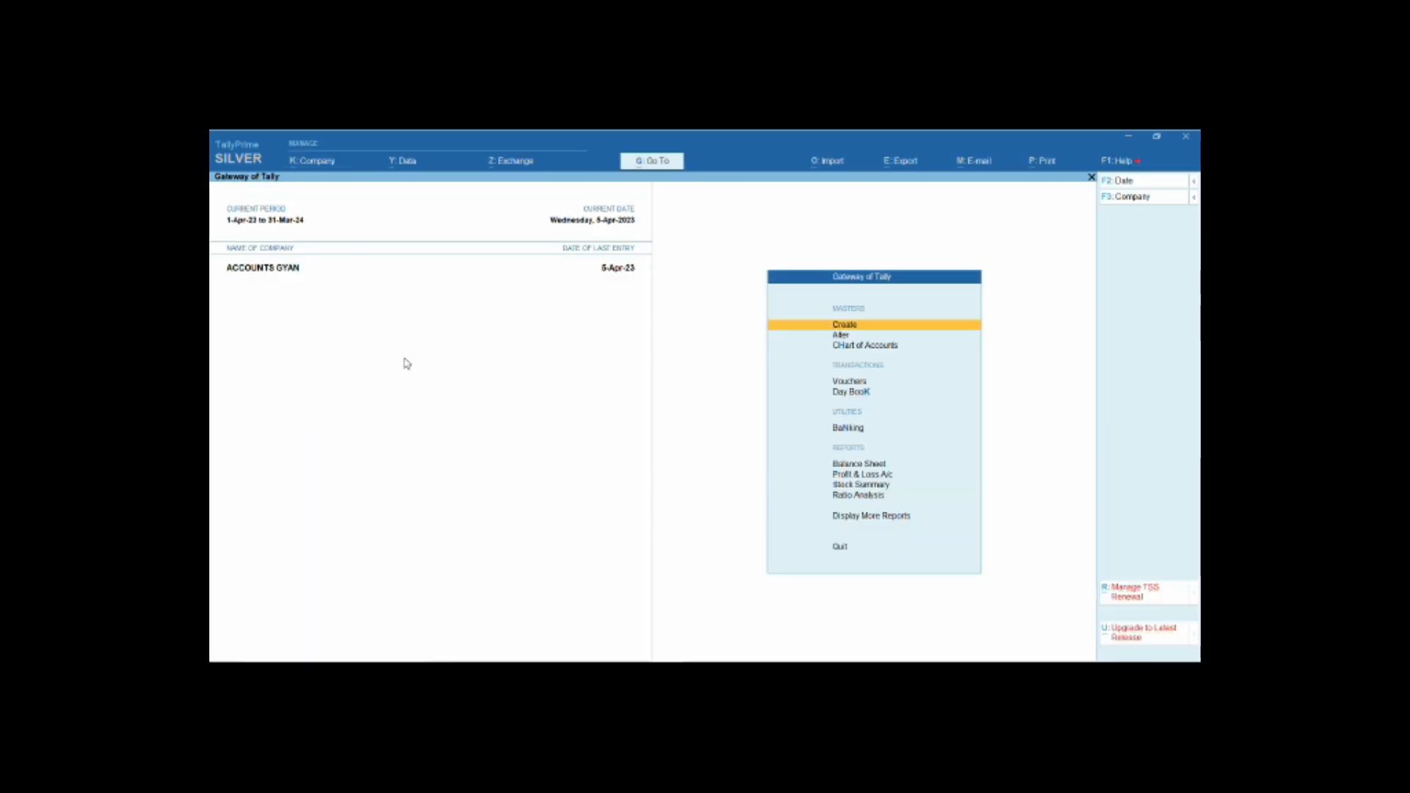